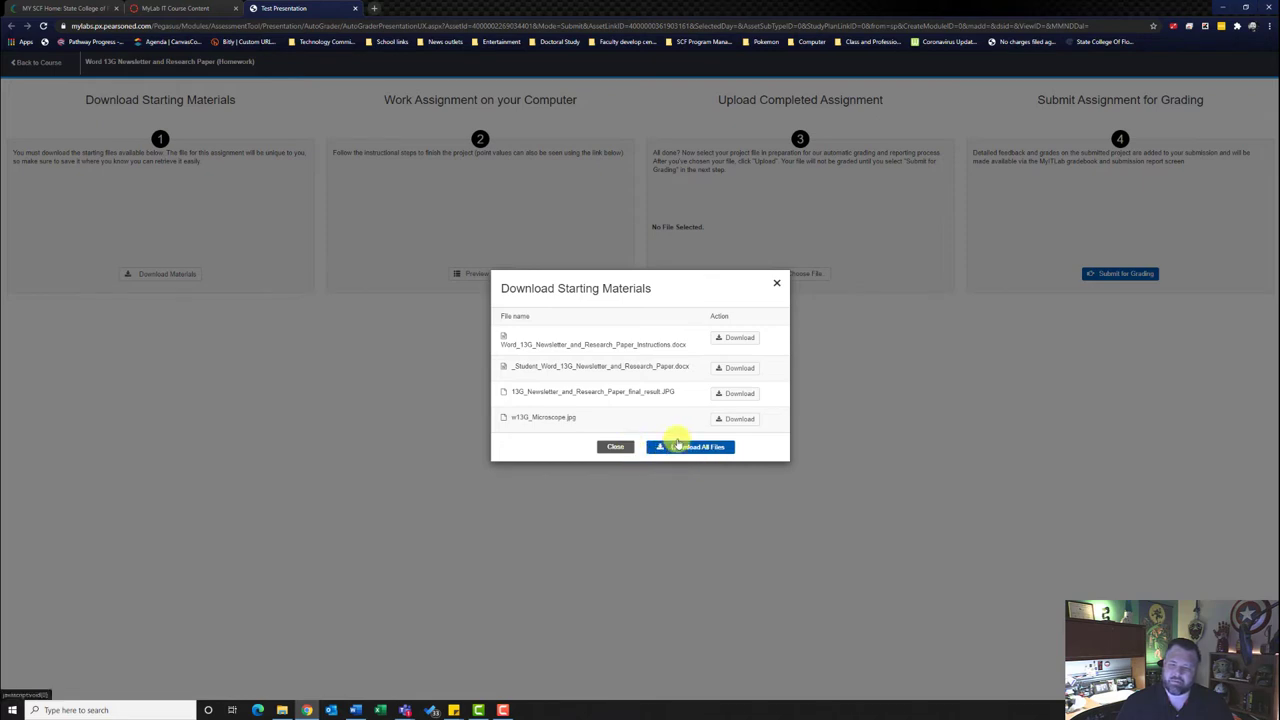
- Download the instructions document, the student document, the final result image and w13G_Microscope.jpg from the starting materials individually
click(735, 337)
click(726, 358)
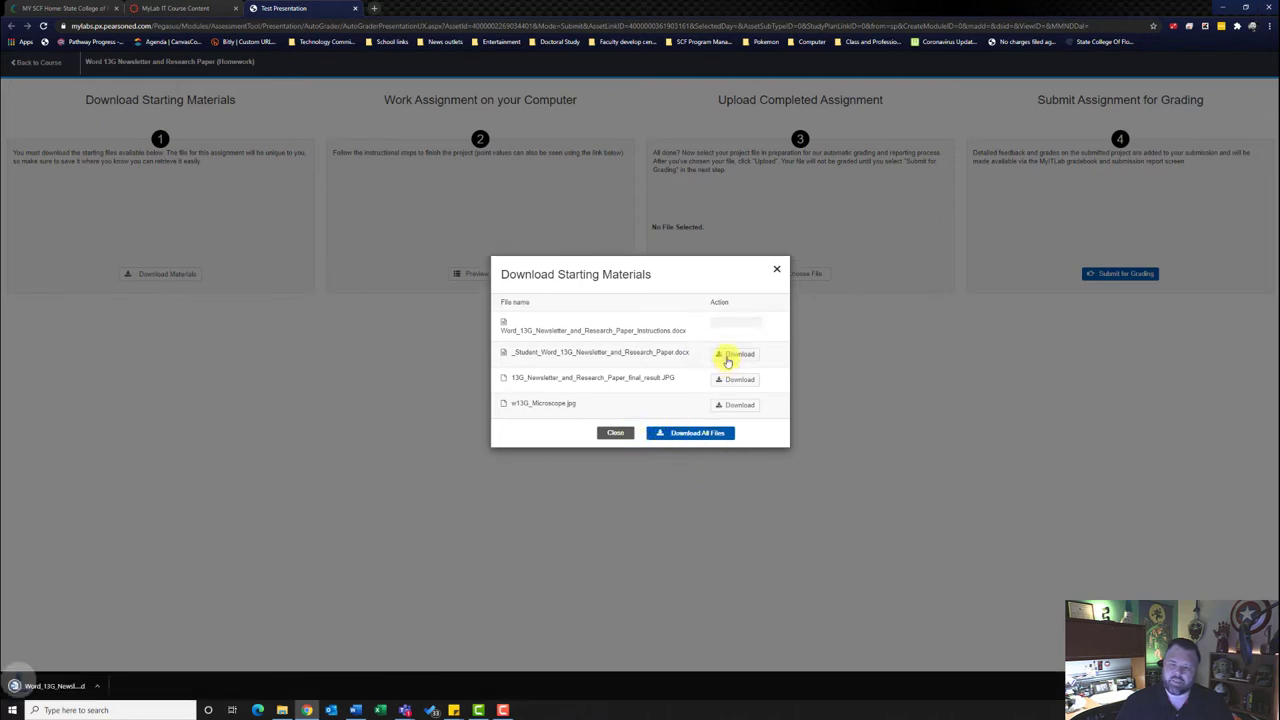
click(729, 375)
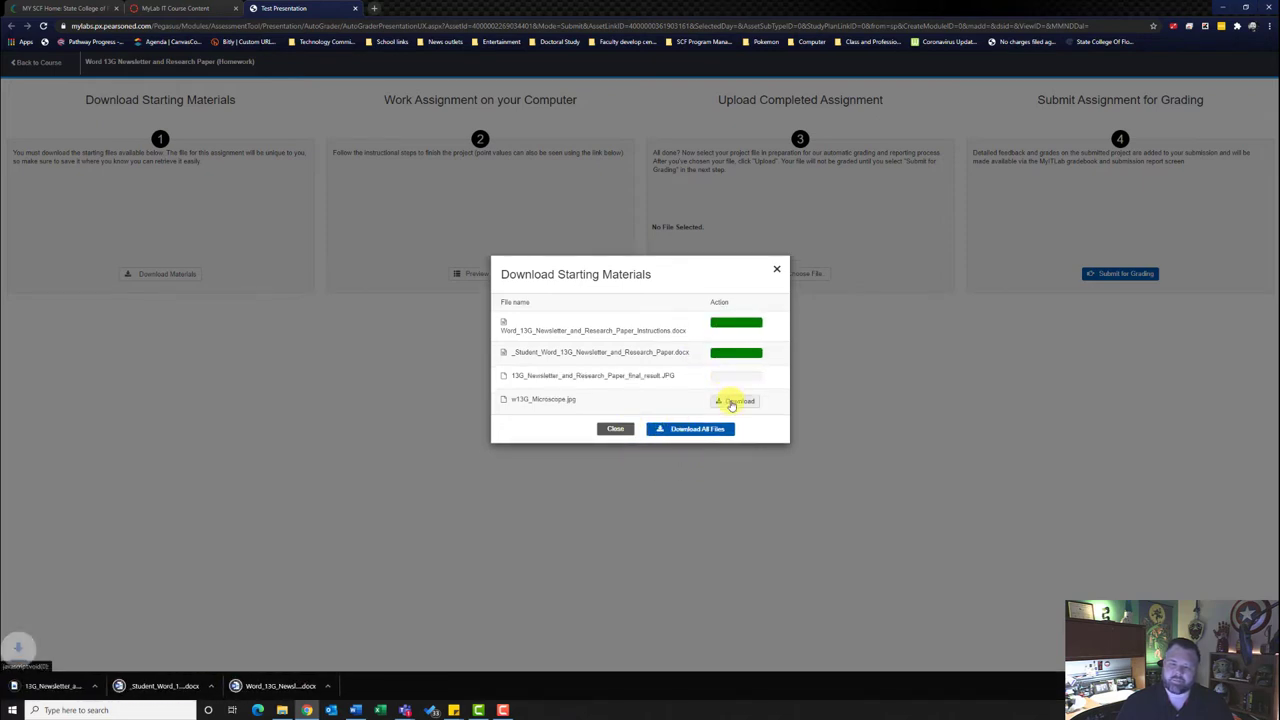
click(735, 400)
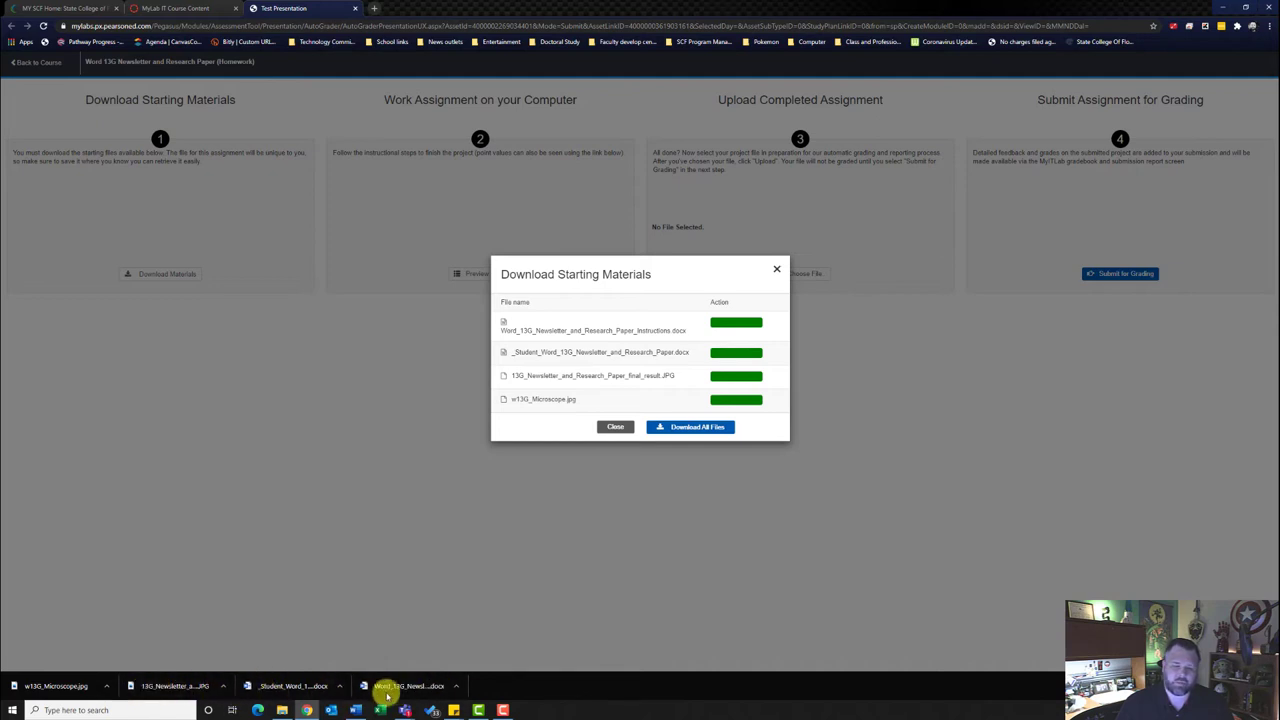
- Open the downloaded _Student_Word_13G_Newsletter_and_Research_Paper document in Word, maximize its window and enable editing
click(308, 688)
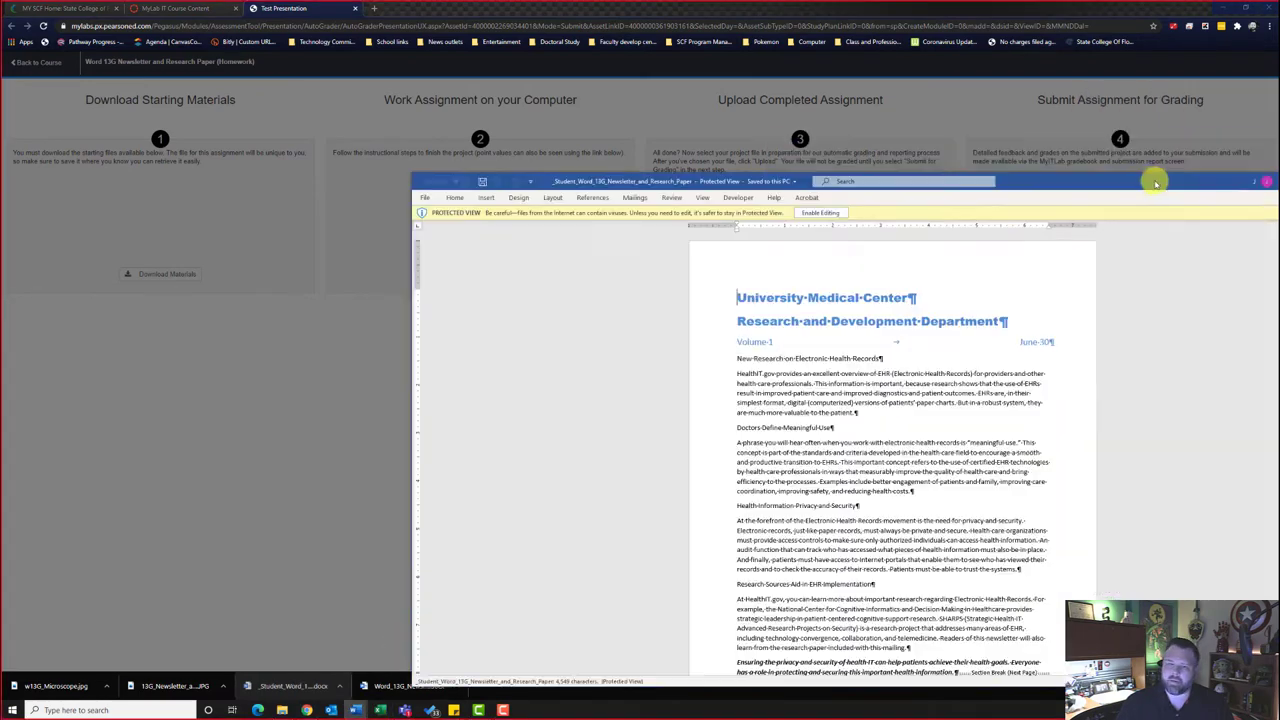
drag(1145, 183, 520, 1)
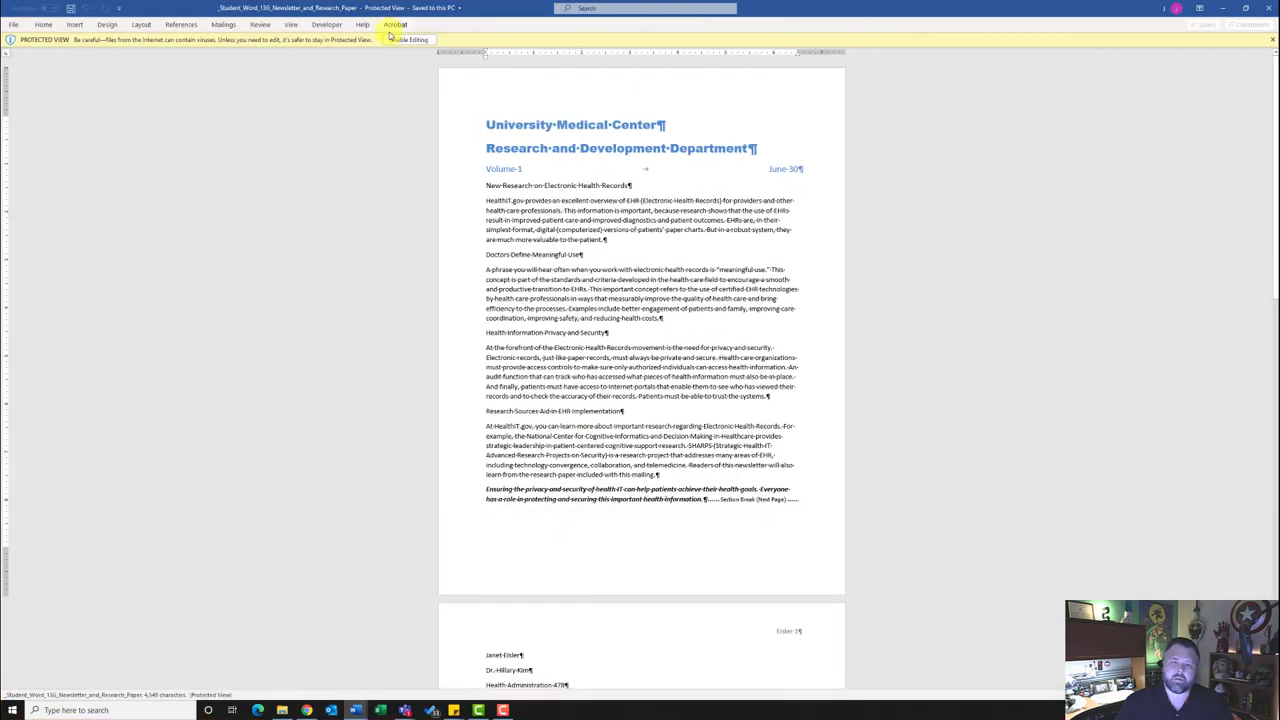
click(408, 40)
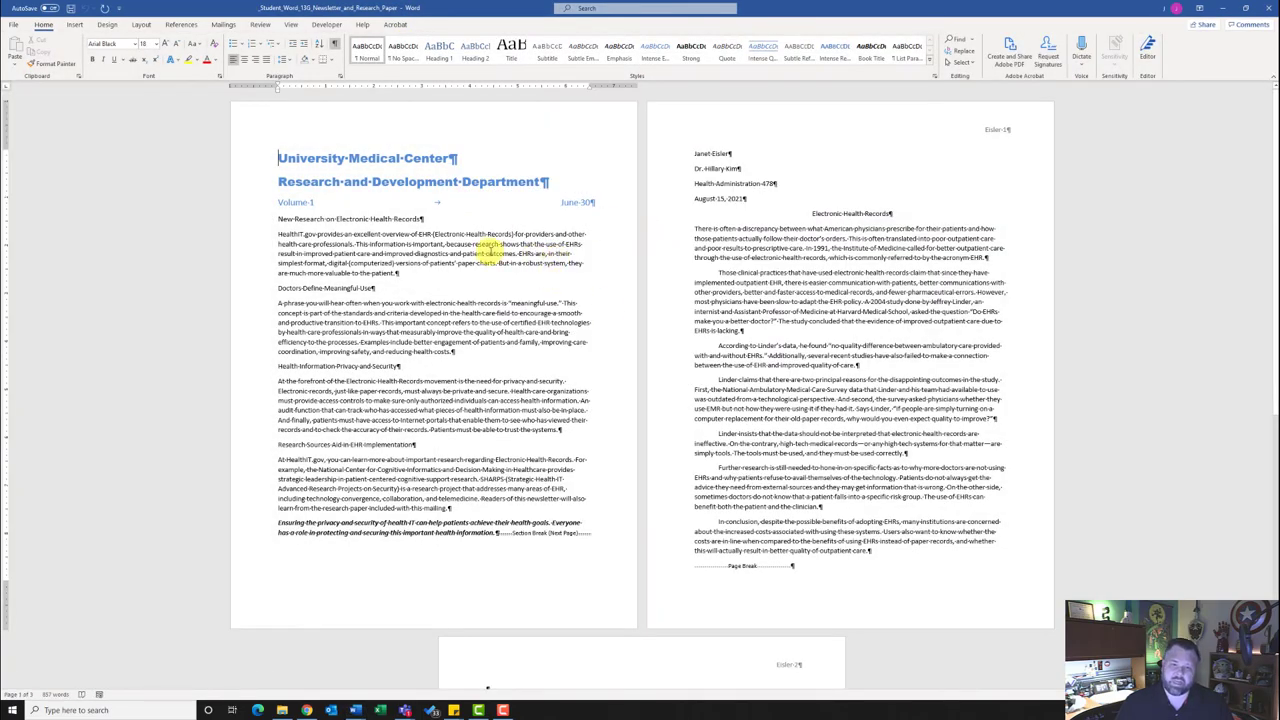
- Insert the w13G_Microscope picture from the Downloads folder before the title "University Medical Center"
scroll(487, 248, up, 5)
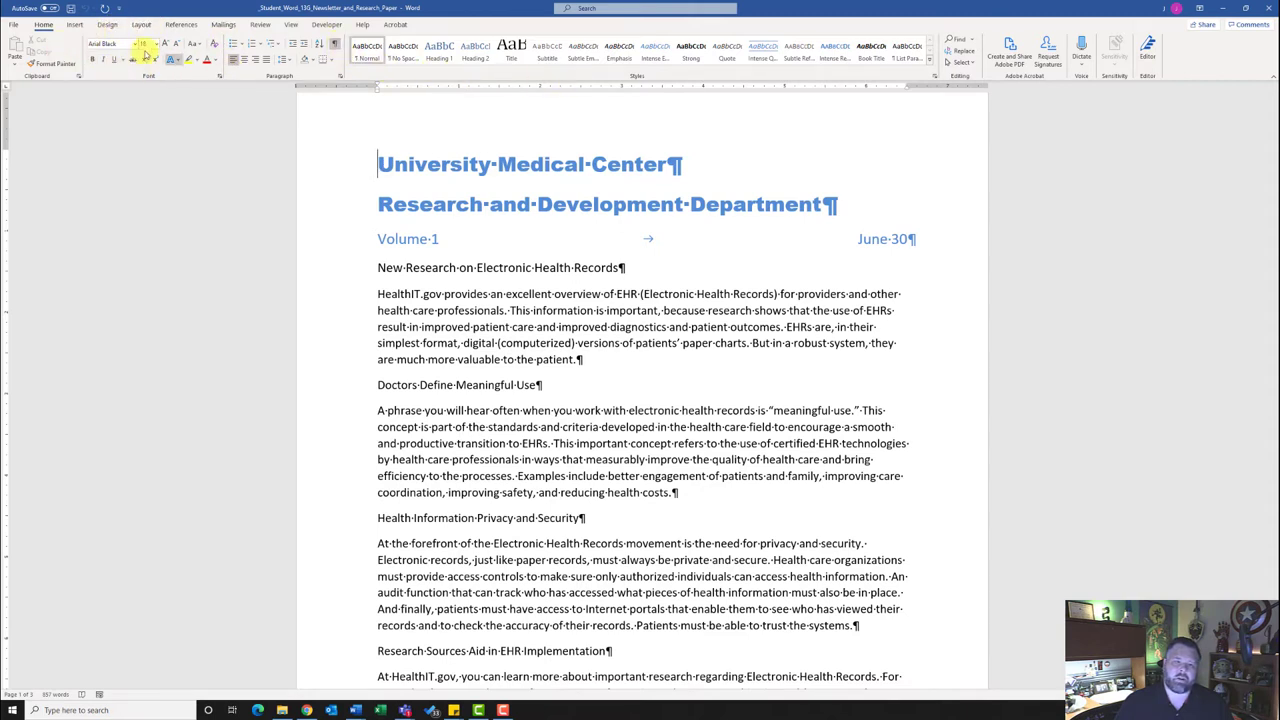
click(76, 26)
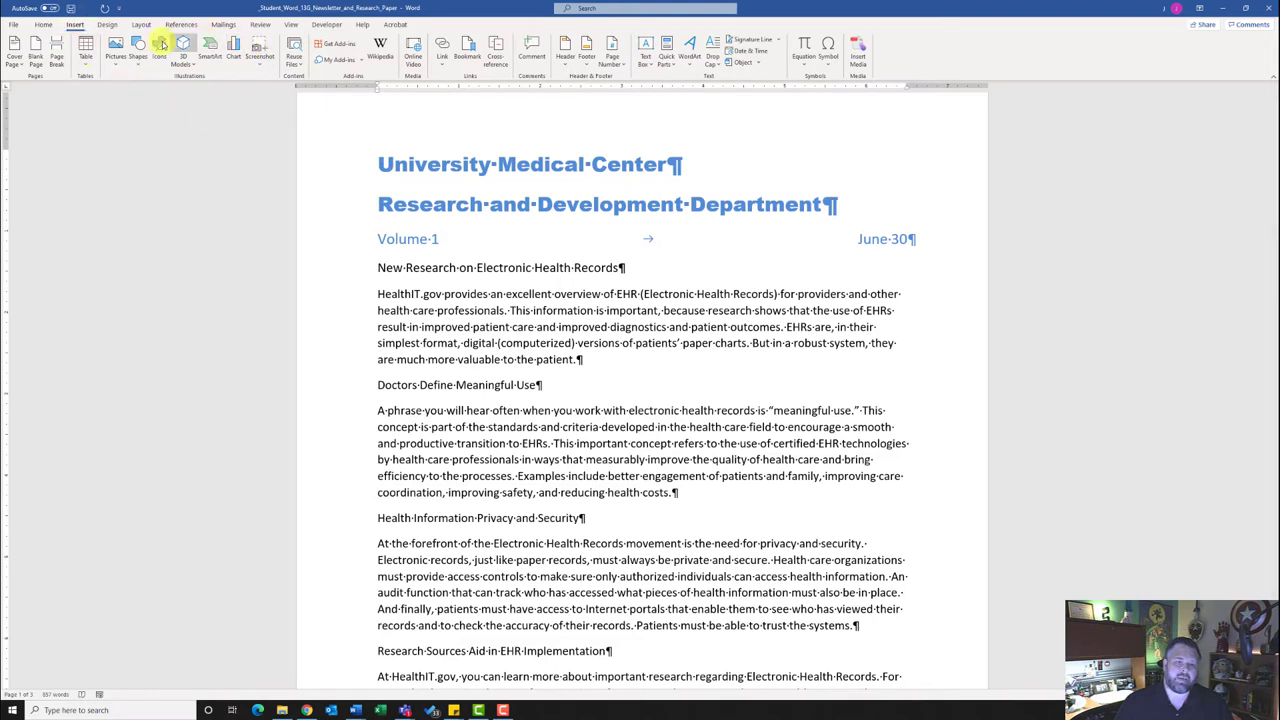
click(114, 60)
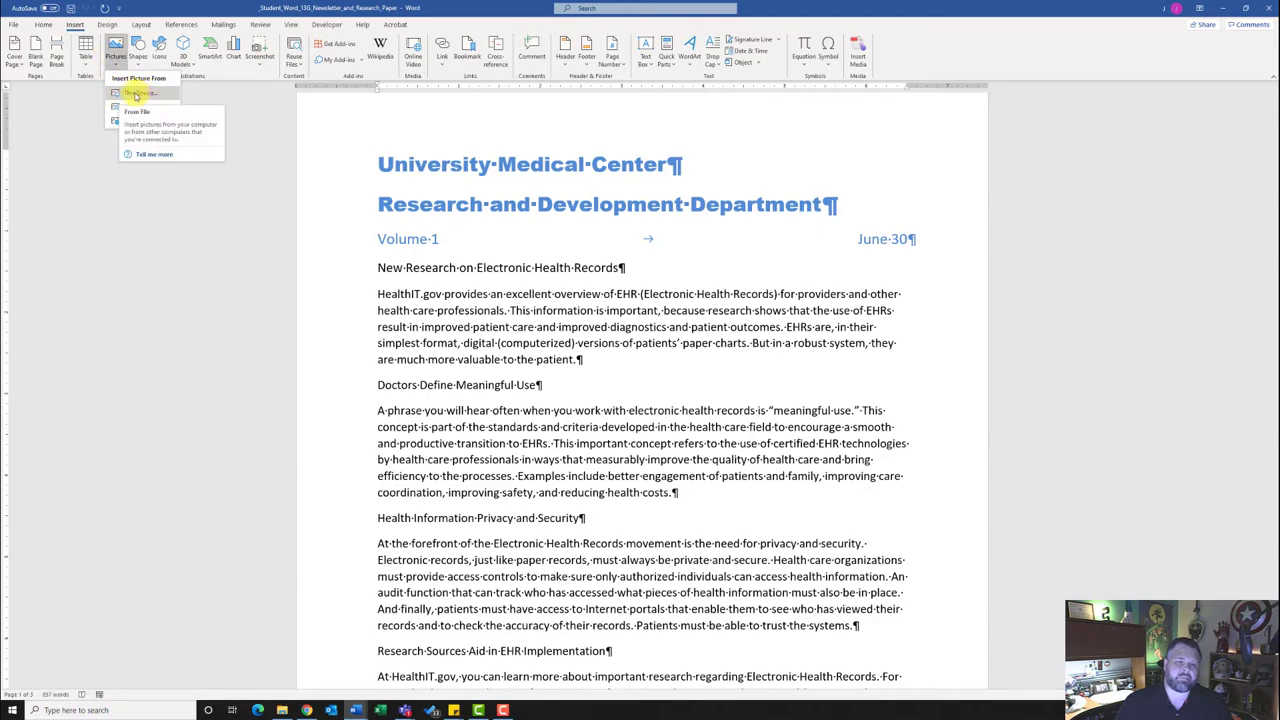
click(135, 95)
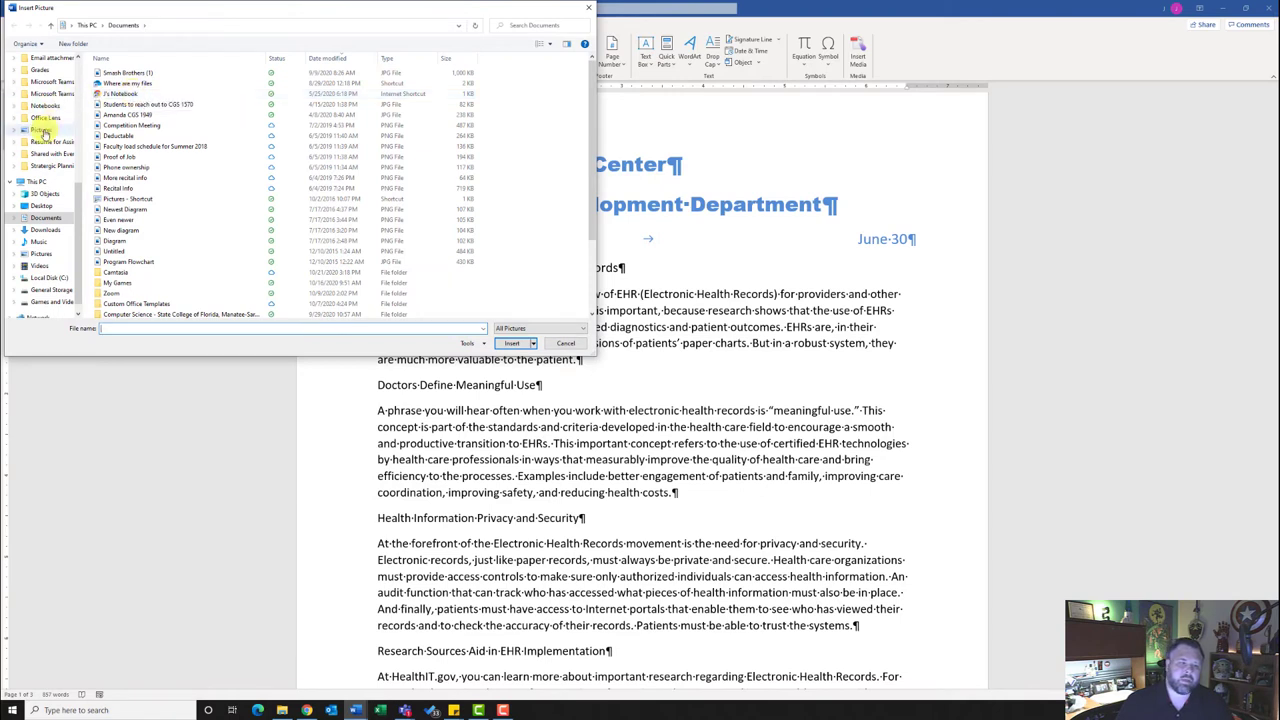
click(40, 230)
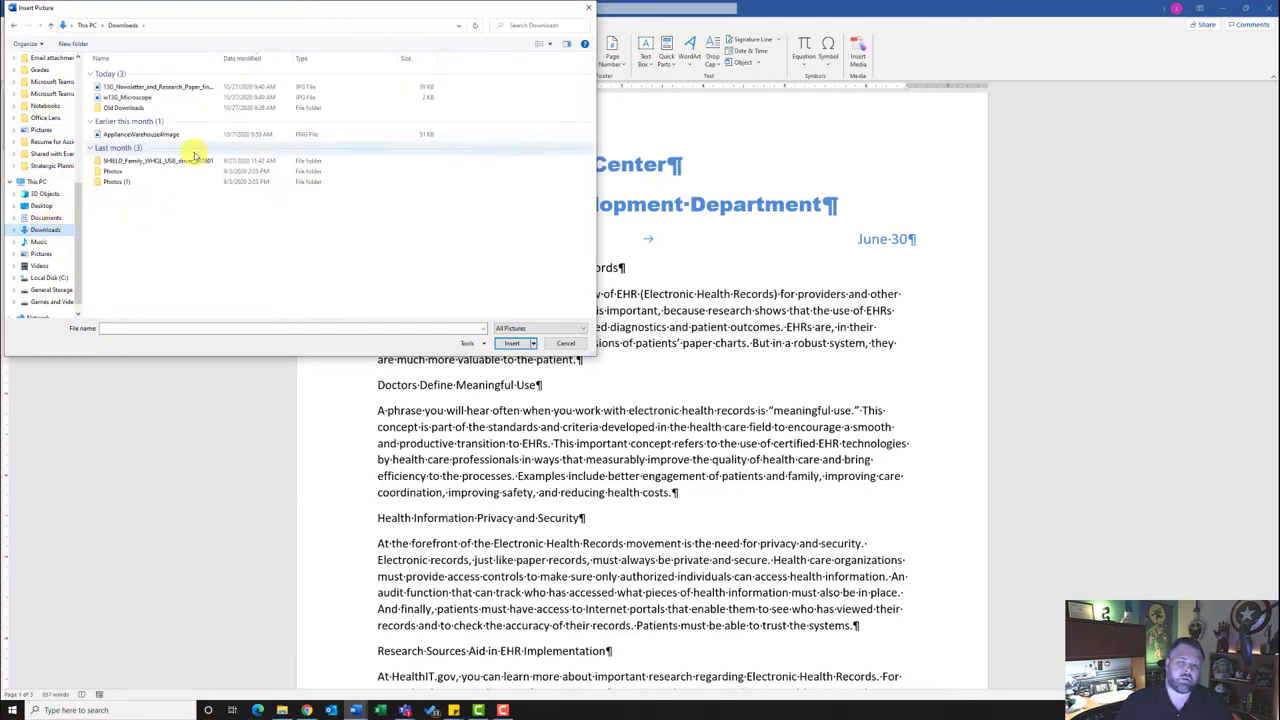
click(129, 97)
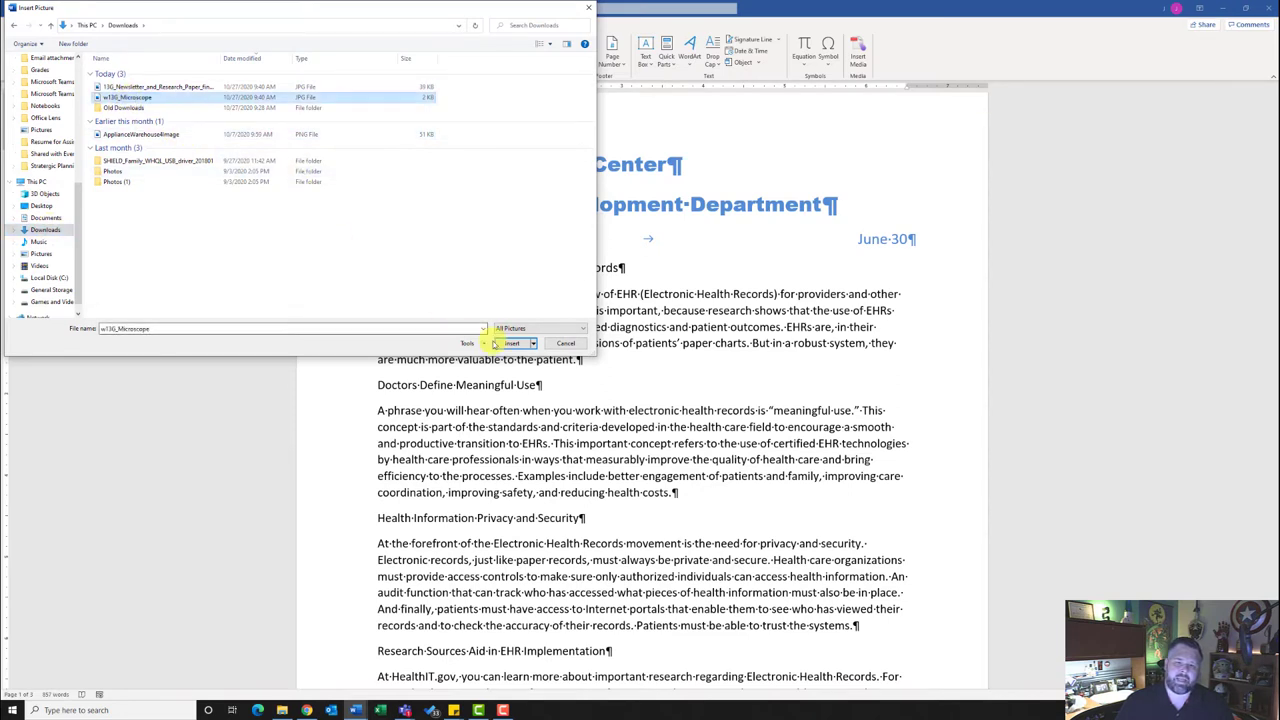
click(511, 343)
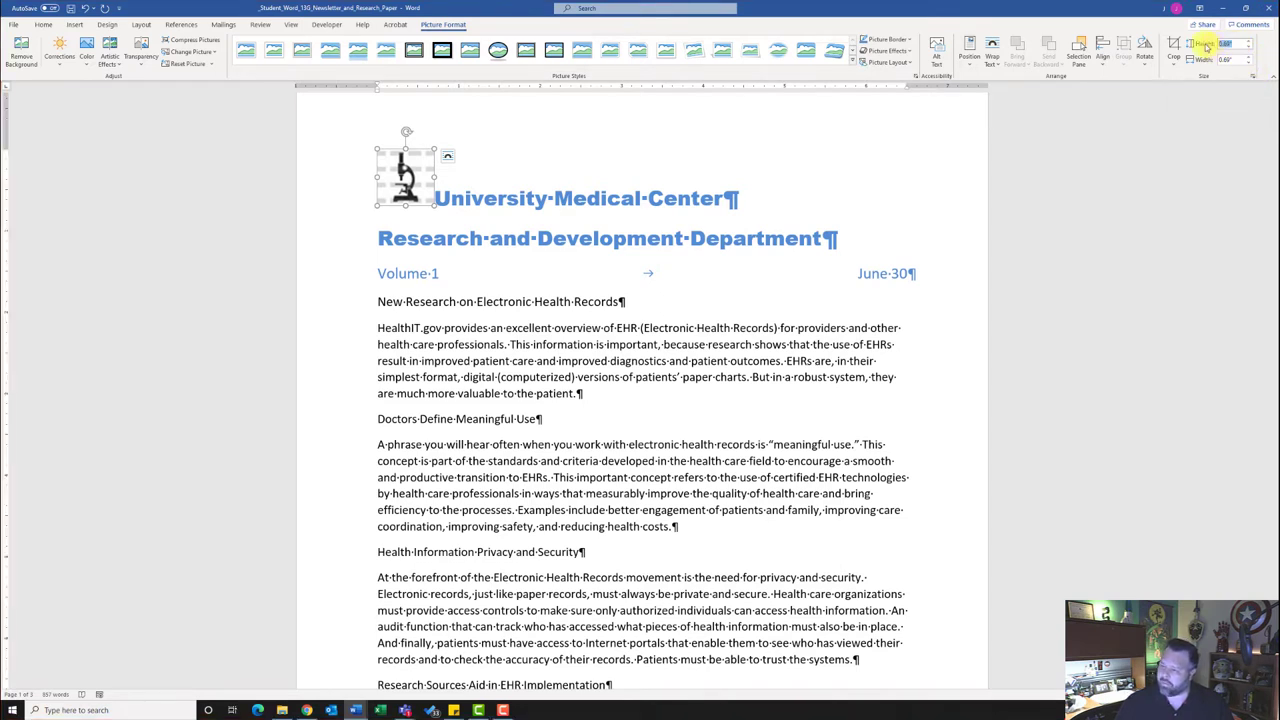
- Set the microscope picture's height to 0.7" and recolor it with Blue, Accent color 1 Light
text(1)
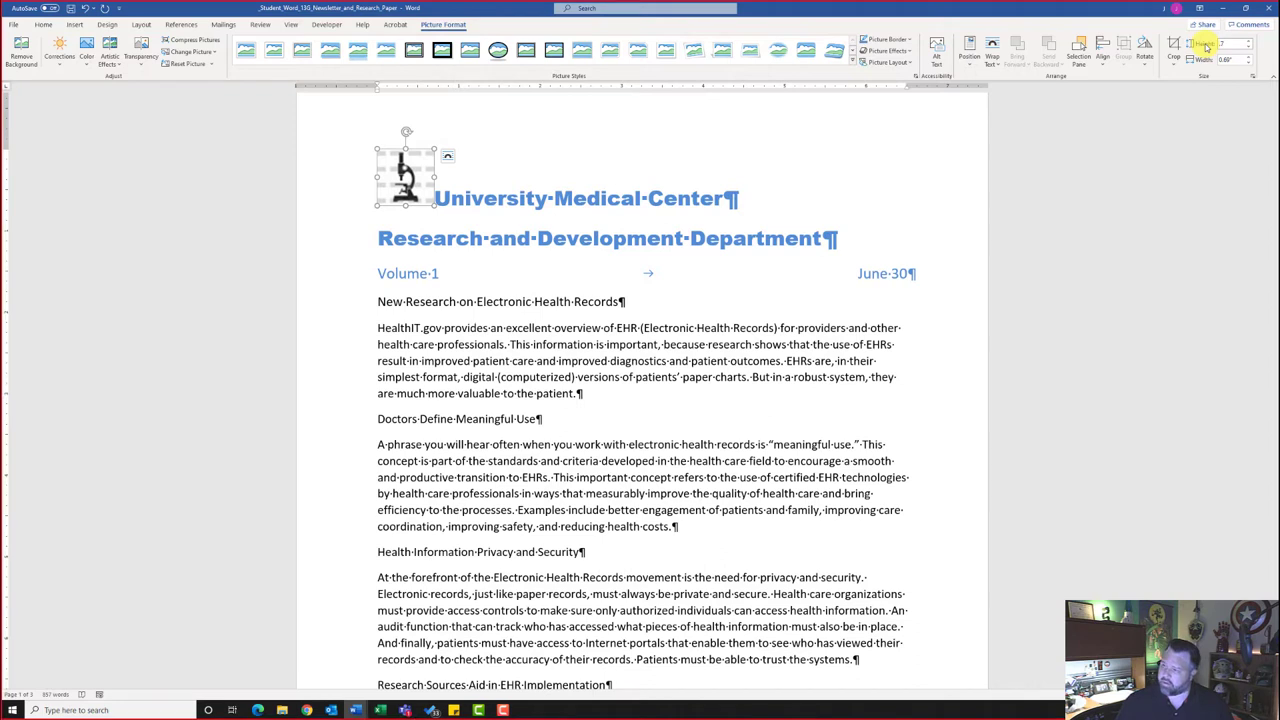
key(Return)
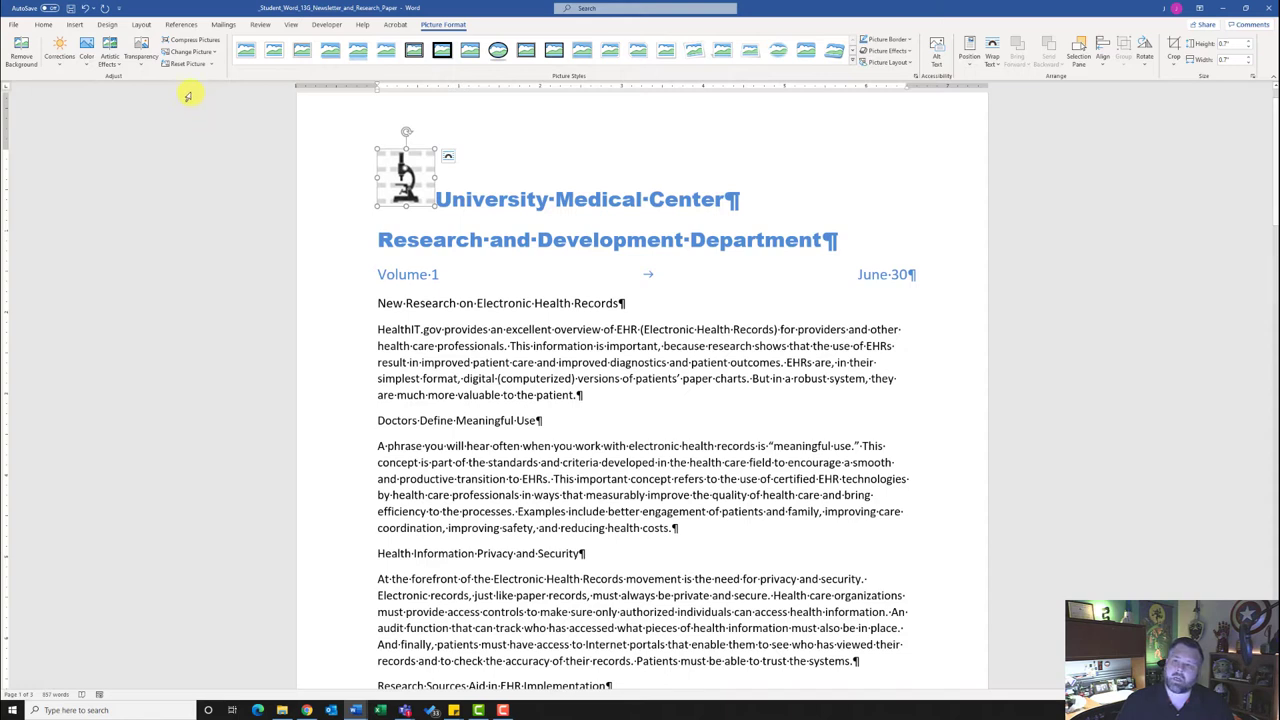
click(87, 62)
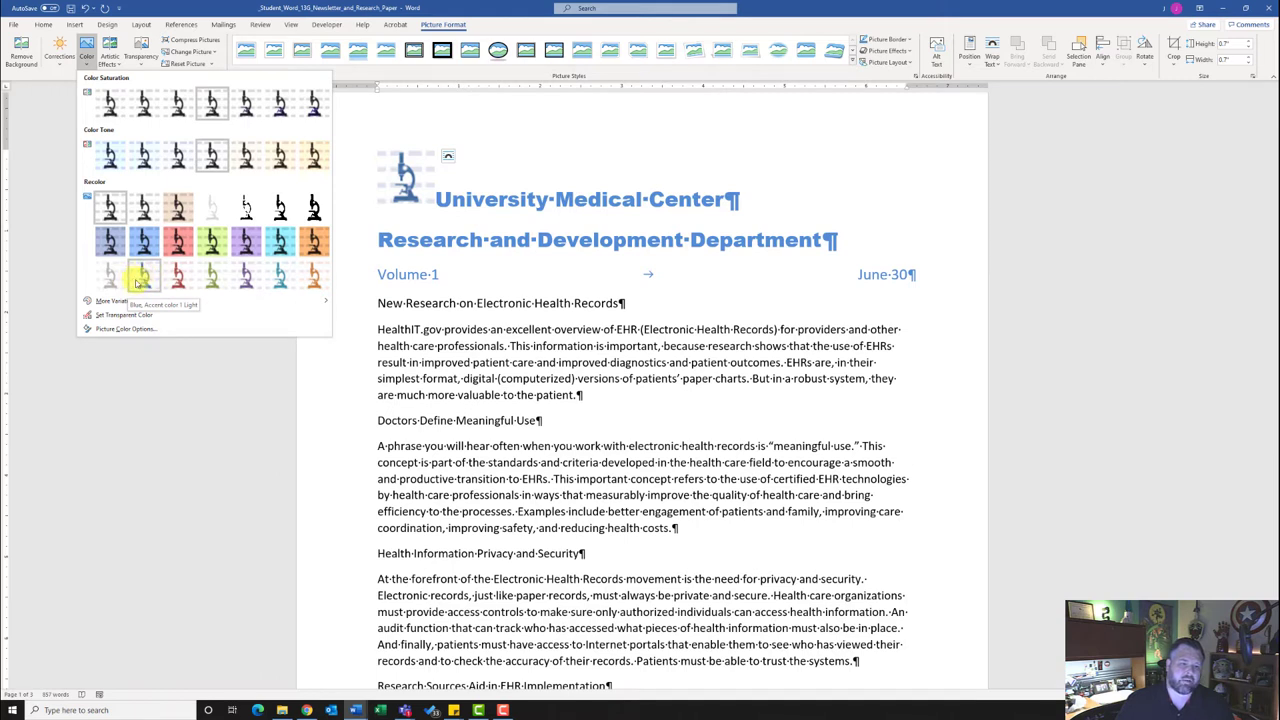
click(143, 277)
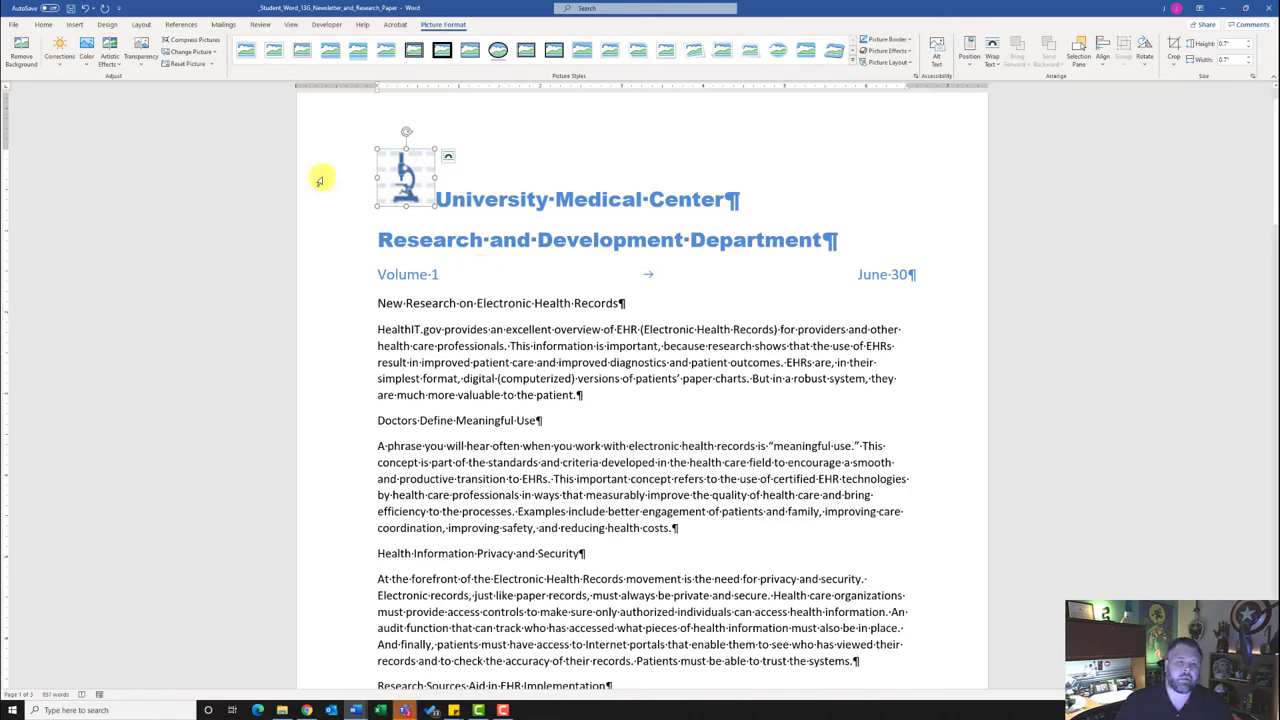
- Give the microscope picture a Black, Text 1 border with a weight of 2 1/4 pt
click(897, 40)
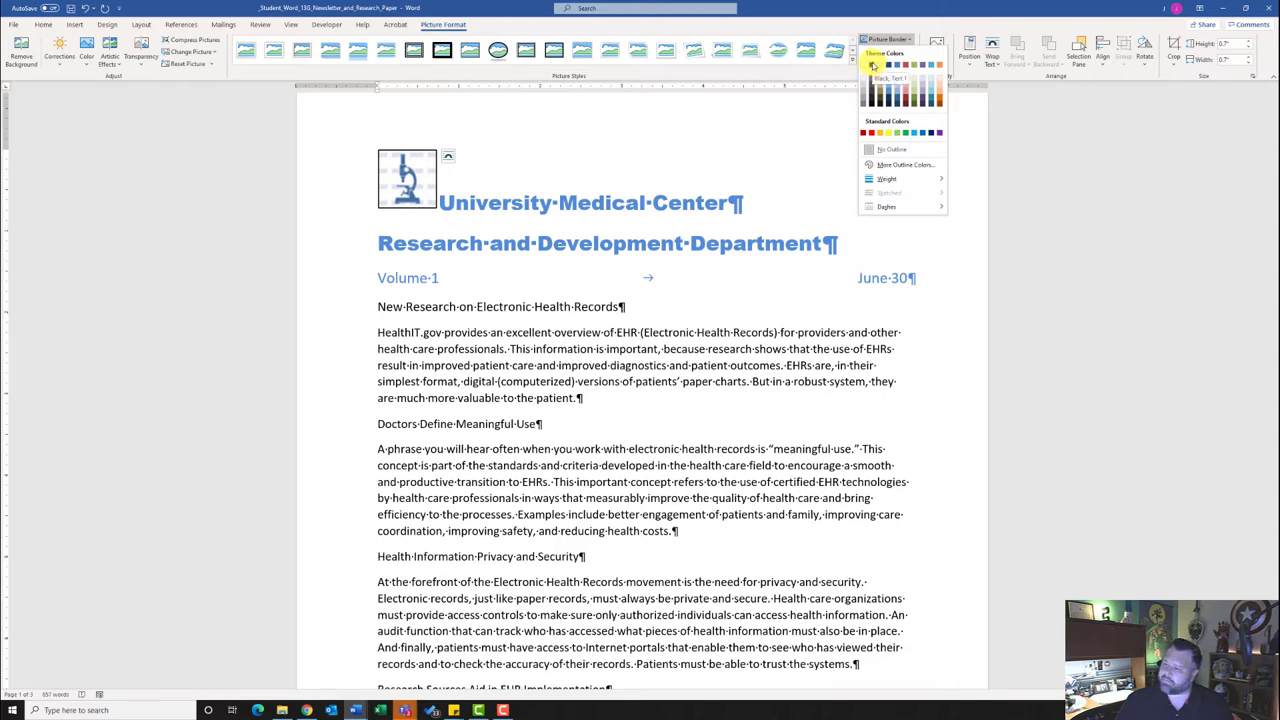
click(872, 66)
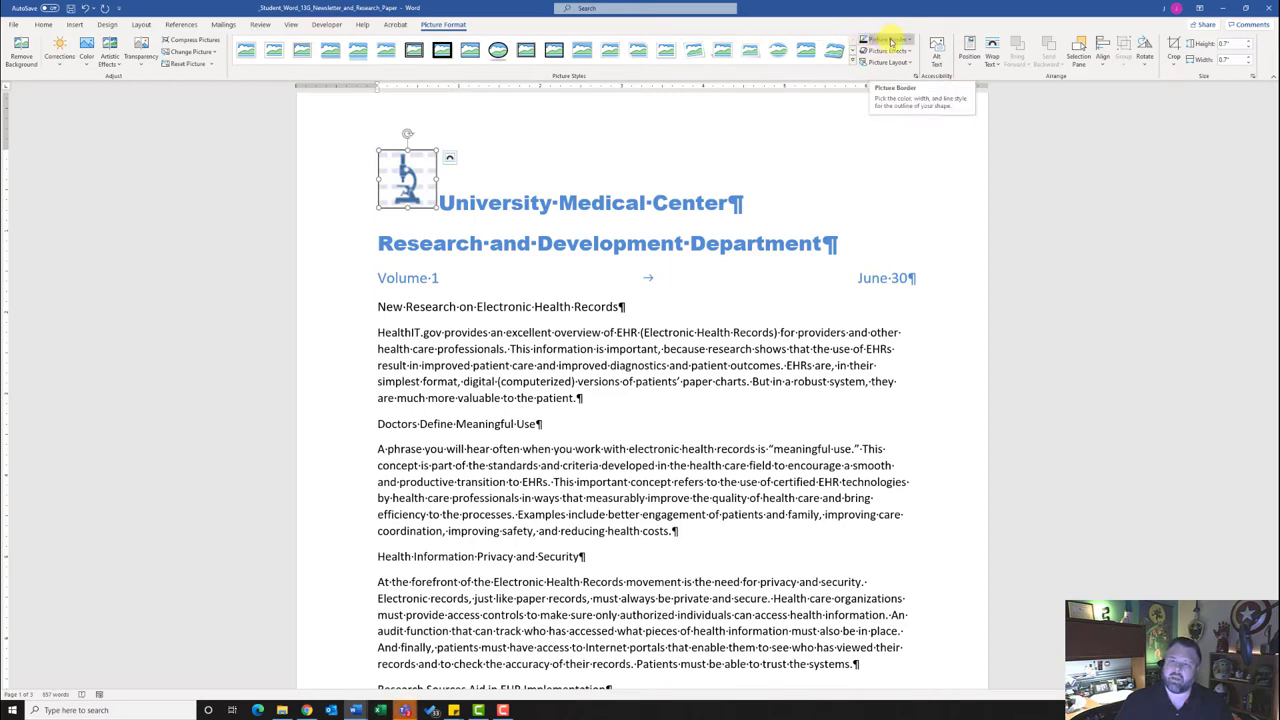
click(880, 40)
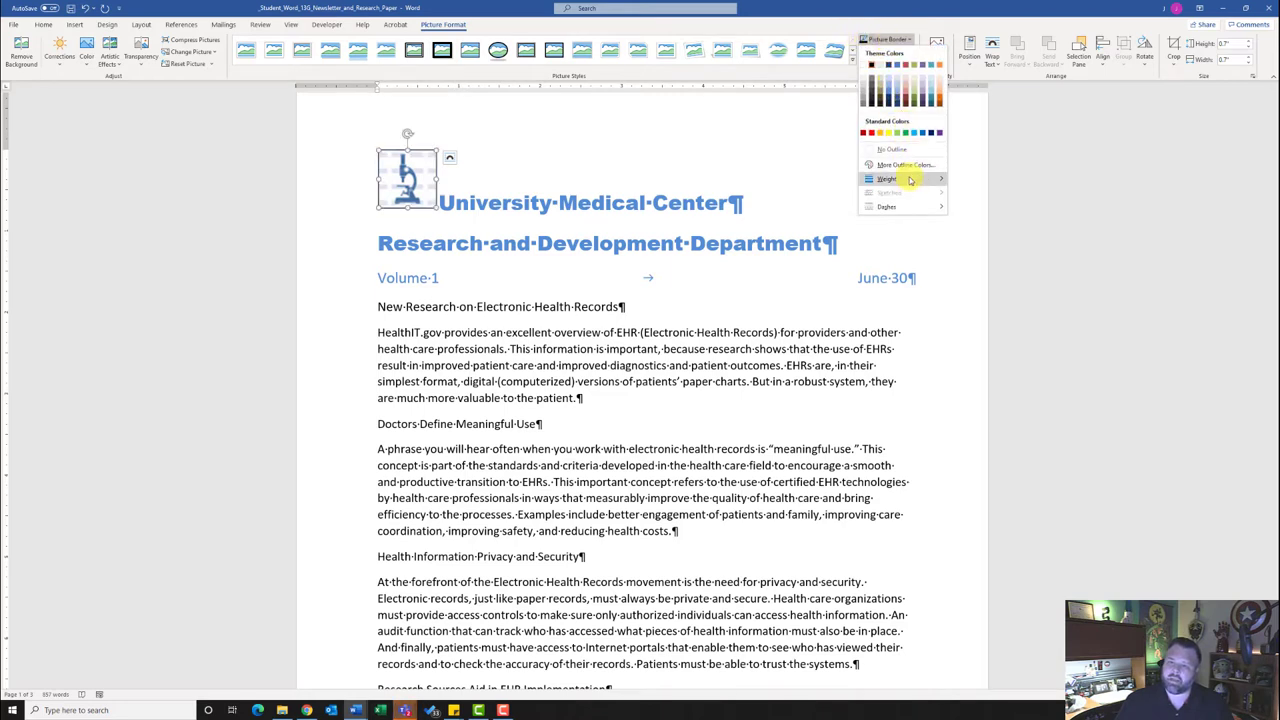
mouse_move(908, 182)
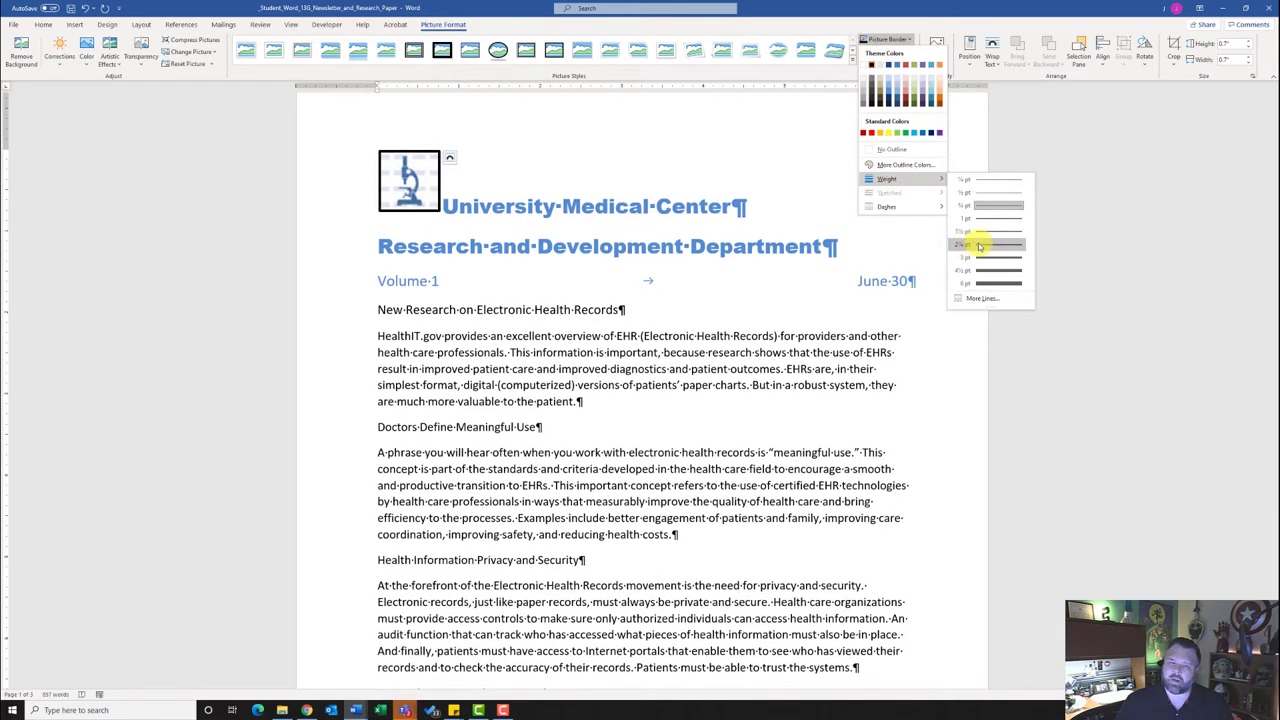
click(985, 247)
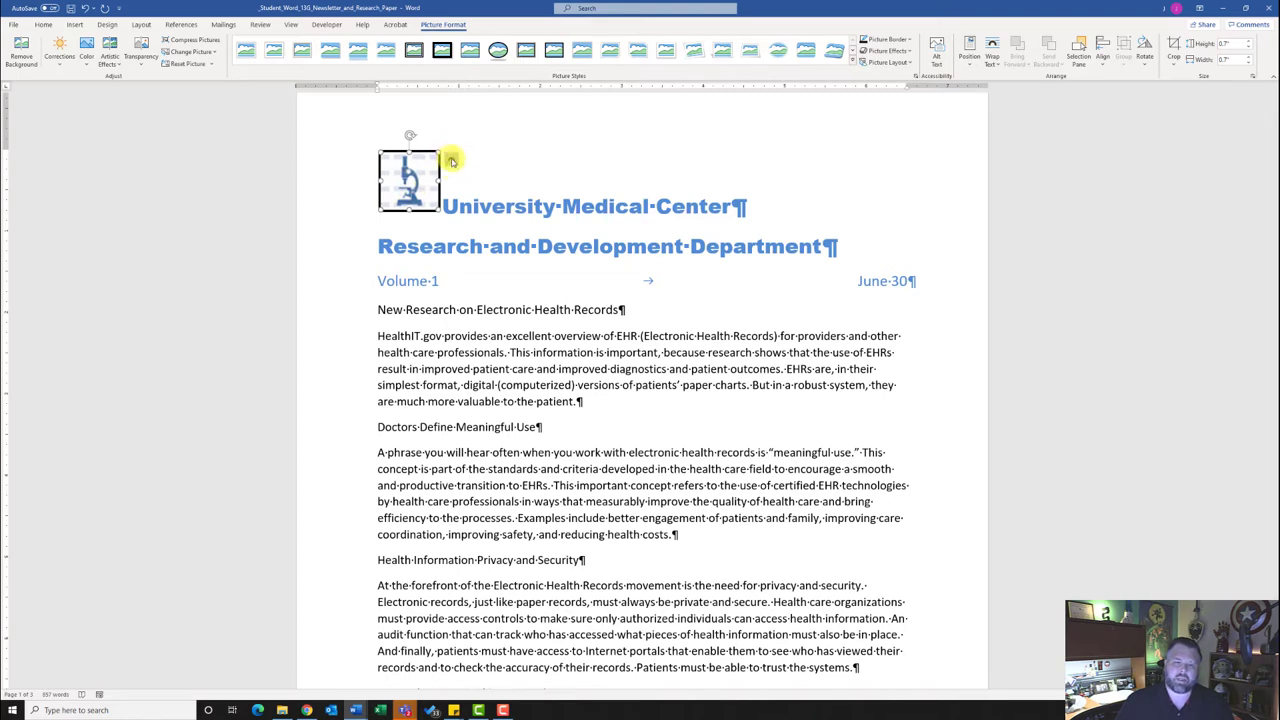
- Apply Square text wrapping to the microscope picture and align it horizontally Left and vertically Top, both relative to Margin
click(452, 161)
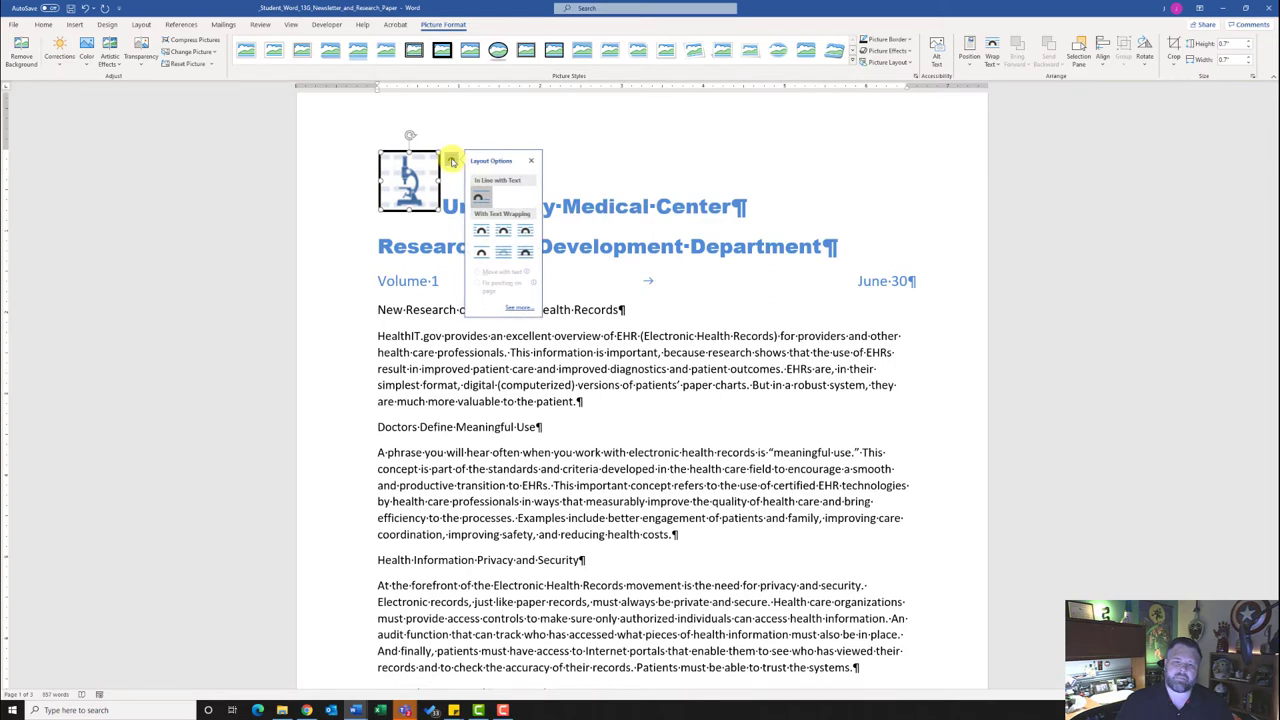
click(480, 233)
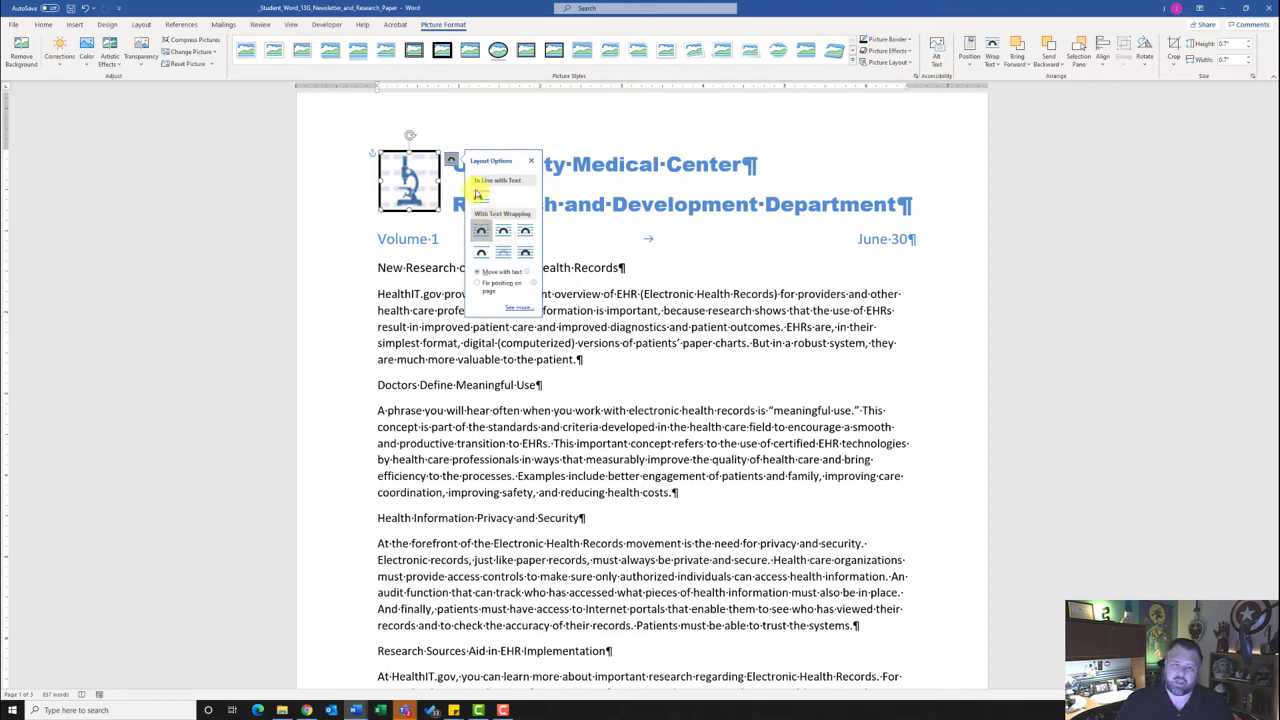
click(507, 309)
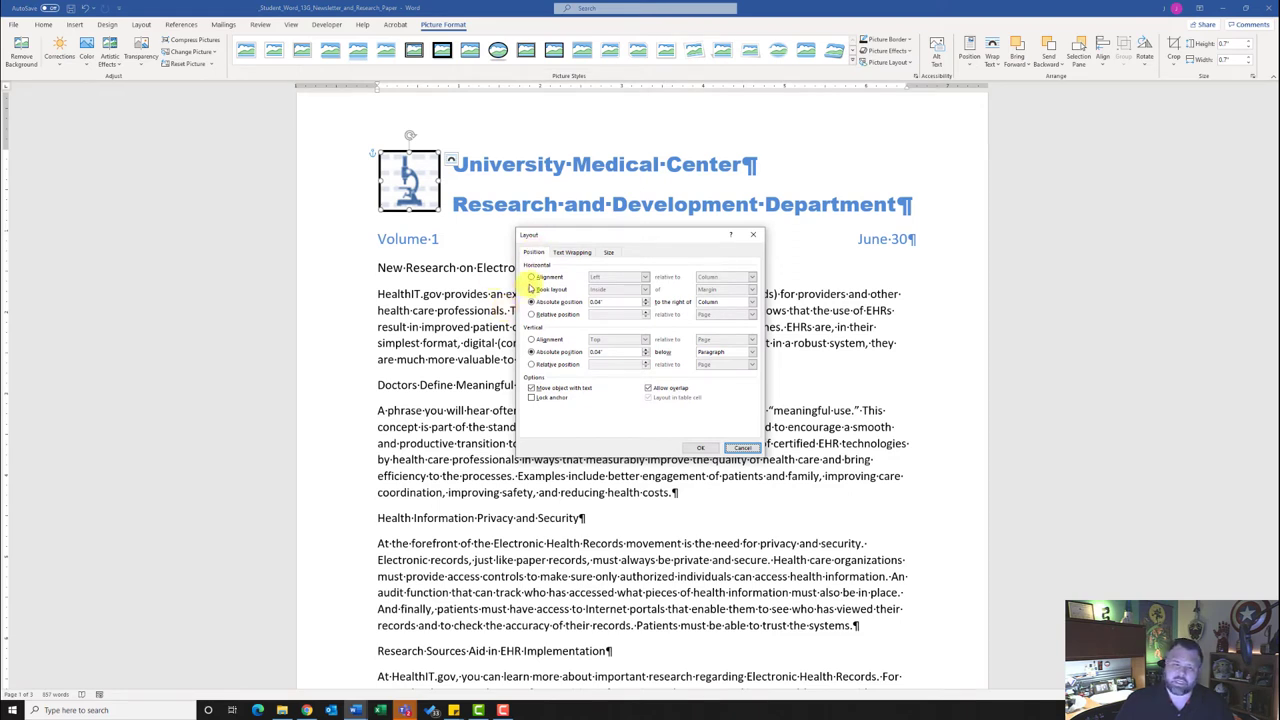
click(532, 277)
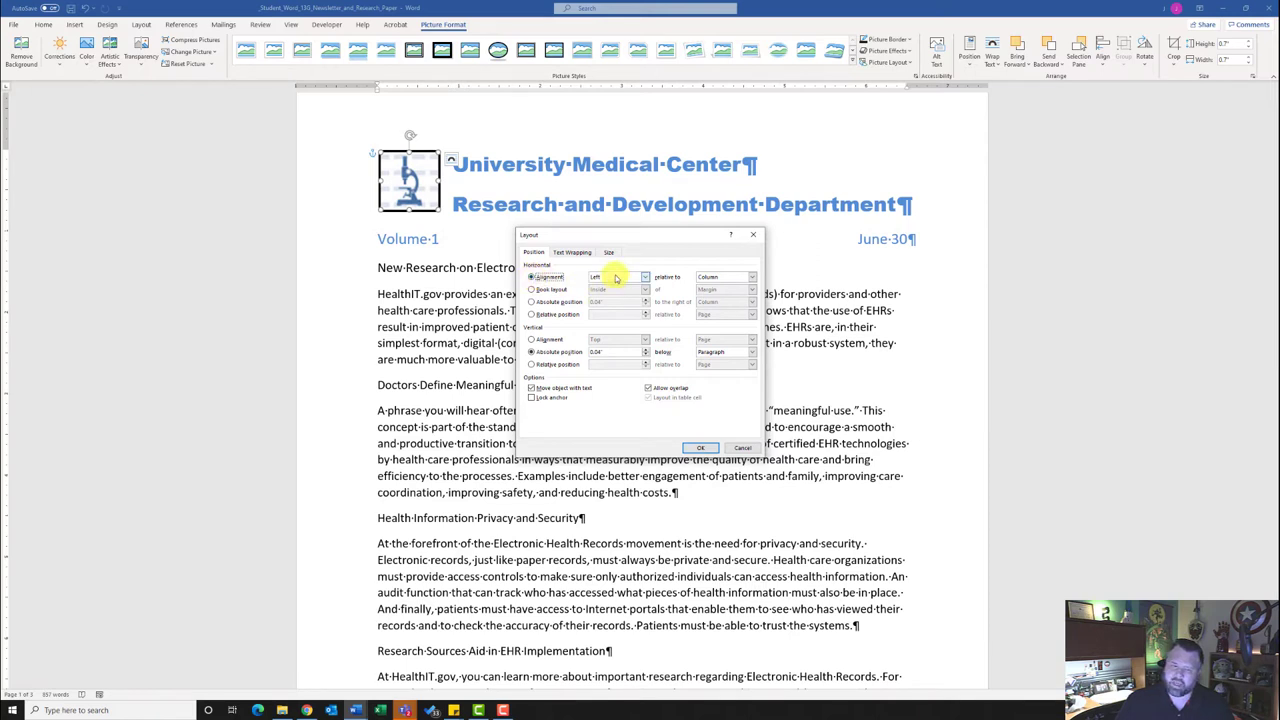
click(752, 277)
click(741, 280)
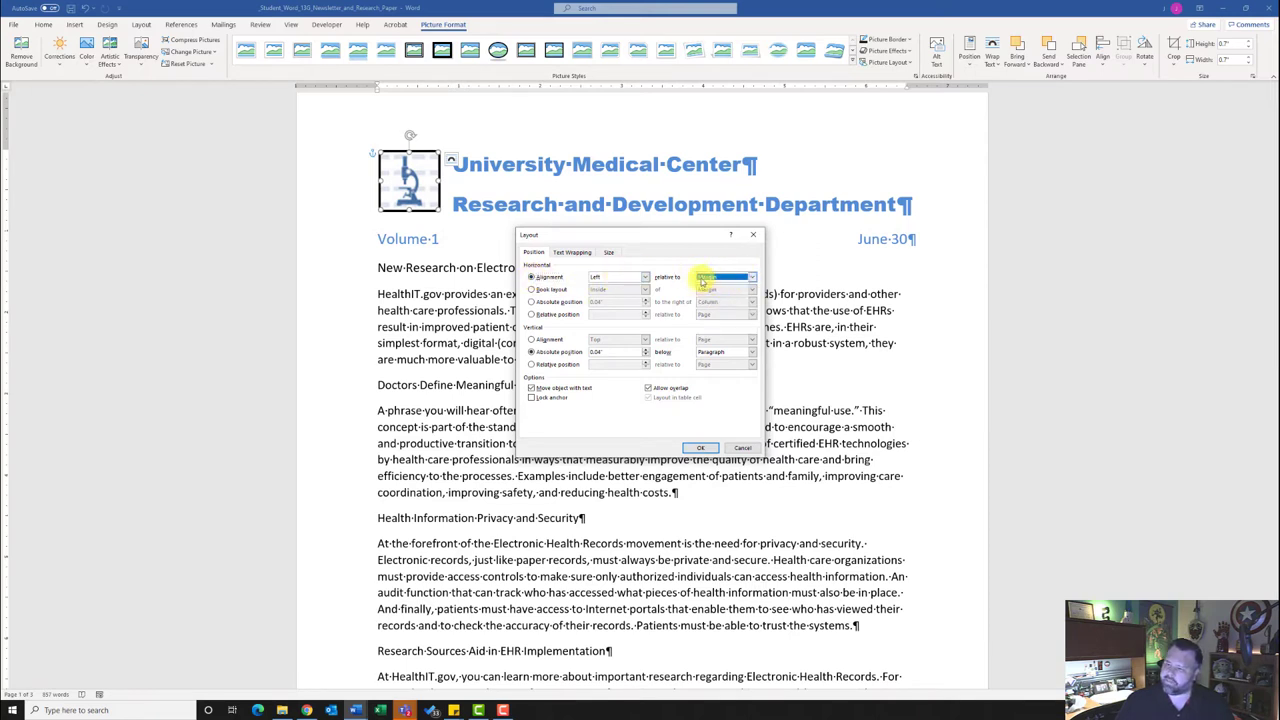
click(531, 340)
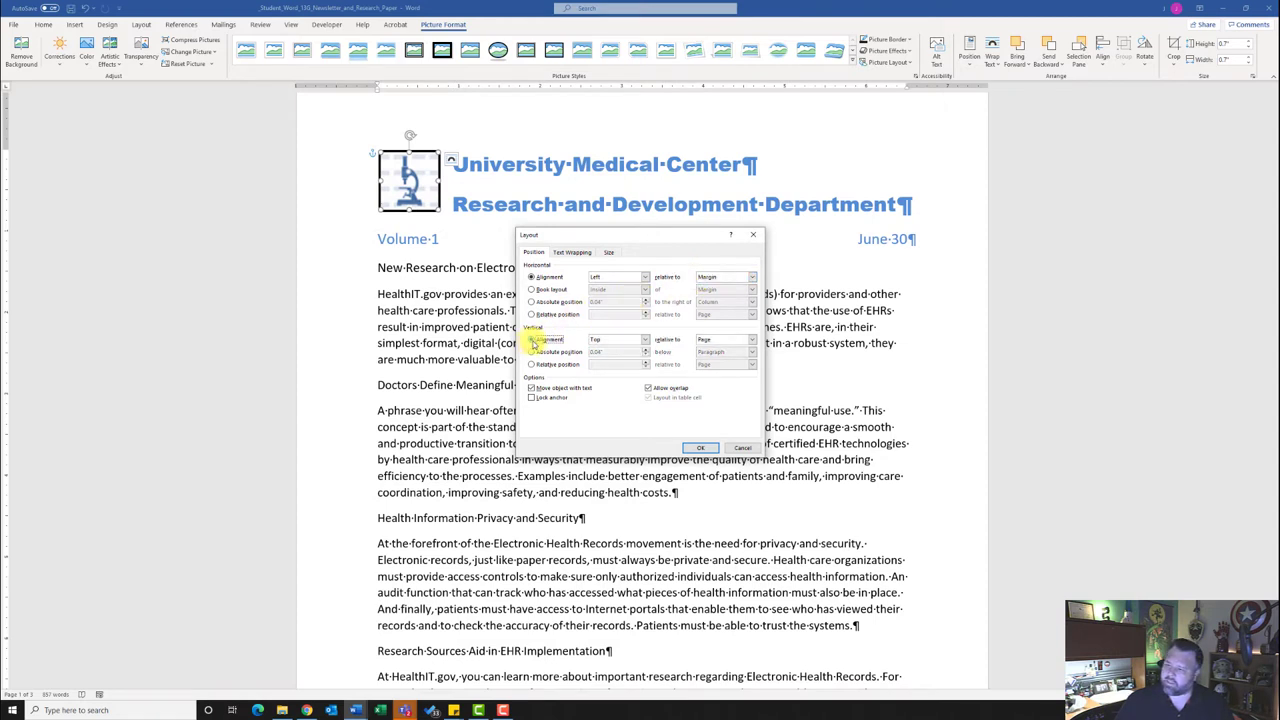
click(751, 342)
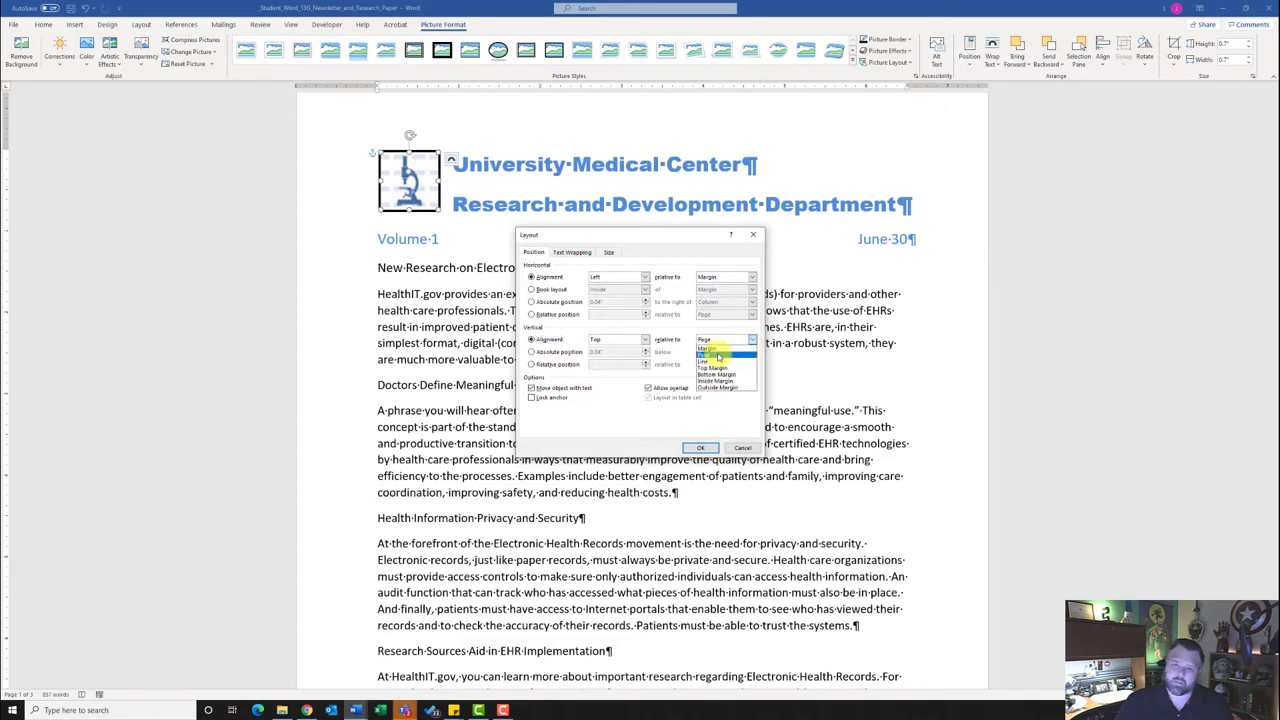
click(728, 361)
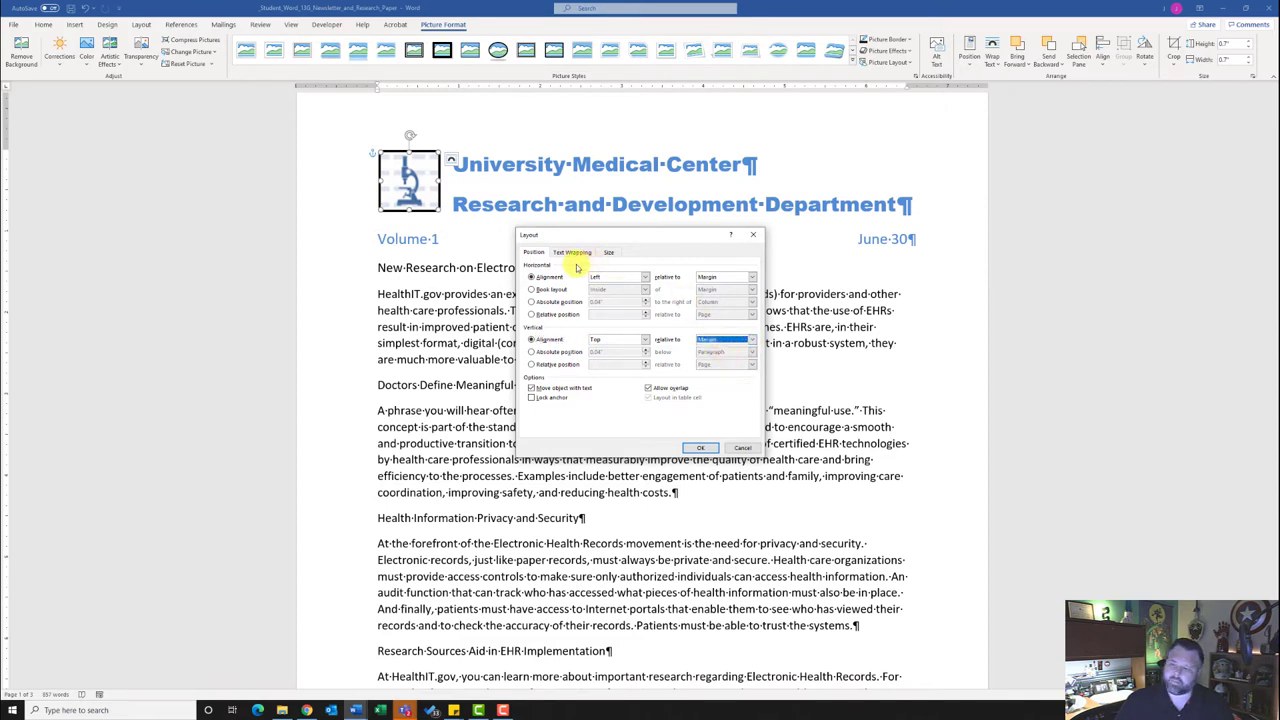
click(698, 448)
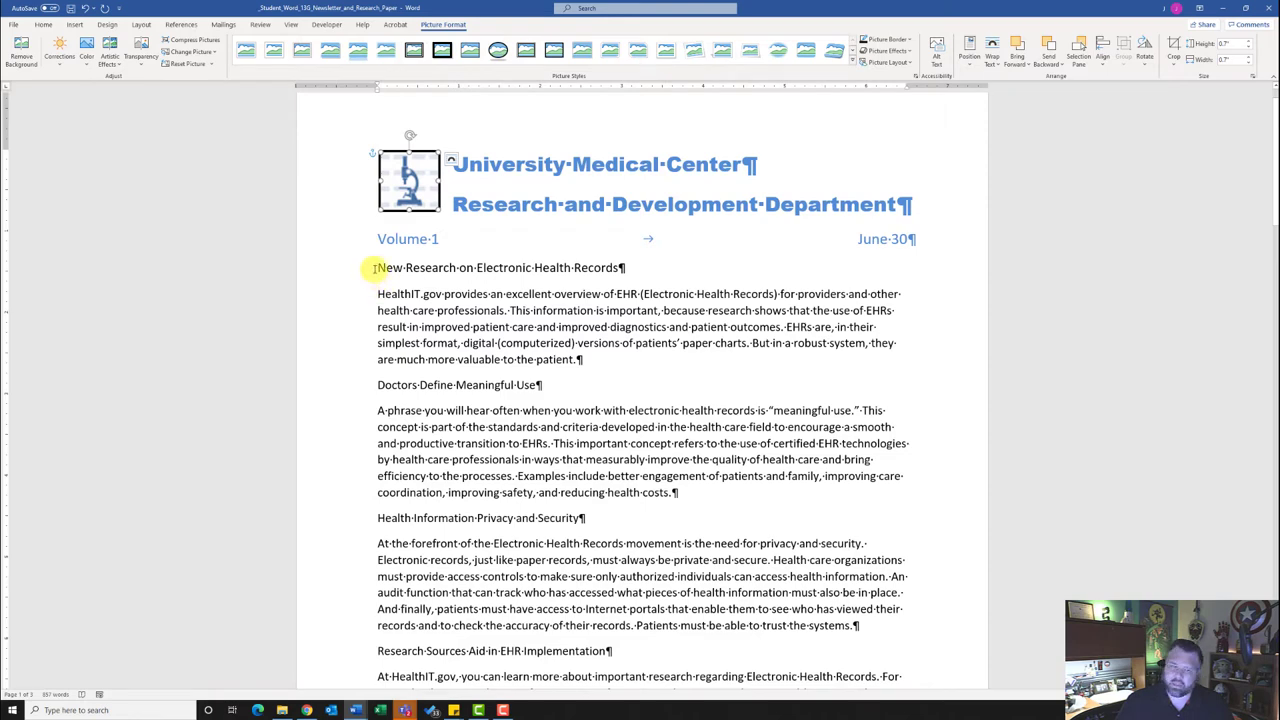
- Format the newsletter text from "New Research on Electronic Health Records" through the bold italic closing paragraph in two columns
drag(376, 267, 757, 470)
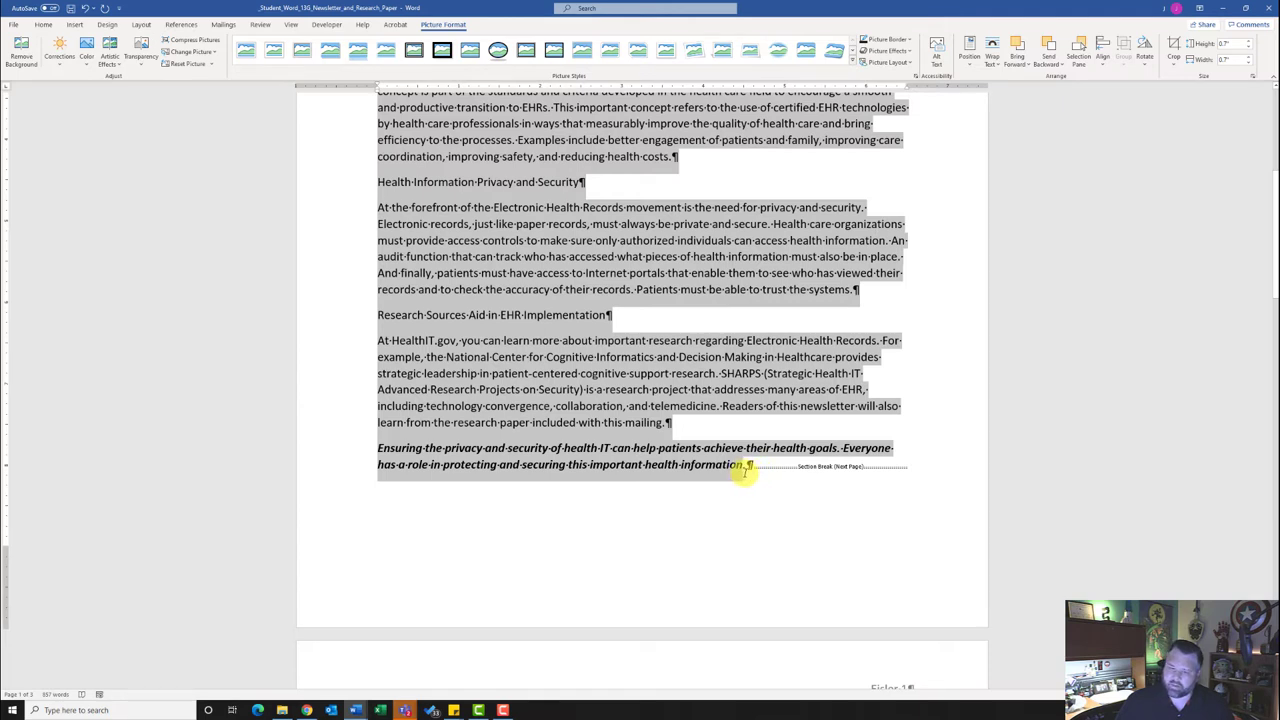
drag(746, 470, 744, 468)
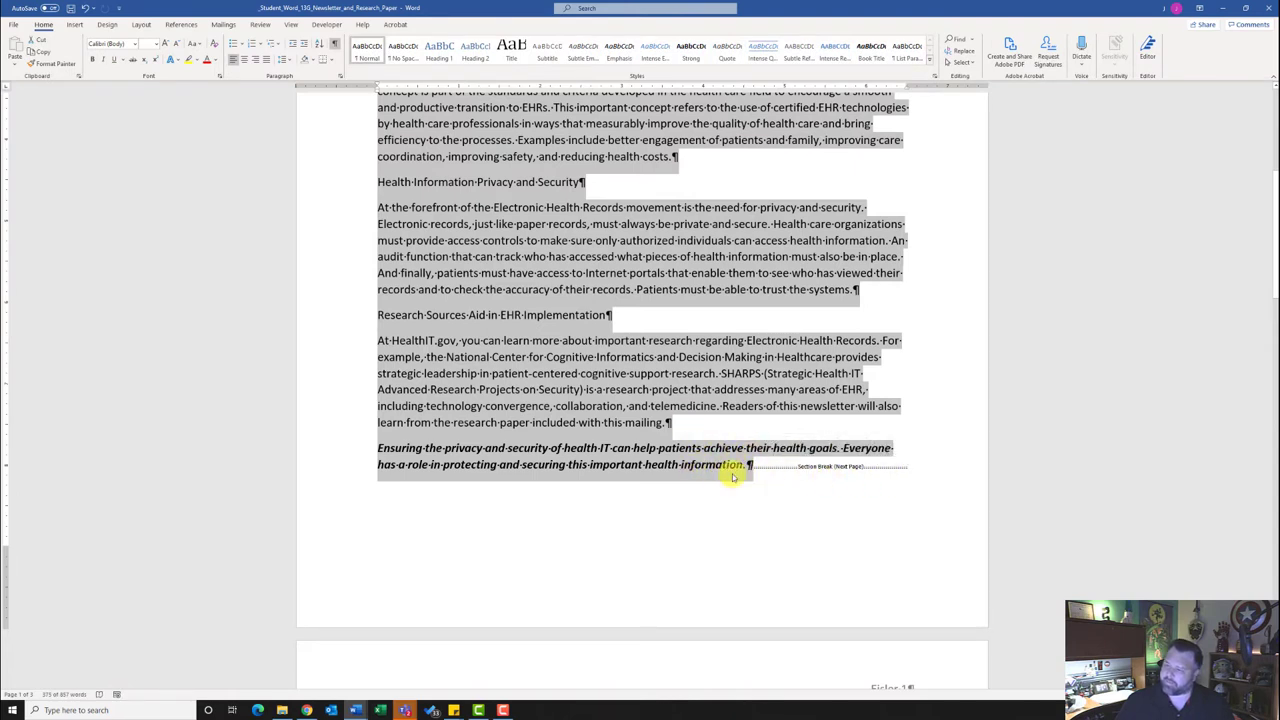
scroll(700, 460, up, 7)
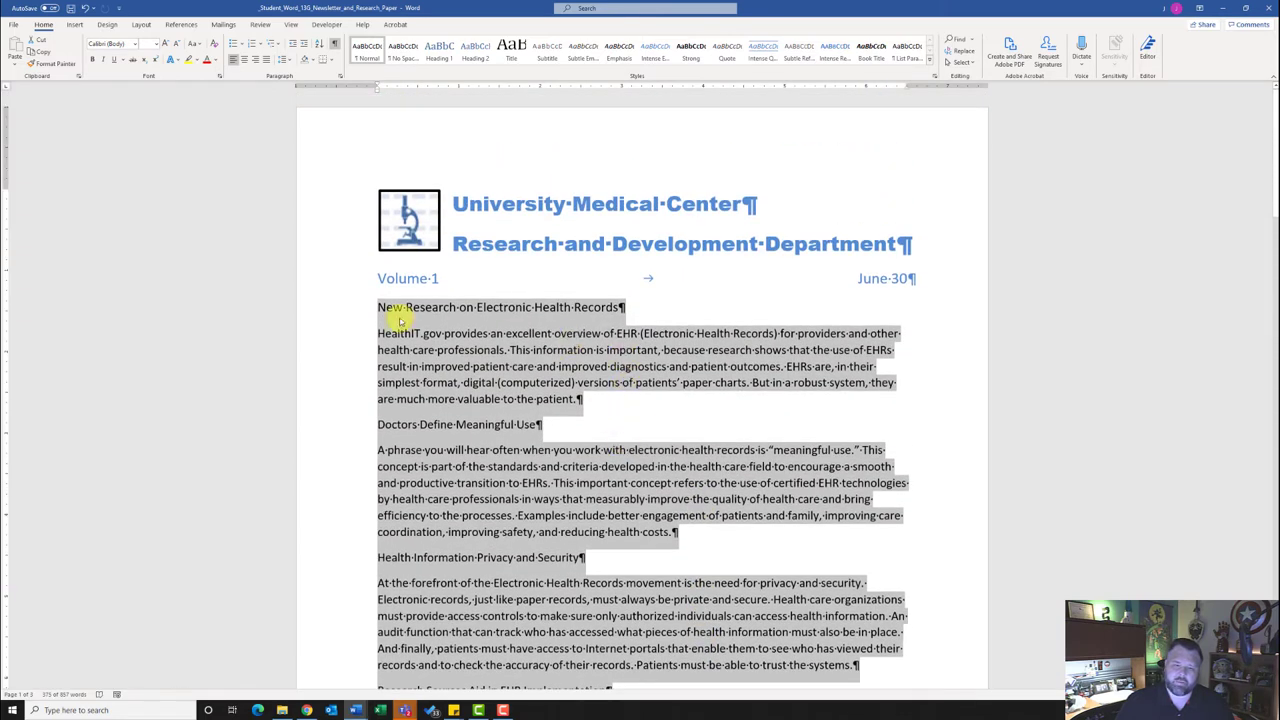
scroll(423, 386, down, 5)
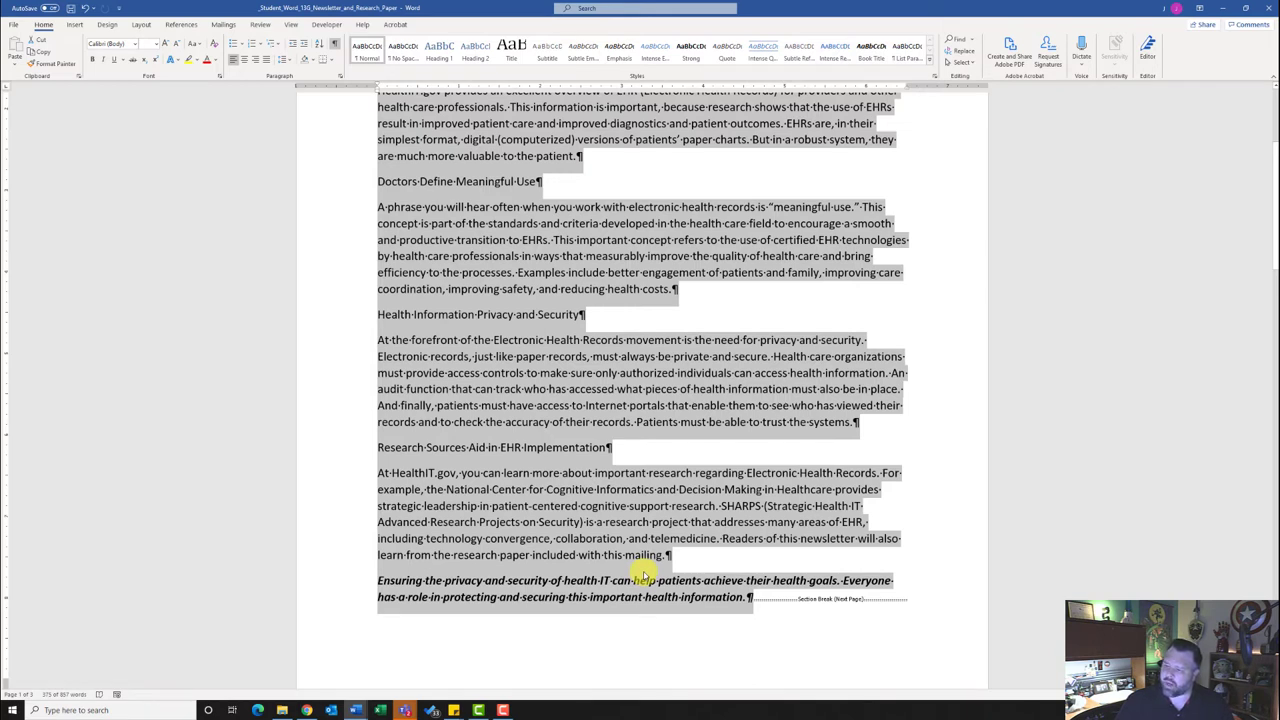
scroll(645, 578, up, 1)
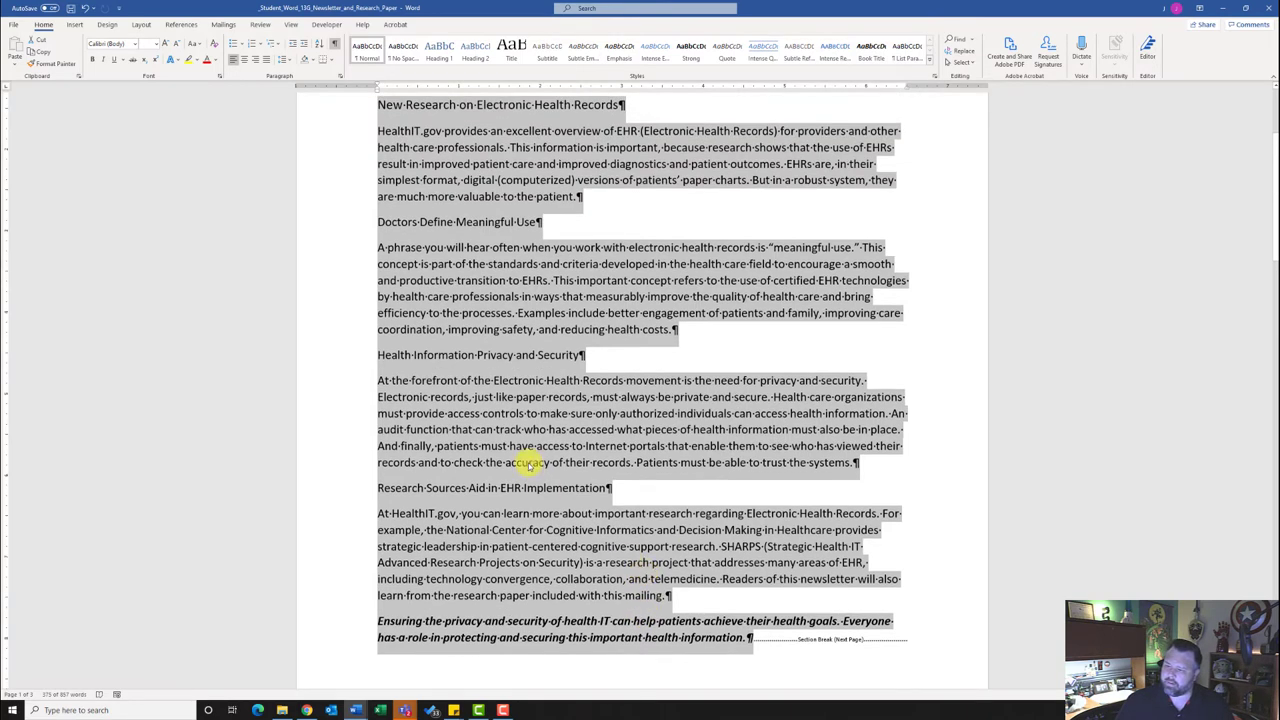
click(104, 25)
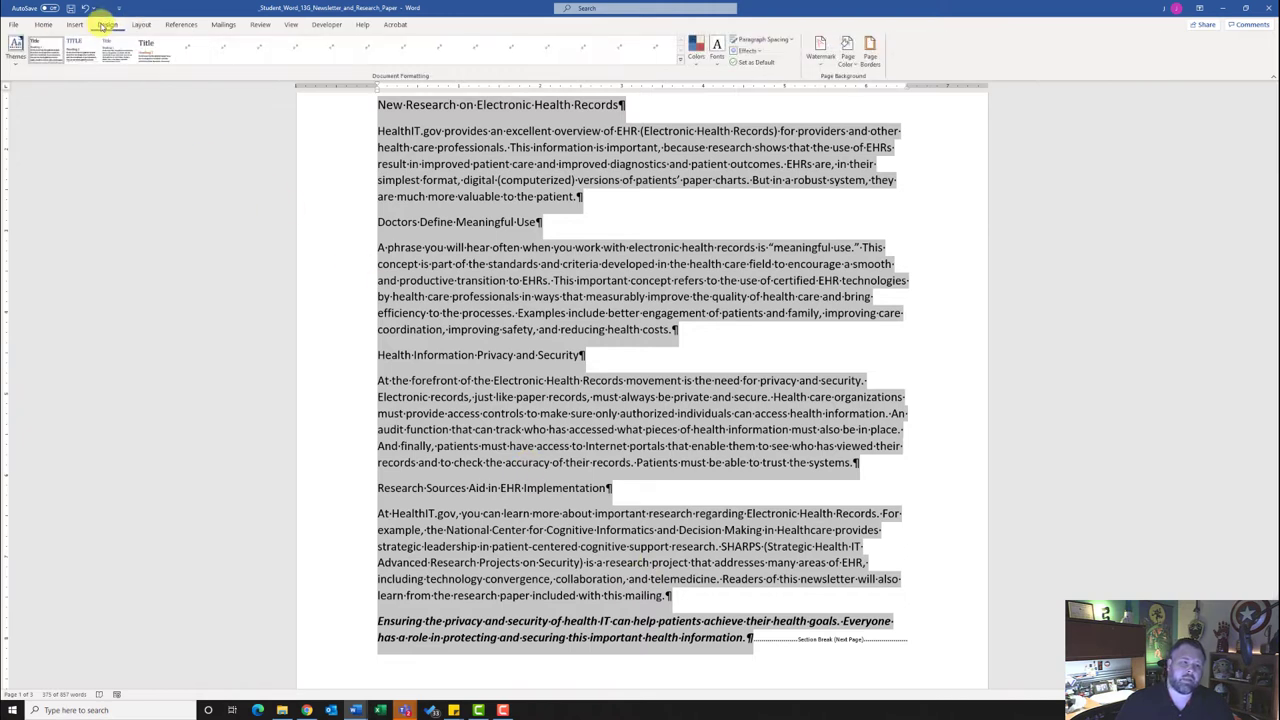
click(143, 27)
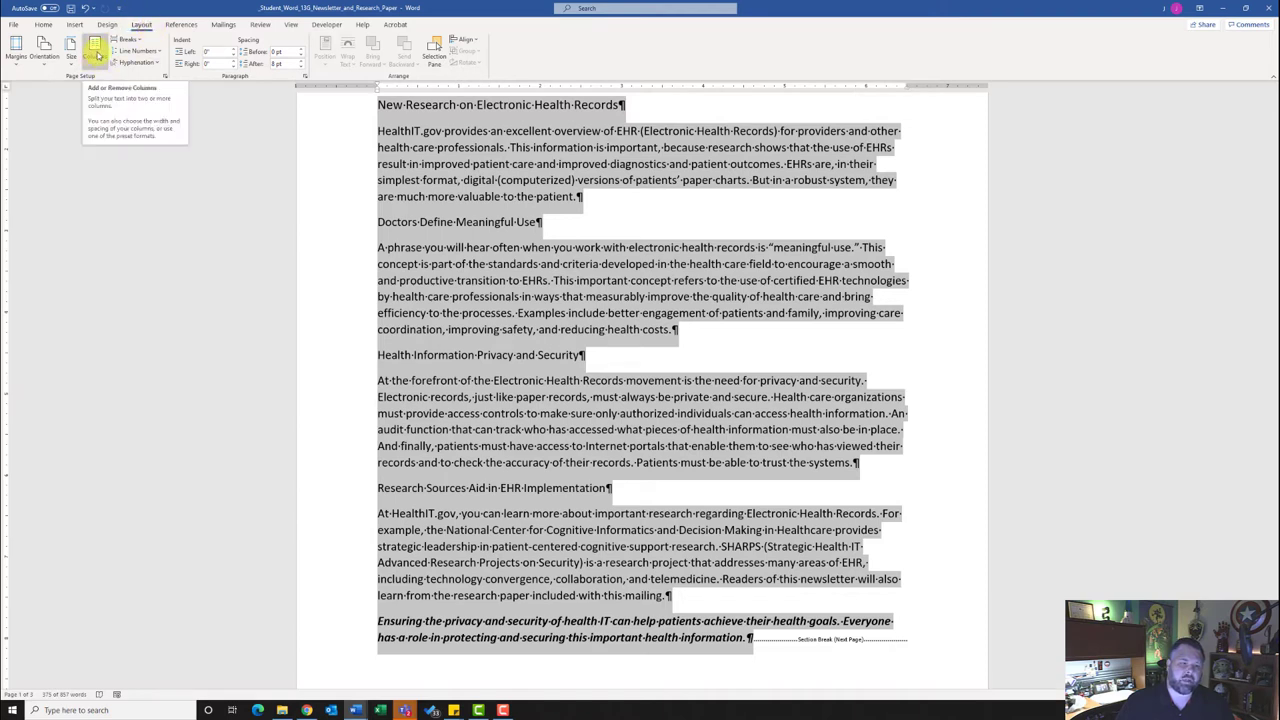
click(94, 55)
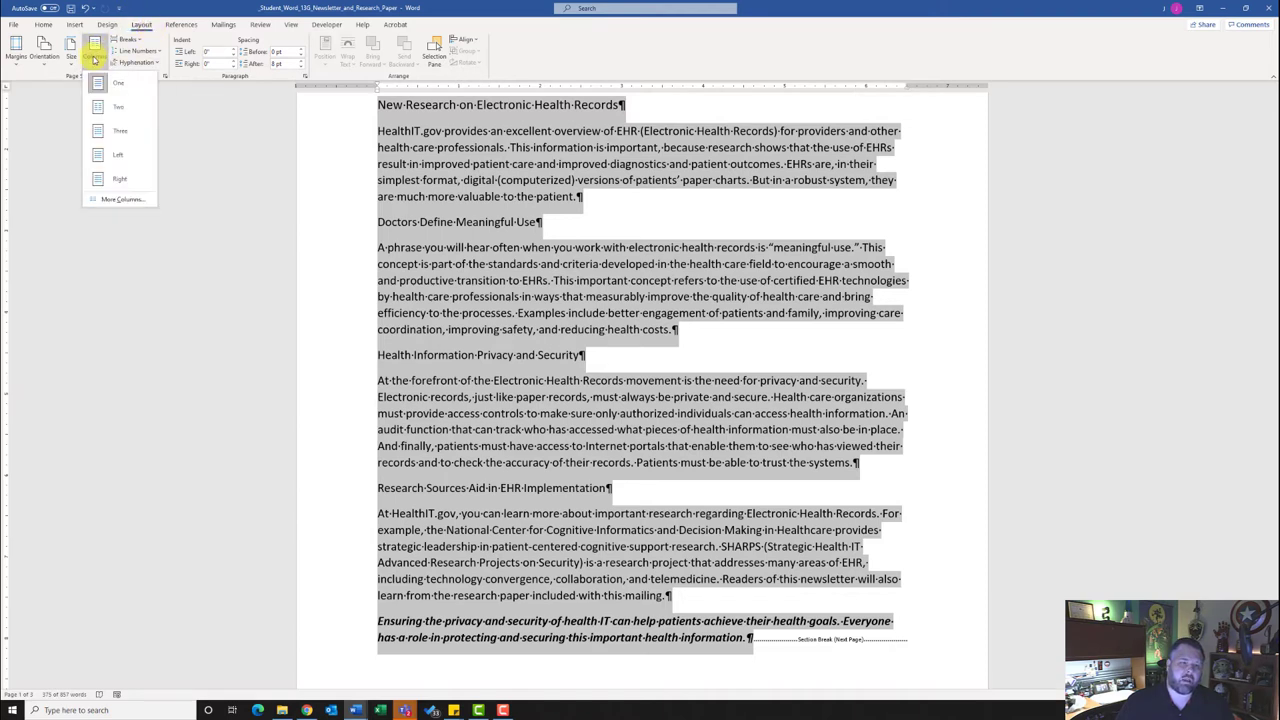
click(100, 108)
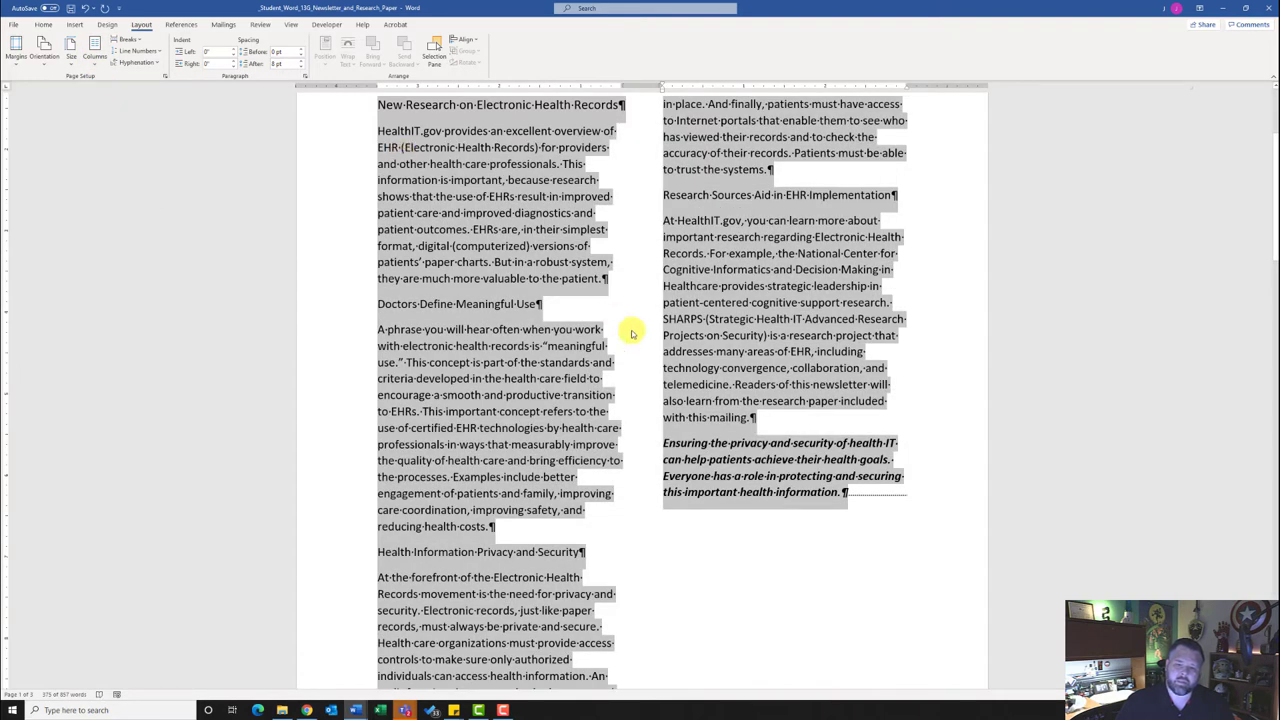
- Justify the selected two-column newsletter text
scroll(458, 330, down, 3)
scroll(458, 335, up, 5)
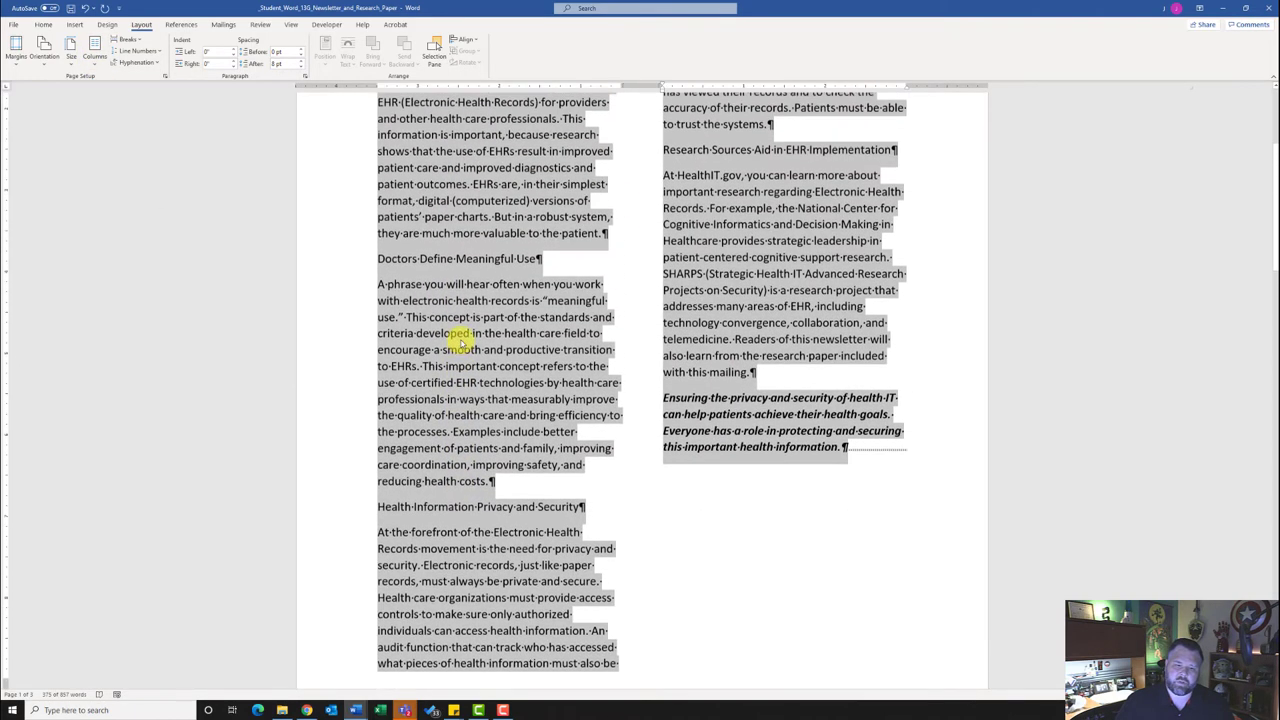
scroll(523, 323, down, 5)
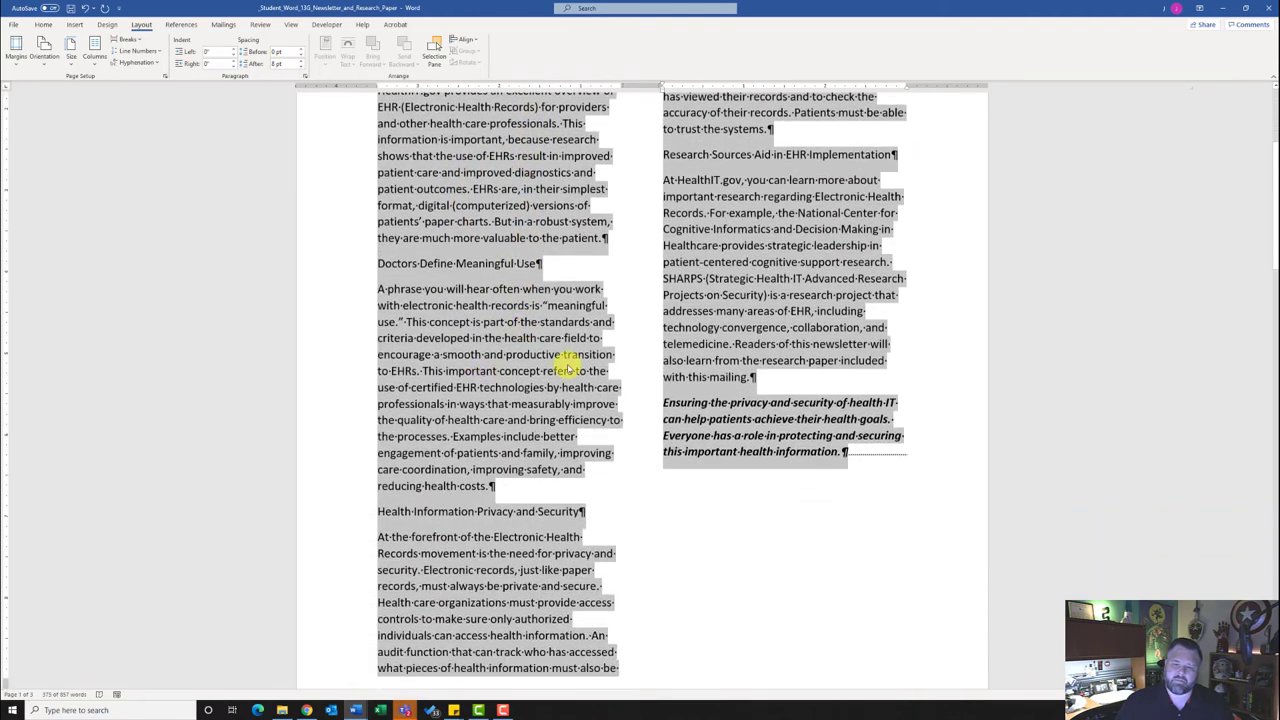
scroll(566, 368, up, 2)
scroll(566, 368, up, 1)
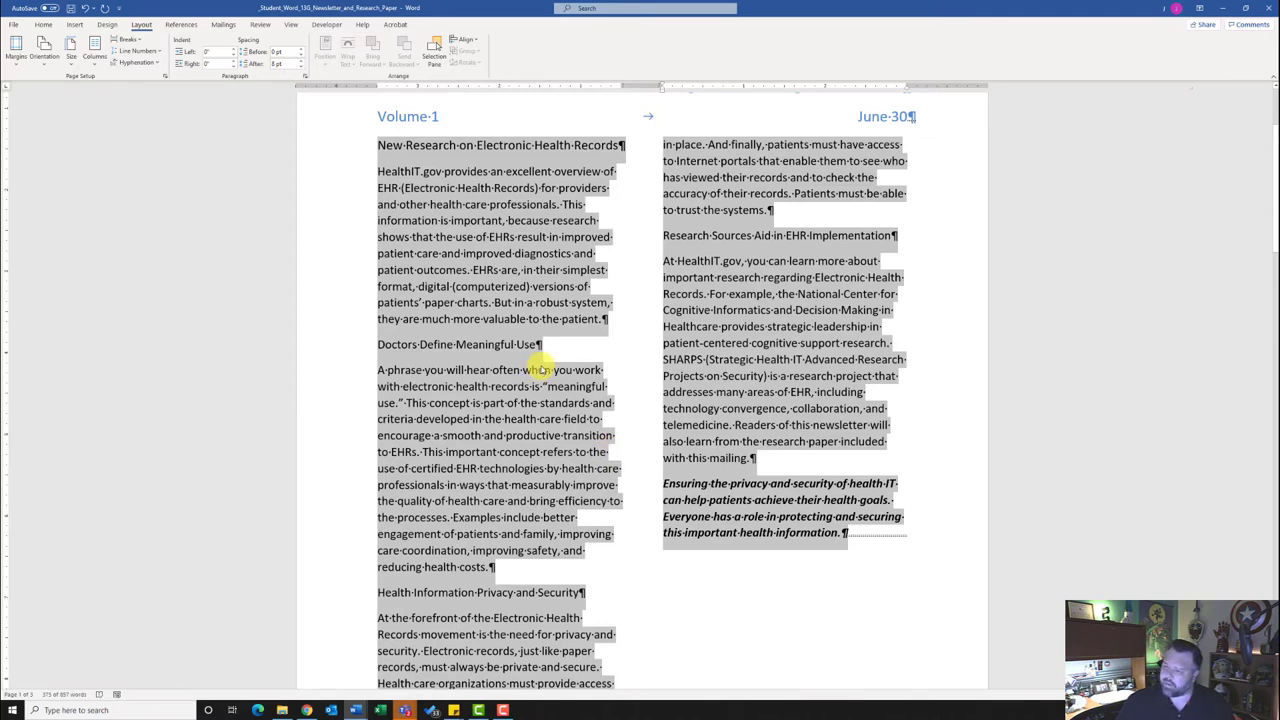
click(42, 26)
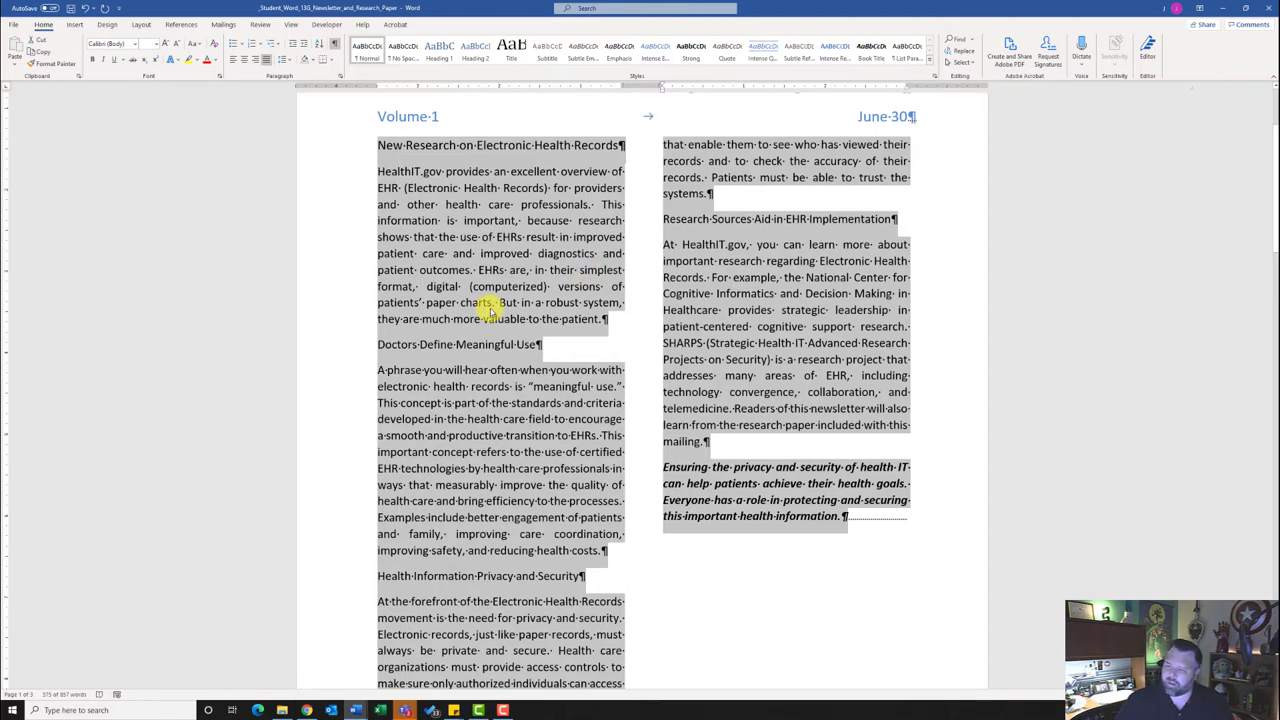
- Insert a column break before the heading "Health Information Privacy and Security"
scroll(444, 383, down, 3)
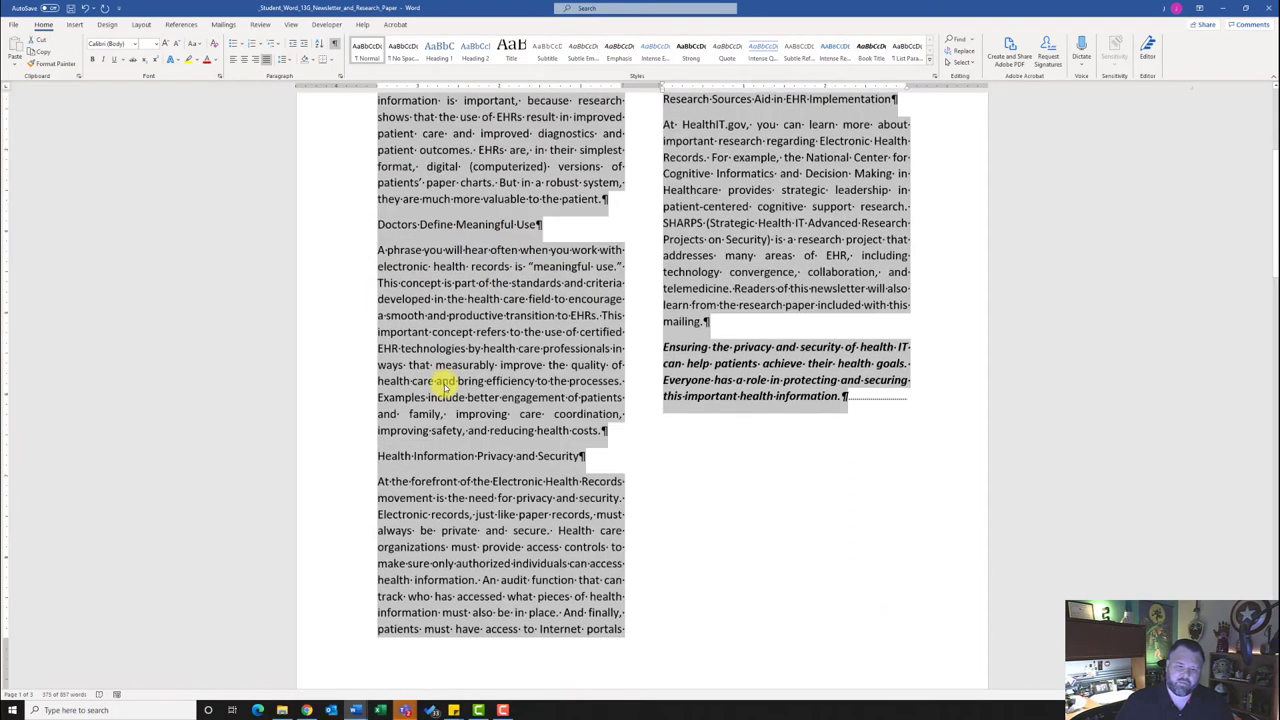
scroll(444, 383, down, 1)
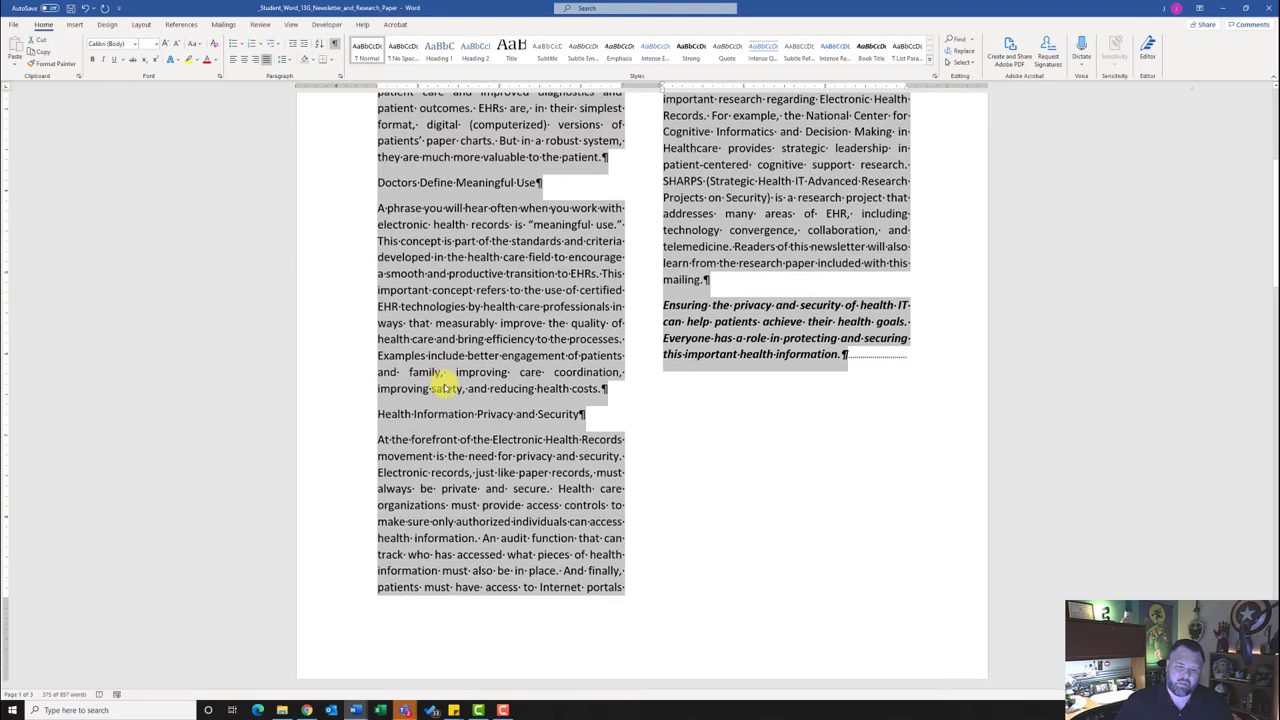
click(376, 414)
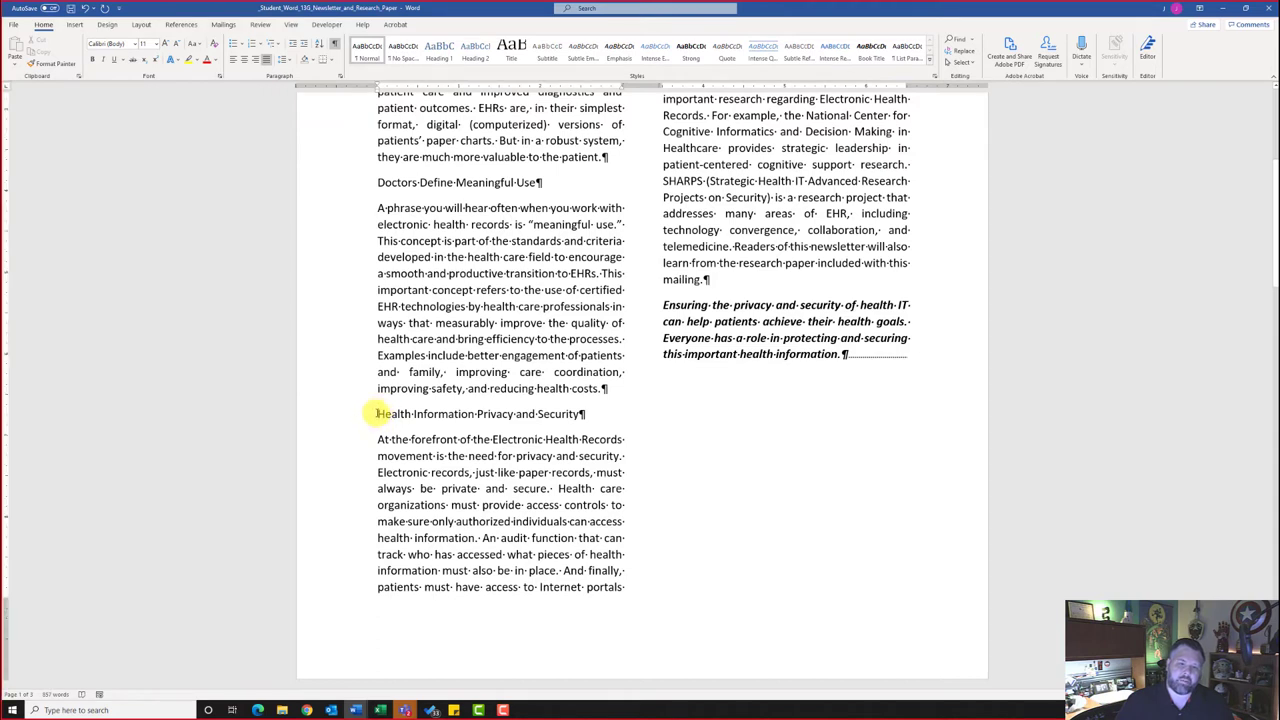
click(136, 25)
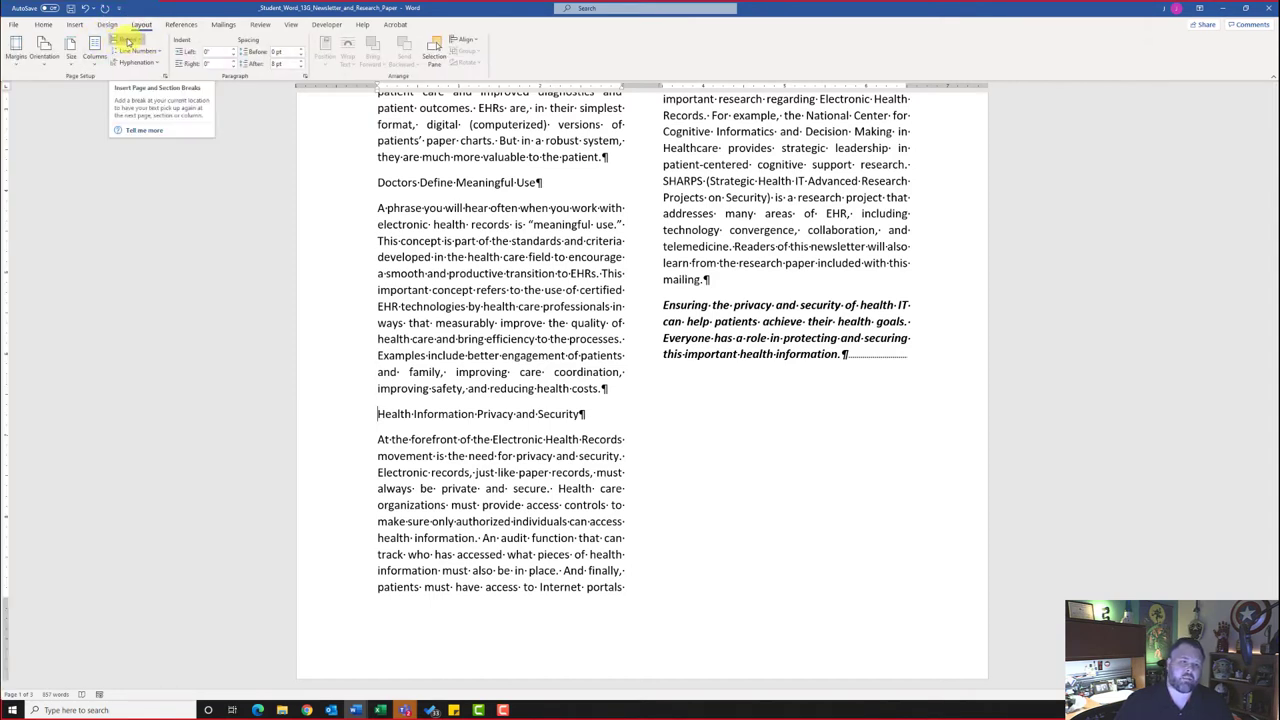
click(130, 40)
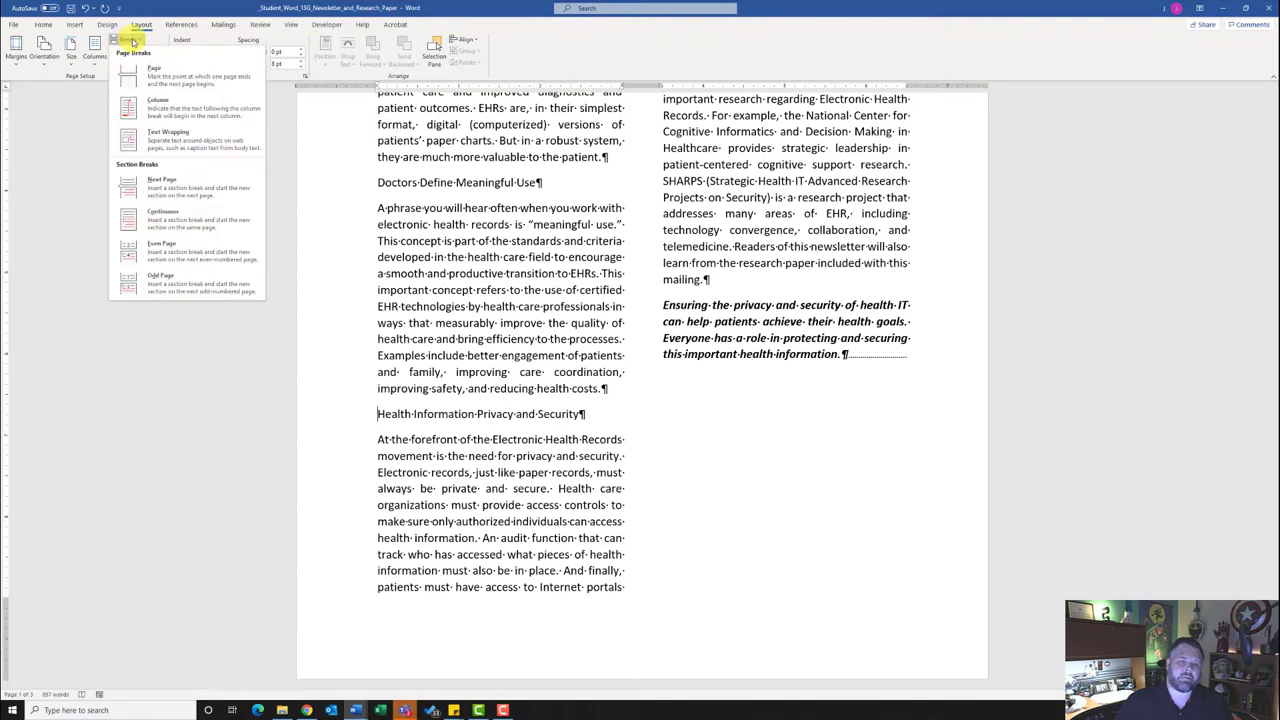
click(175, 111)
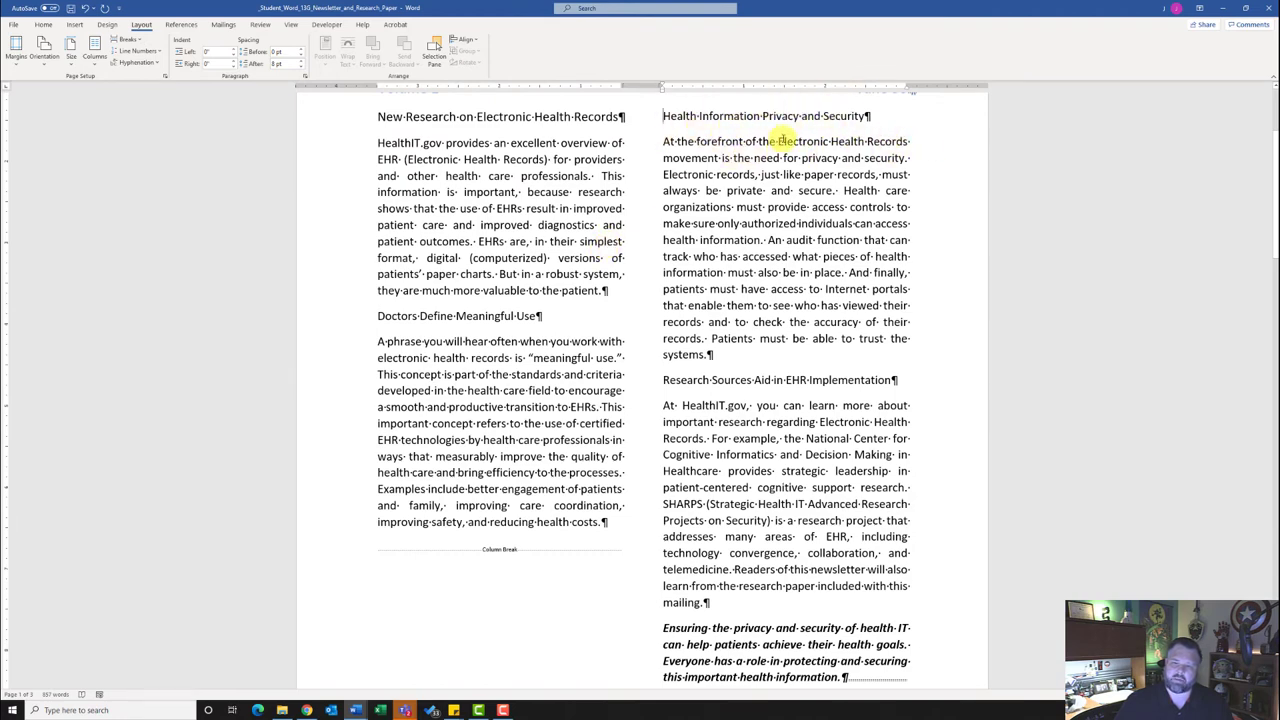
- Insert a screenshot of the black open window at the end of the paragraph under "New Research on Electronic Health Records"
scroll(775, 138, down, 3)
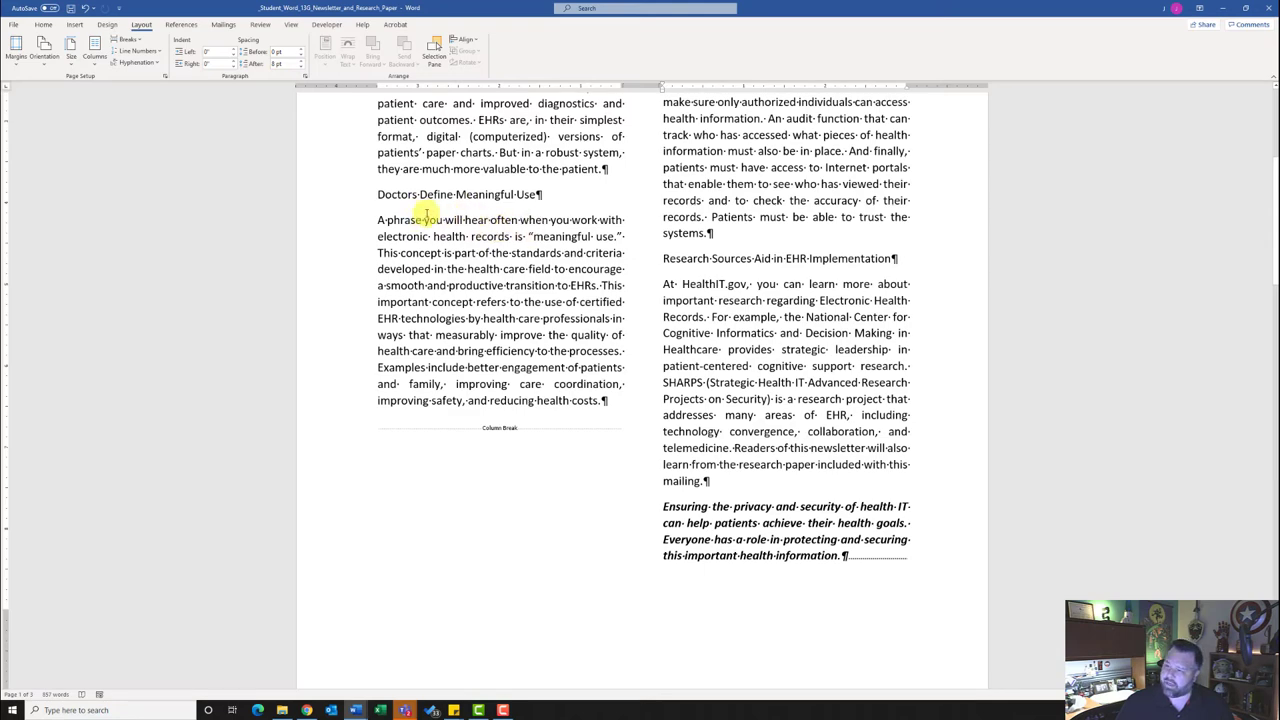
scroll(425, 212, up, 4)
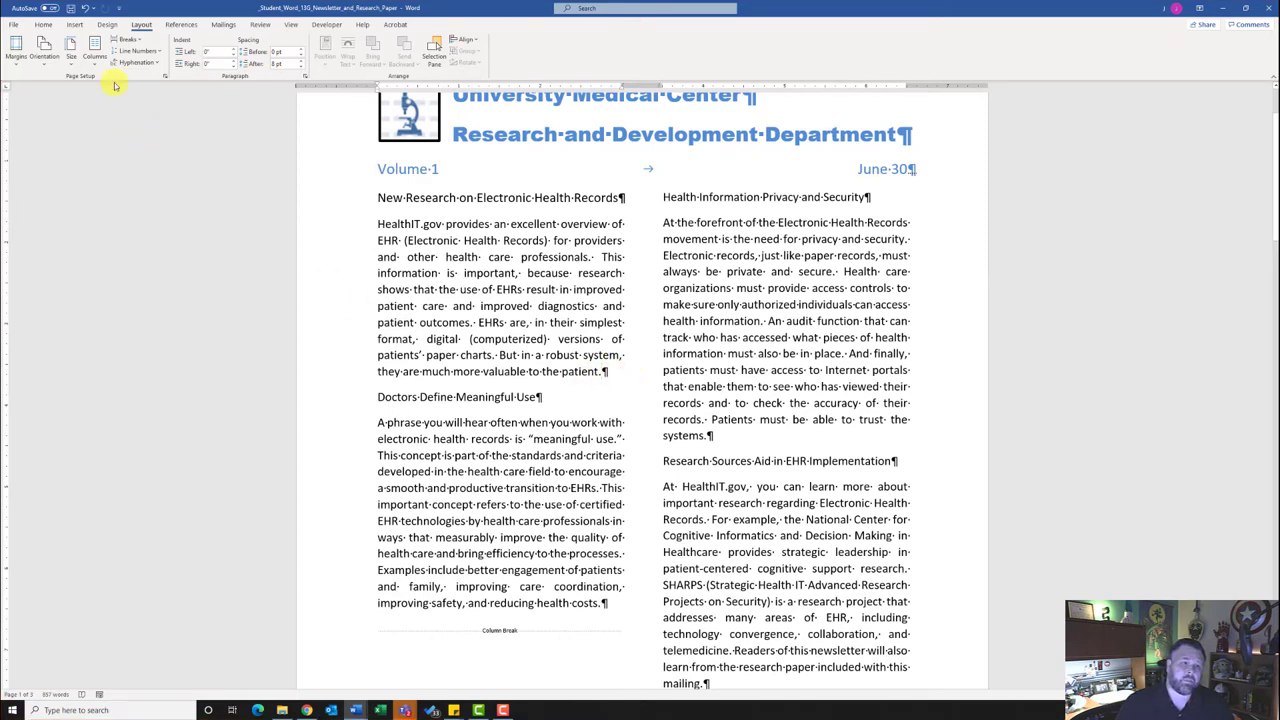
click(76, 25)
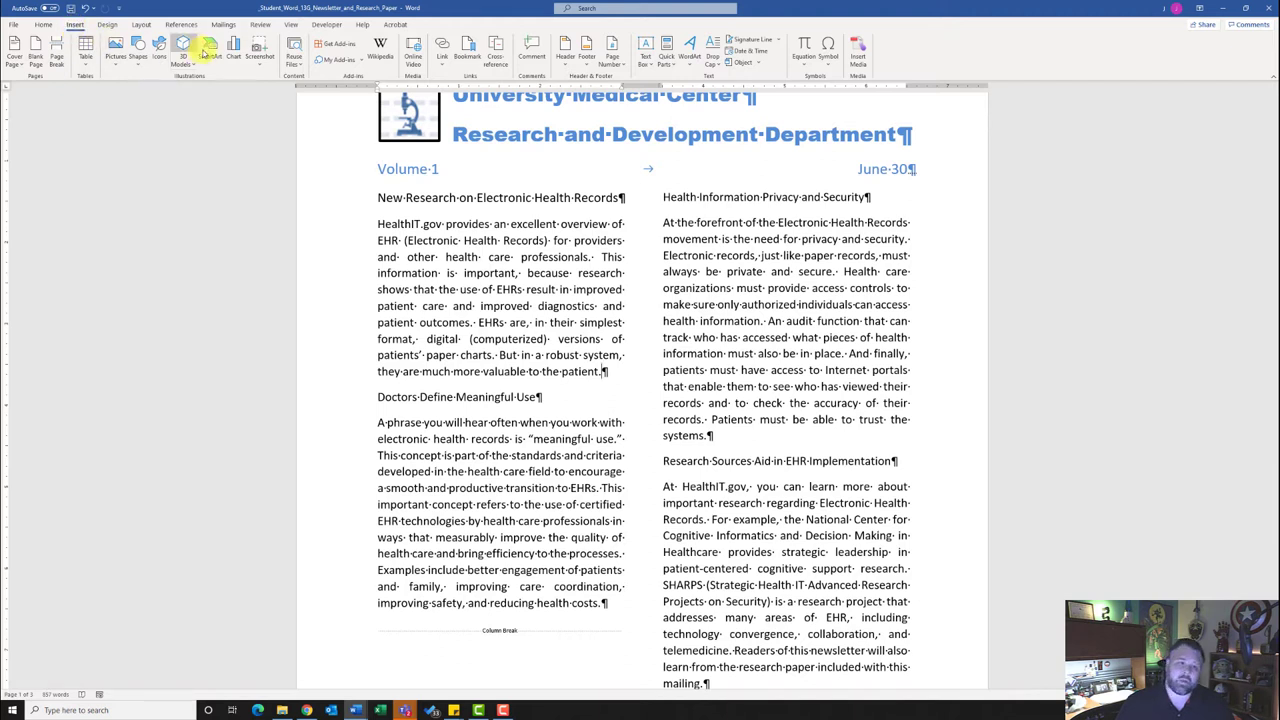
click(258, 60)
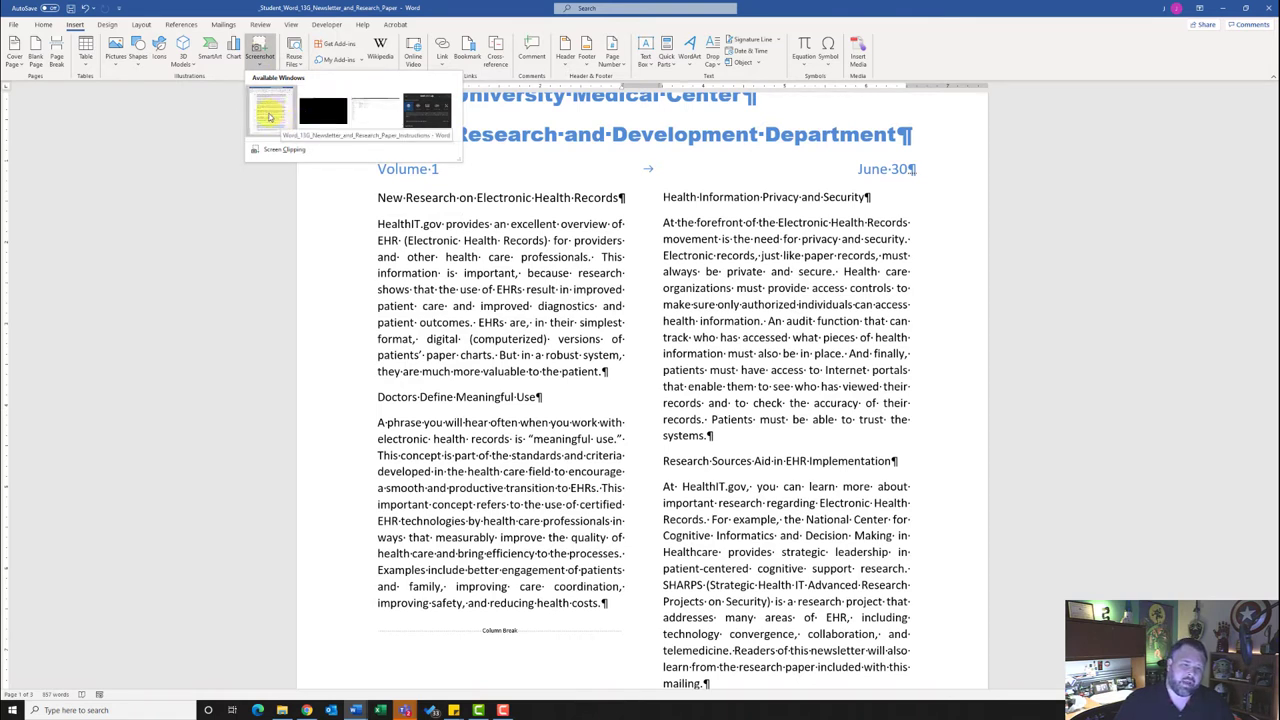
click(322, 117)
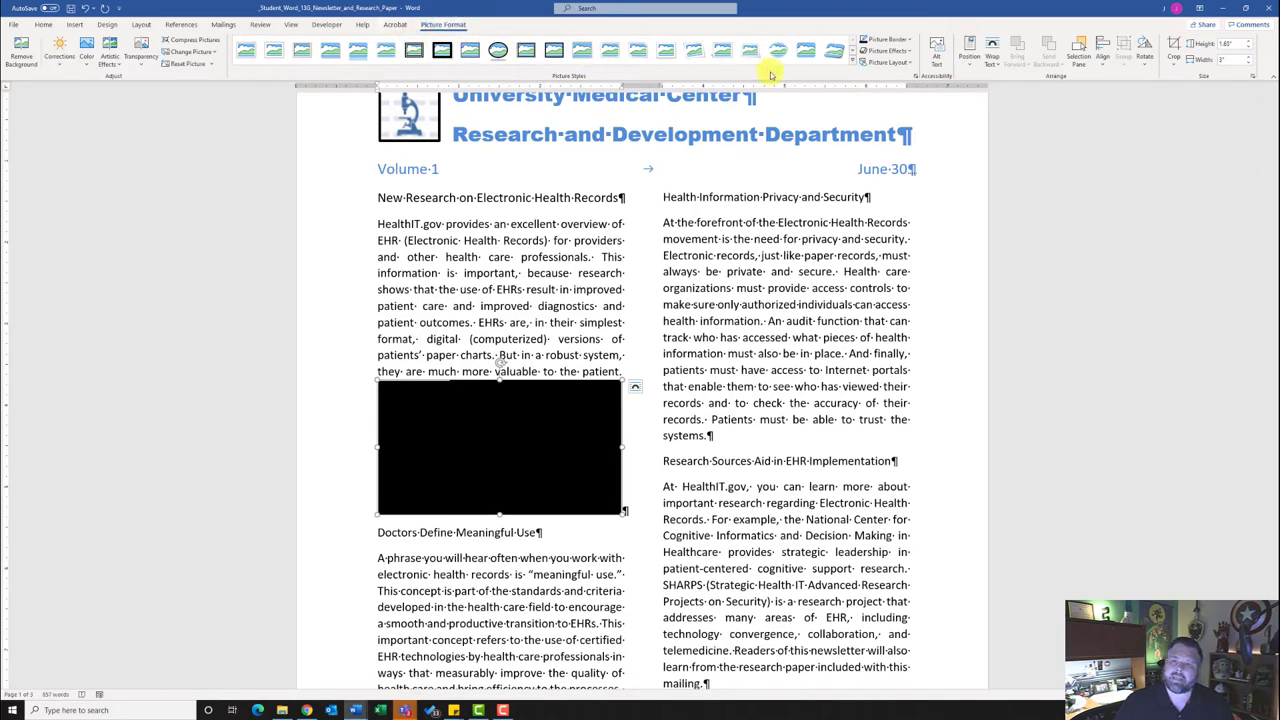
- Give the inserted screenshot a Black, Text 1 border and choose the border weight
click(902, 40)
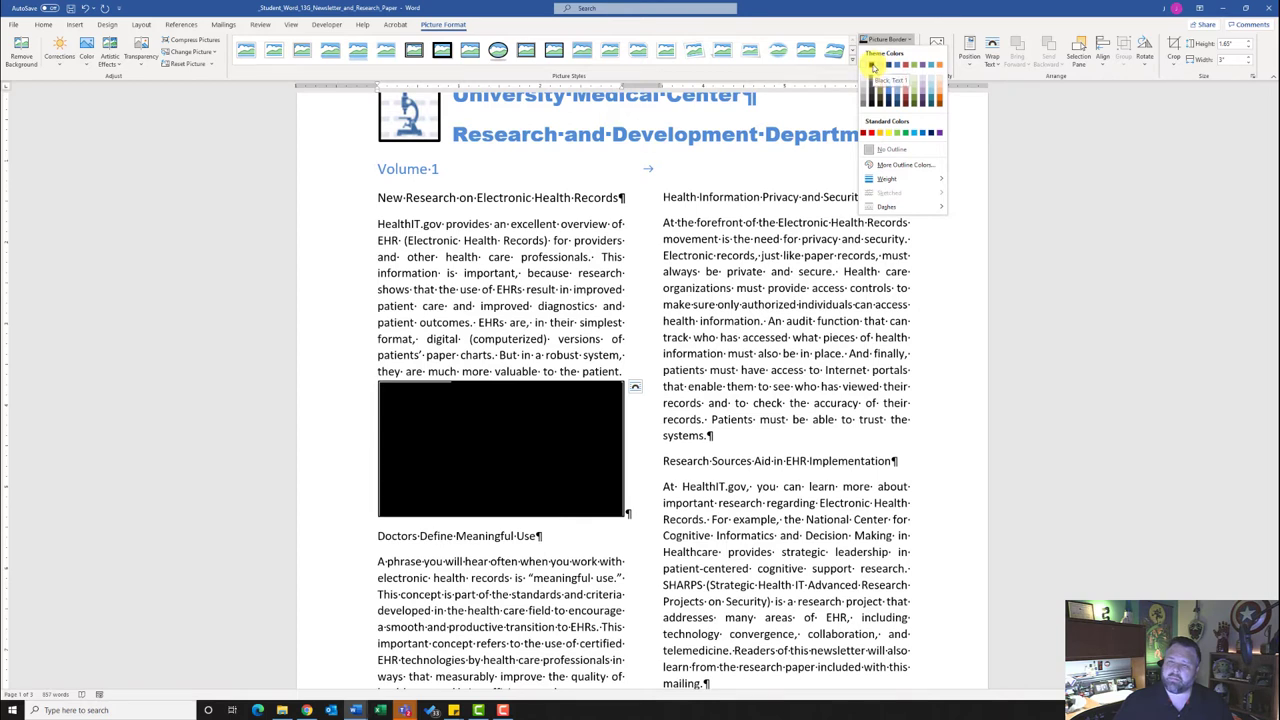
click(872, 66)
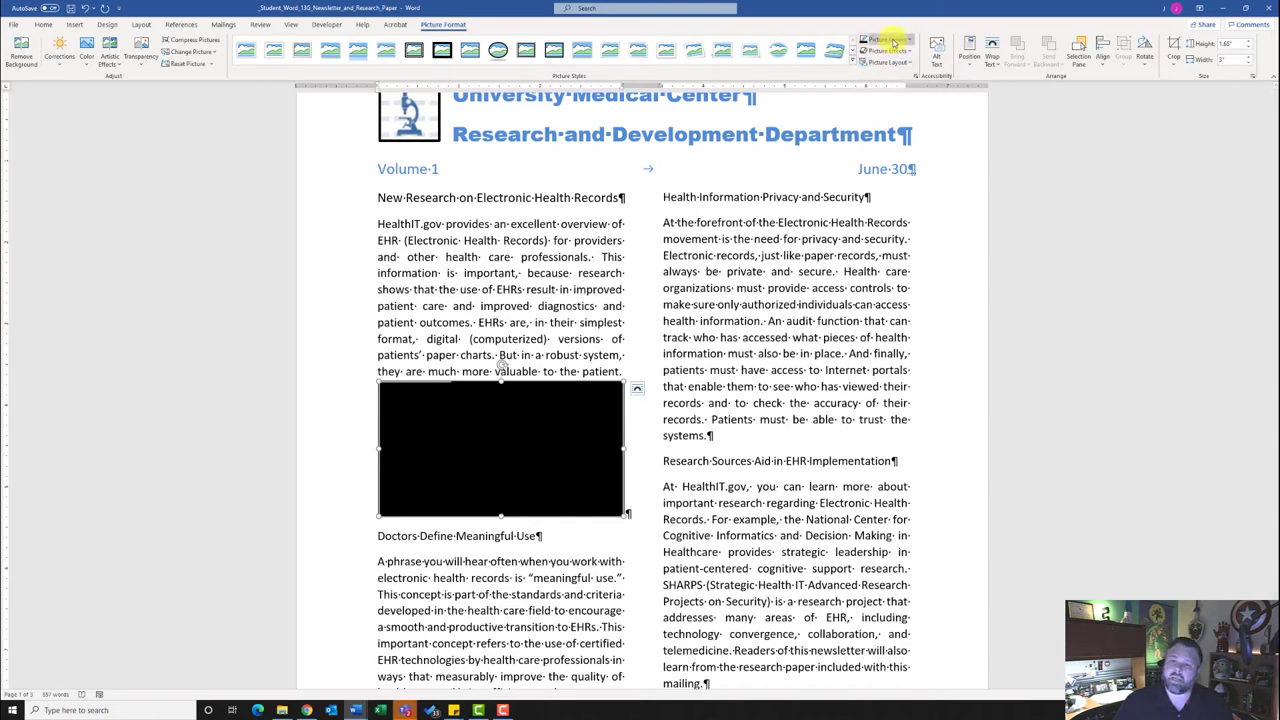
click(886, 40)
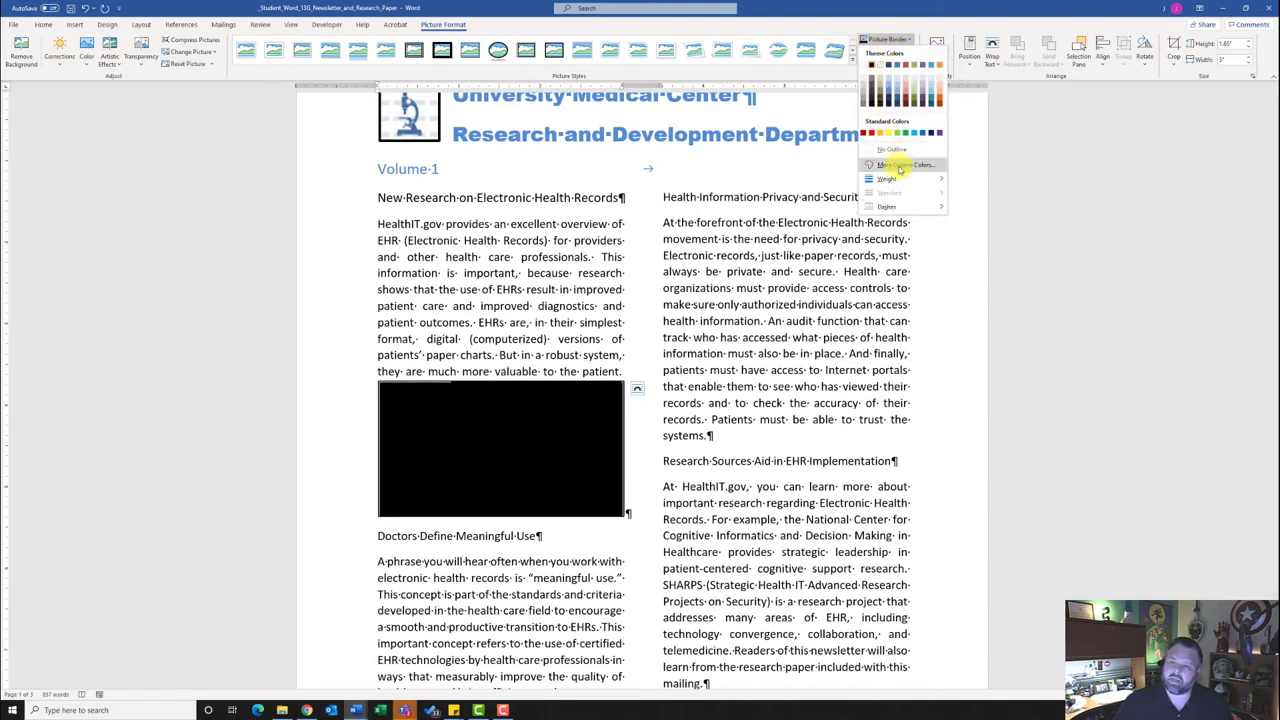
mouse_move(895, 179)
click(980, 220)
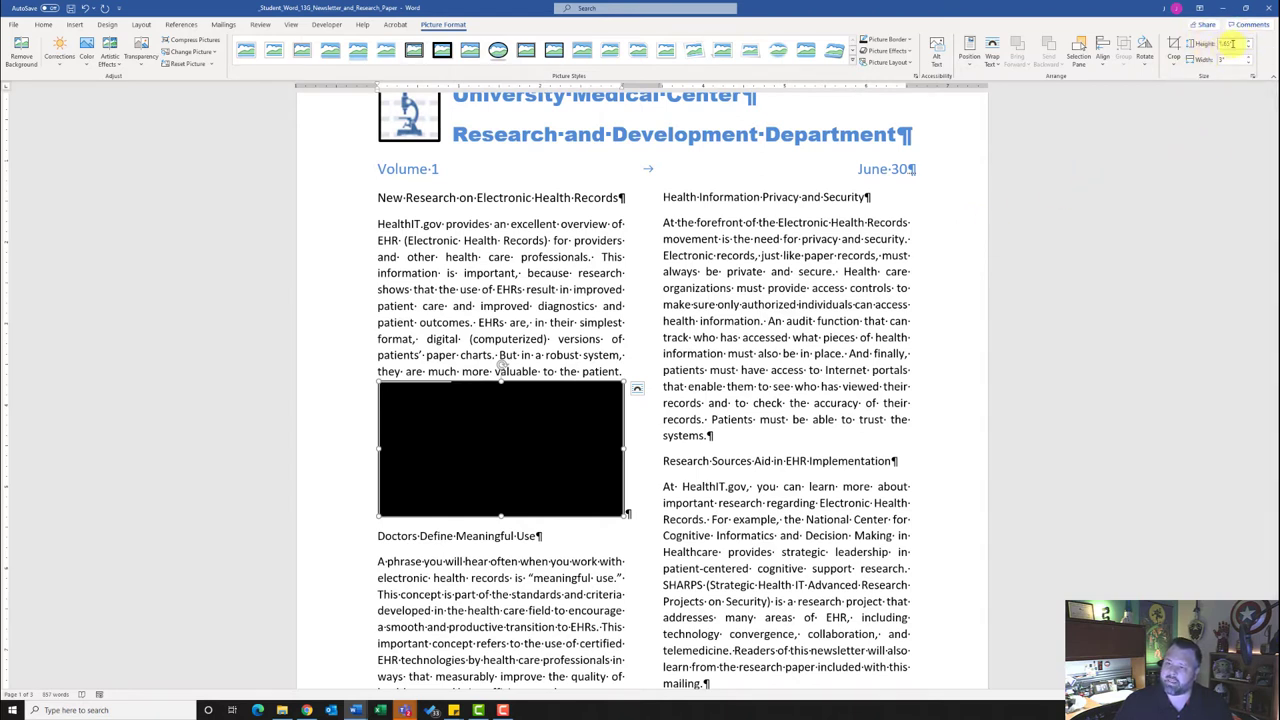
- Set the inserted screenshot's height to 1.55"
text(1)
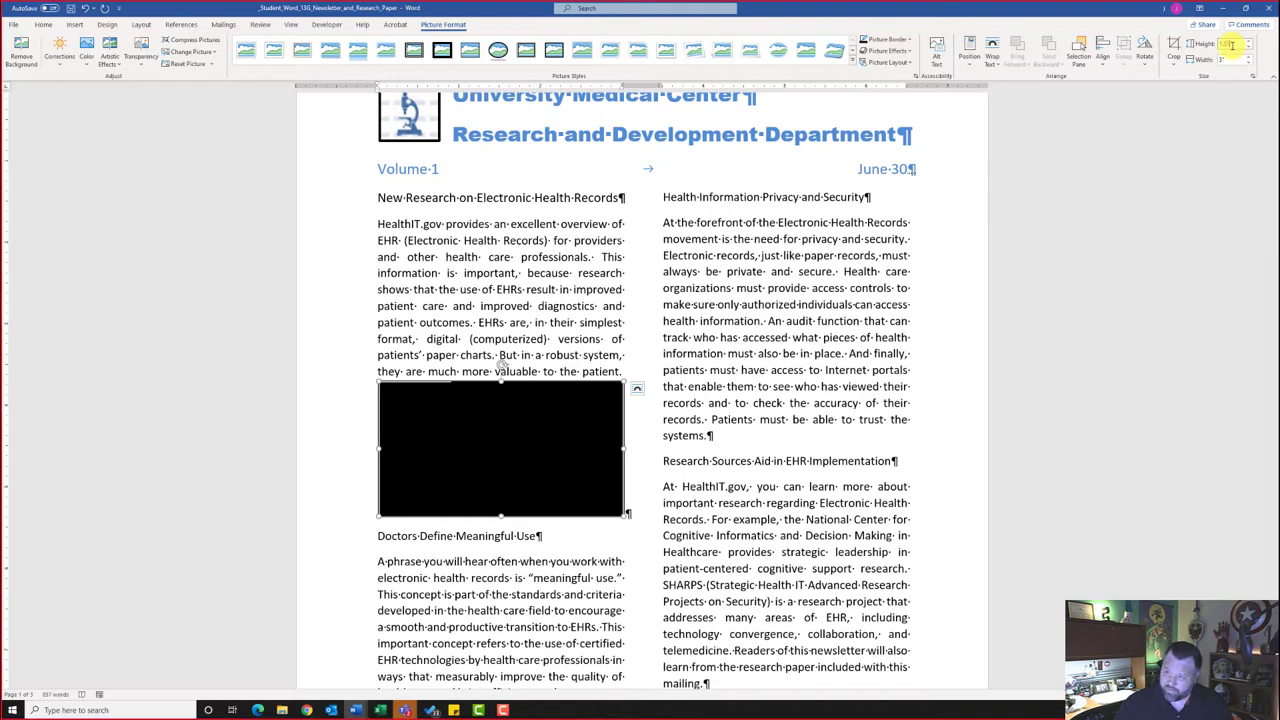
text(.55)
key(Return)
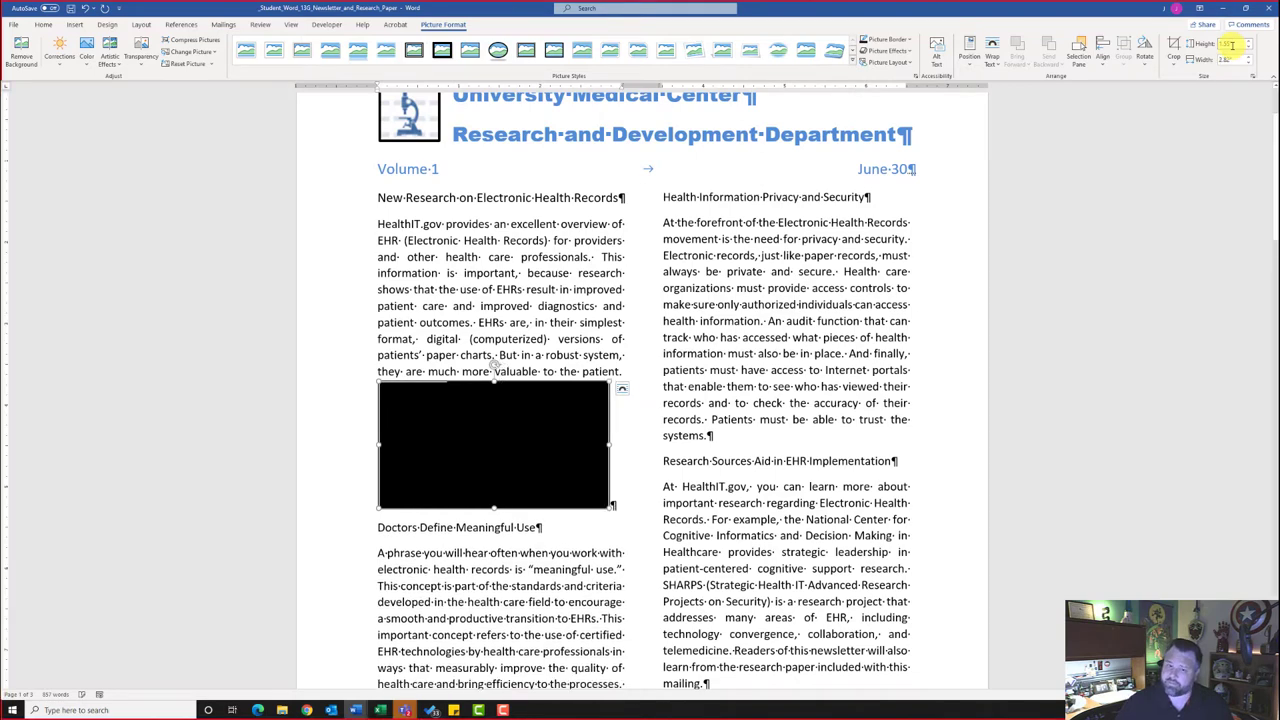
- Format the heading "New Research on Electronic Health Records" as bold small caps with the Dark Blue, Text 2 font color
scroll(480, 487, down, 3)
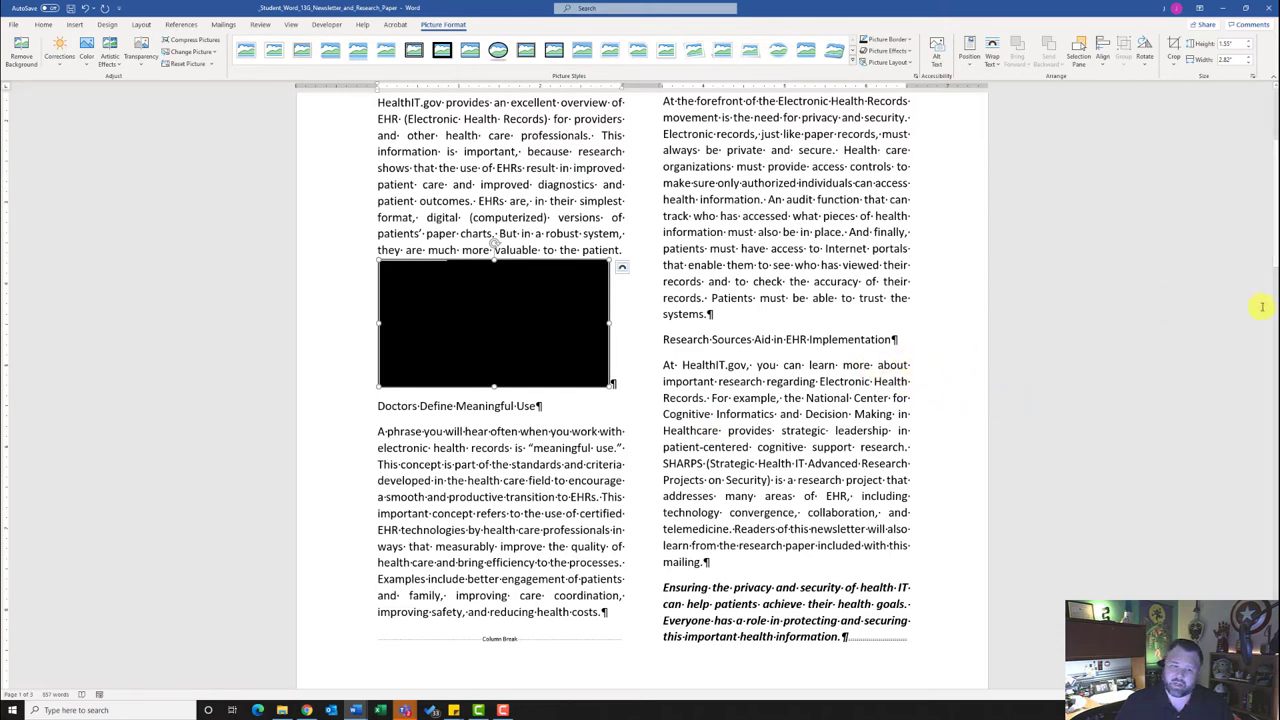
scroll(560, 300, up, 4)
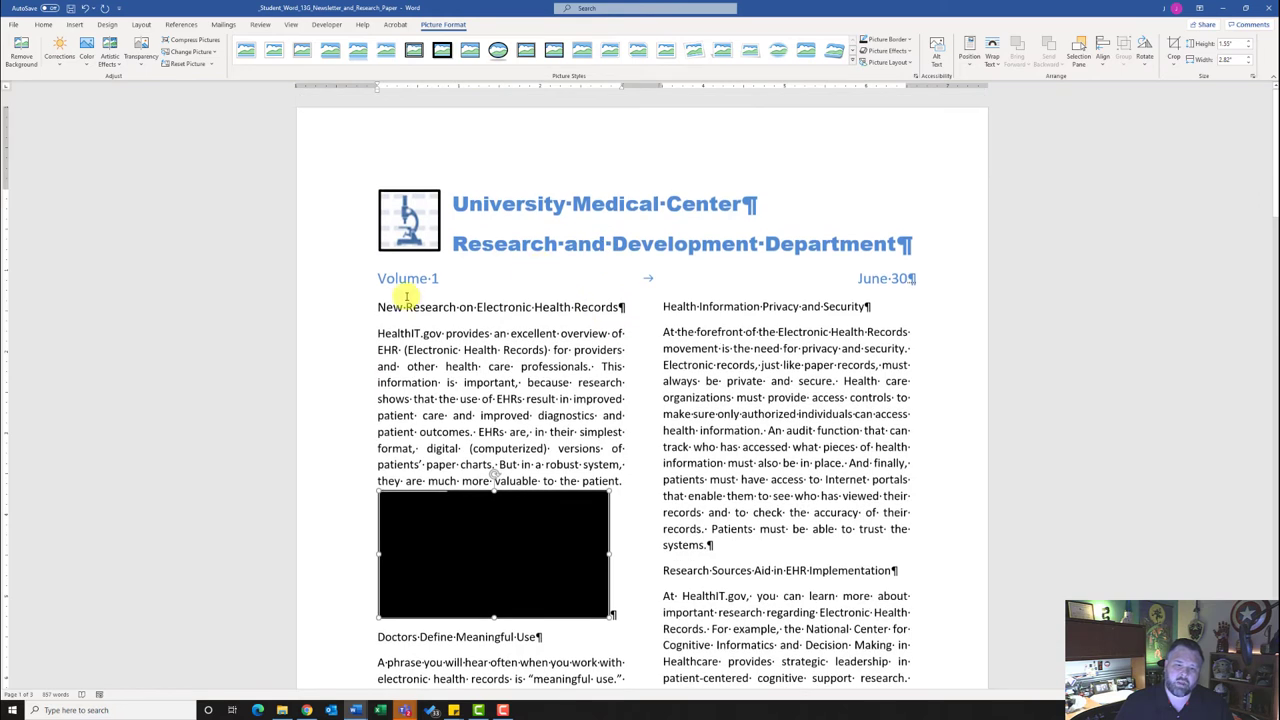
drag(374, 307, 614, 317)
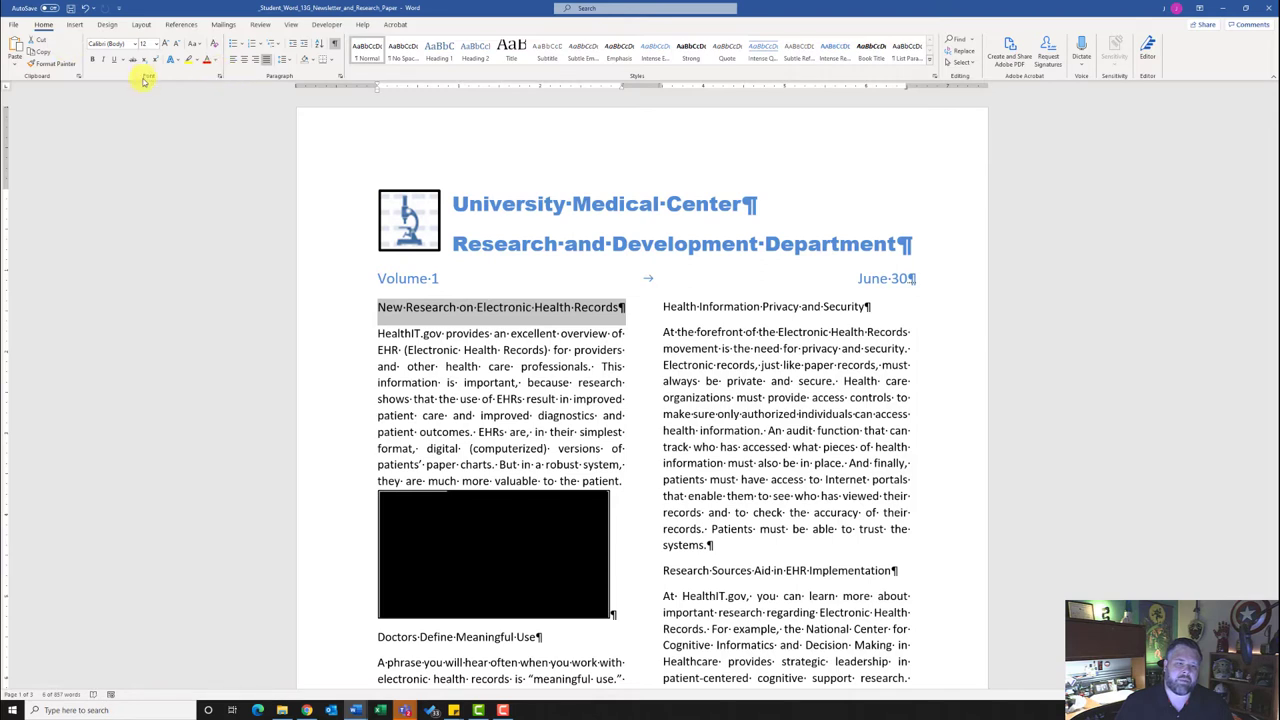
click(219, 77)
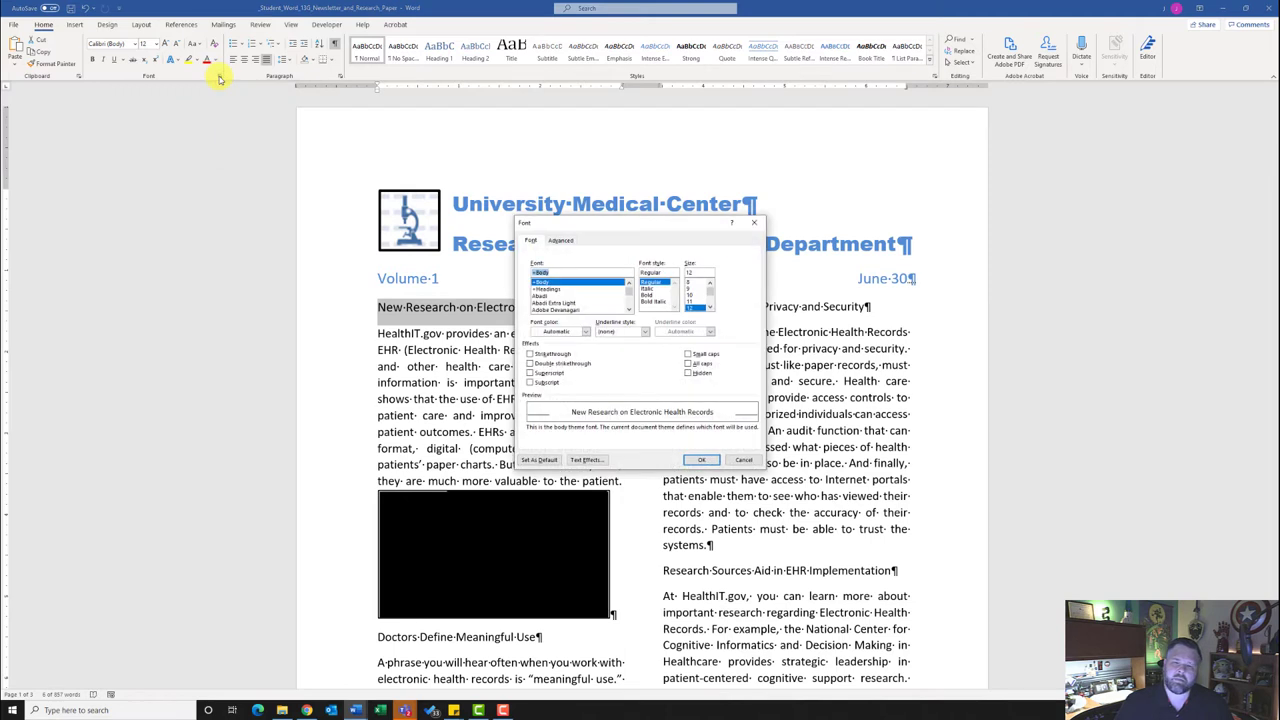
click(689, 354)
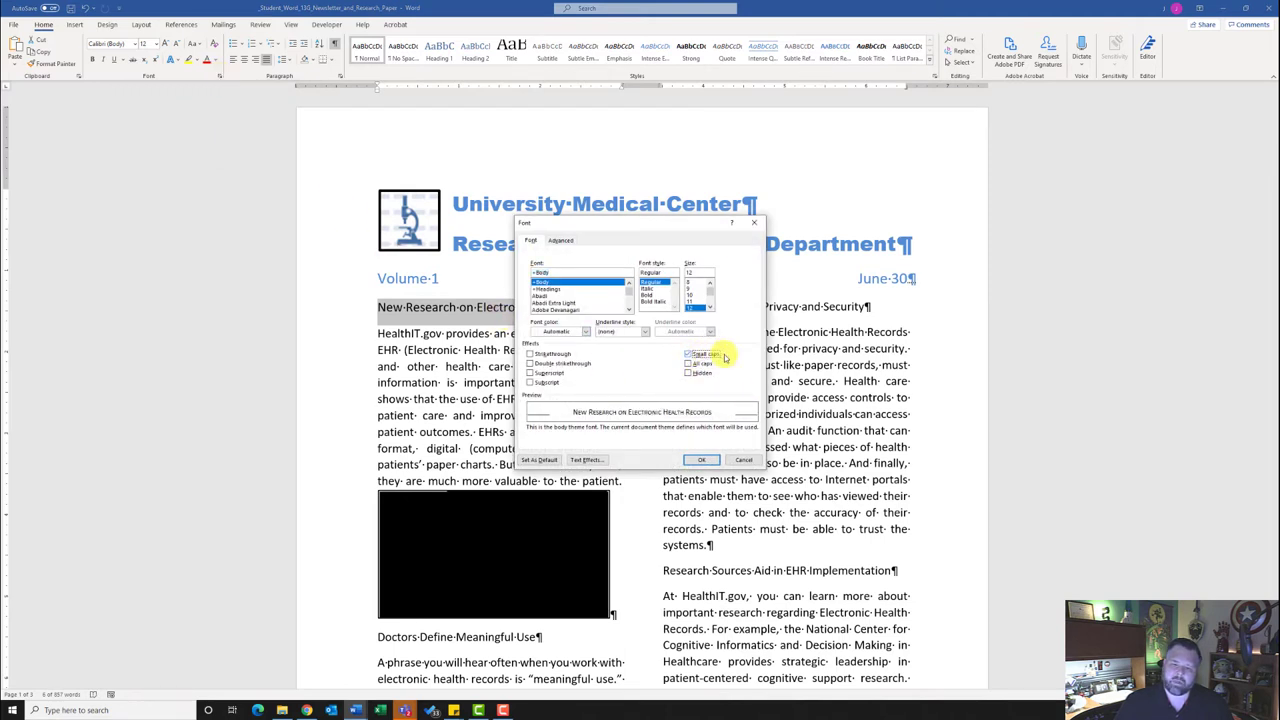
click(650, 295)
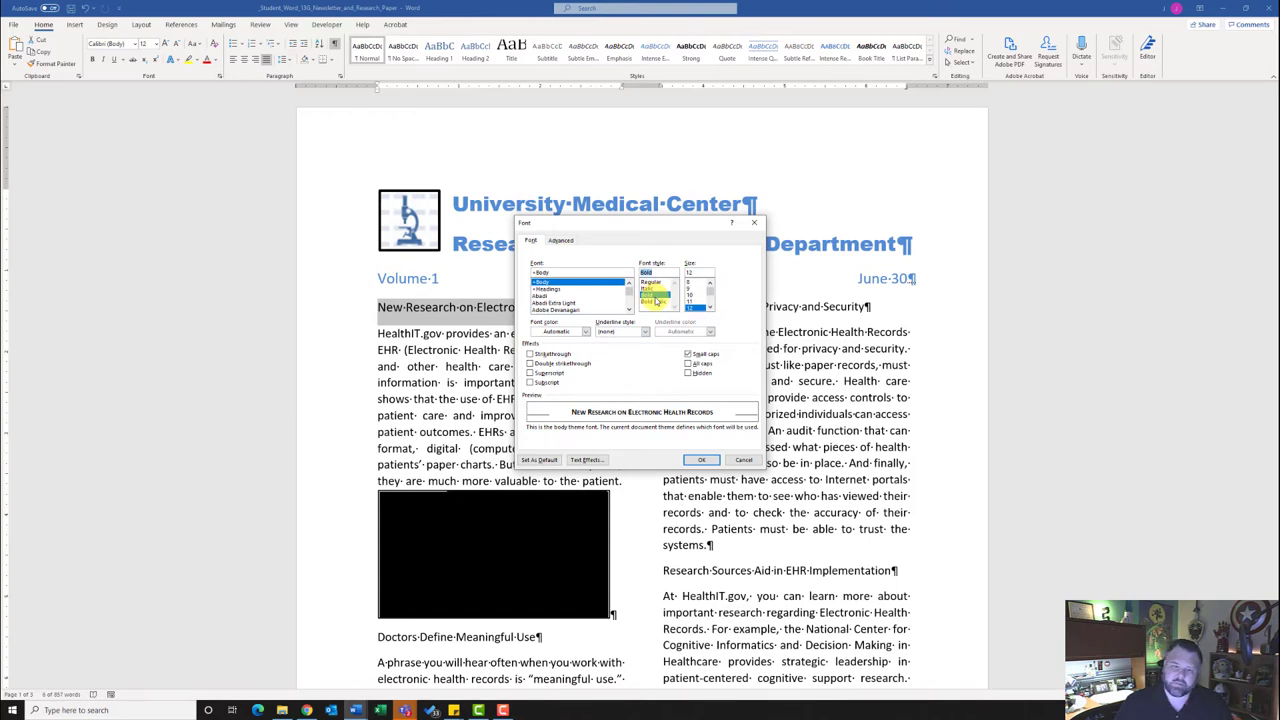
click(586, 332)
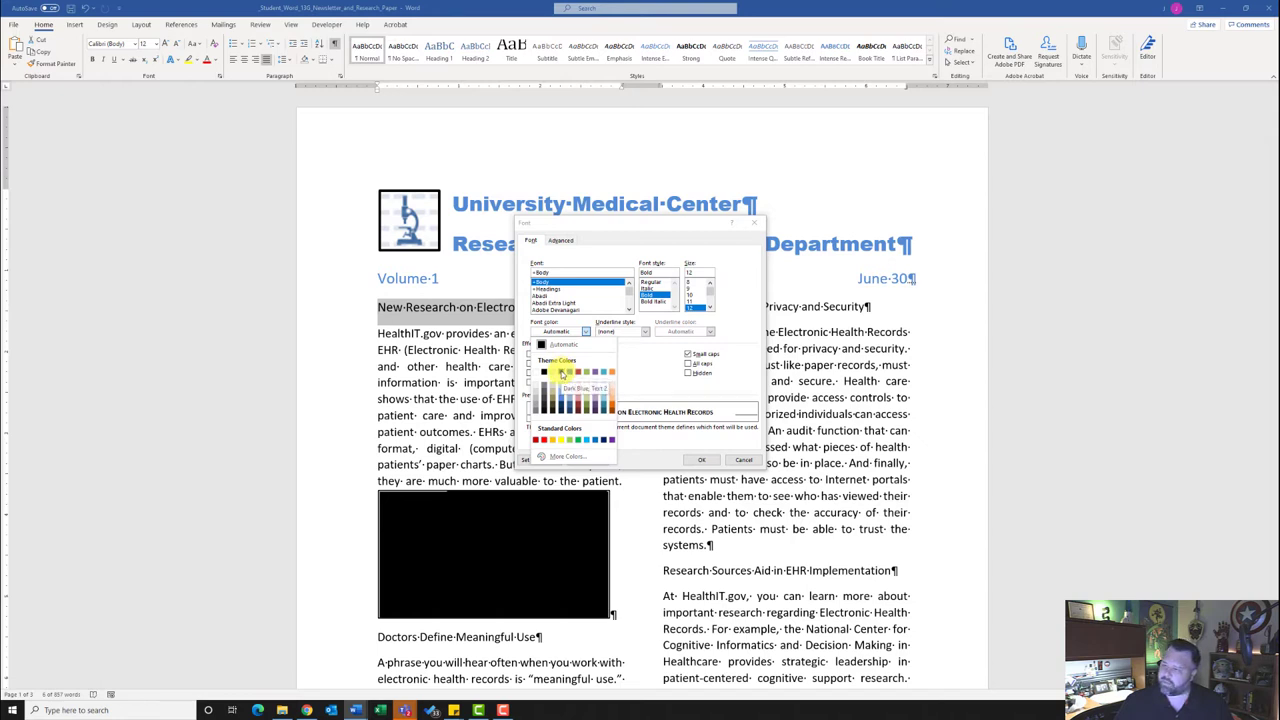
click(563, 373)
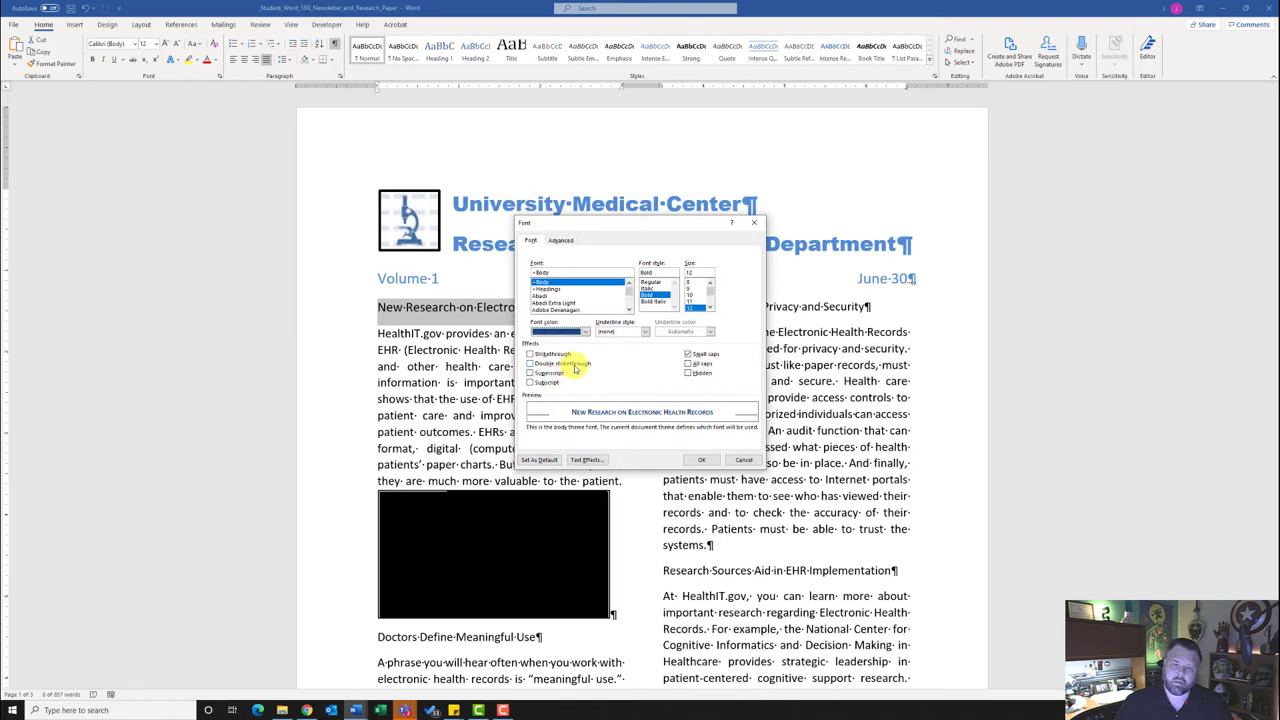
click(703, 461)
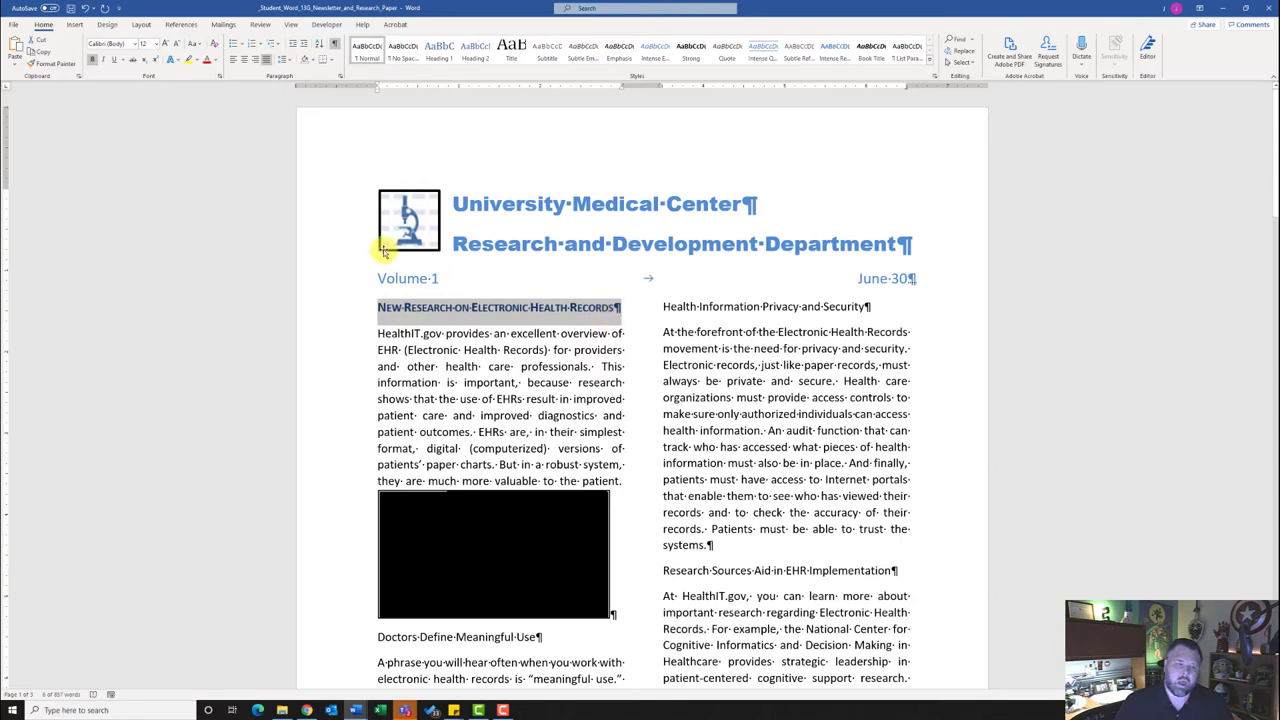
- Copy that heading's format with Format Painter to "Doctors Define Meaningful Use", "Health Information Privacy and Security" and "Research Sources Aid in EHR Implementation"
click(54, 66)
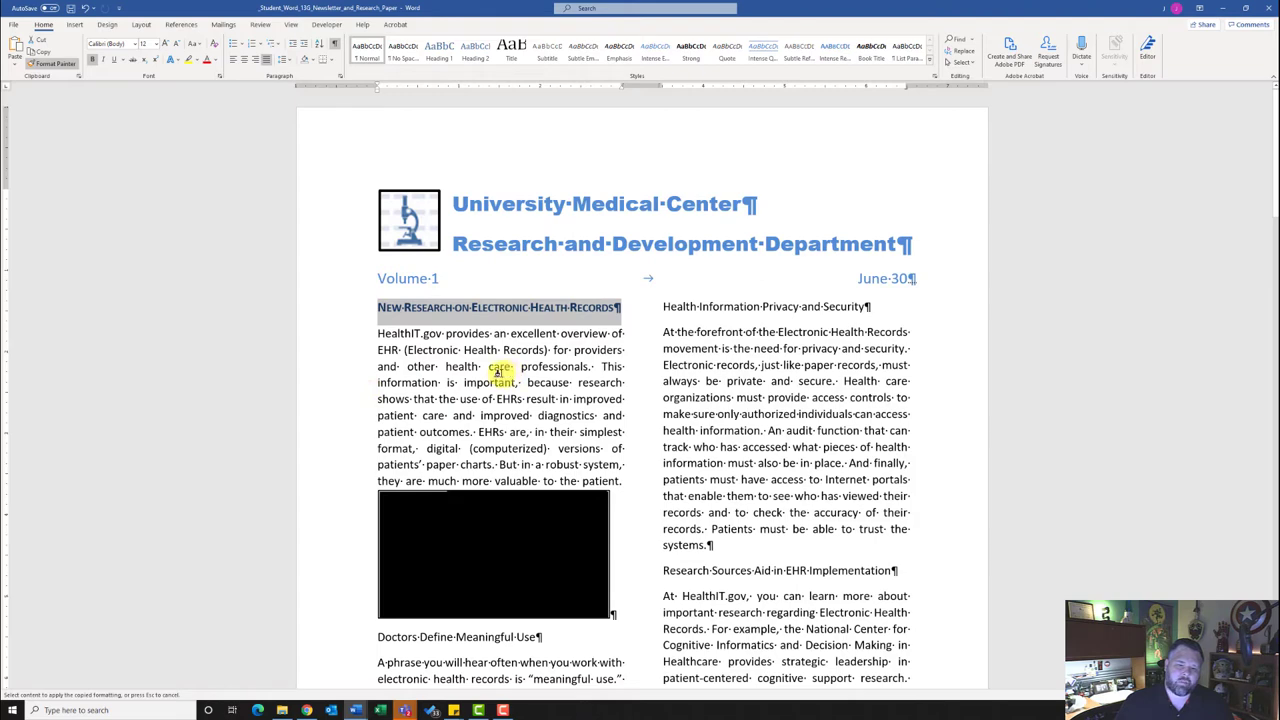
scroll(505, 375, down, 4)
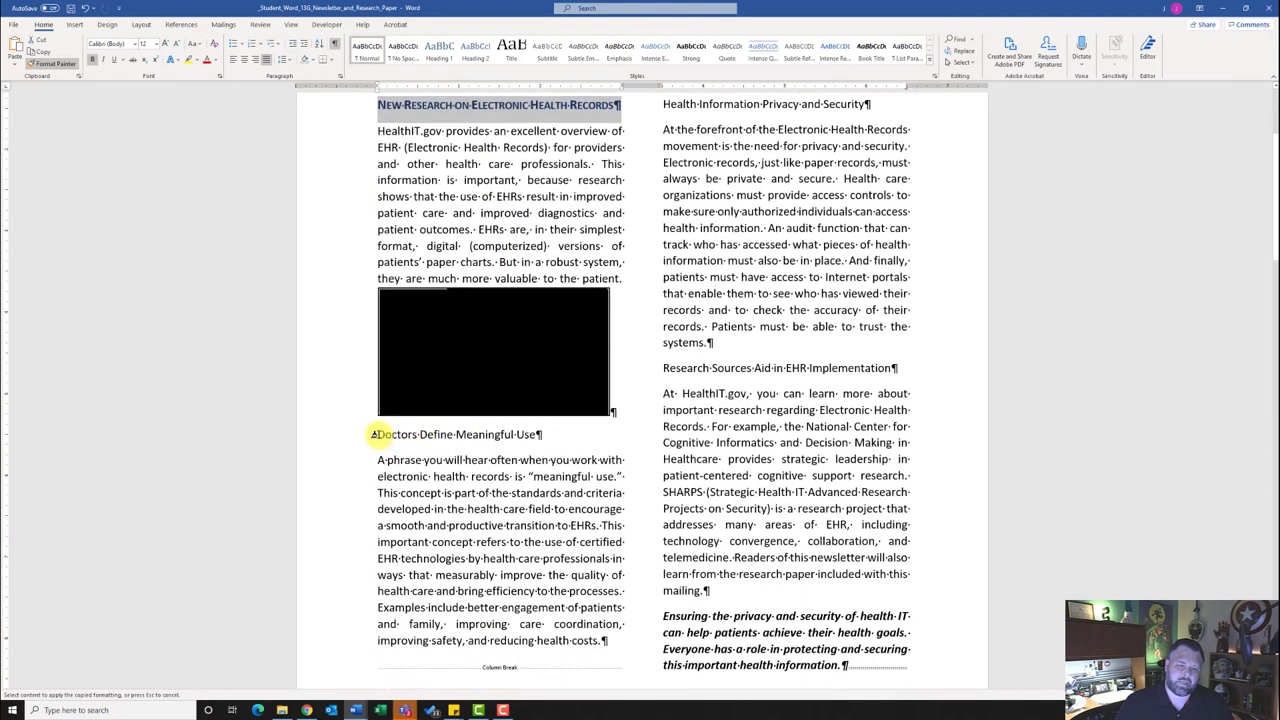
drag(372, 434, 538, 437)
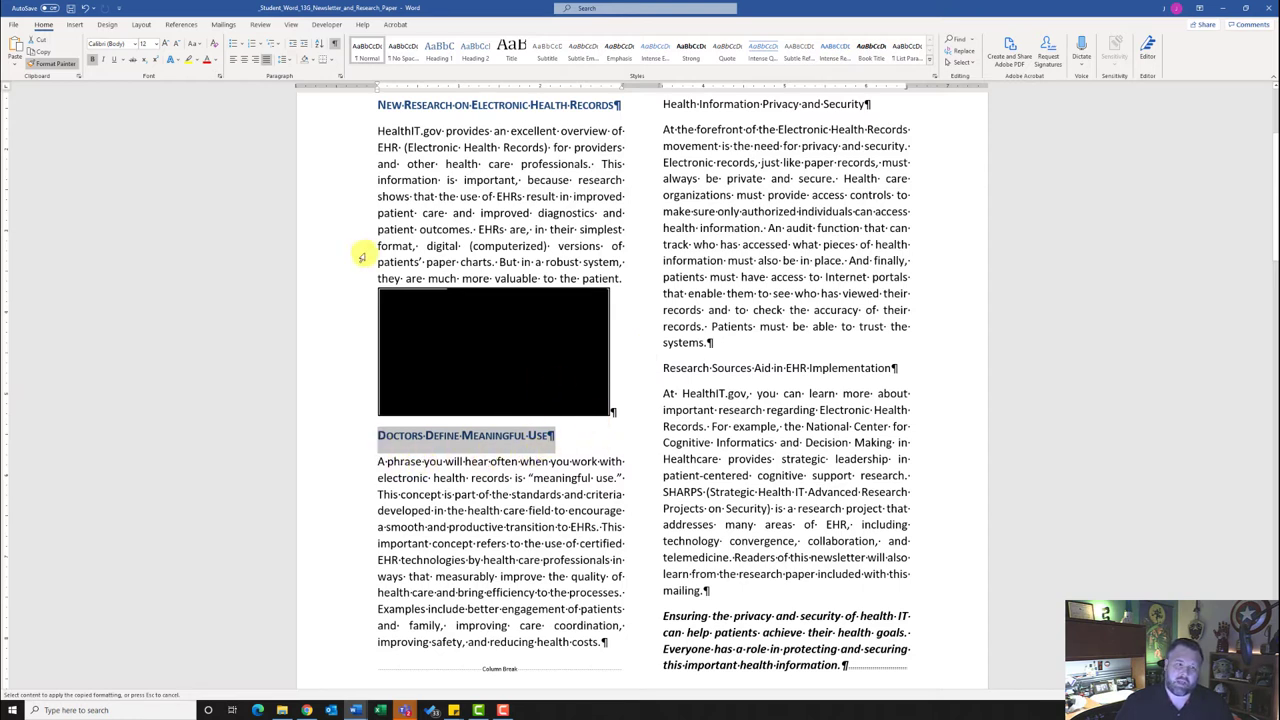
scroll(608, 249, up, 2)
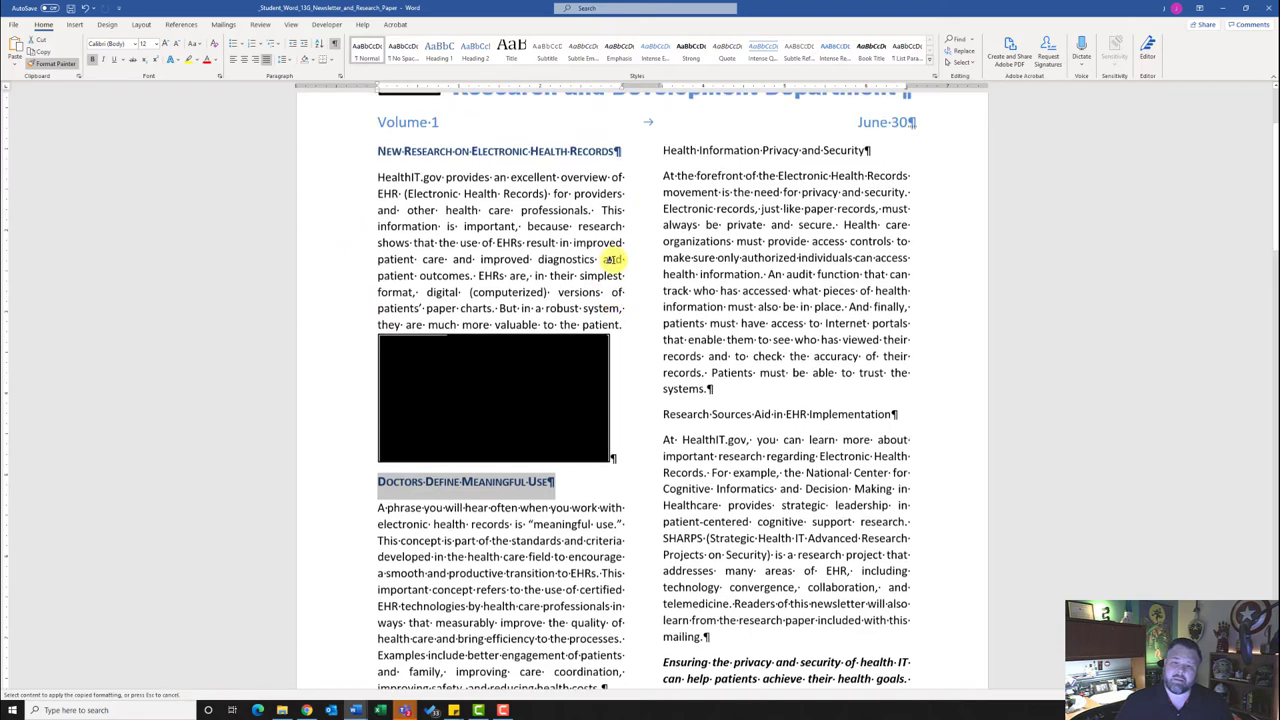
drag(658, 184, 871, 192)
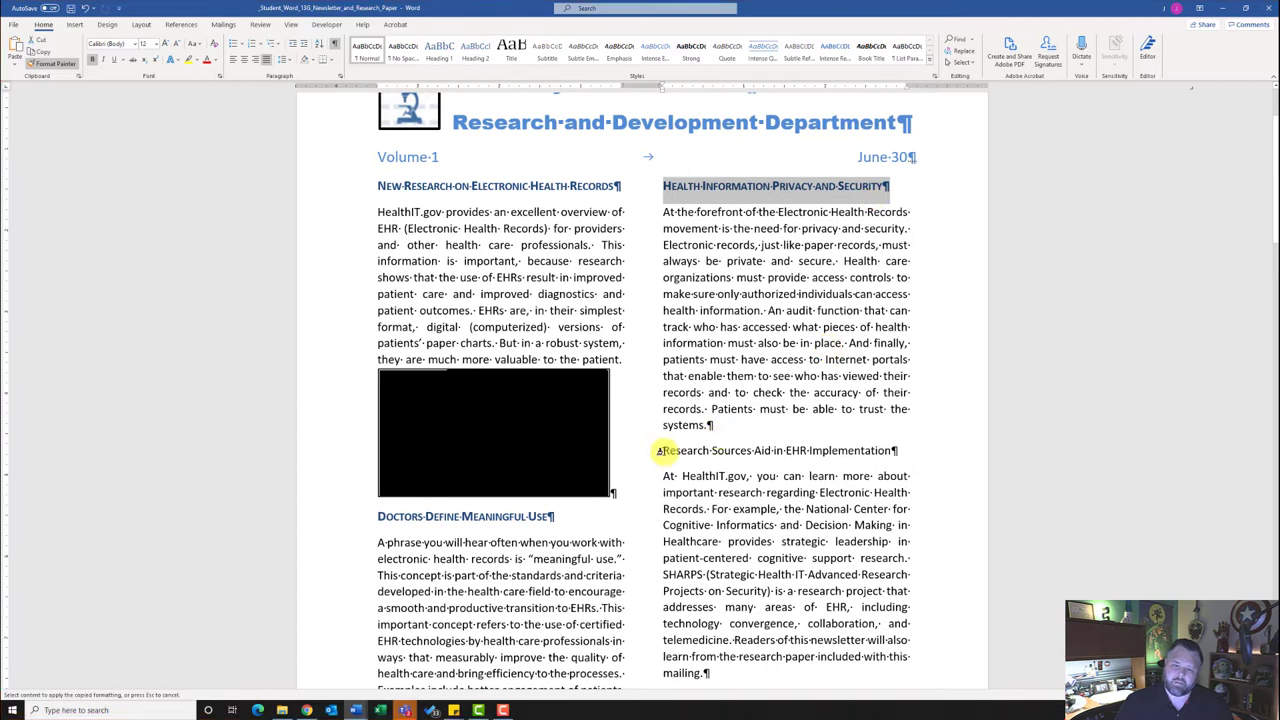
drag(660, 451, 872, 460)
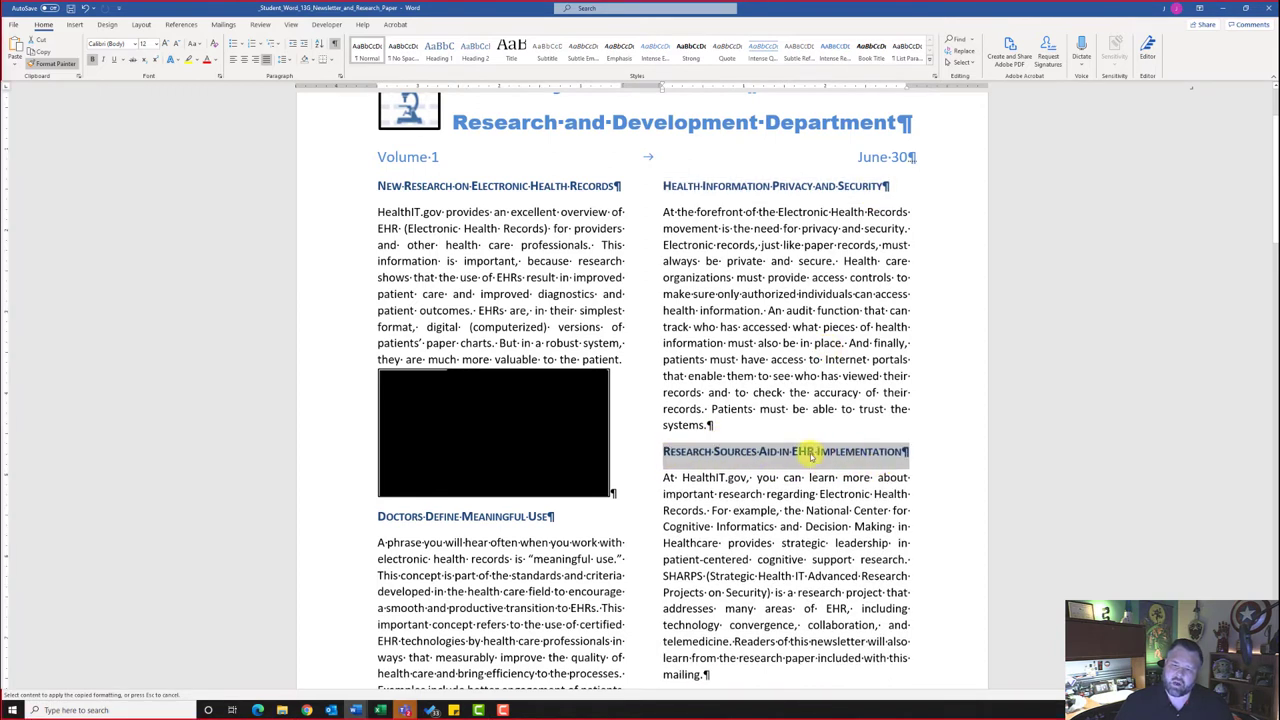
scroll(817, 451, down, 3)
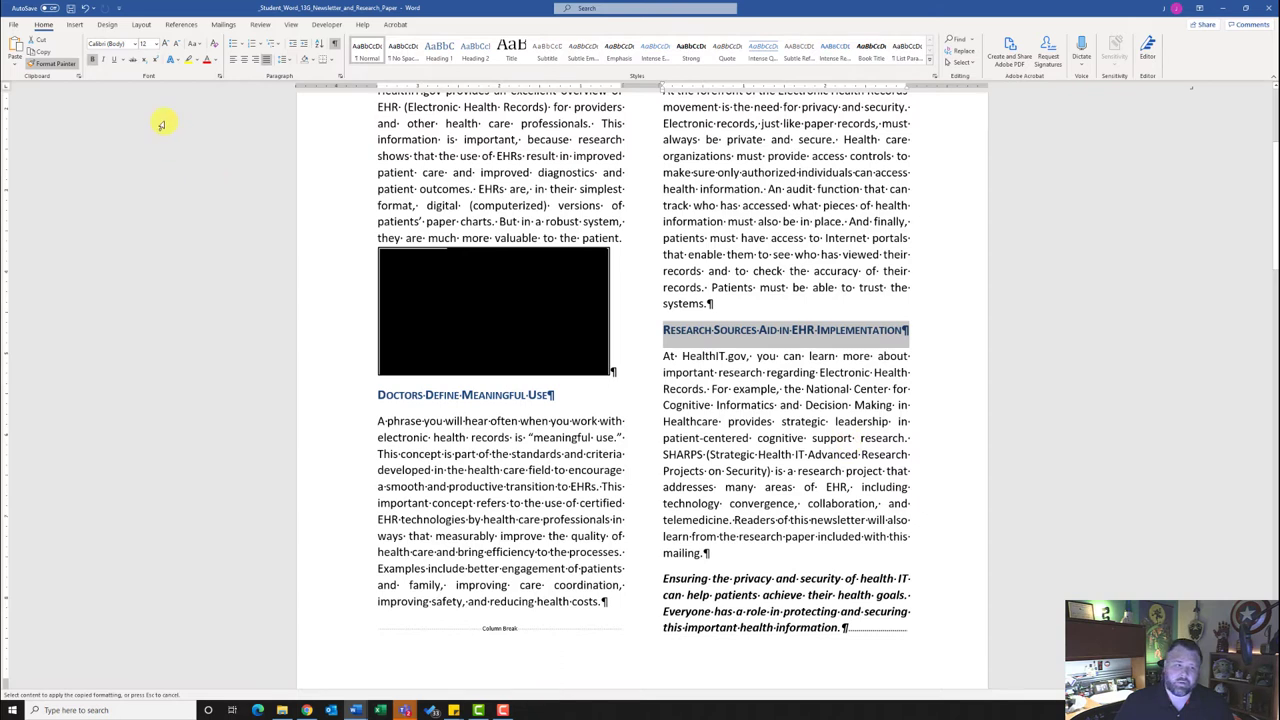
click(55, 66)
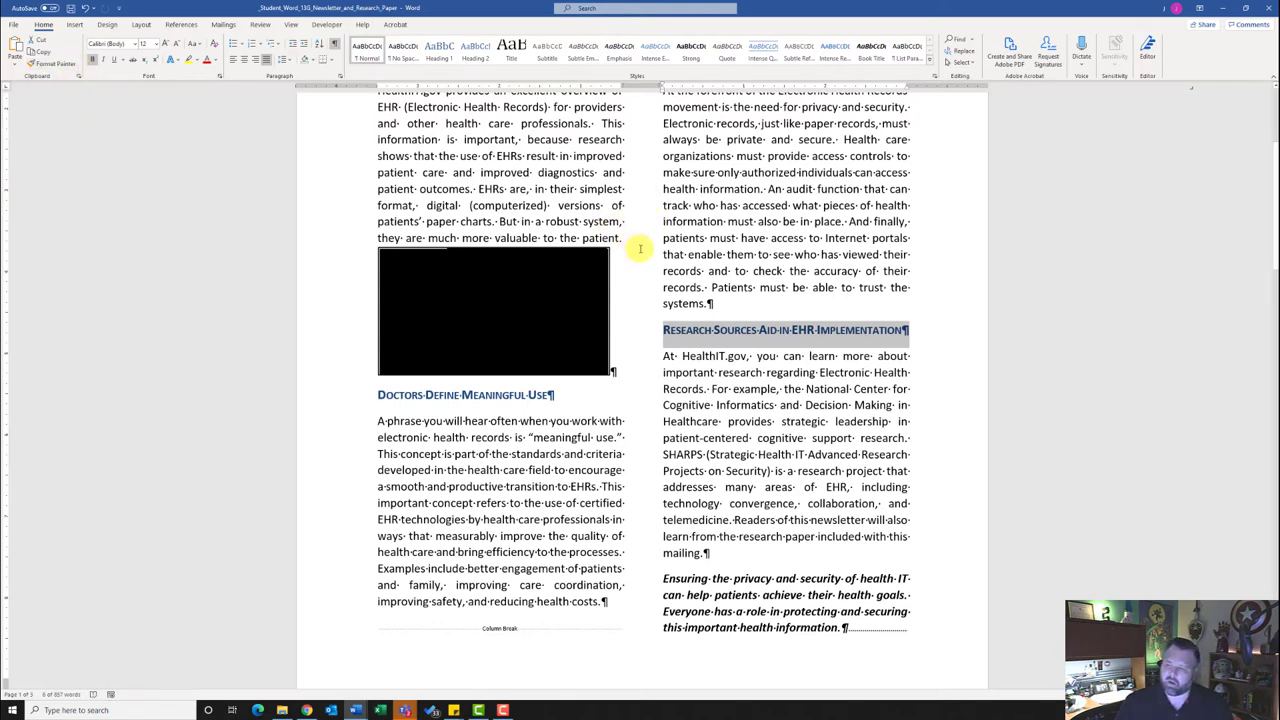
- Set the paragraph spacing before the heading "Doctors Define Meaningful Use" to 18 pt
scroll(510, 245, up, 3)
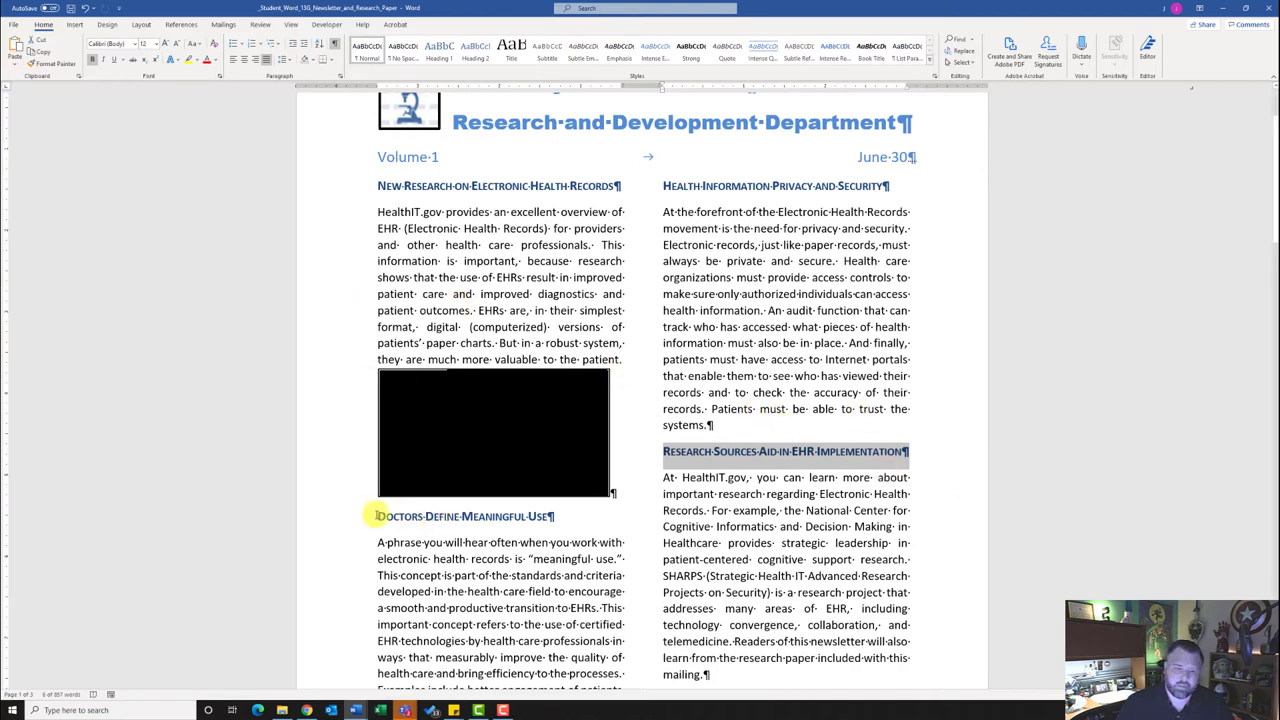
drag(377, 516, 538, 517)
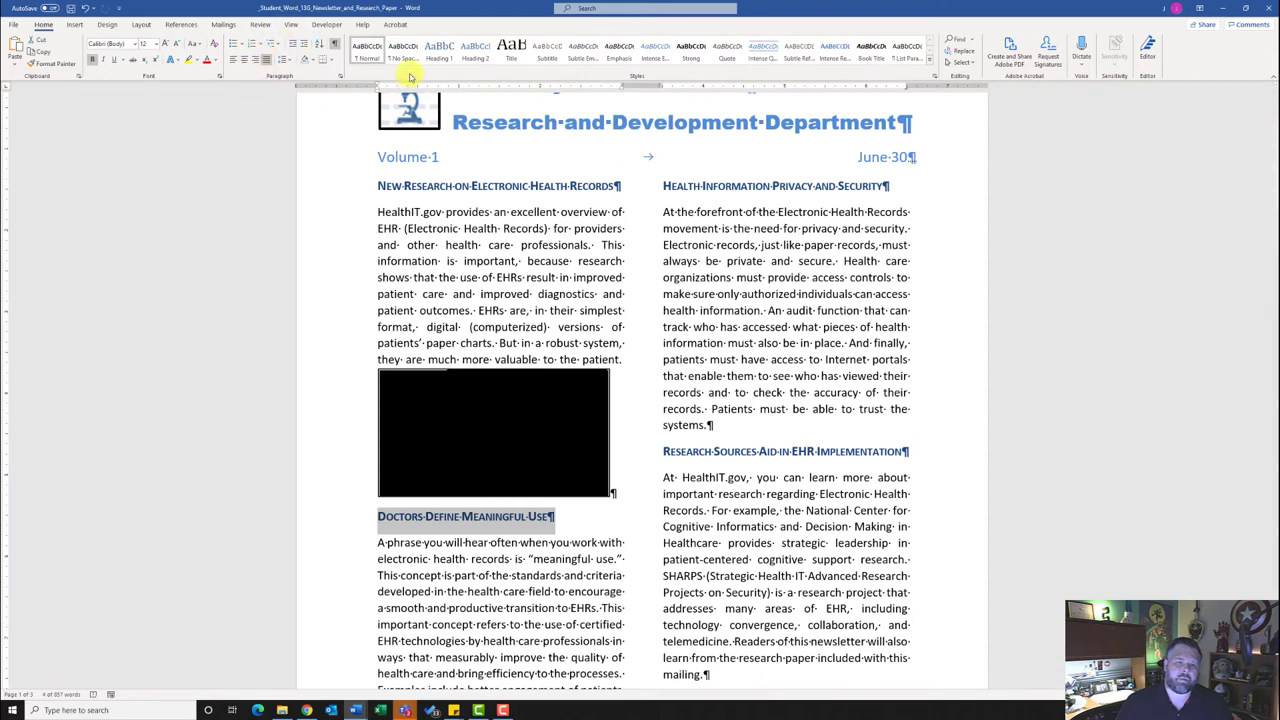
click(341, 77)
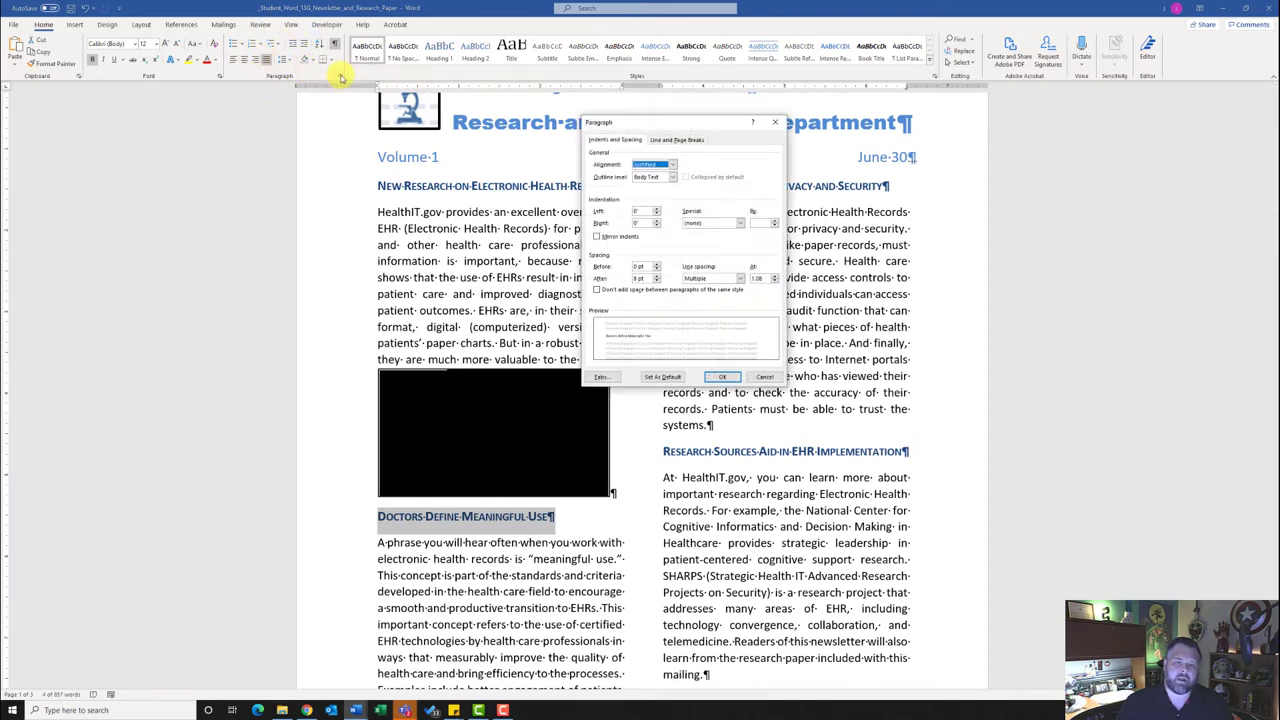
click(656, 263)
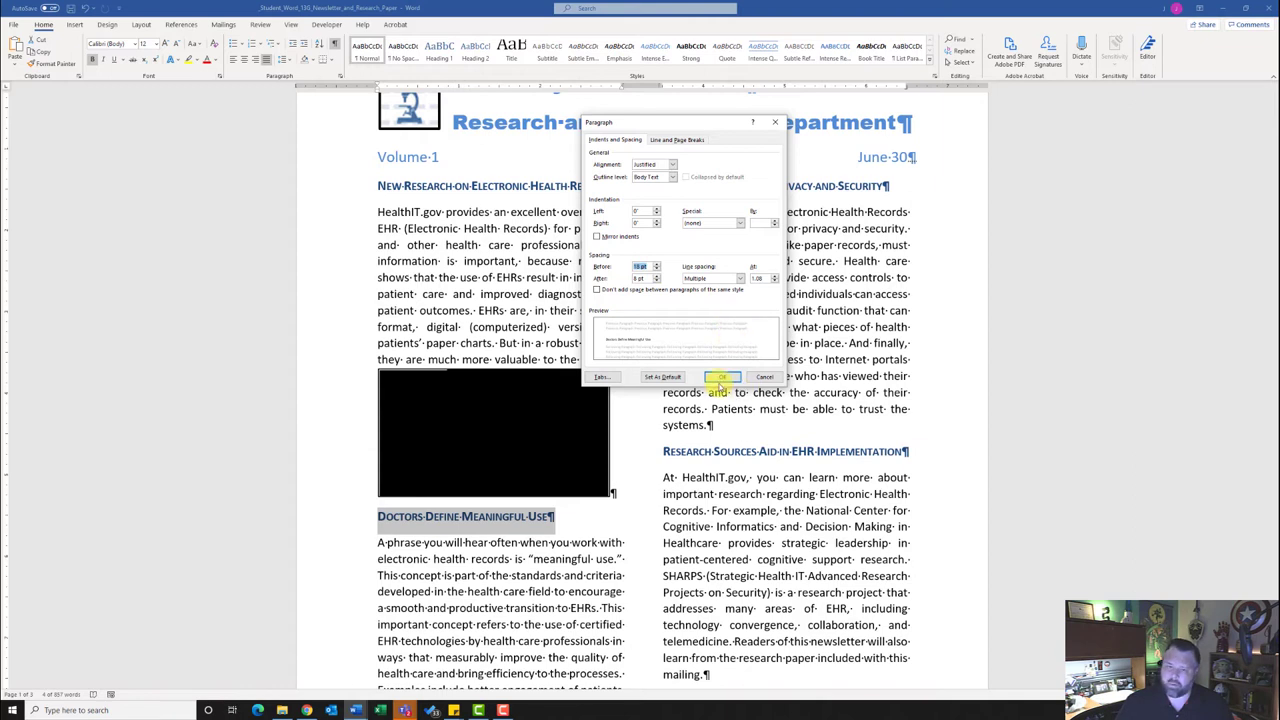
click(724, 377)
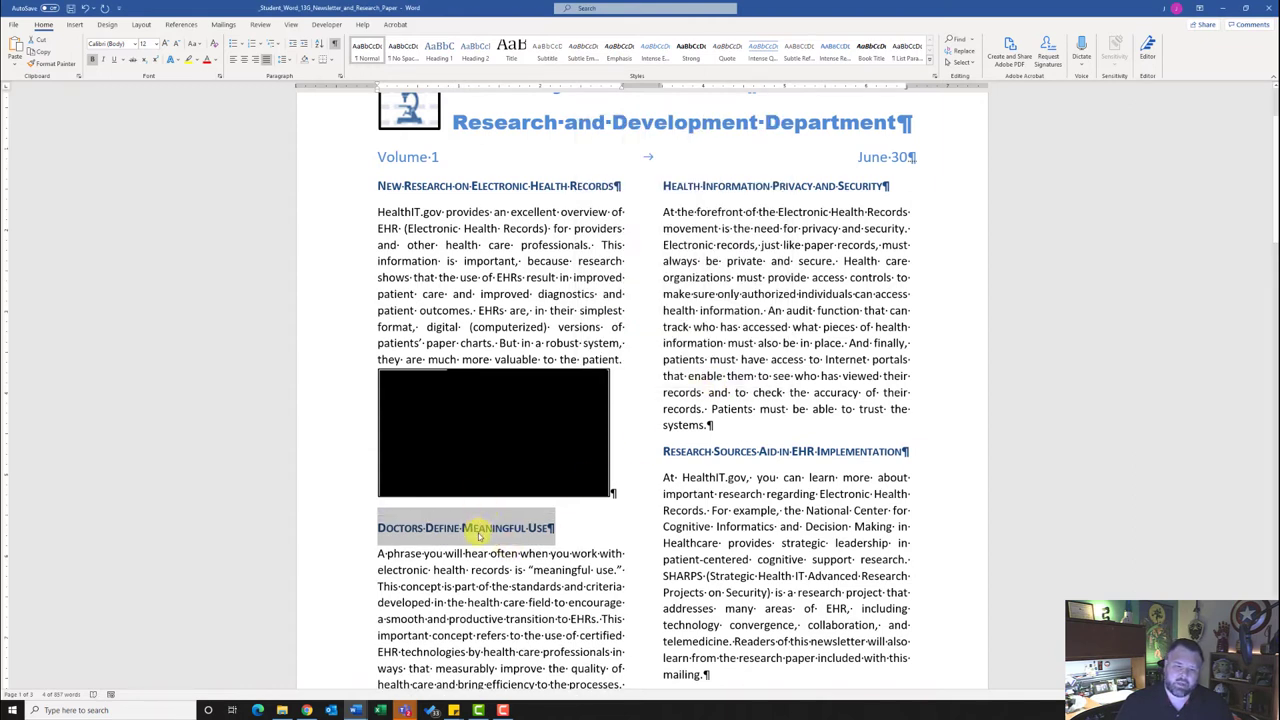
- Give the closing paragraph starting "Ensuring the privacy and security of health IT" a Shadow border with a 1 pt width
scroll(535, 545, down, 3)
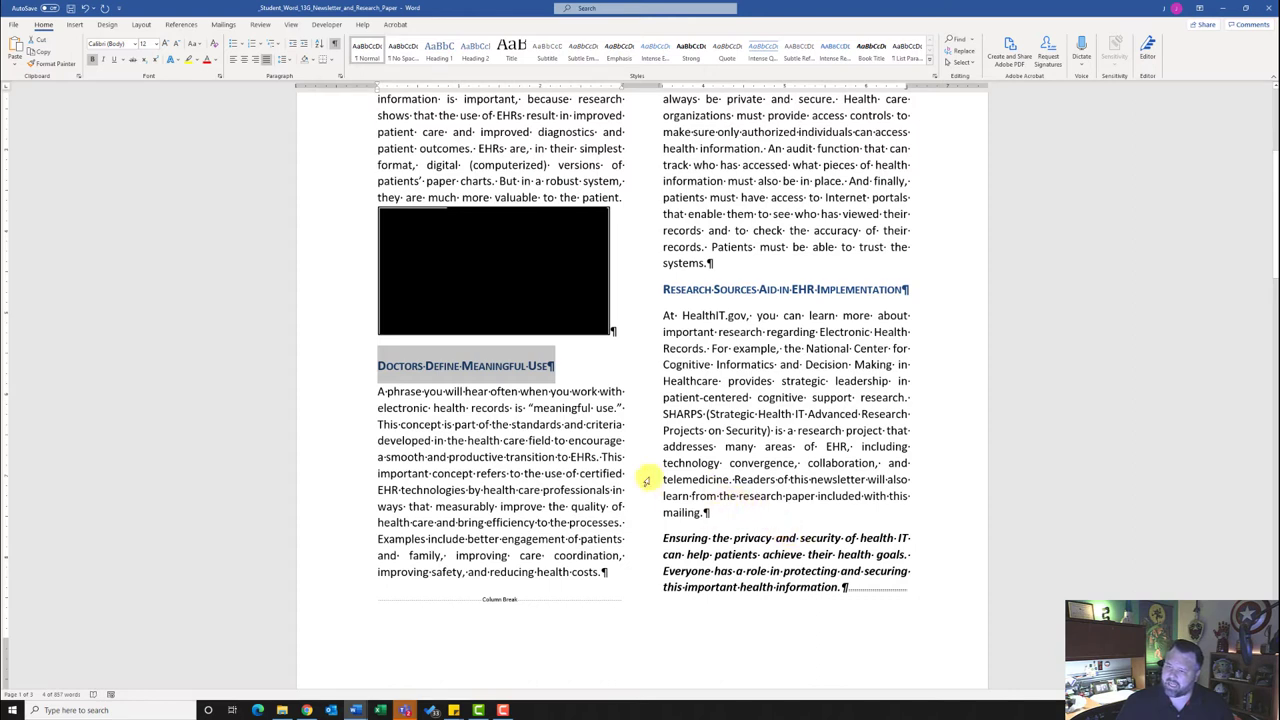
drag(660, 538, 846, 588)
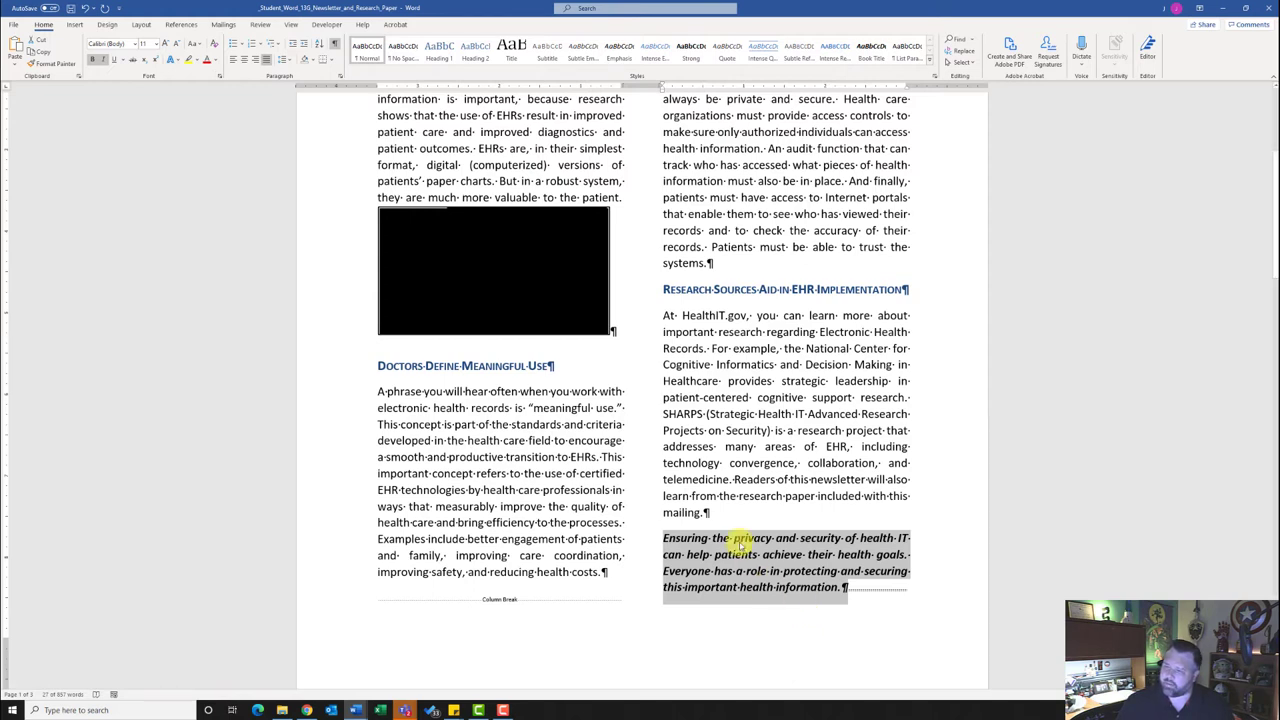
click(99, 62)
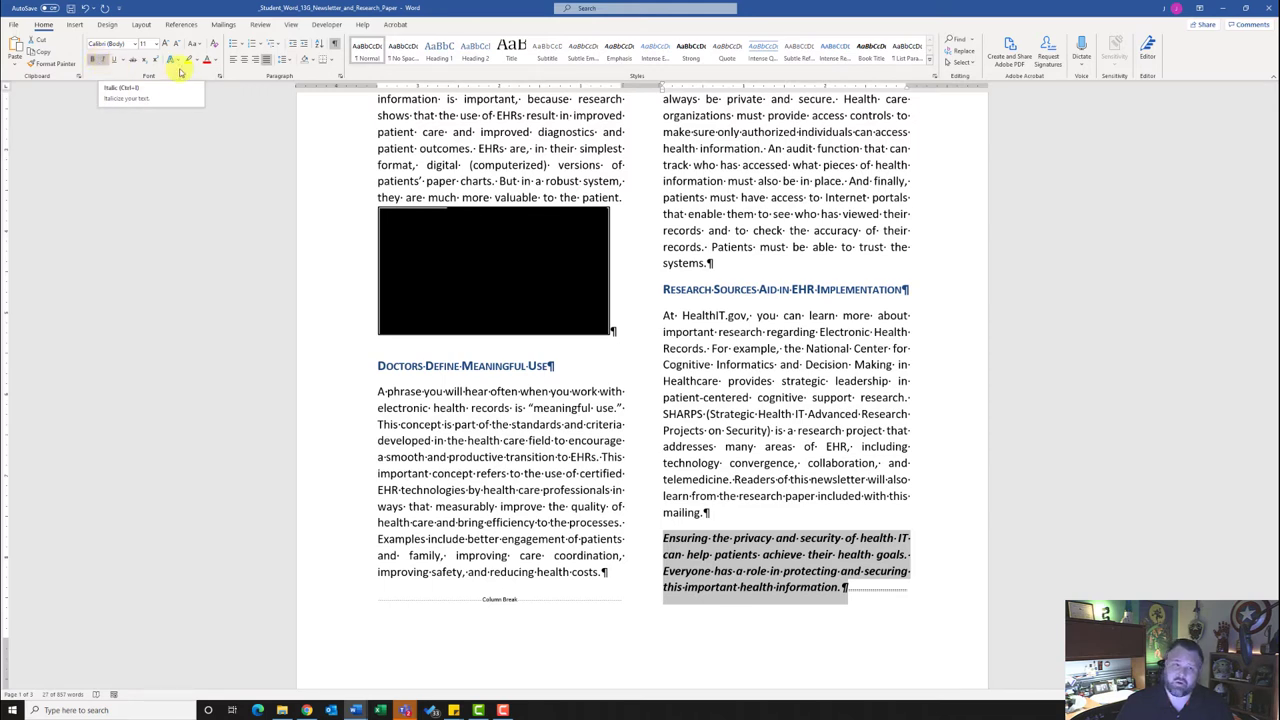
click(333, 62)
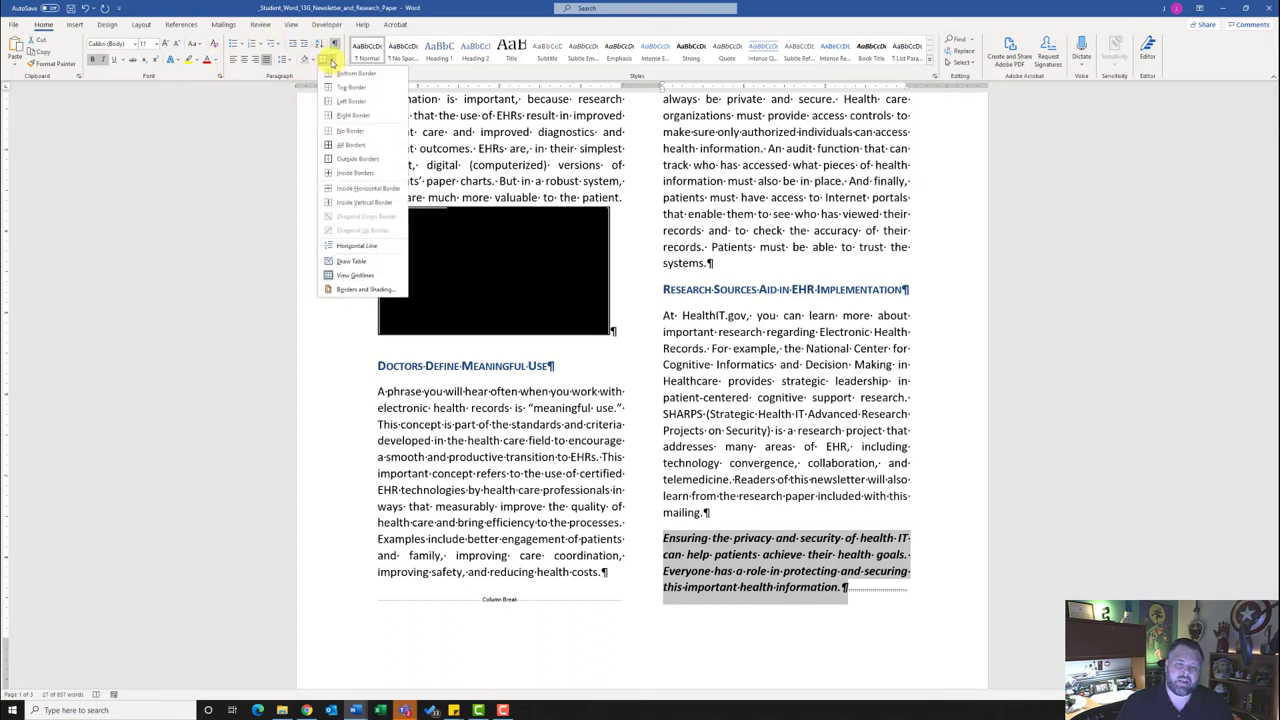
click(363, 290)
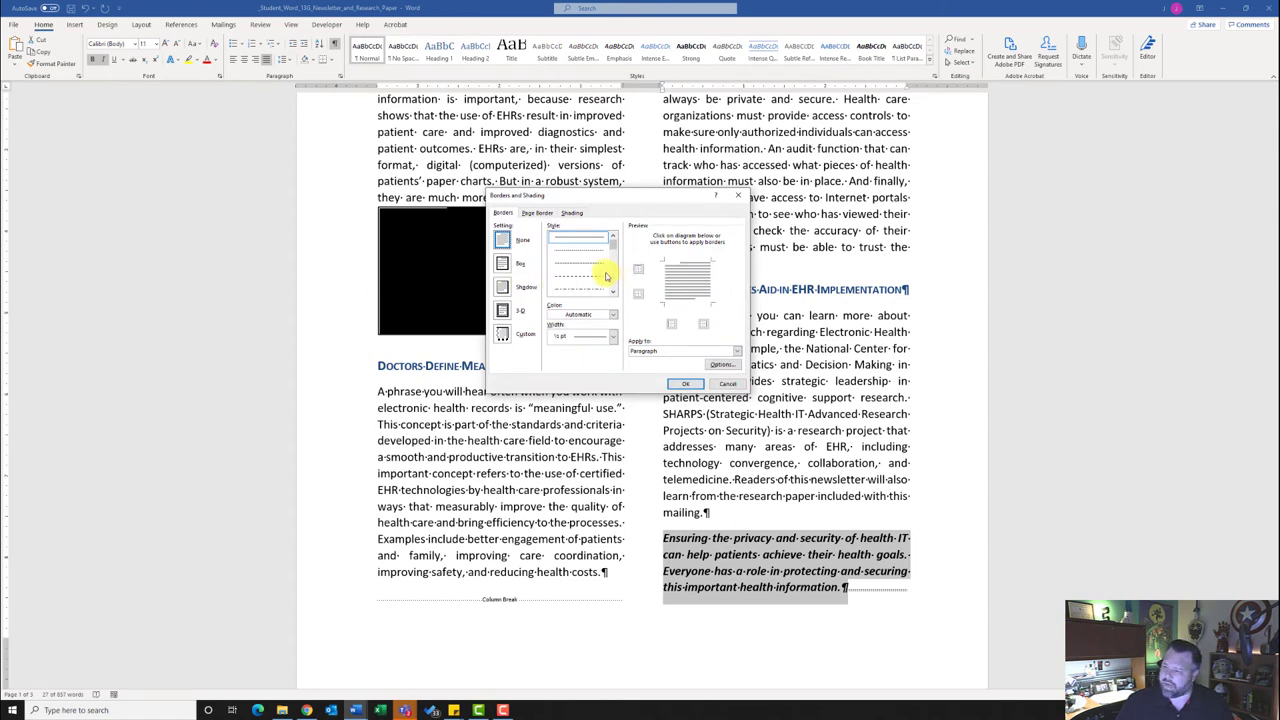
click(503, 288)
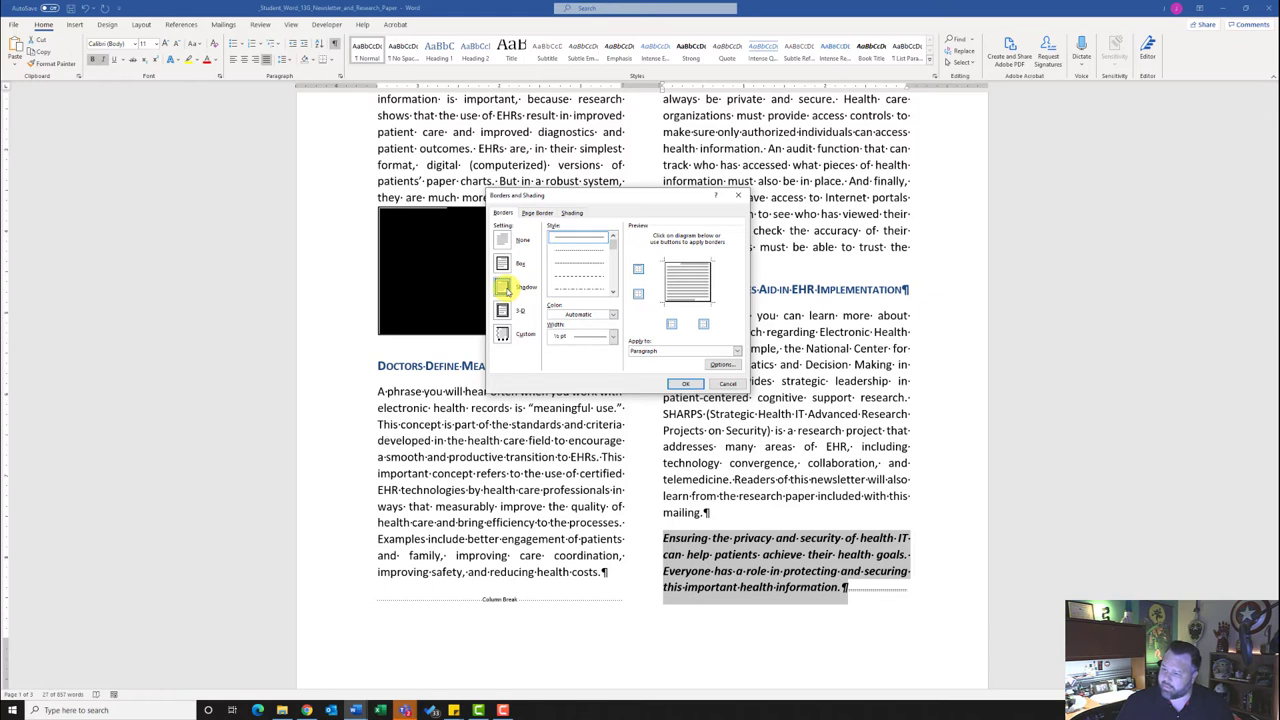
click(567, 337)
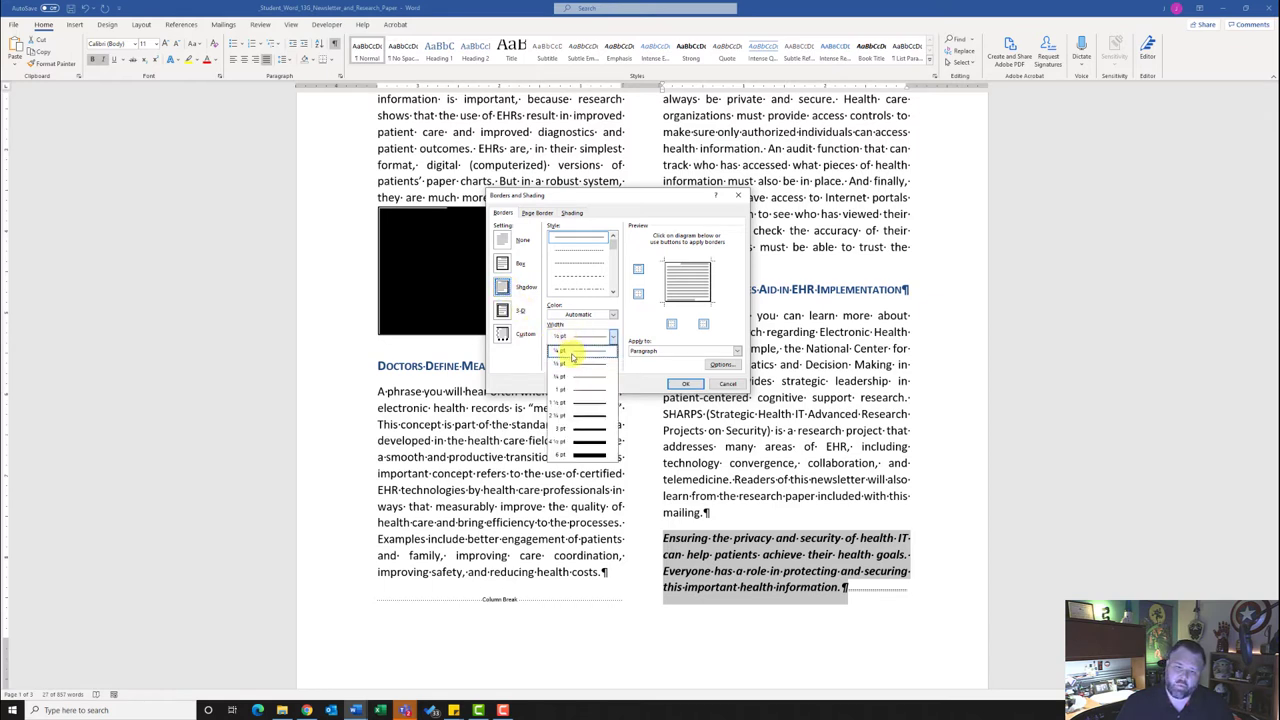
click(573, 389)
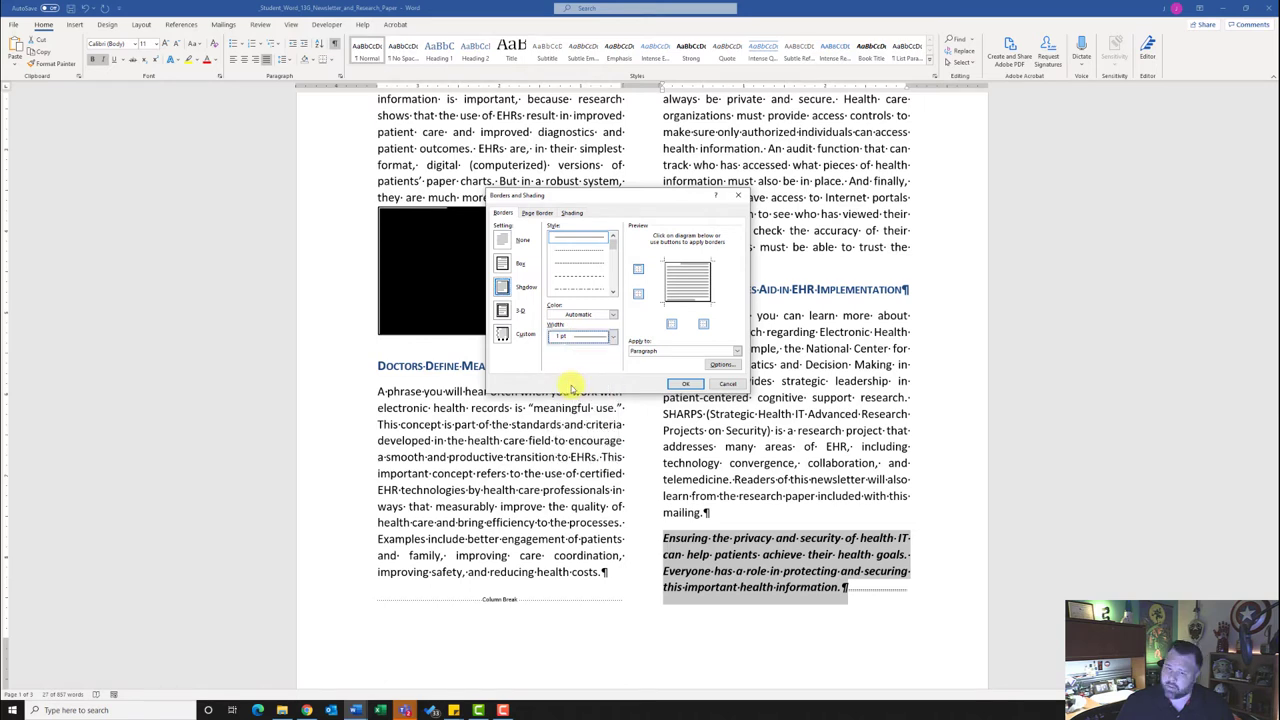
- Shade the closing bold italic paragraph with Dark Blue, Text 2, Lighter 80% and center its text
click(572, 213)
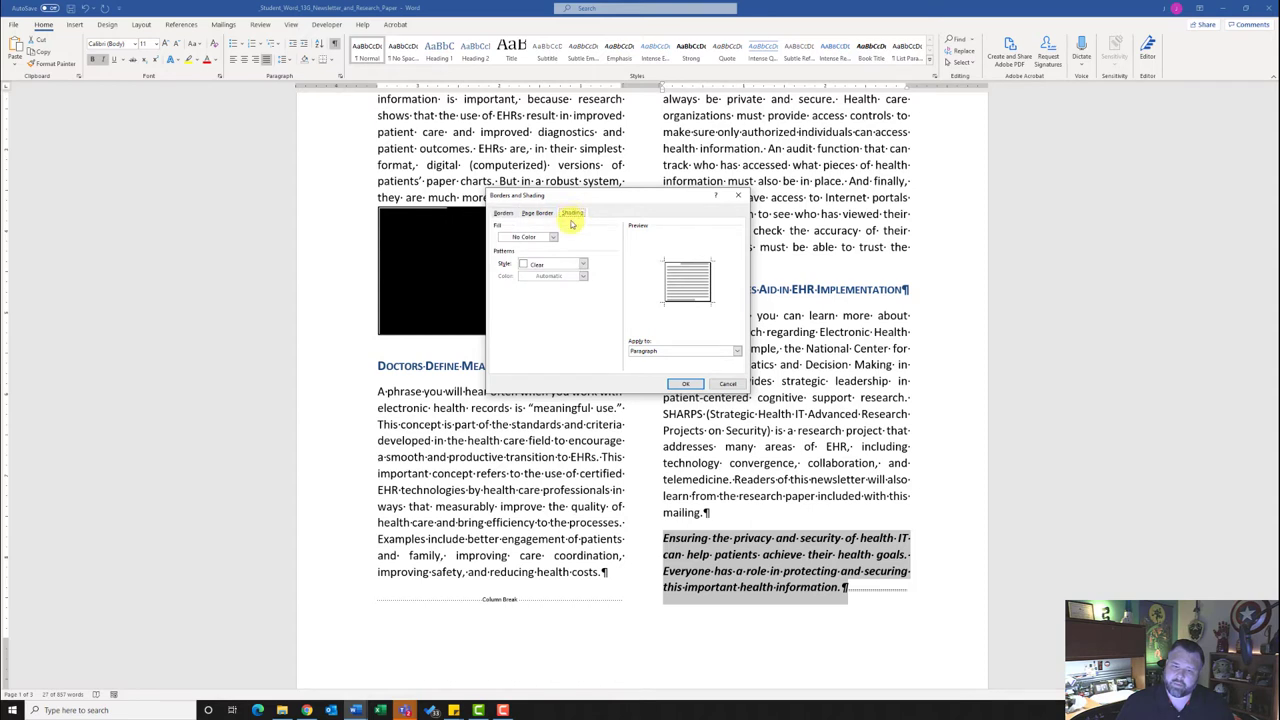
click(552, 237)
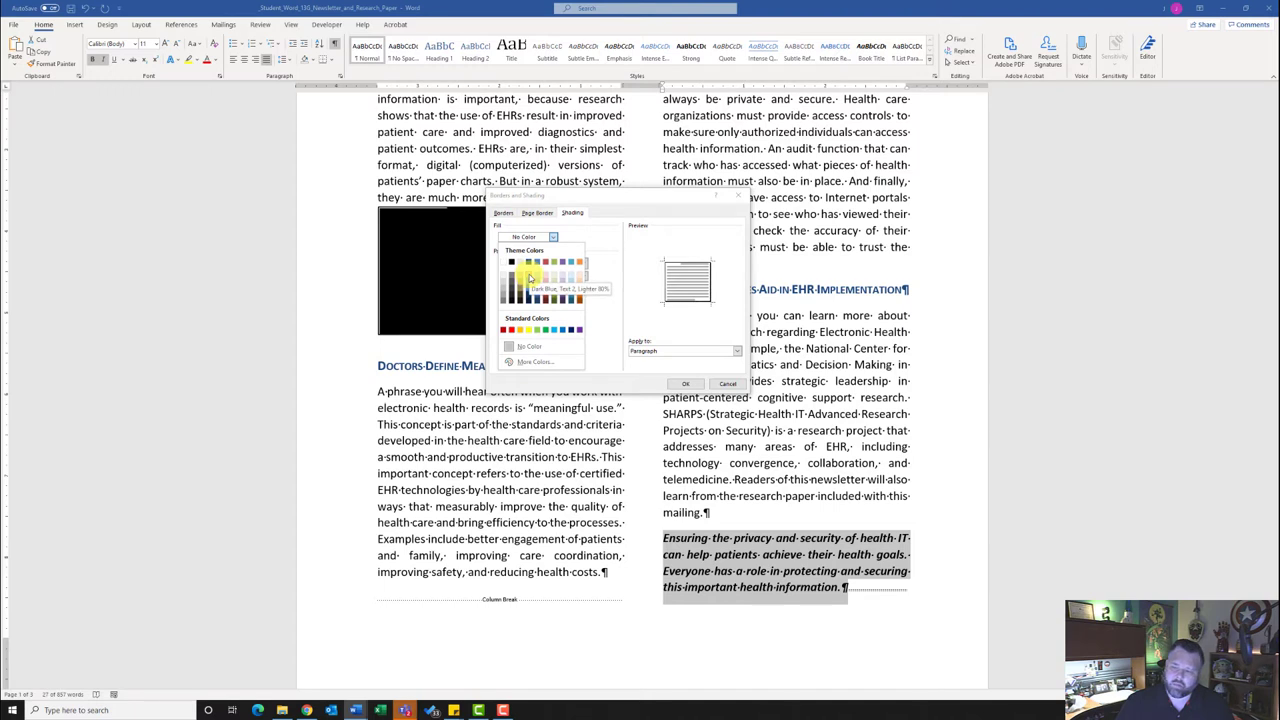
click(530, 279)
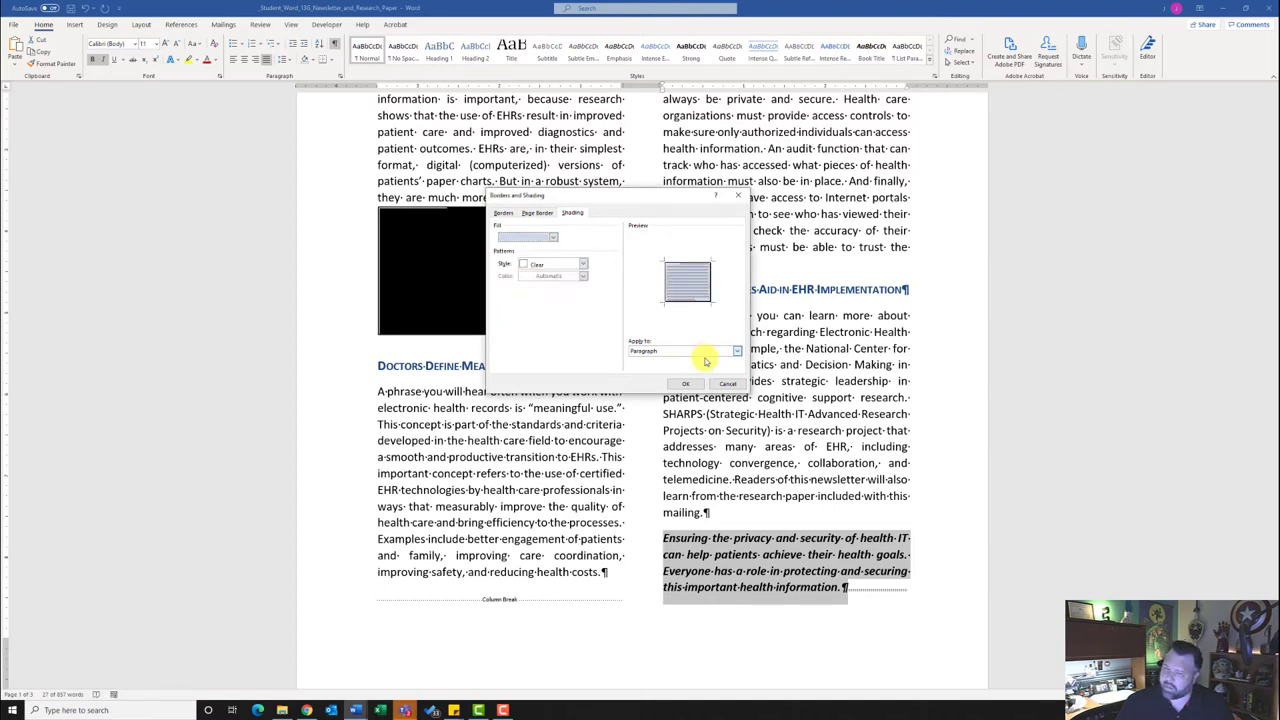
click(683, 384)
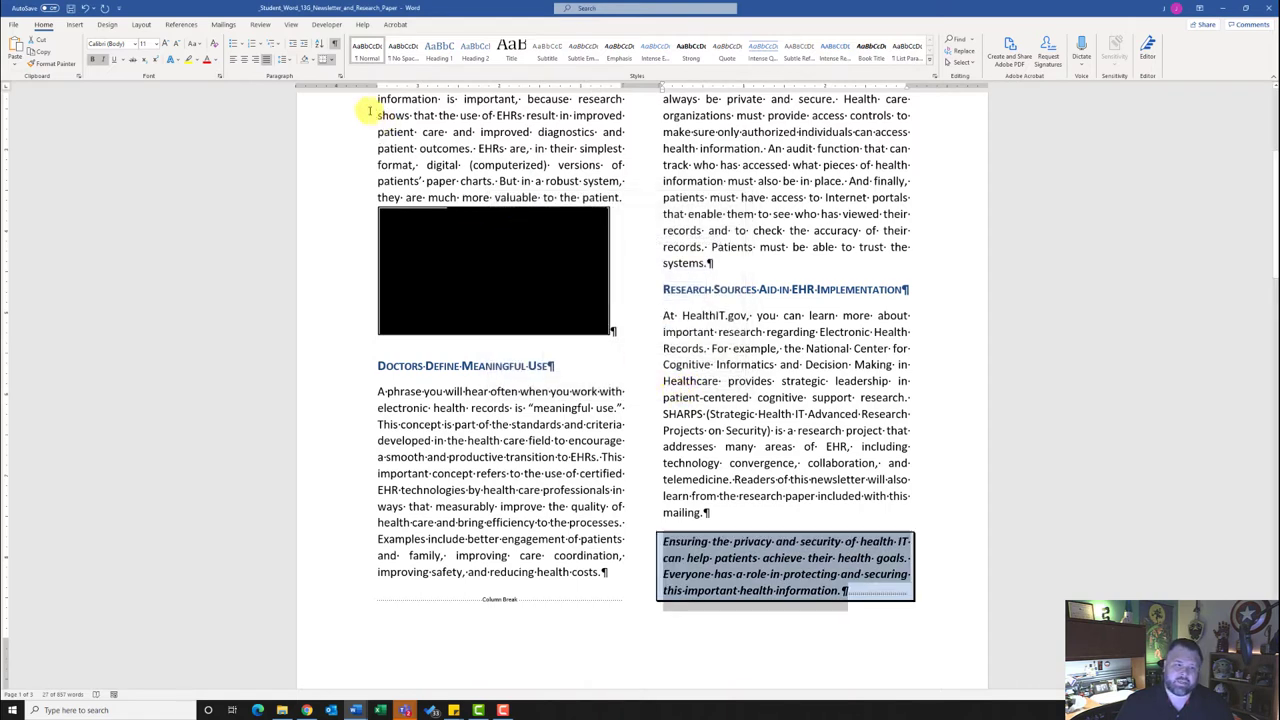
click(242, 62)
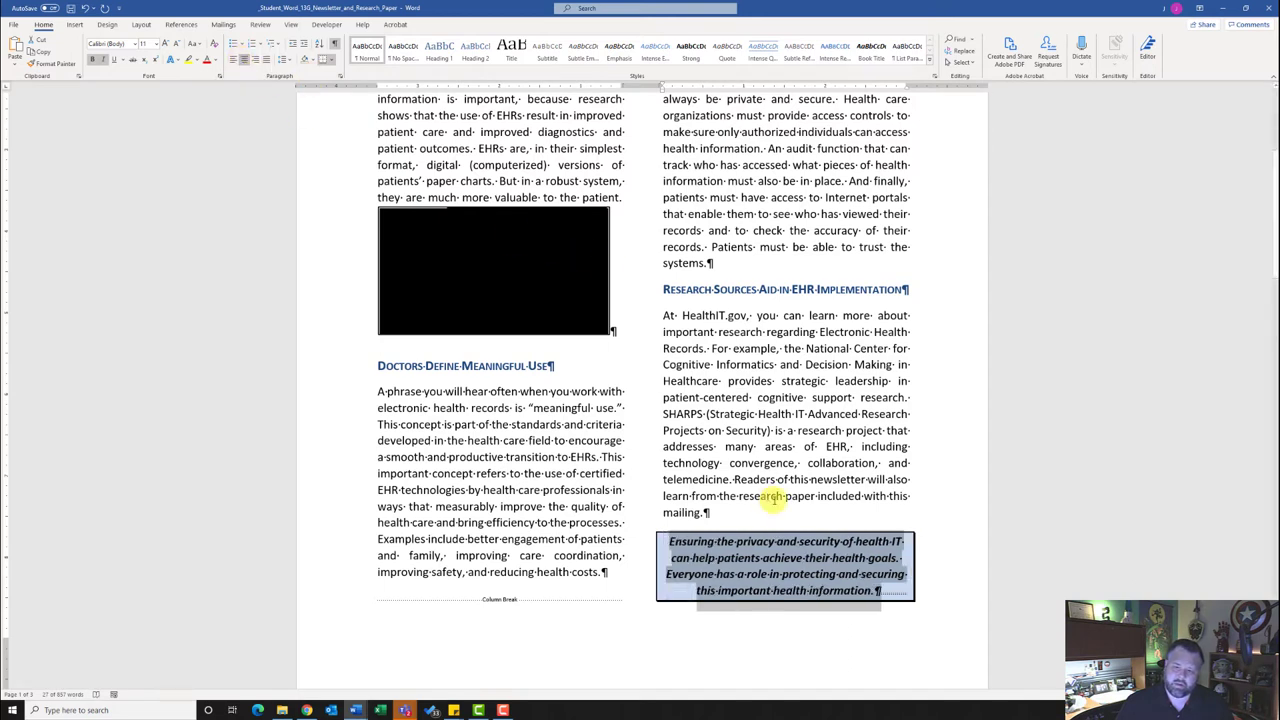
- Review the formatted newsletter page and the opening page of the research paper that follows it
click(779, 492)
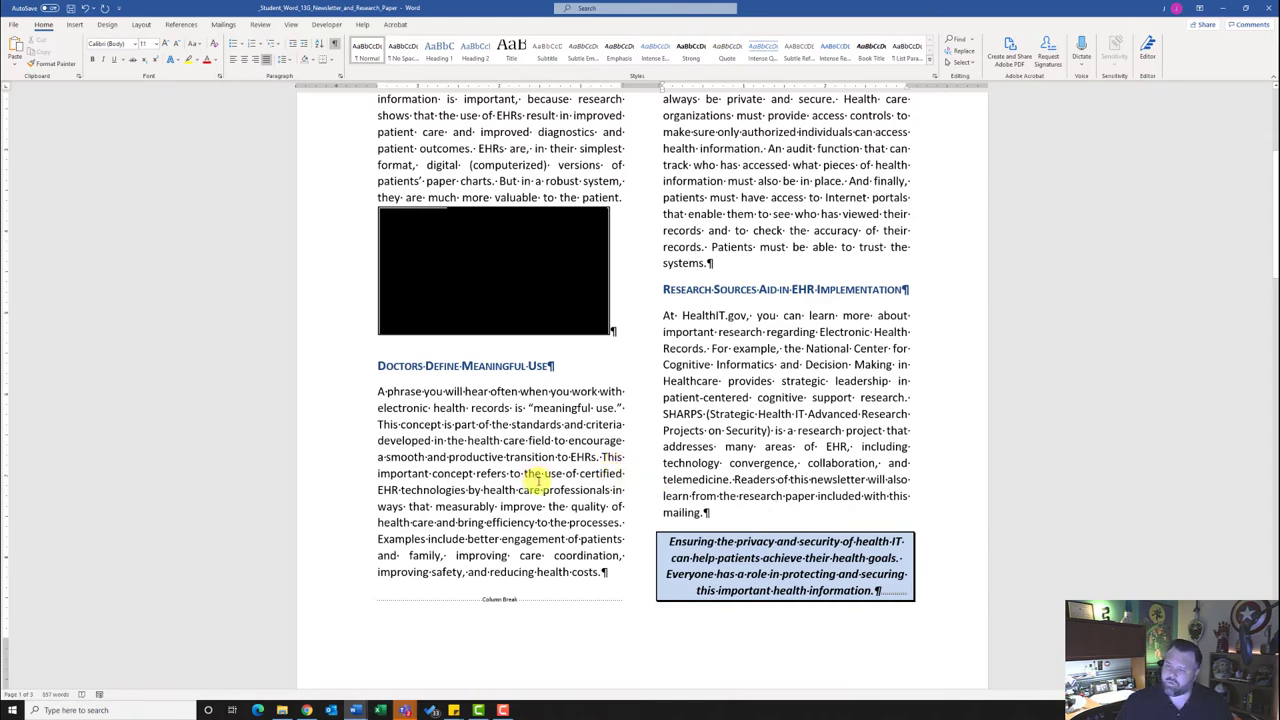
scroll(545, 480, up, 5)
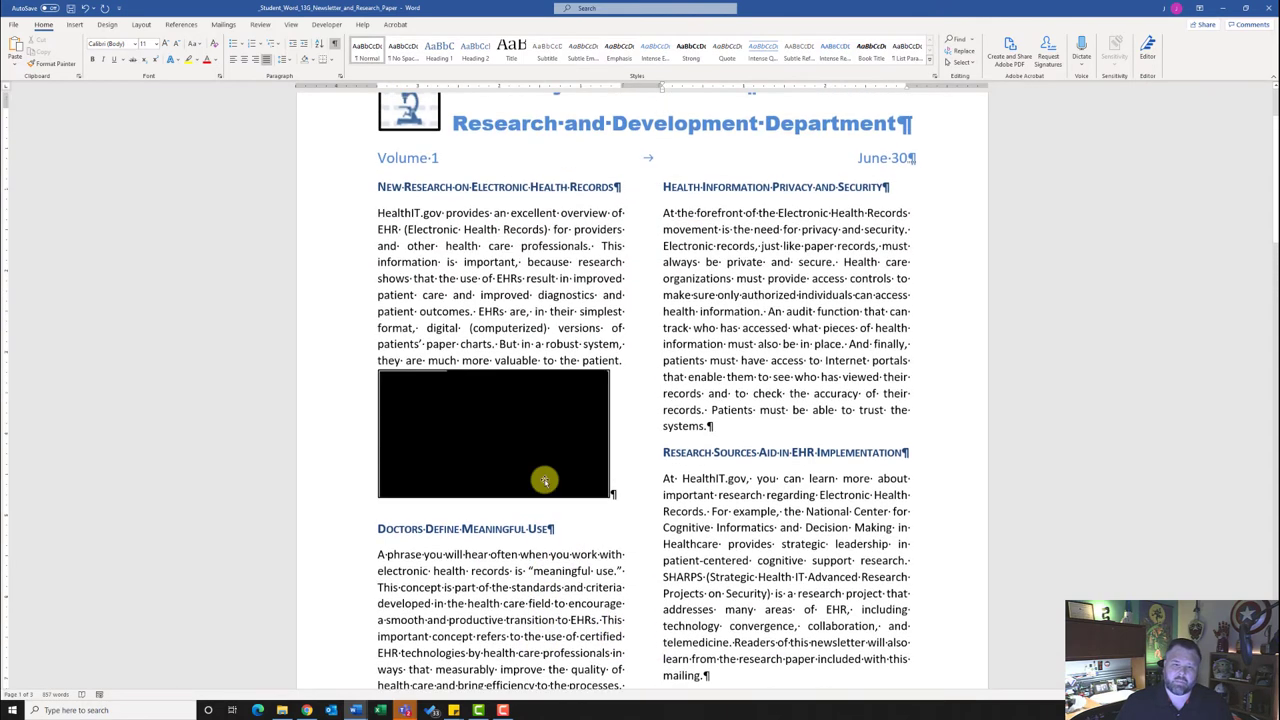
scroll(528, 214, down, 5)
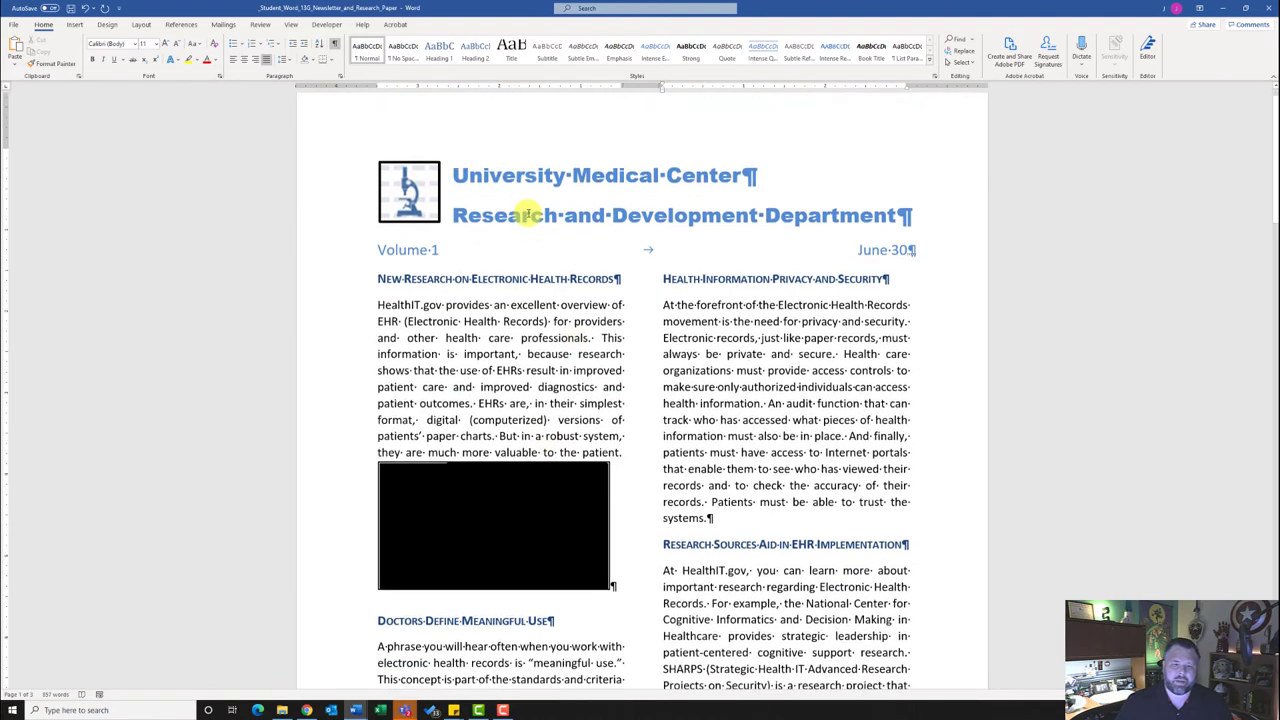
scroll(528, 214, up, 6)
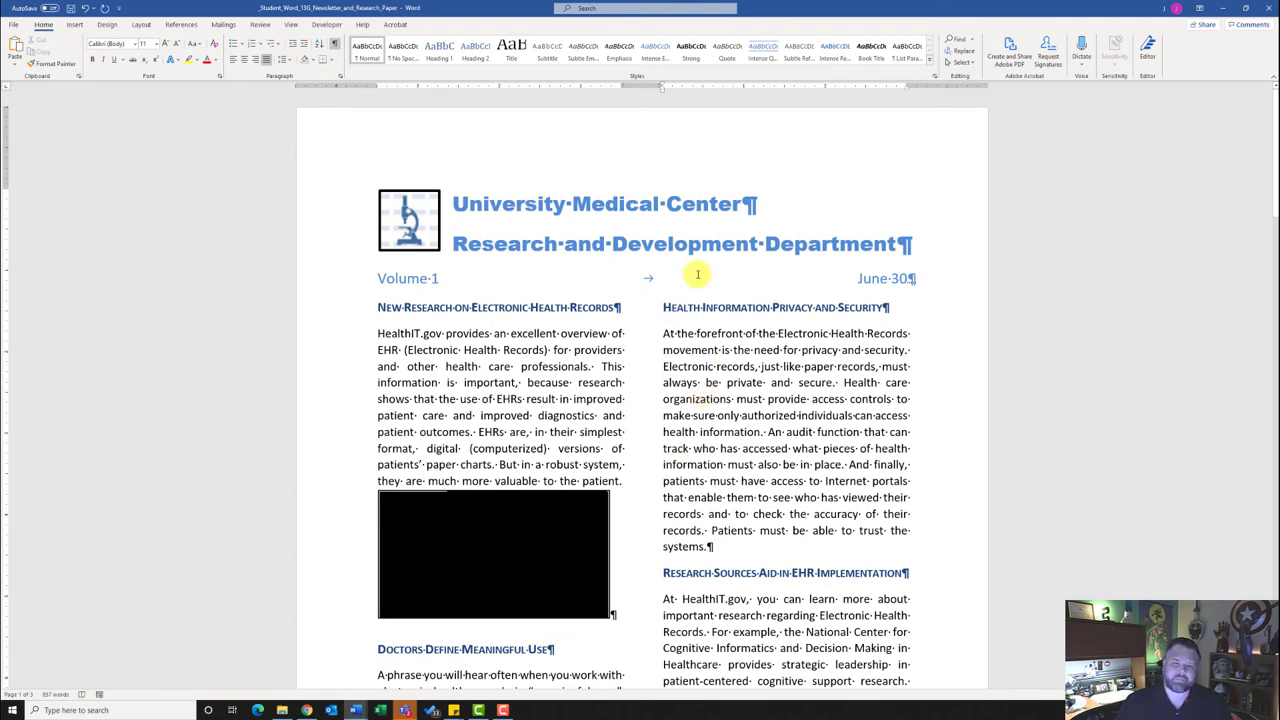
scroll(700, 272, down, 5)
scroll(697, 272, down, 5)
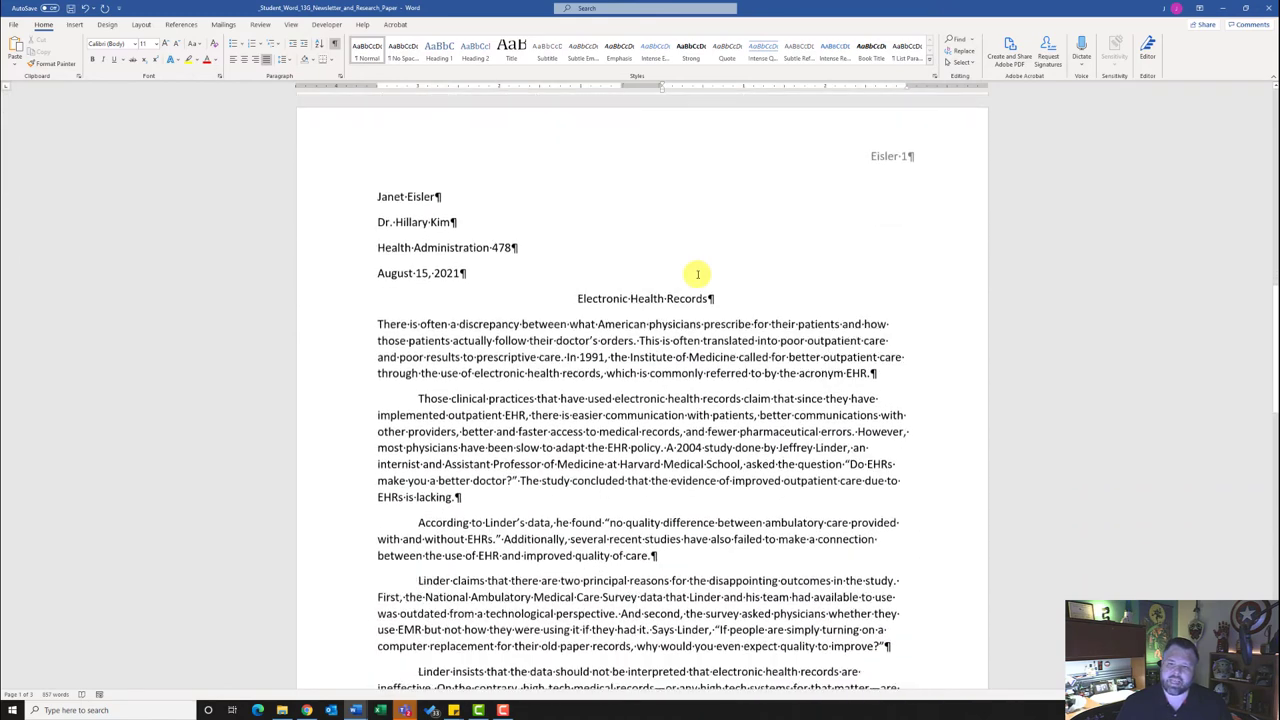
scroll(697, 275, down, 1)
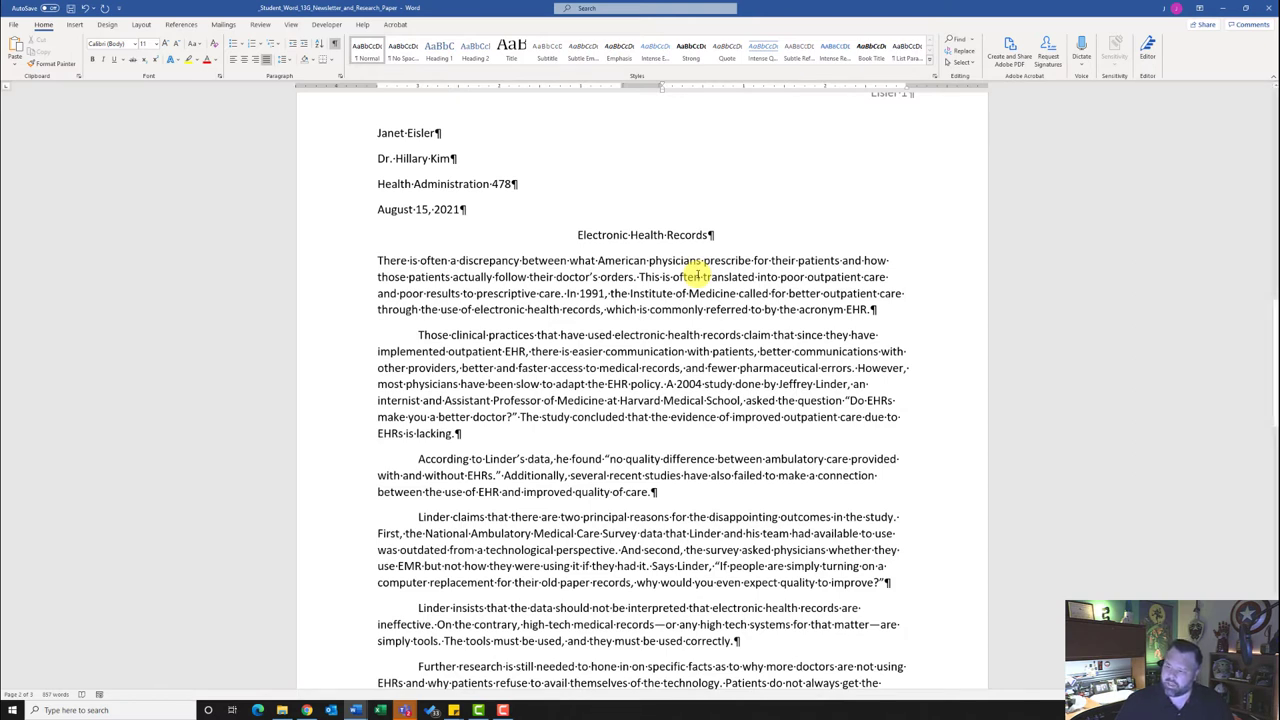
double_click(686, 277)
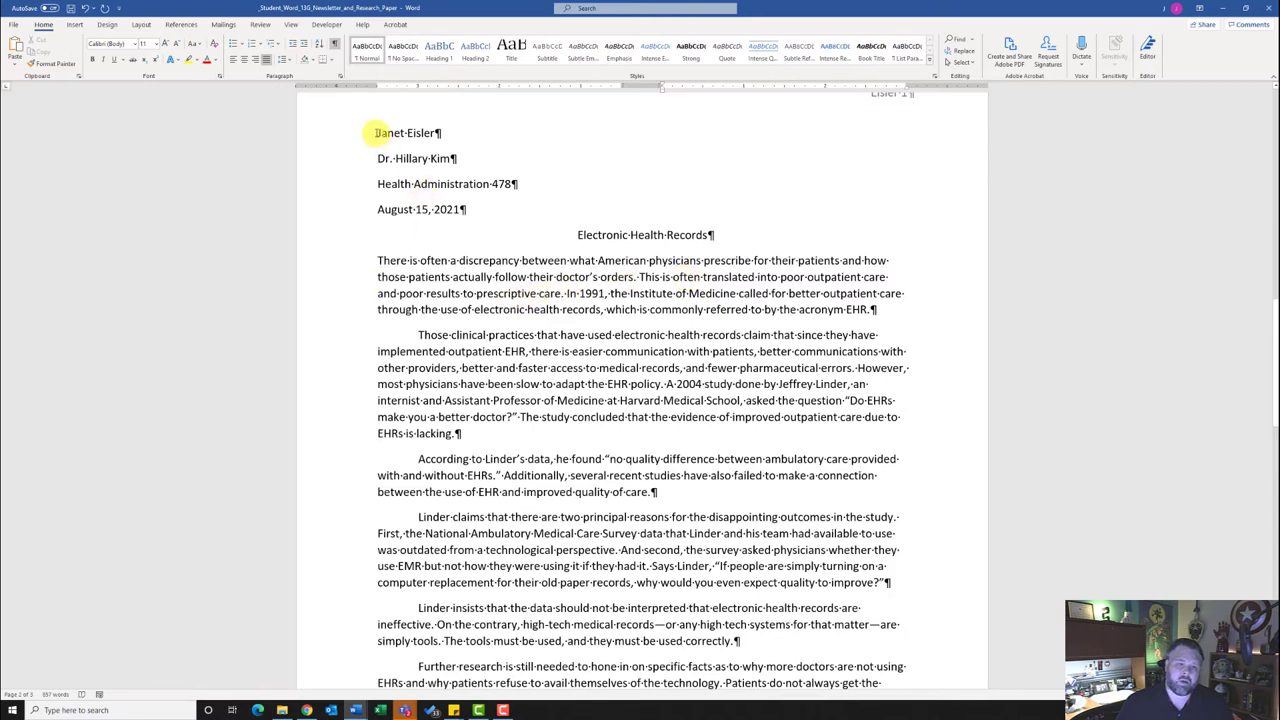
- Set the research paper text, from the author's name line through the conclusion paragraph, to double line spacing with 0 pt spacing after
drag(377, 133, 688, 240)
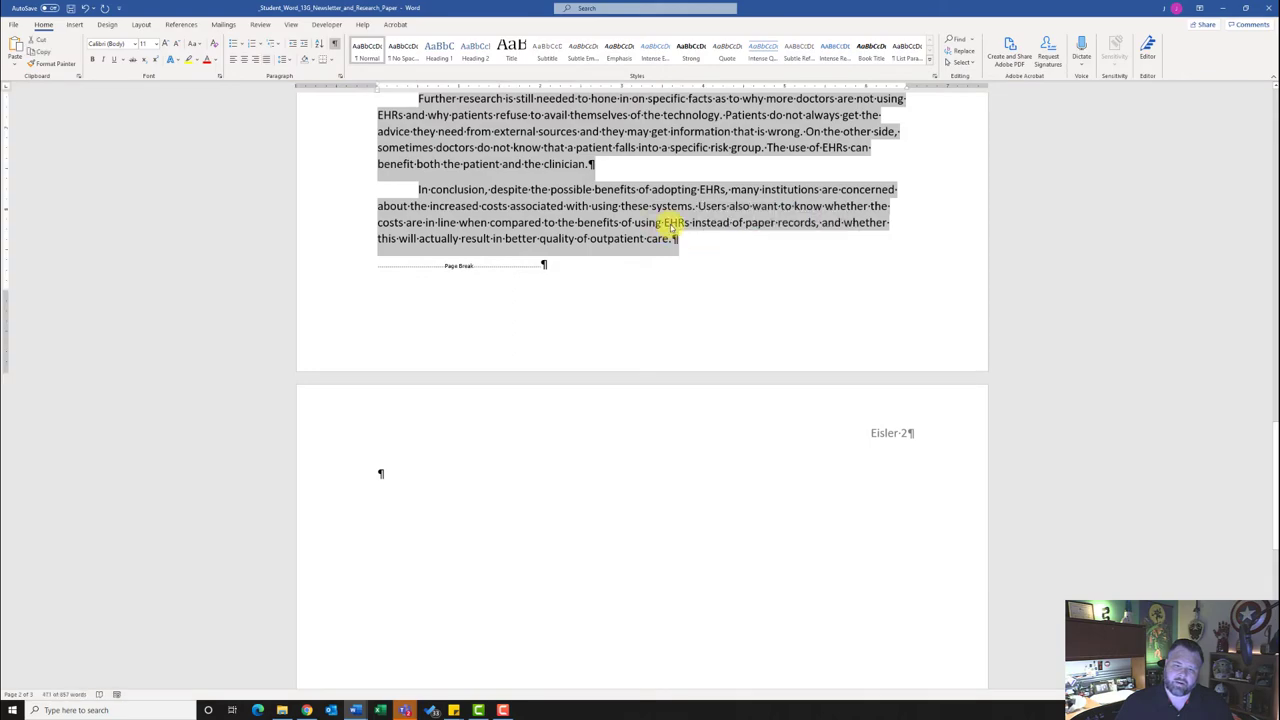
scroll(620, 210, up, 10)
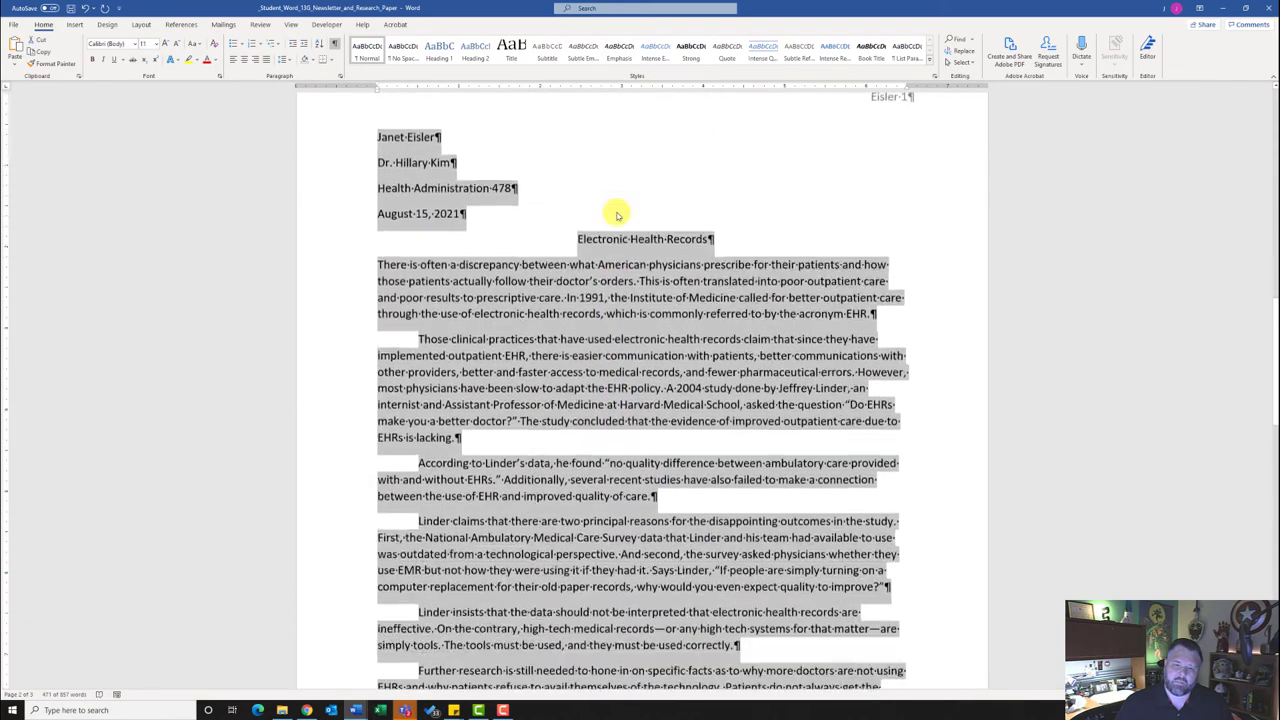
scroll(620, 212, down, 5)
scroll(620, 213, down, 3)
scroll(620, 213, up, 6)
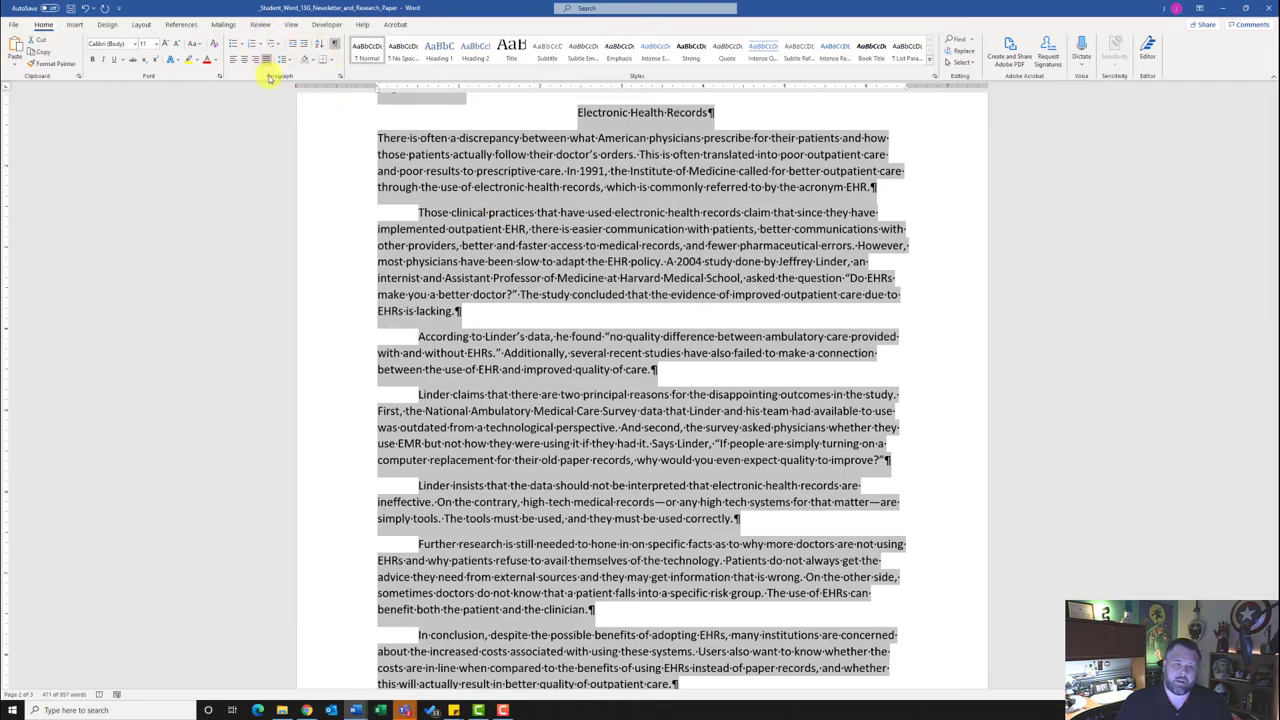
click(338, 78)
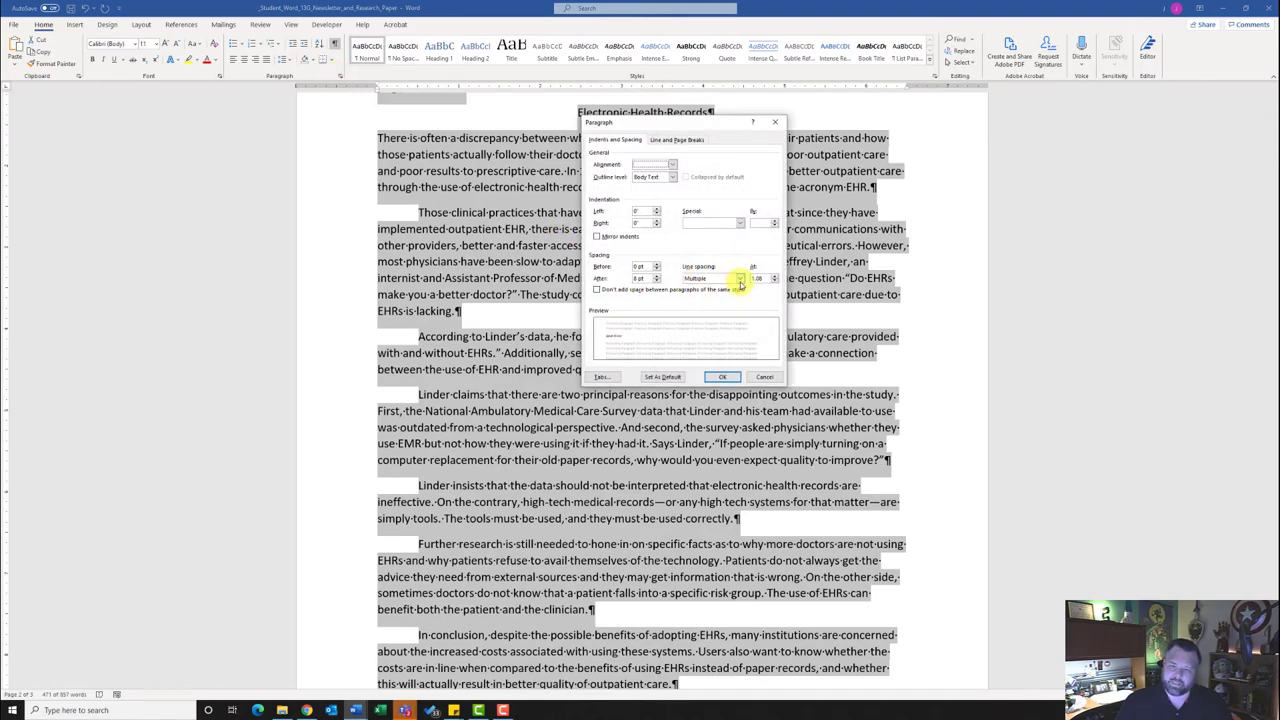
click(740, 278)
click(718, 300)
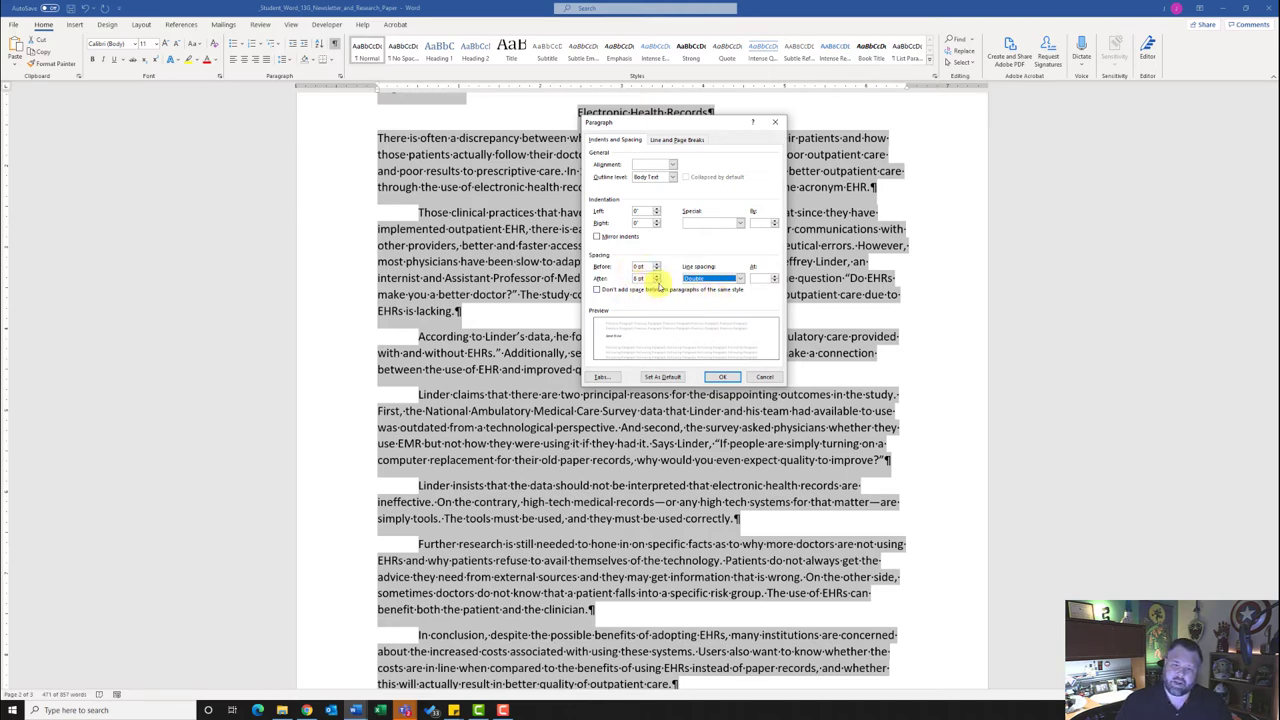
click(656, 282)
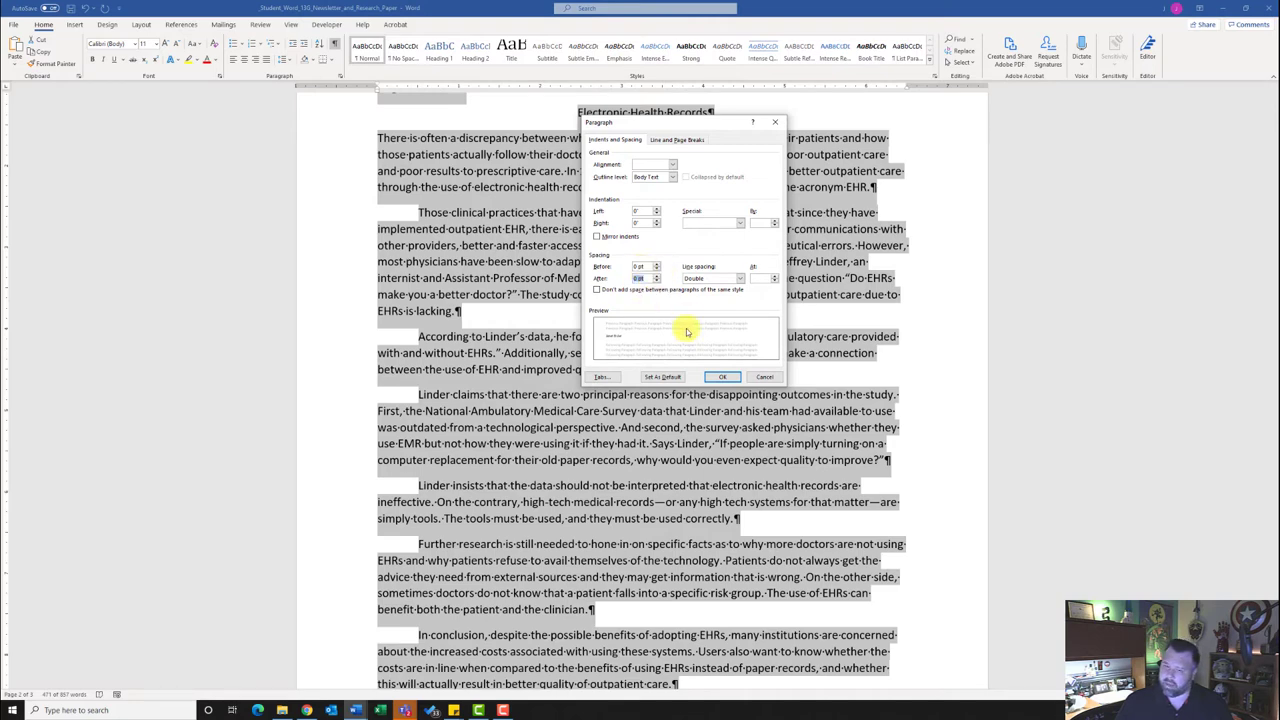
click(725, 377)
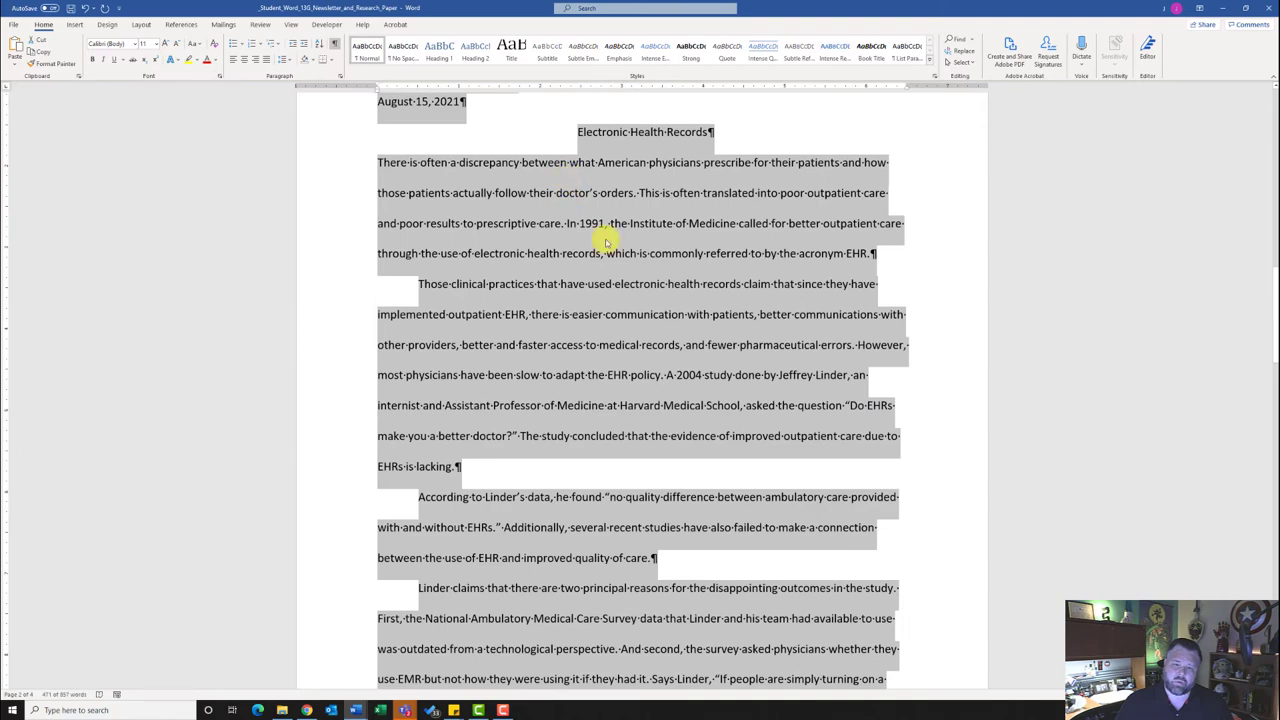
- Indent the first line of the research paper's opening paragraph, starting "There is often a discrepancy"
scroll(605, 188, up, 3)
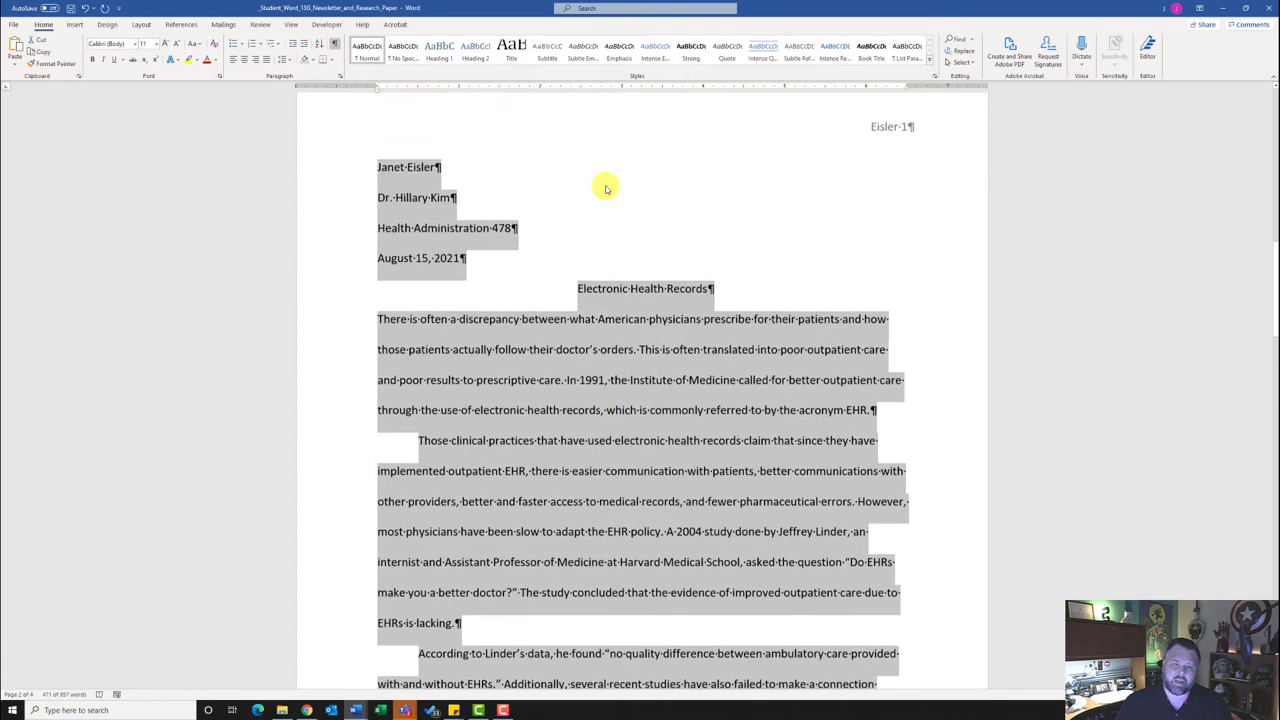
scroll(606, 183, down, 2)
scroll(530, 235, up, 2)
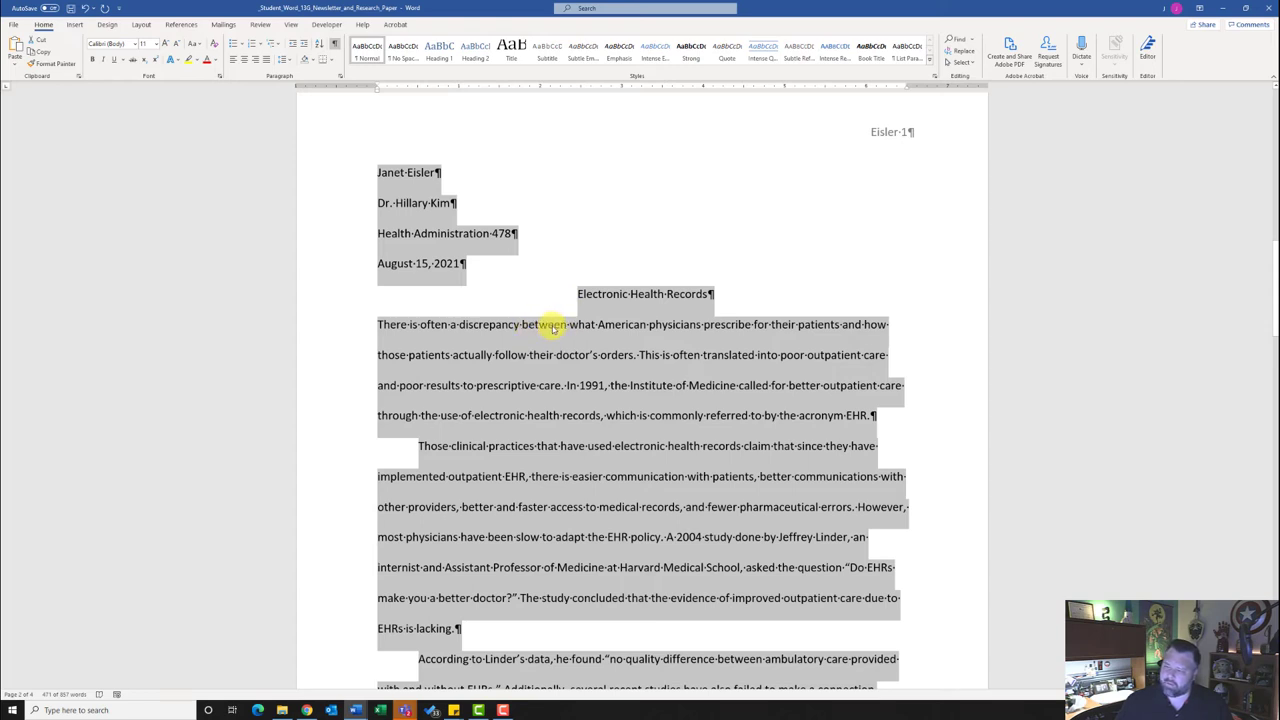
click(377, 324)
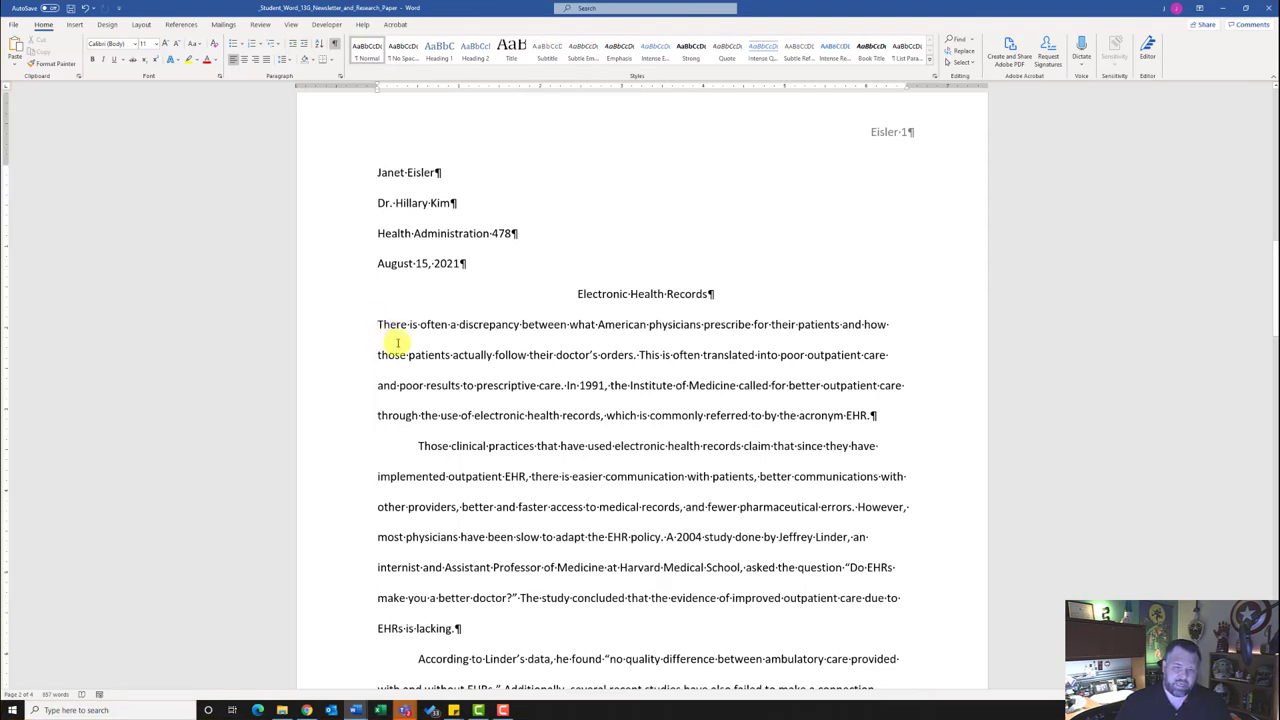
key(Tab)
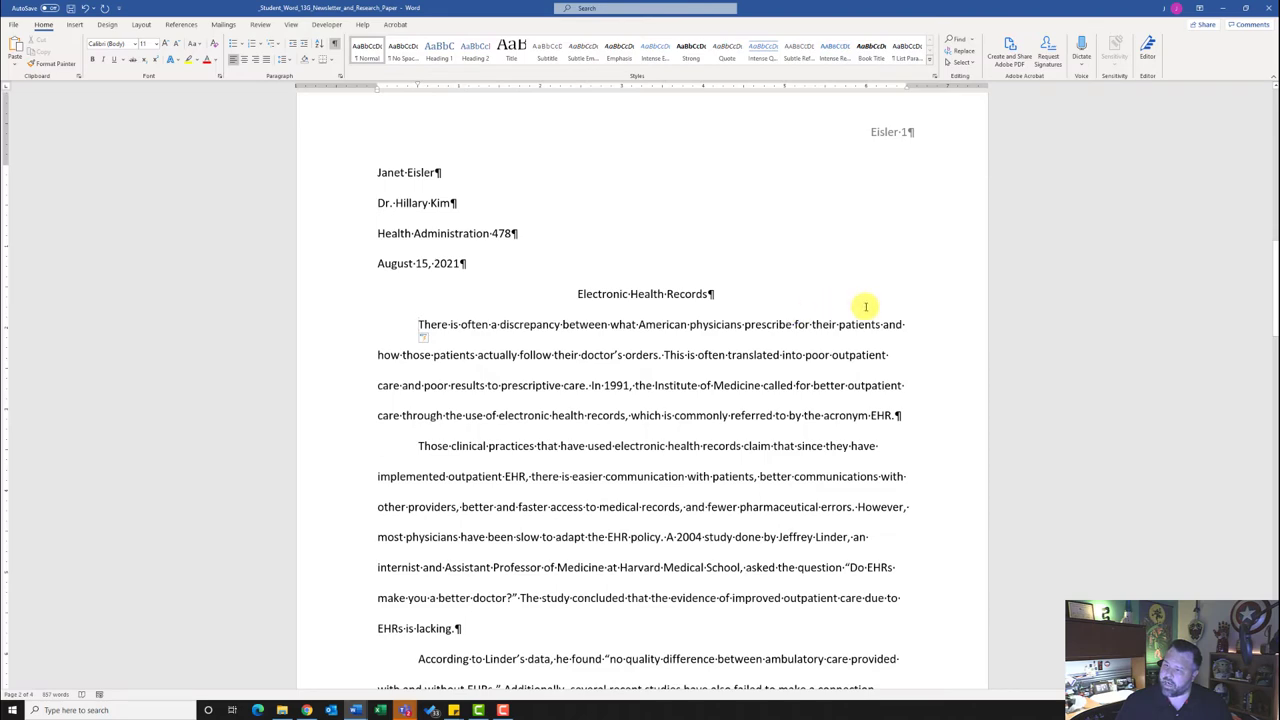
- Insert a footnote after the sentence ending "if they had it." in the paragraph about two principal reasons for disappointing outcomes
scroll(797, 311, down, 5)
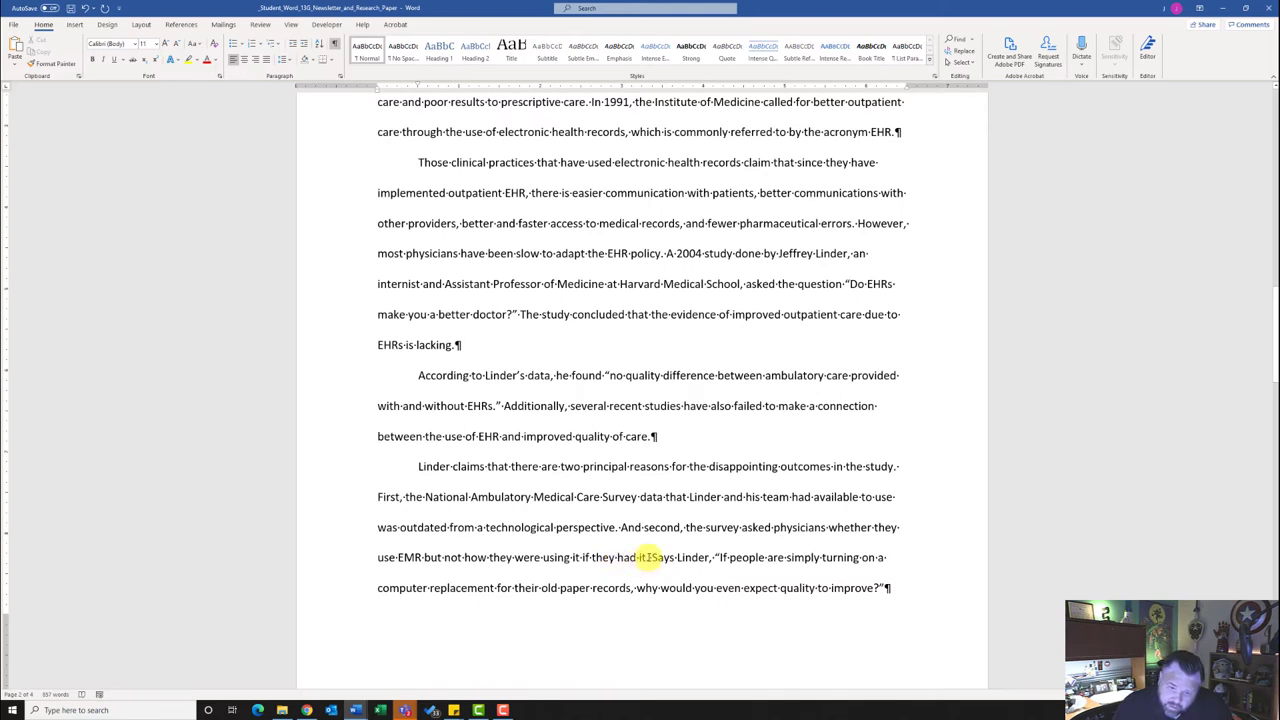
click(648, 557)
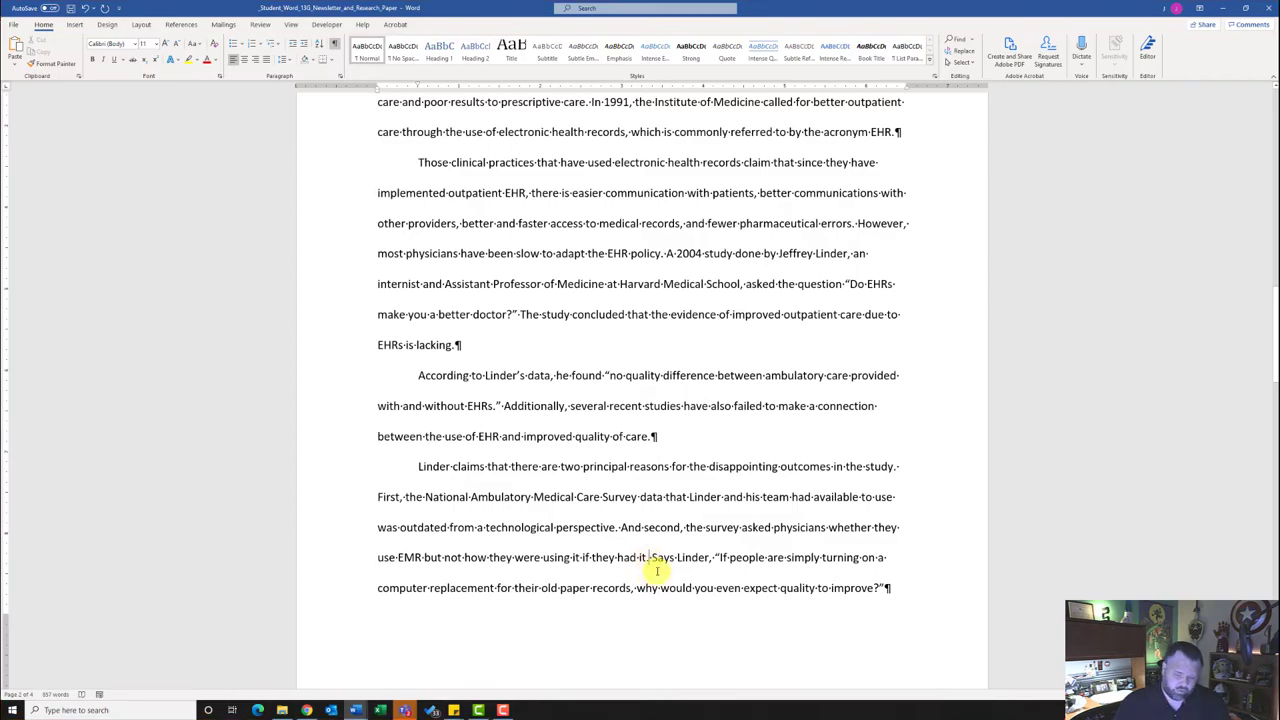
scroll(657, 571, up, 10)
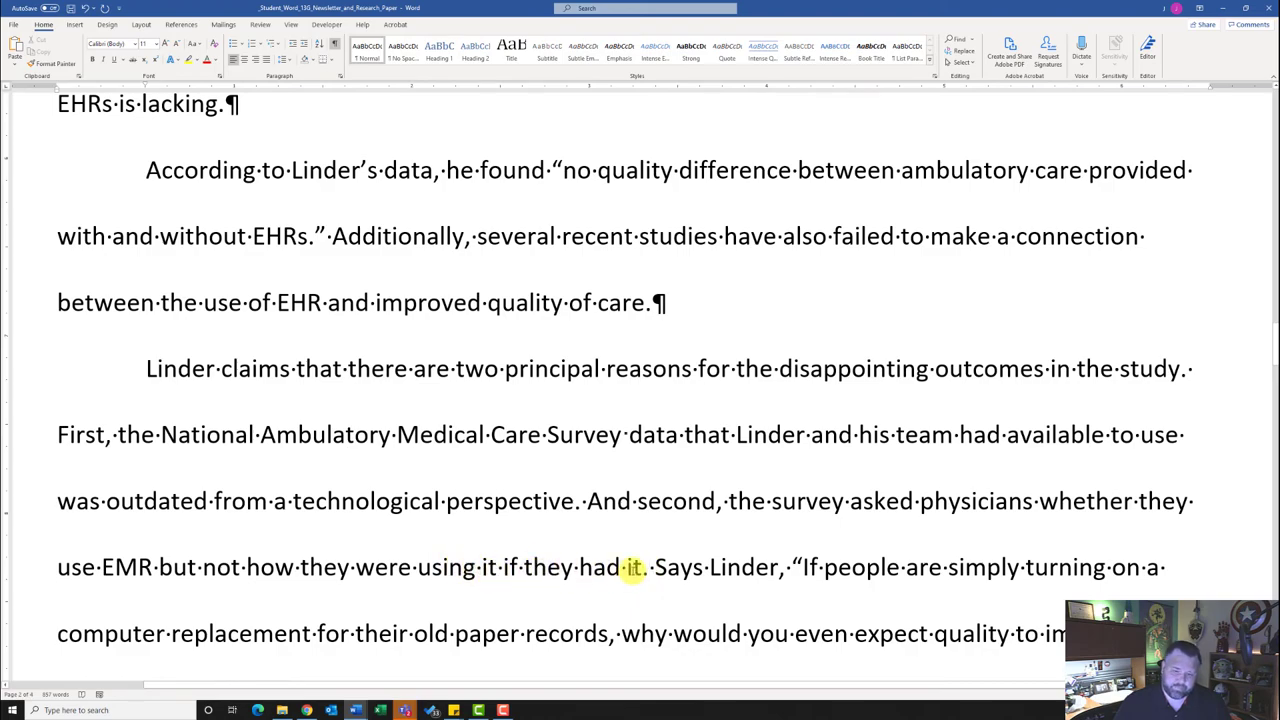
ctrl+scroll(632, 567, down, 5)
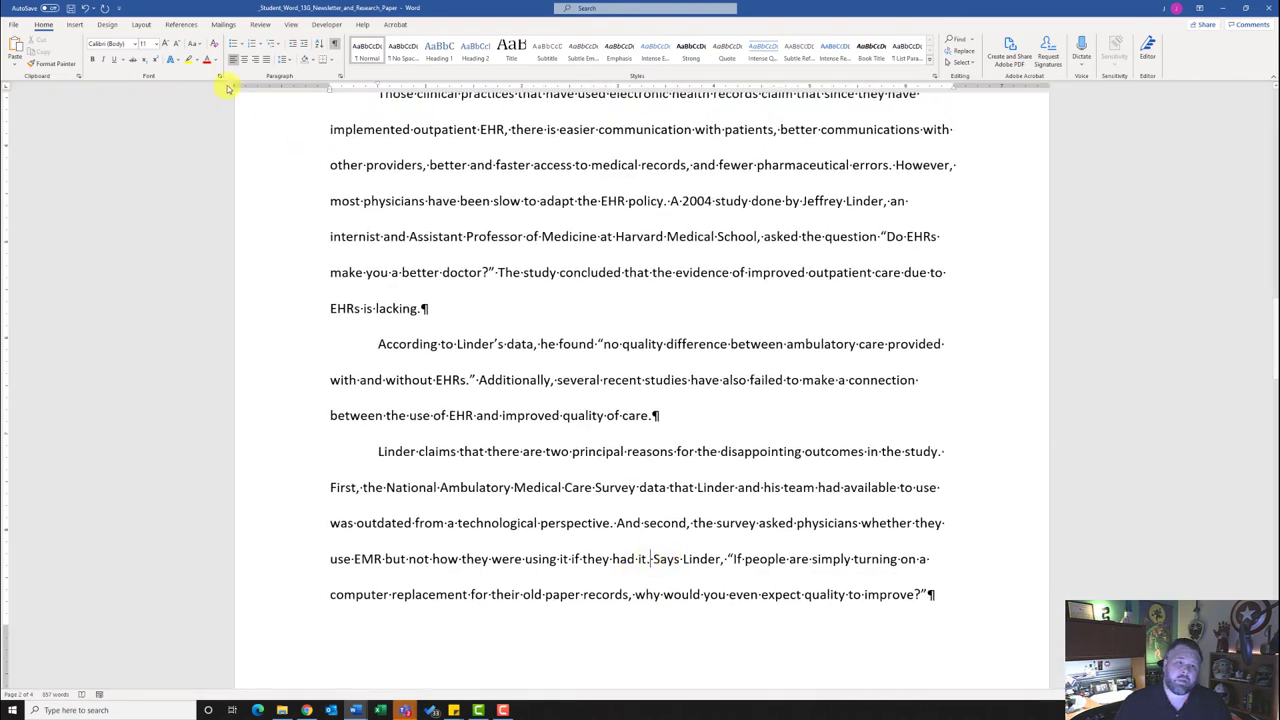
click(182, 25)
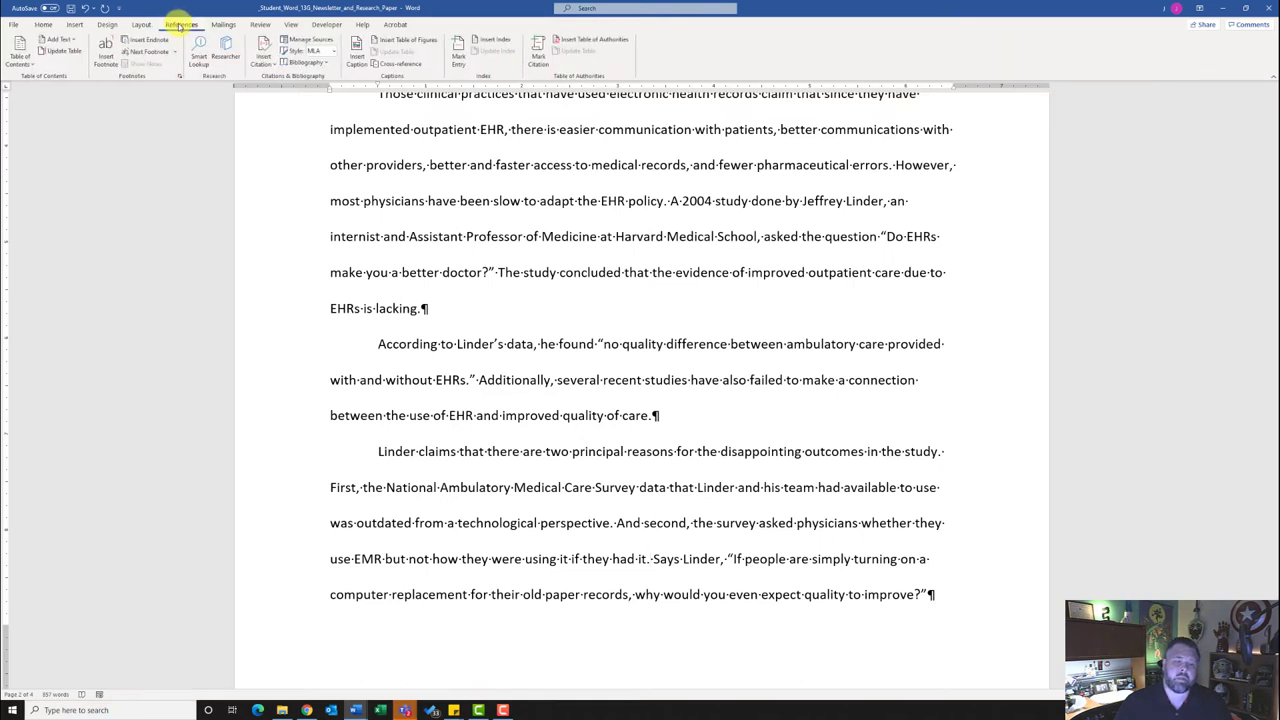
click(103, 52)
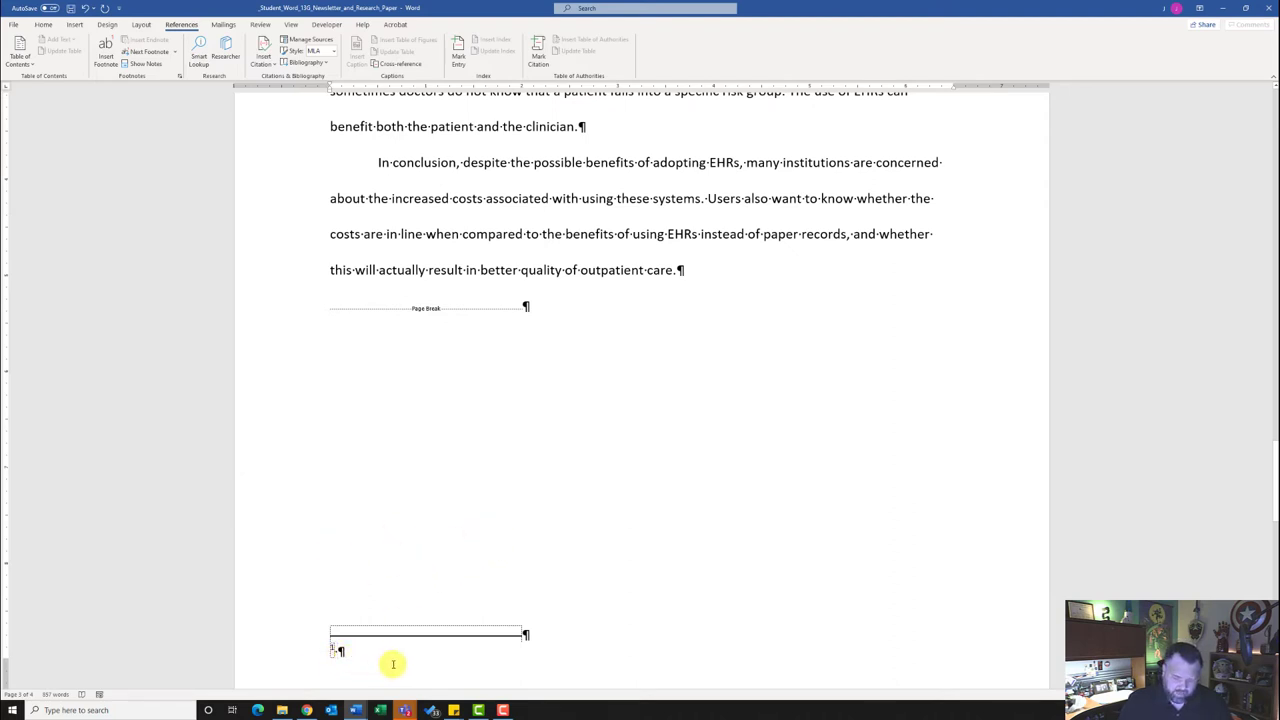
- Write the footnote: "The EMR (electronic medical record) is the patient record created in hospitals and ambulatory environments; it serves as a data source for other systems."
text(The)
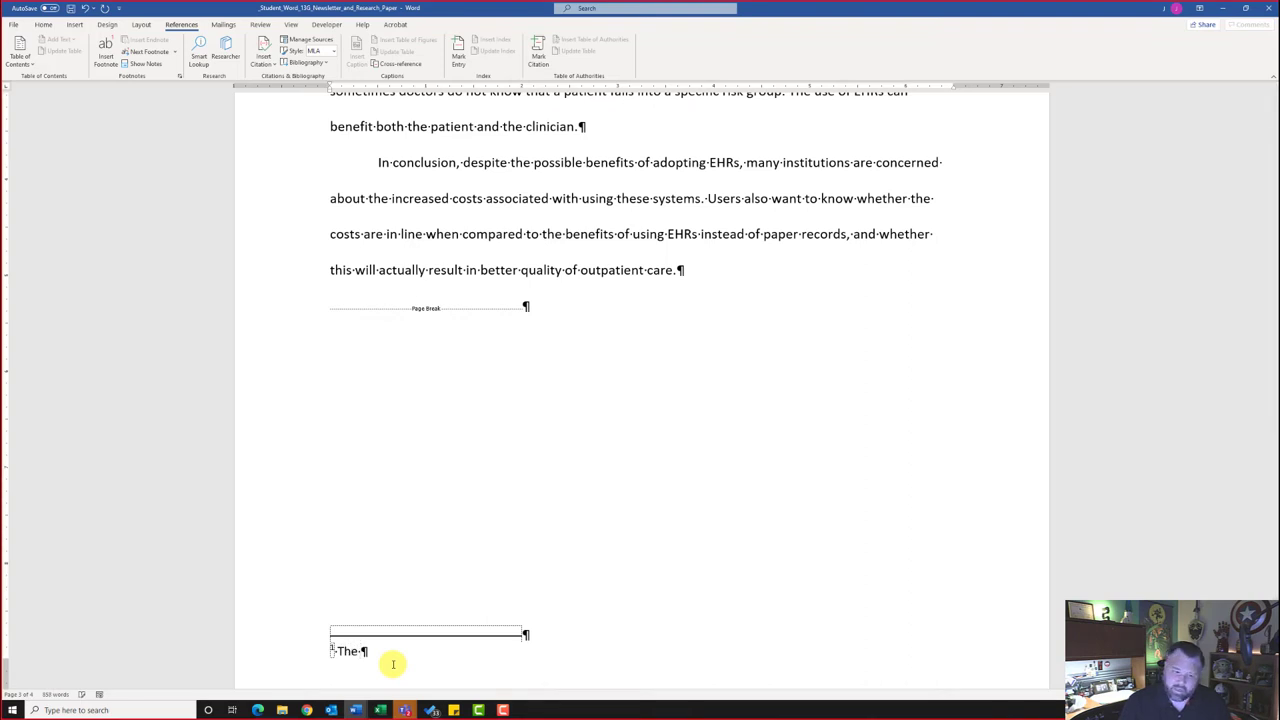
text( EMR ()
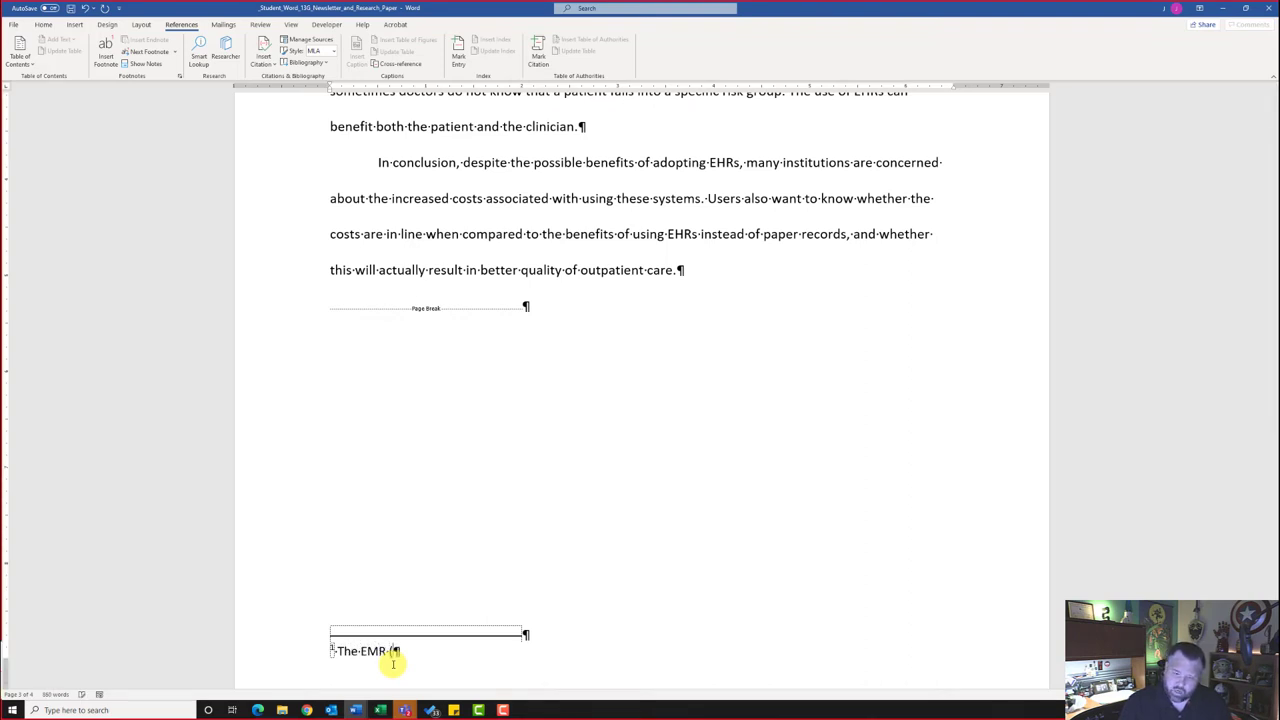
text(elec)
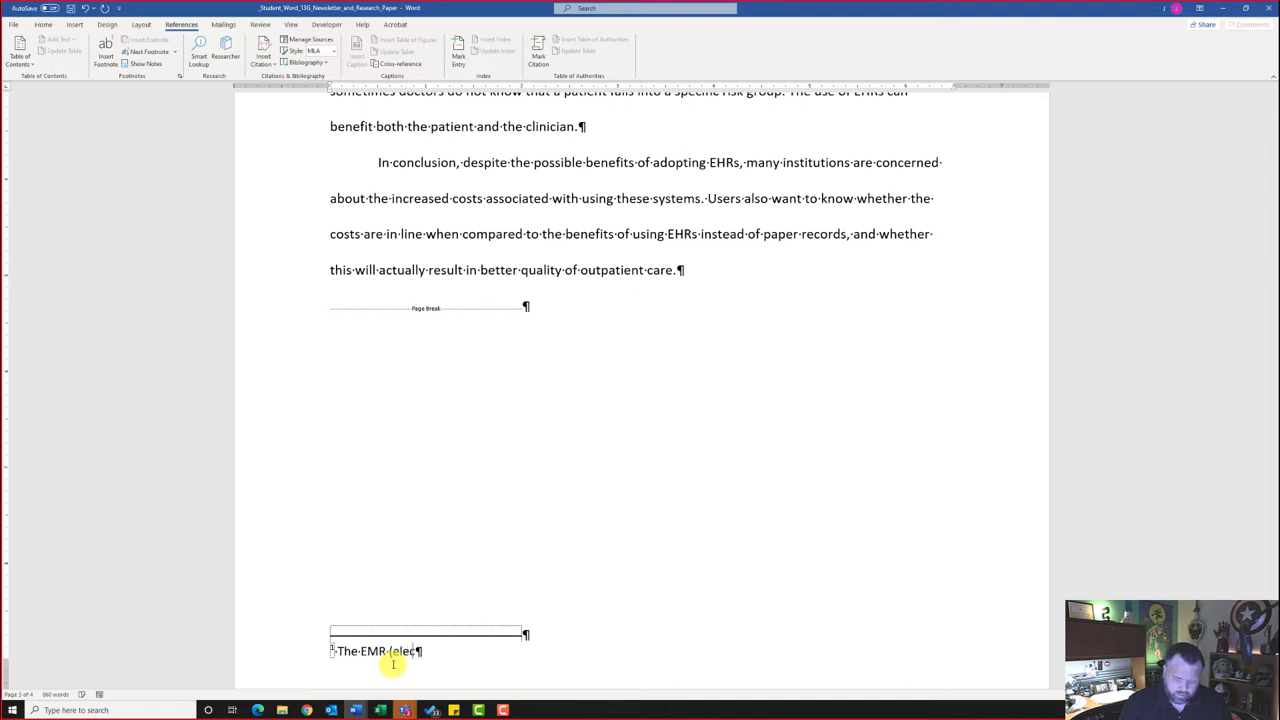
text(tronic medical)
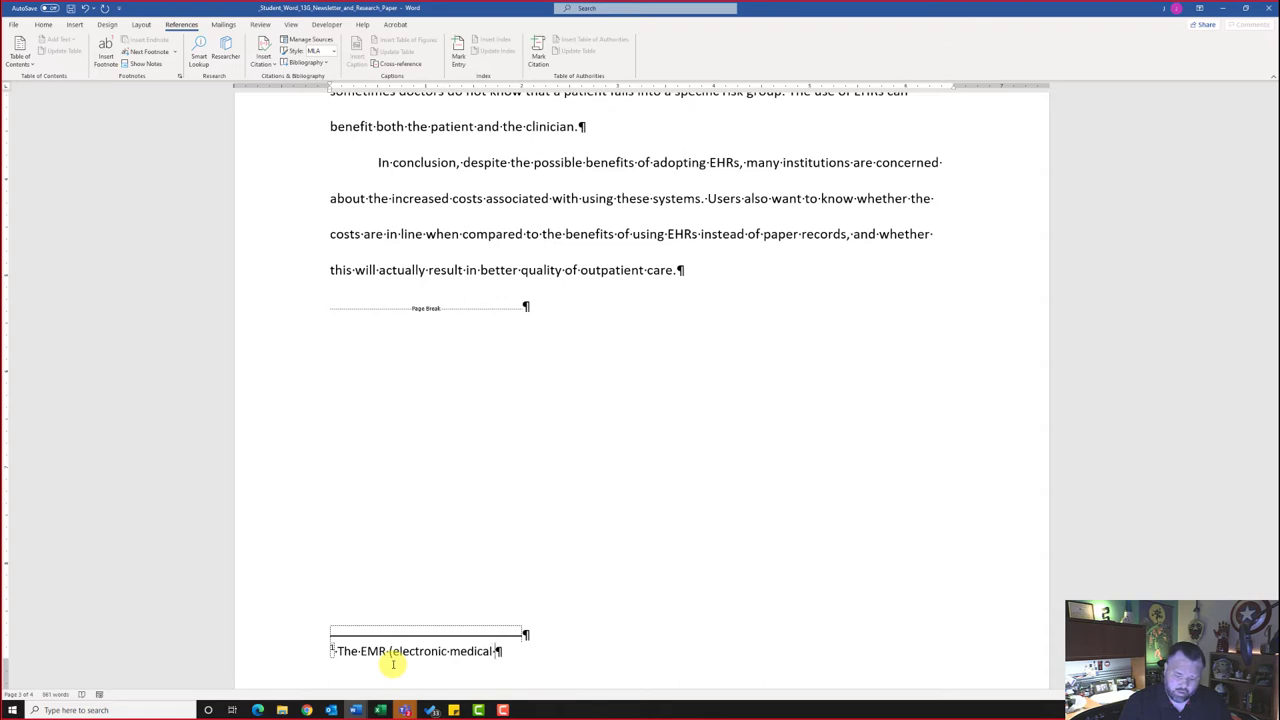
text( record)
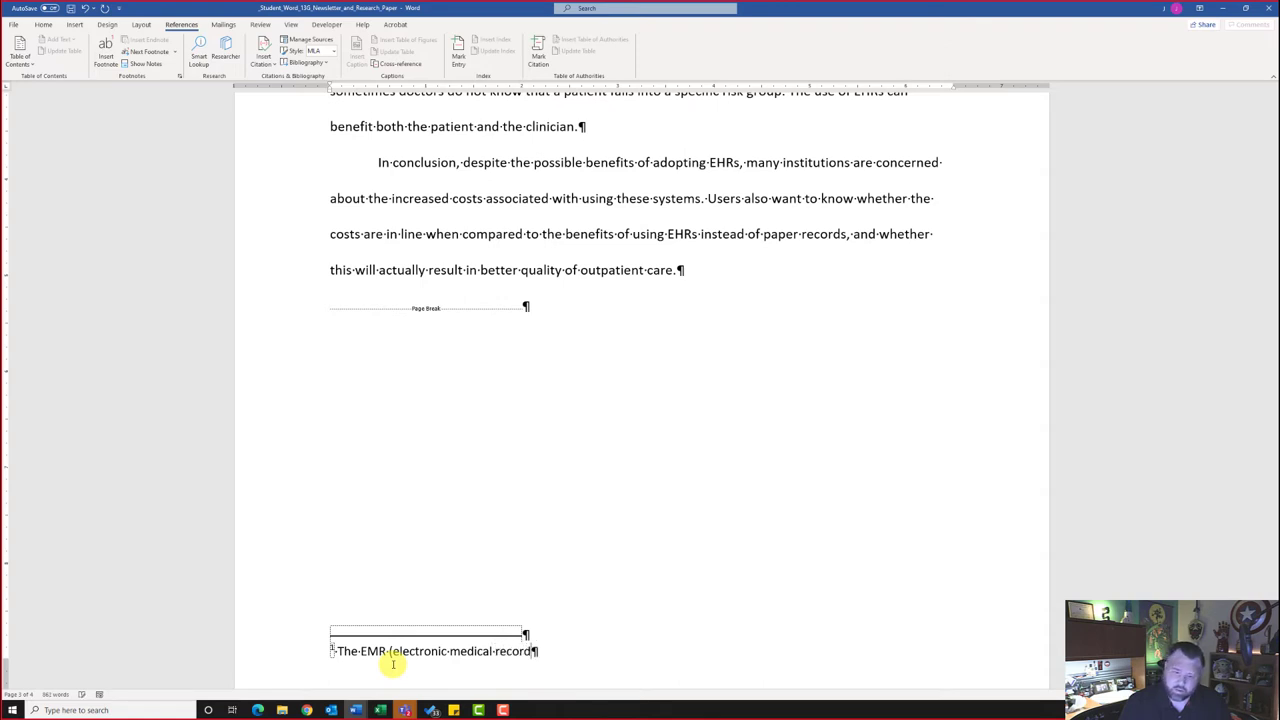
text())
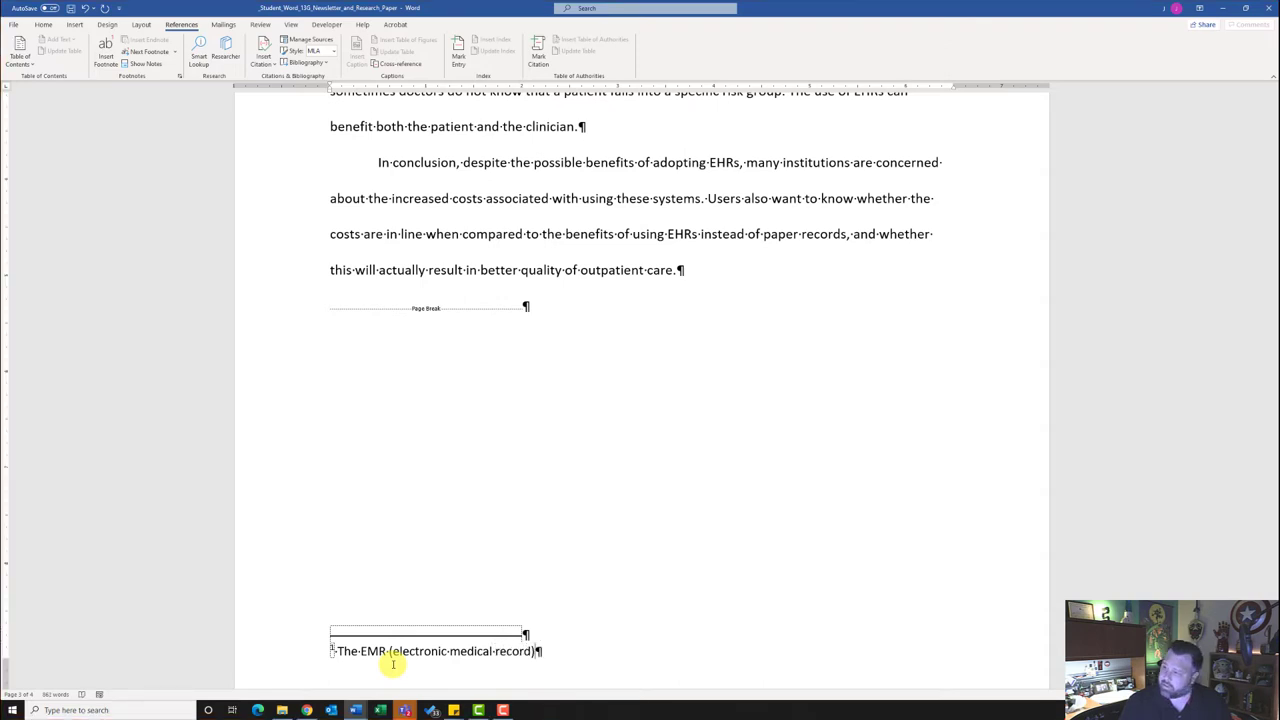
text( is the )
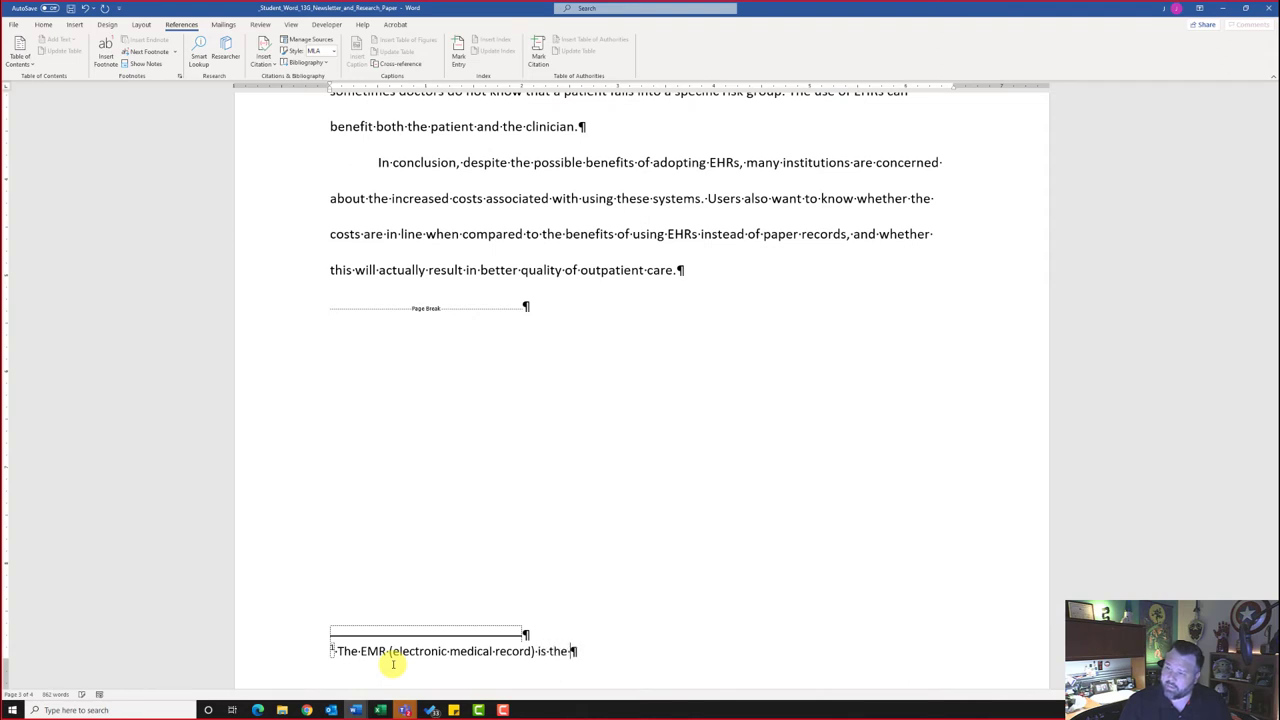
text(patient re)
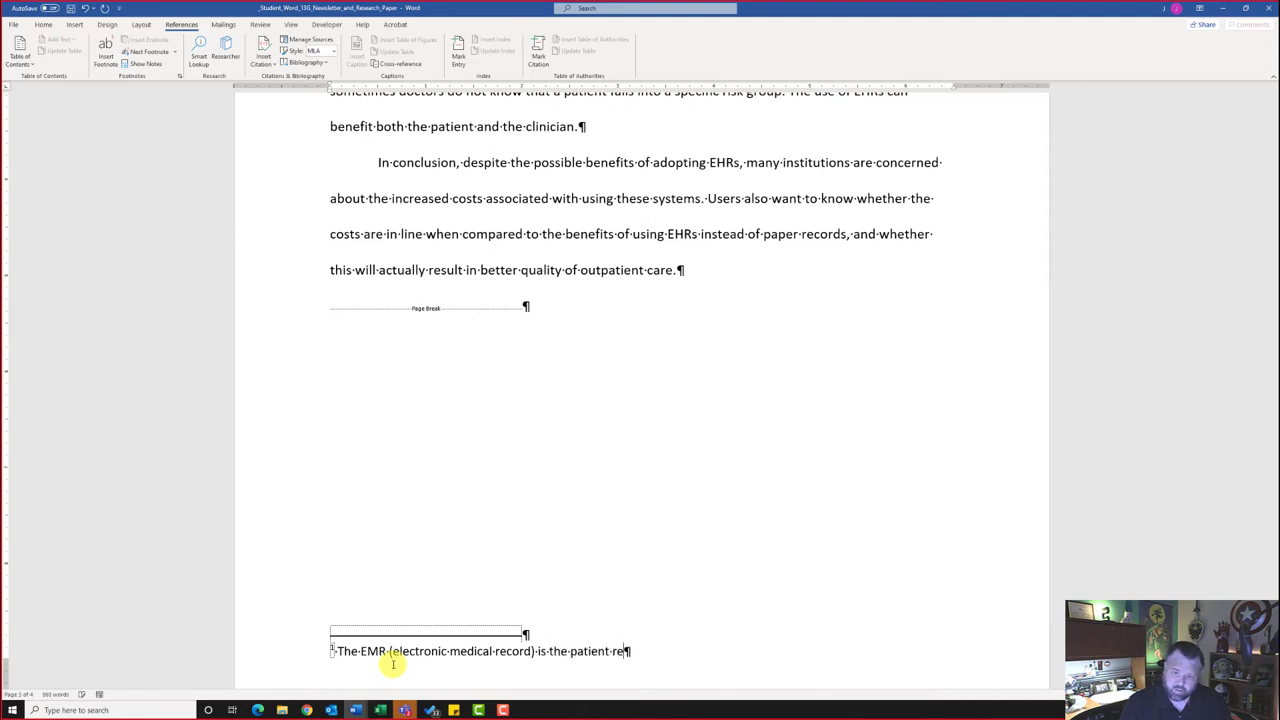
text(cord)
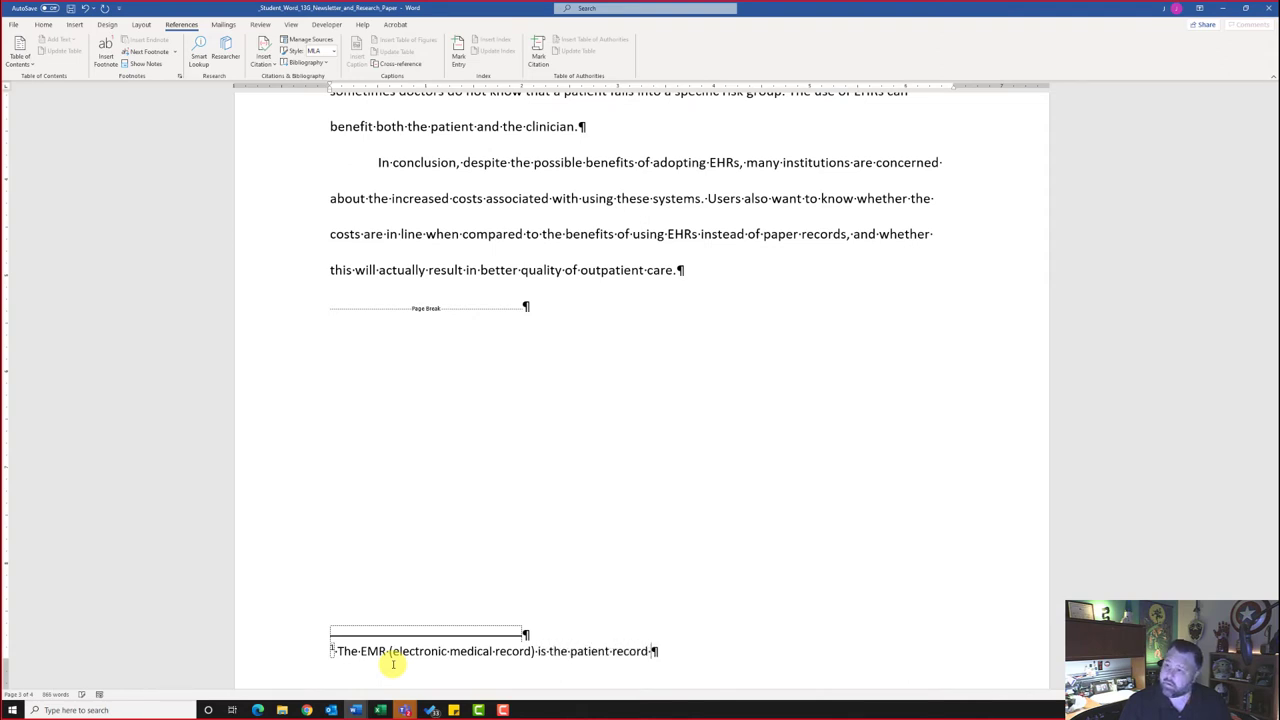
text( created in)
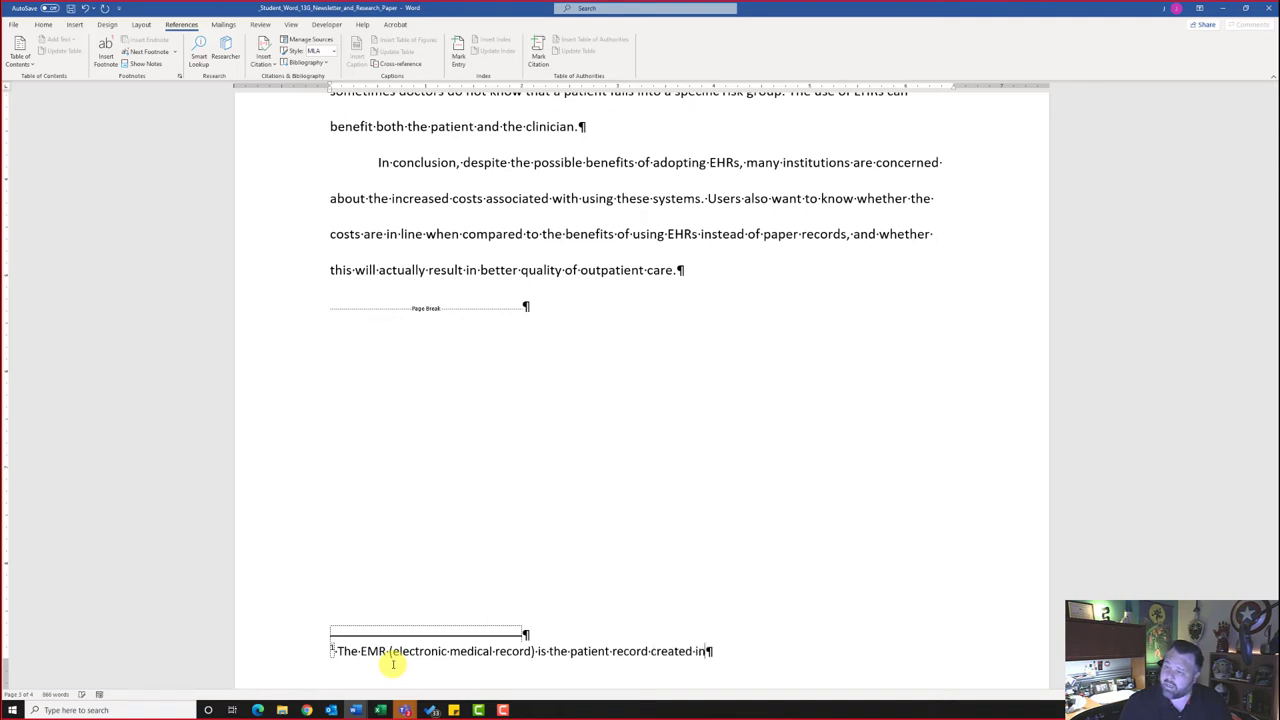
text( hospitals and )
text(amb)
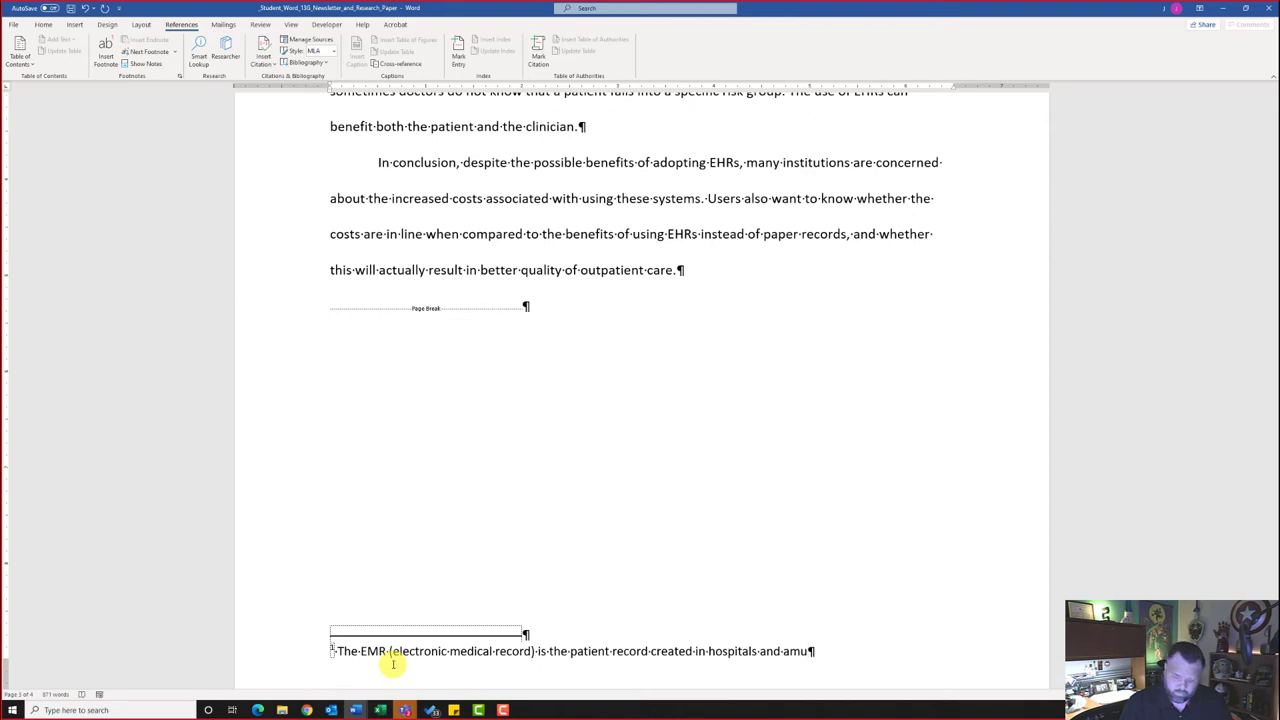
text(u)
key(BackSpace)
text(bulatory)
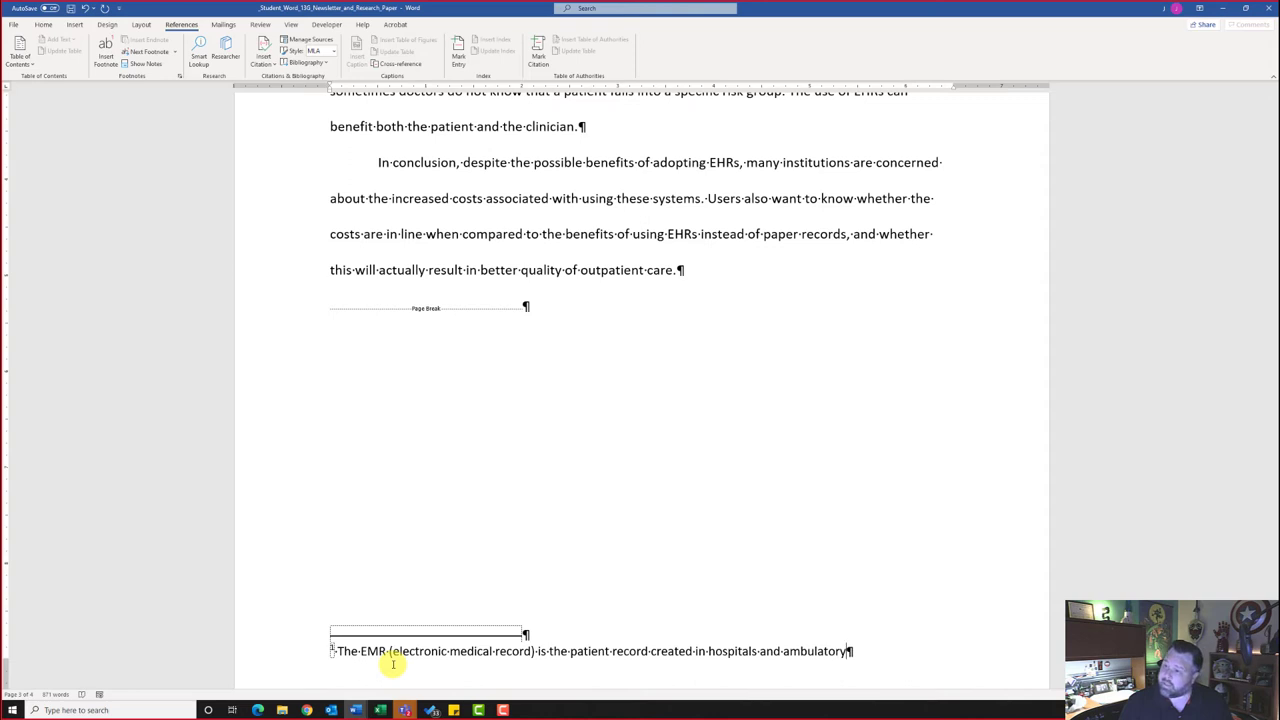
text( env)
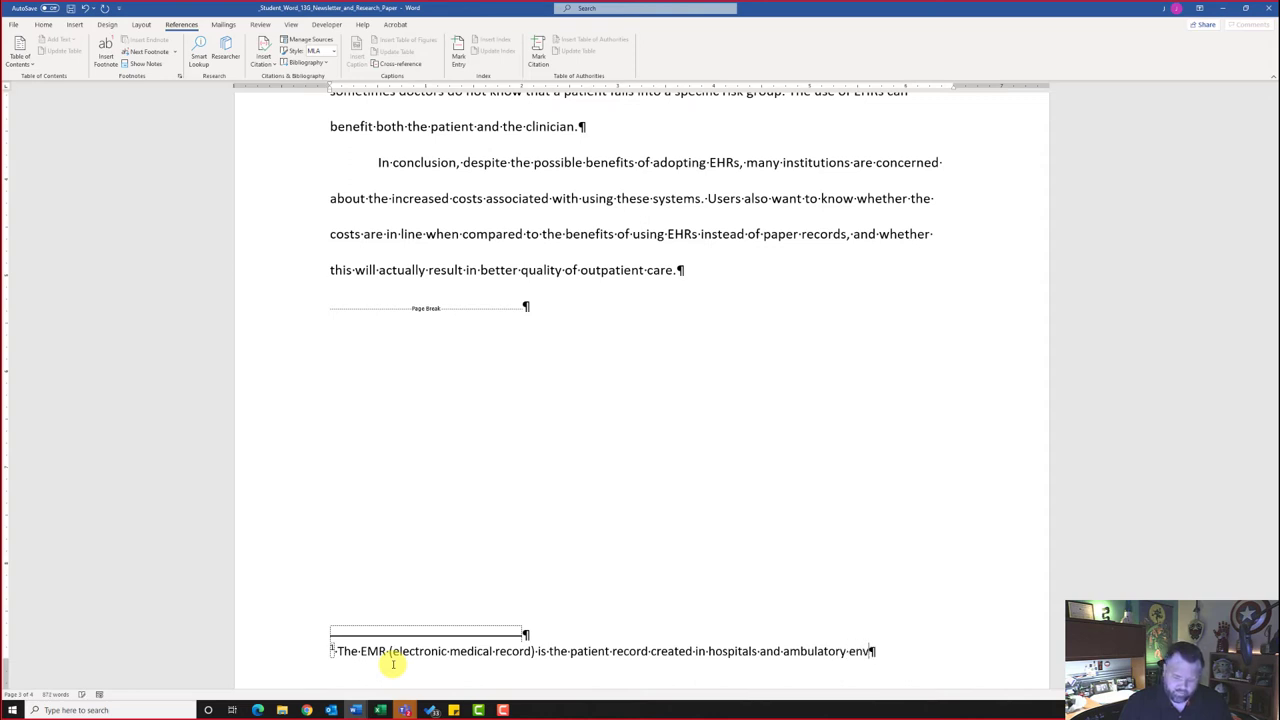
text(o)
key(BackSpace)
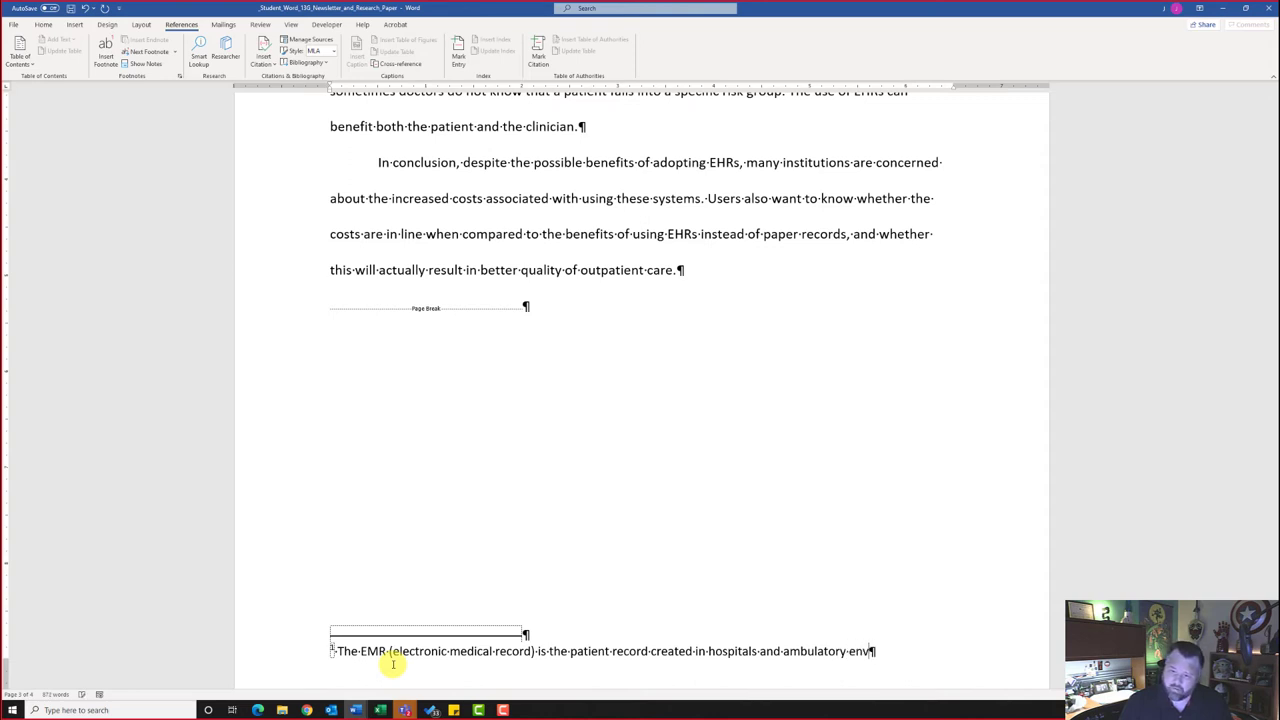
text(ironments)
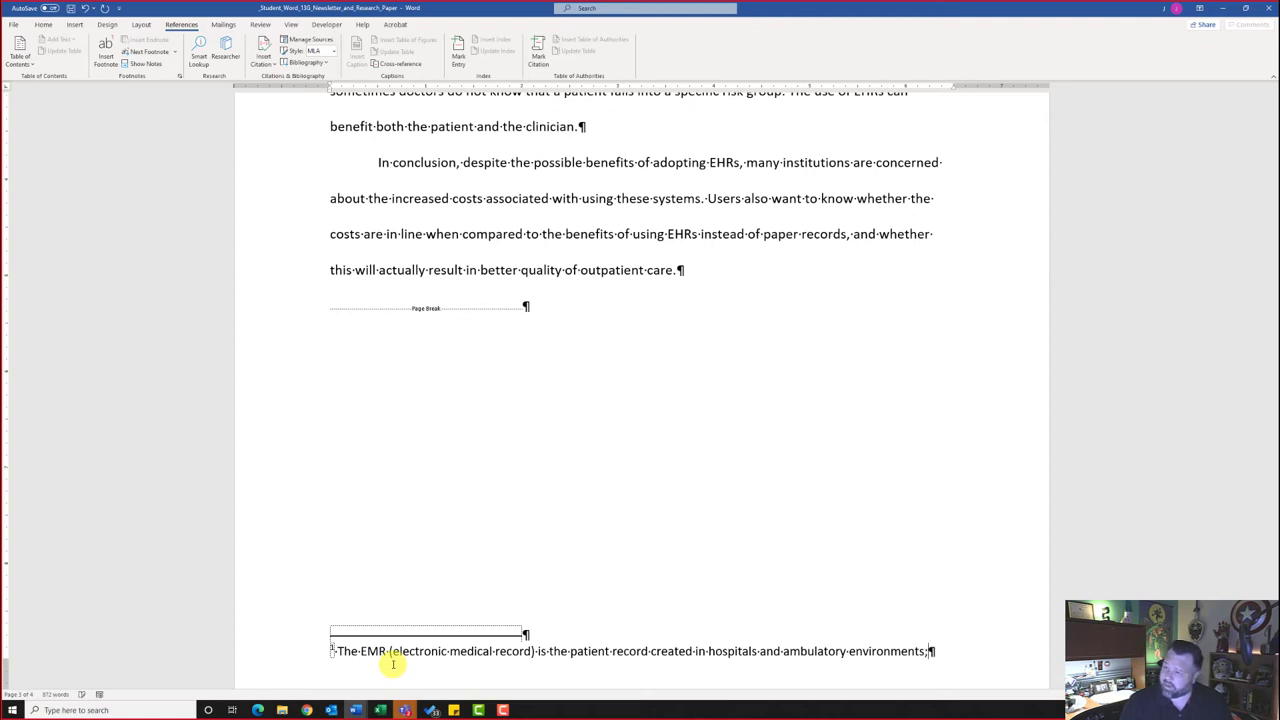
text(; it s)
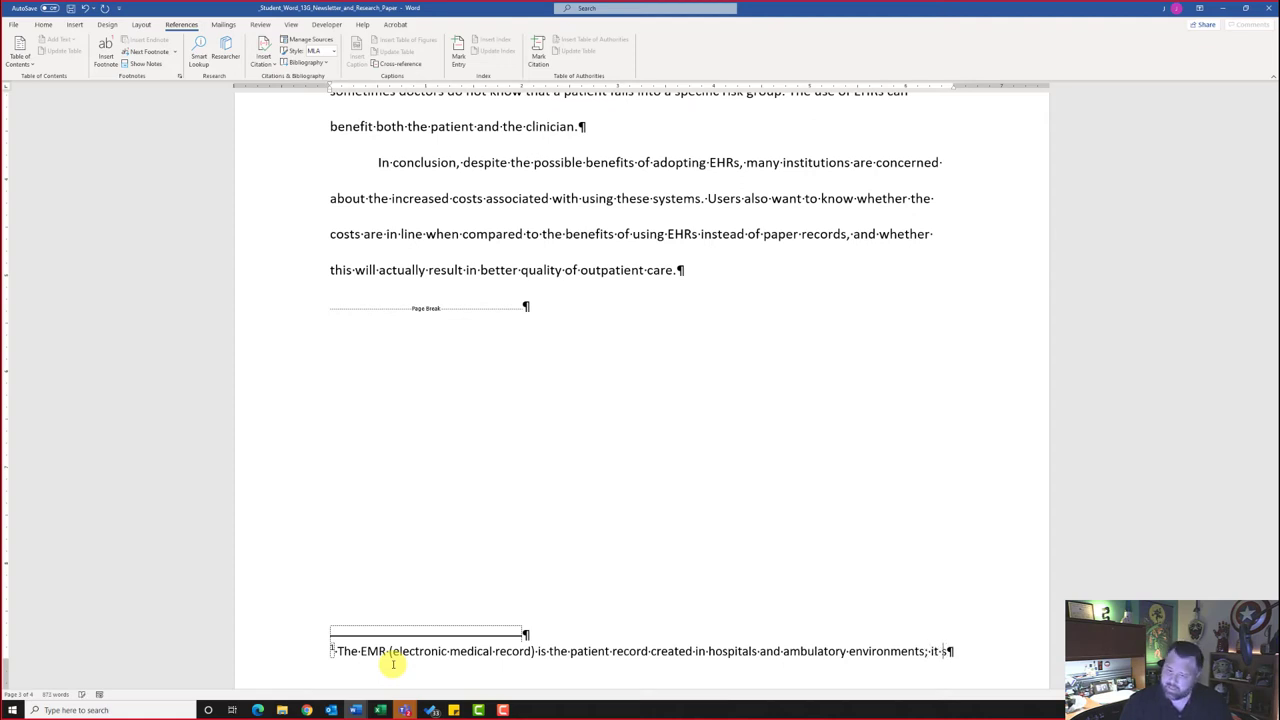
text(erves as)
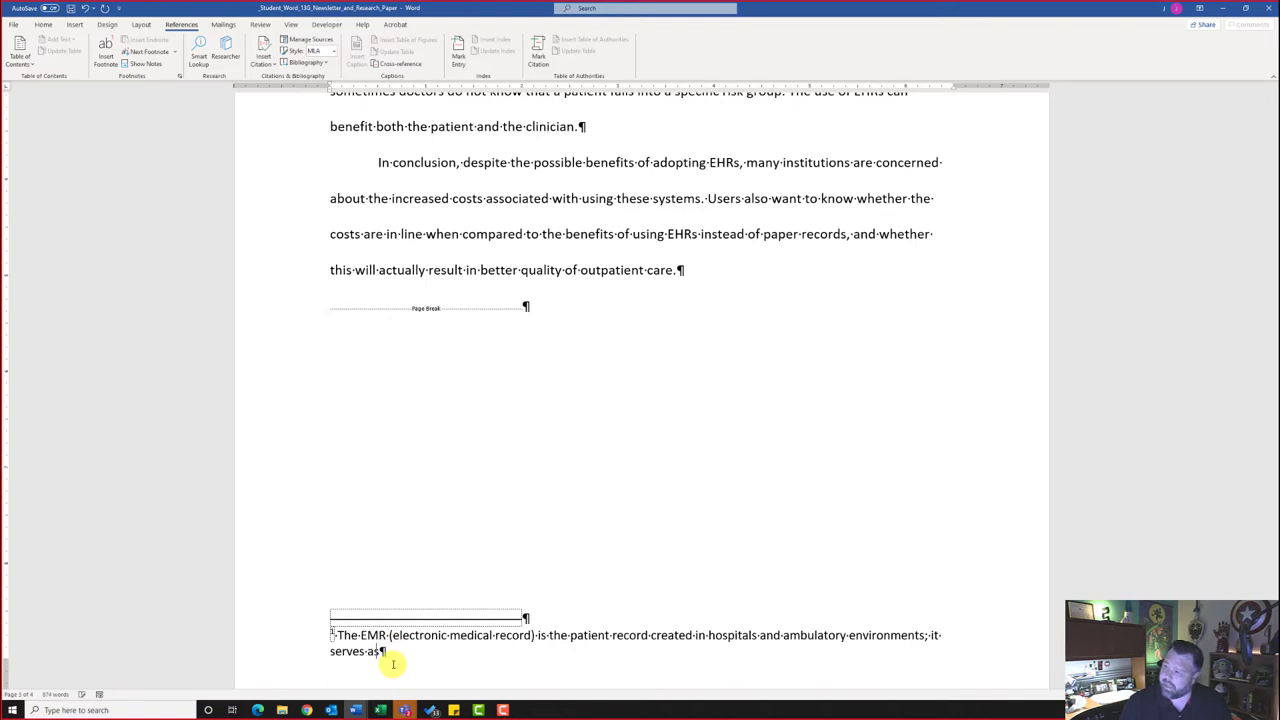
text( a data sour)
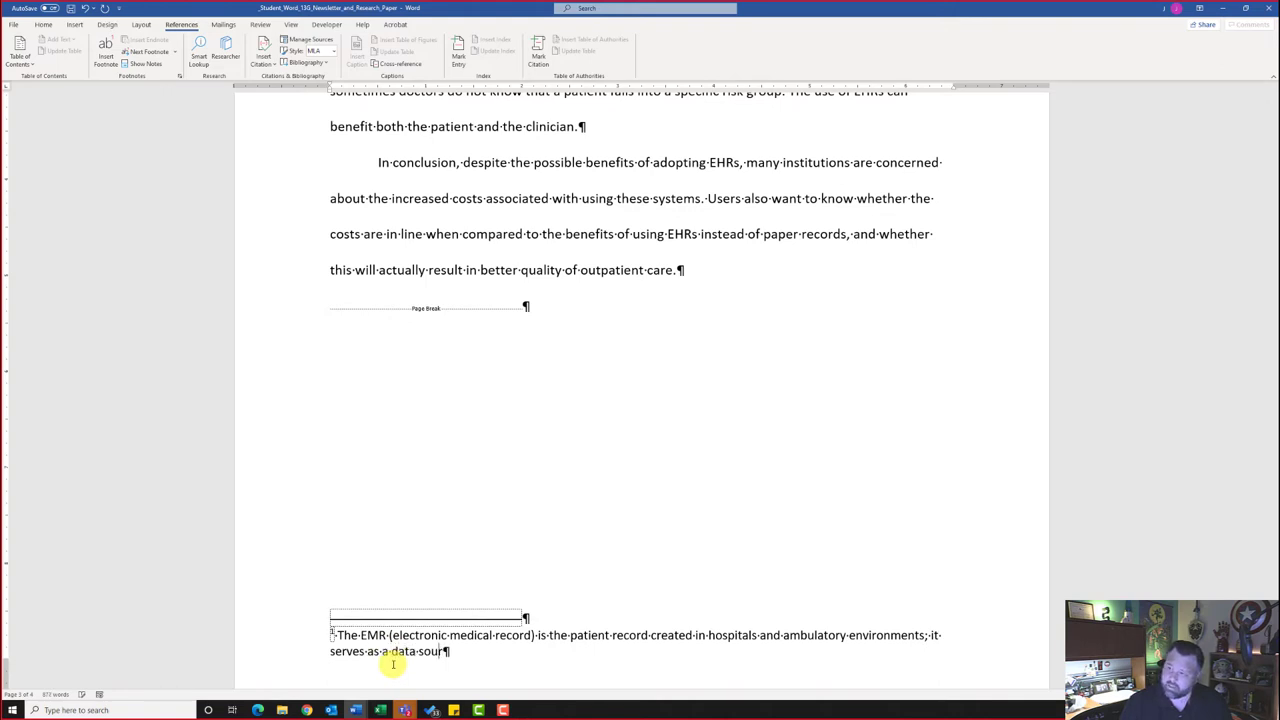
text(ce for other systems.)
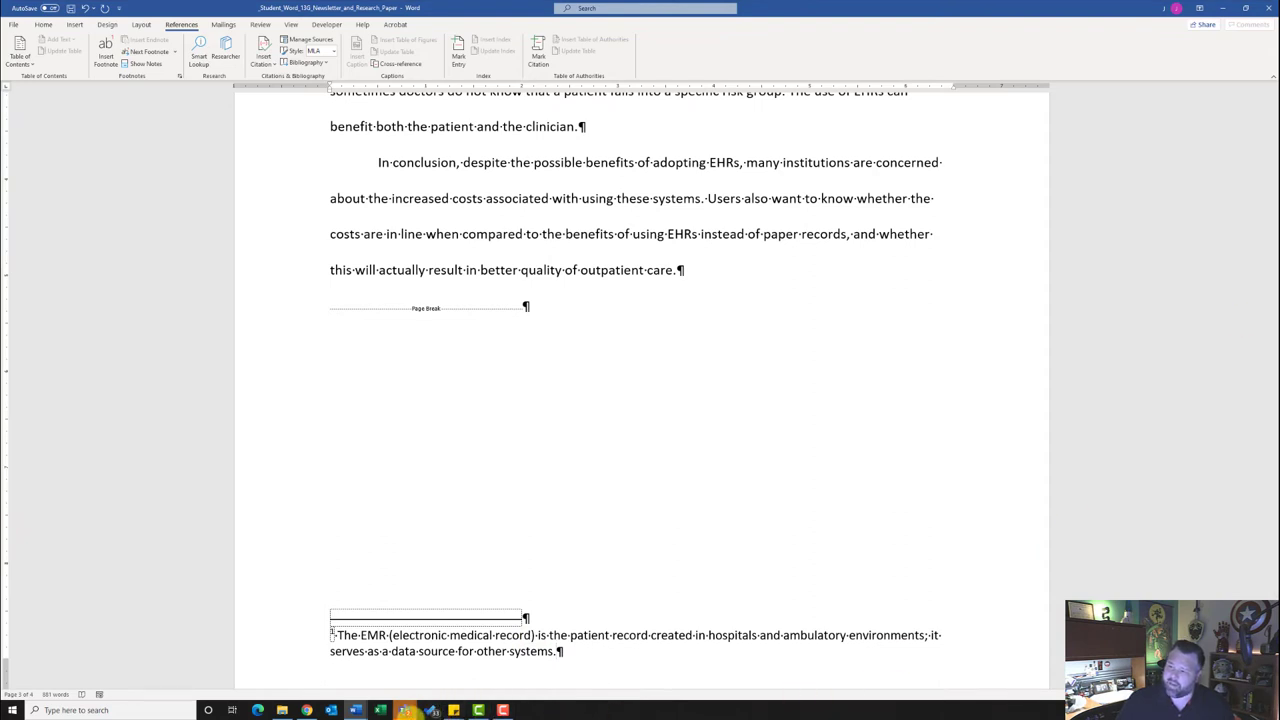
mouse_move(410, 708)
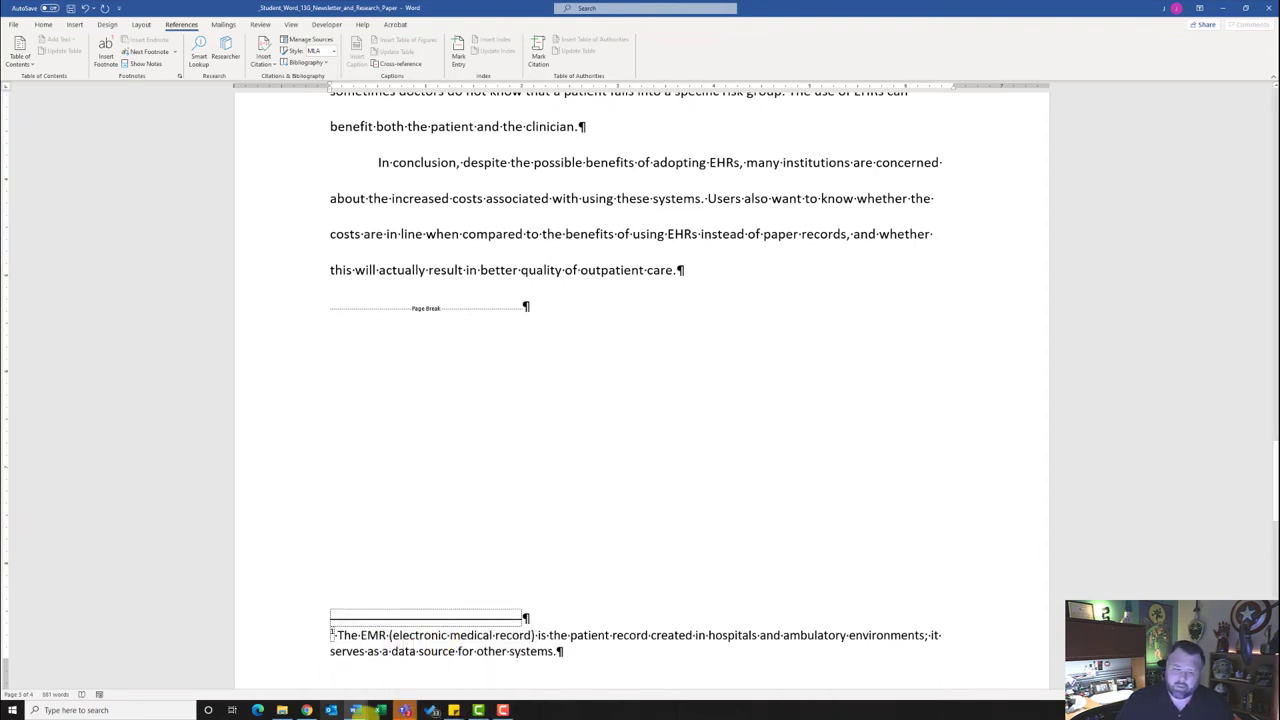
drag(572, 651, 340, 635)
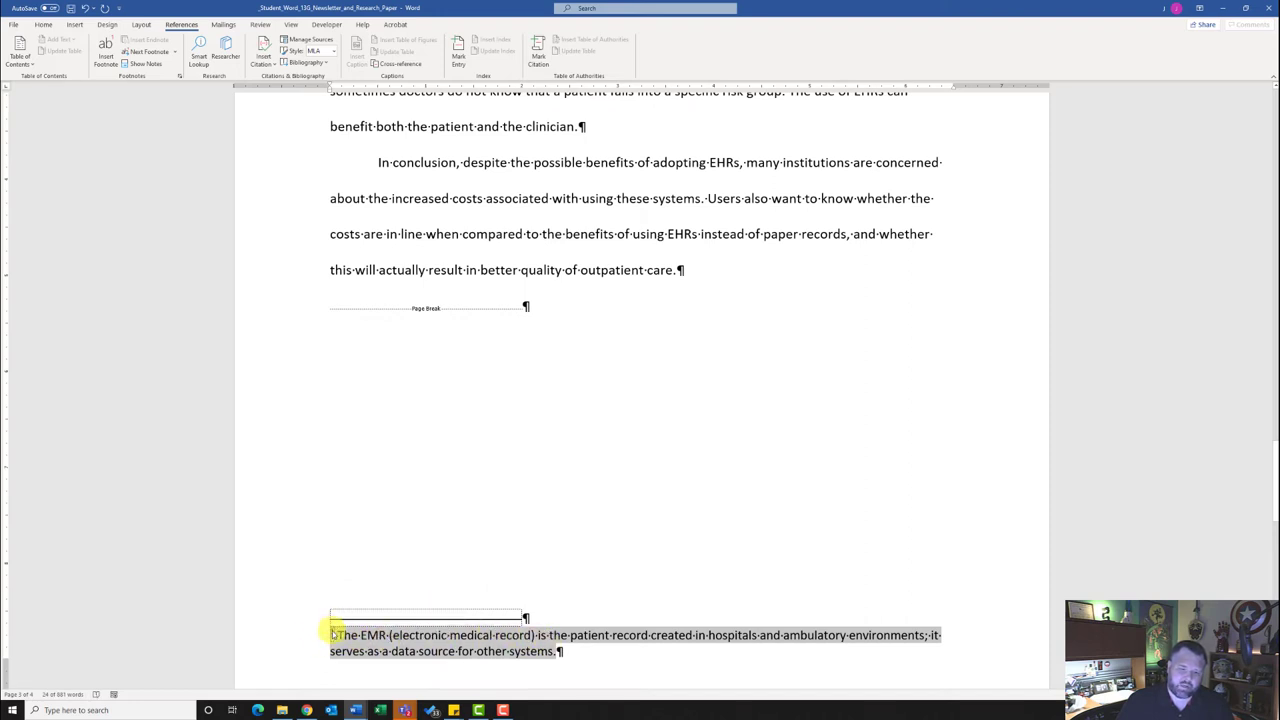
right_click(437, 641)
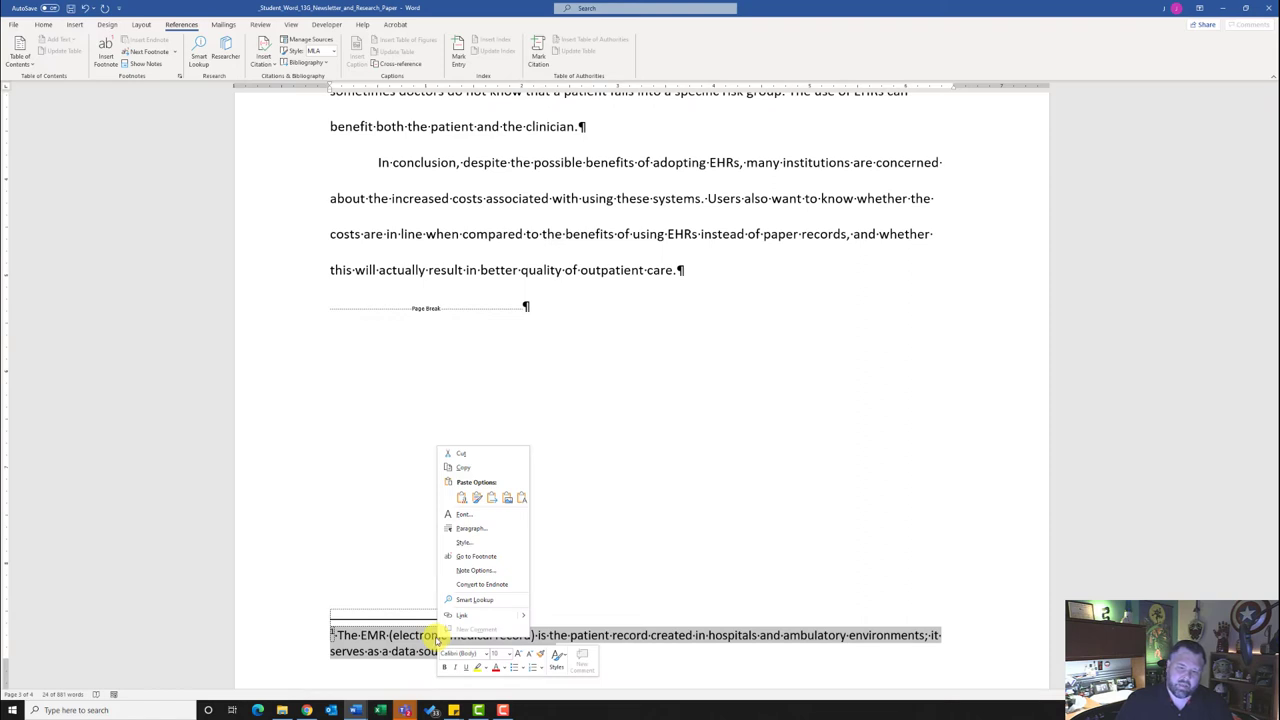
click(474, 544)
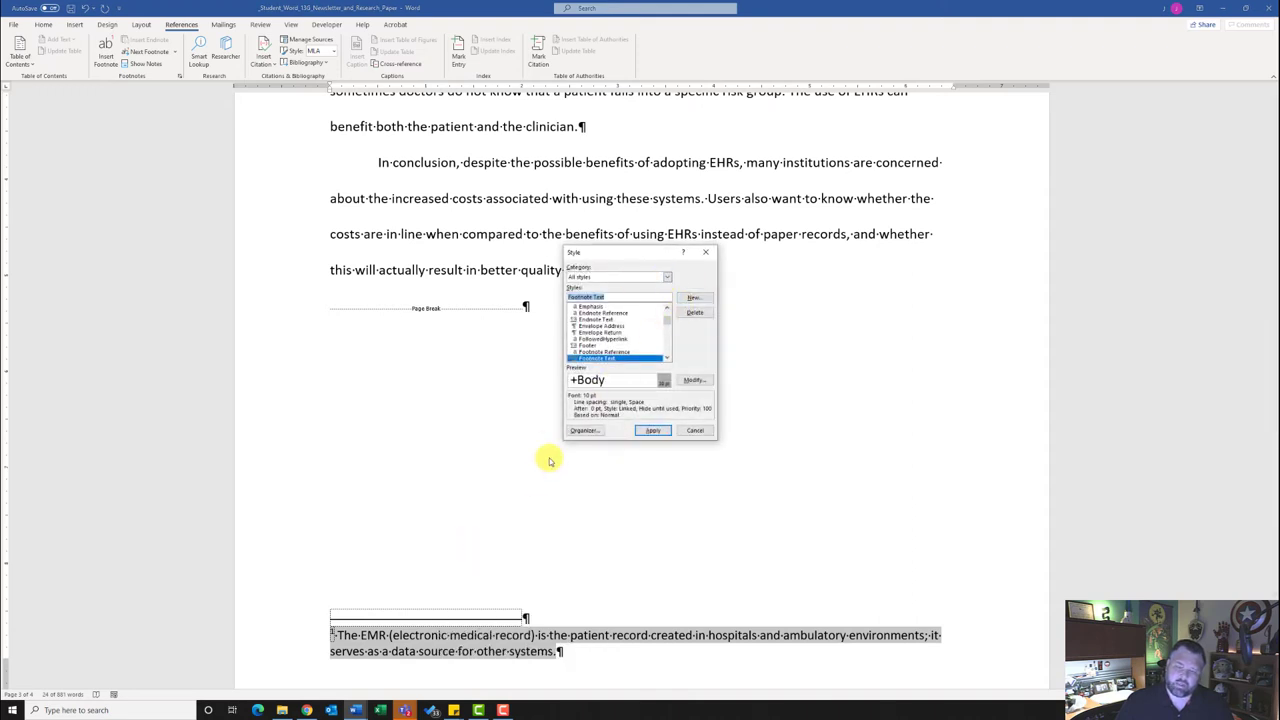
click(705, 252)
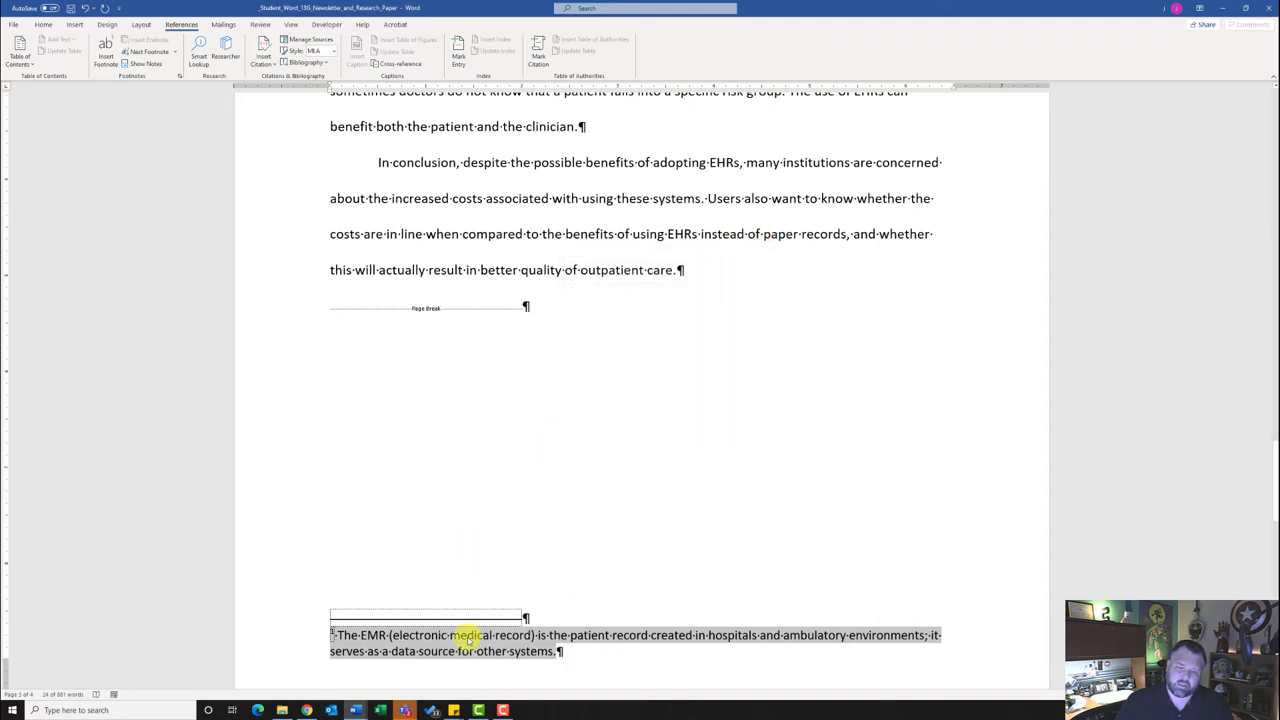
- Start modifying the Footnote Text style of the EMR footnote and set its font size to 11 pt
right_click(444, 645)
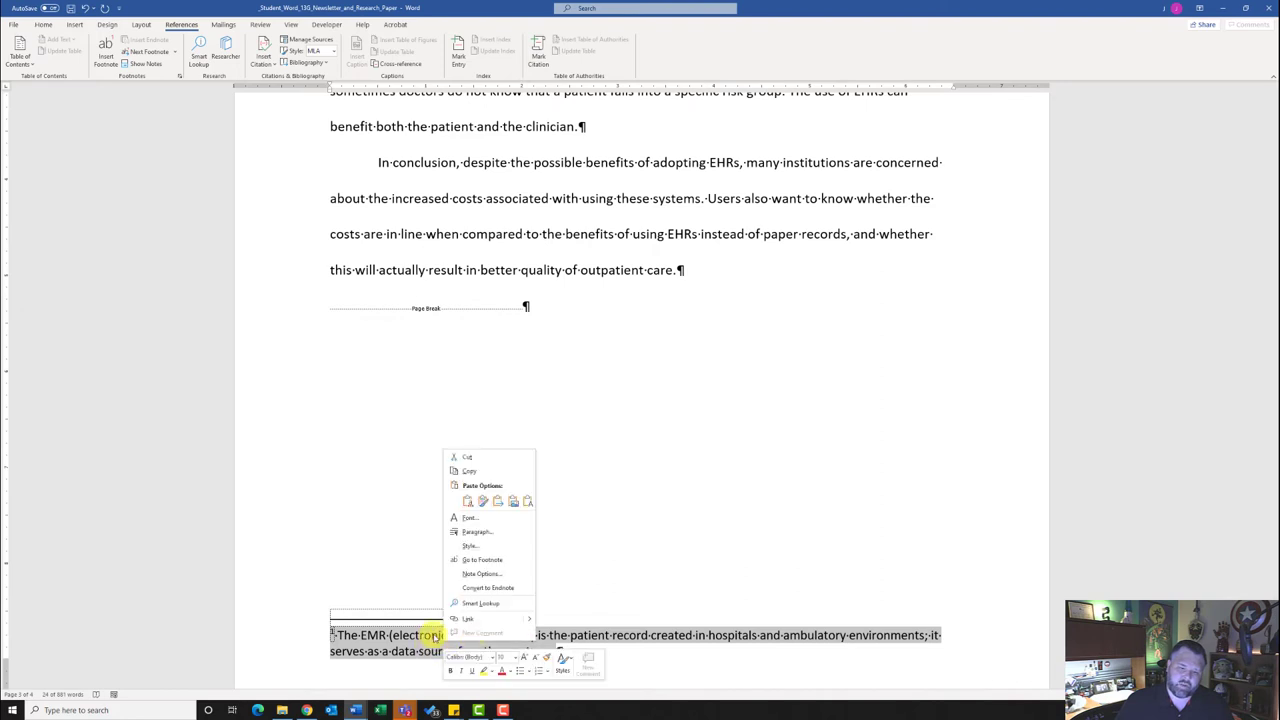
click(494, 548)
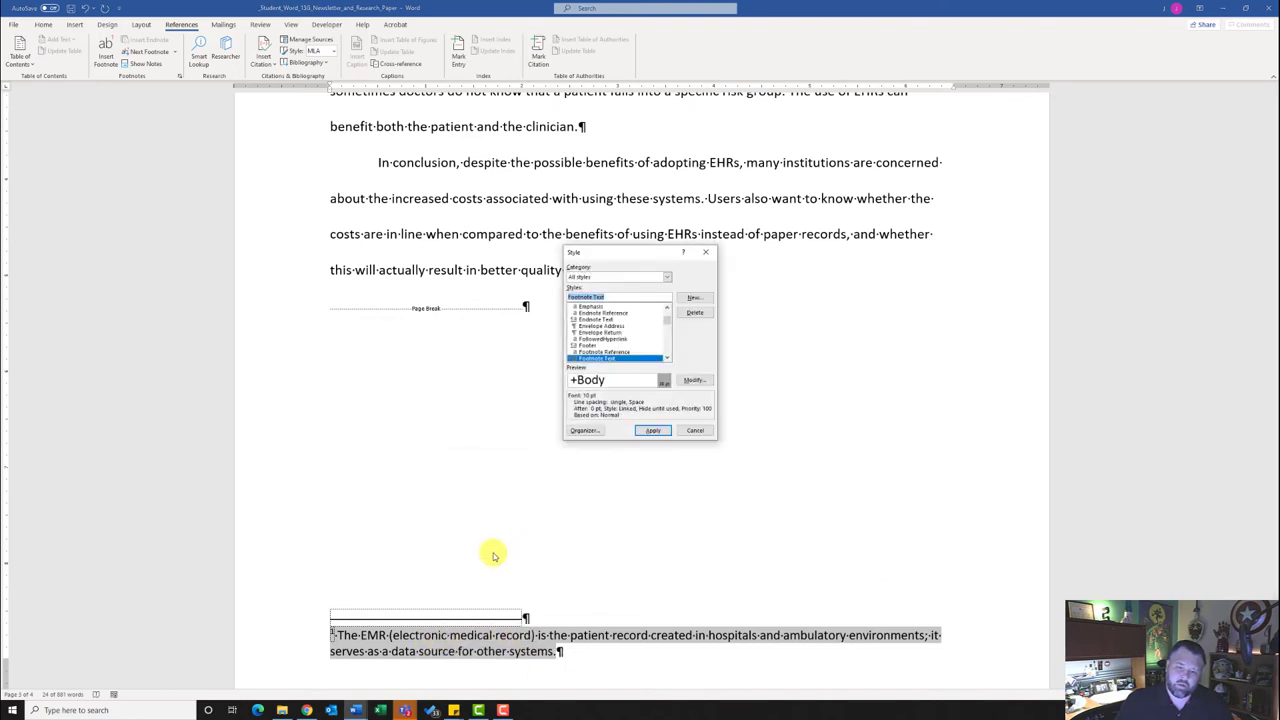
click(697, 381)
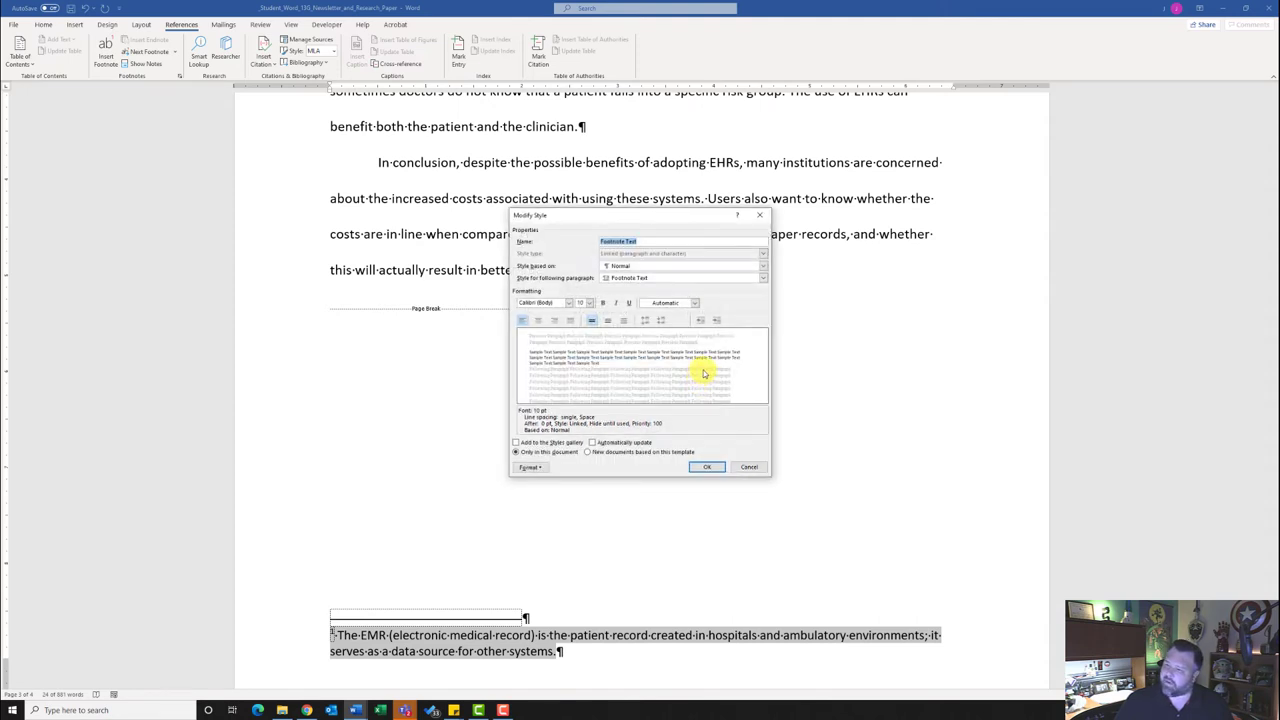
click(588, 303)
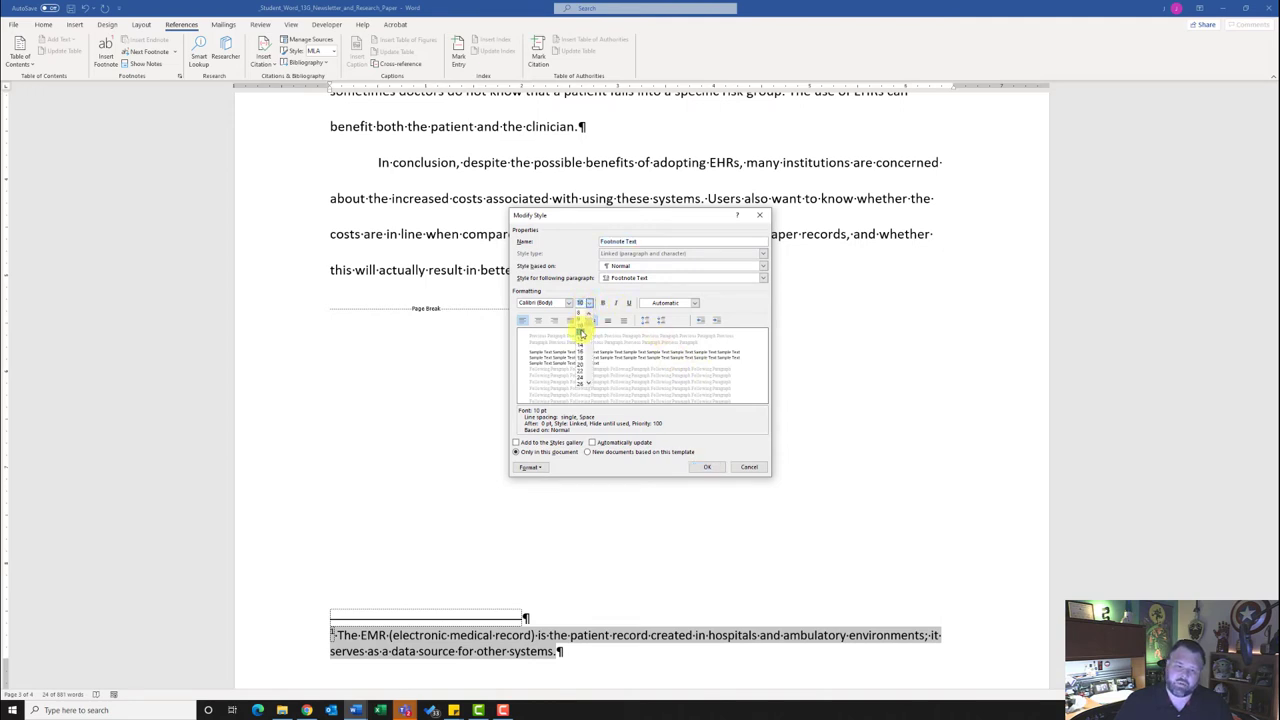
click(581, 331)
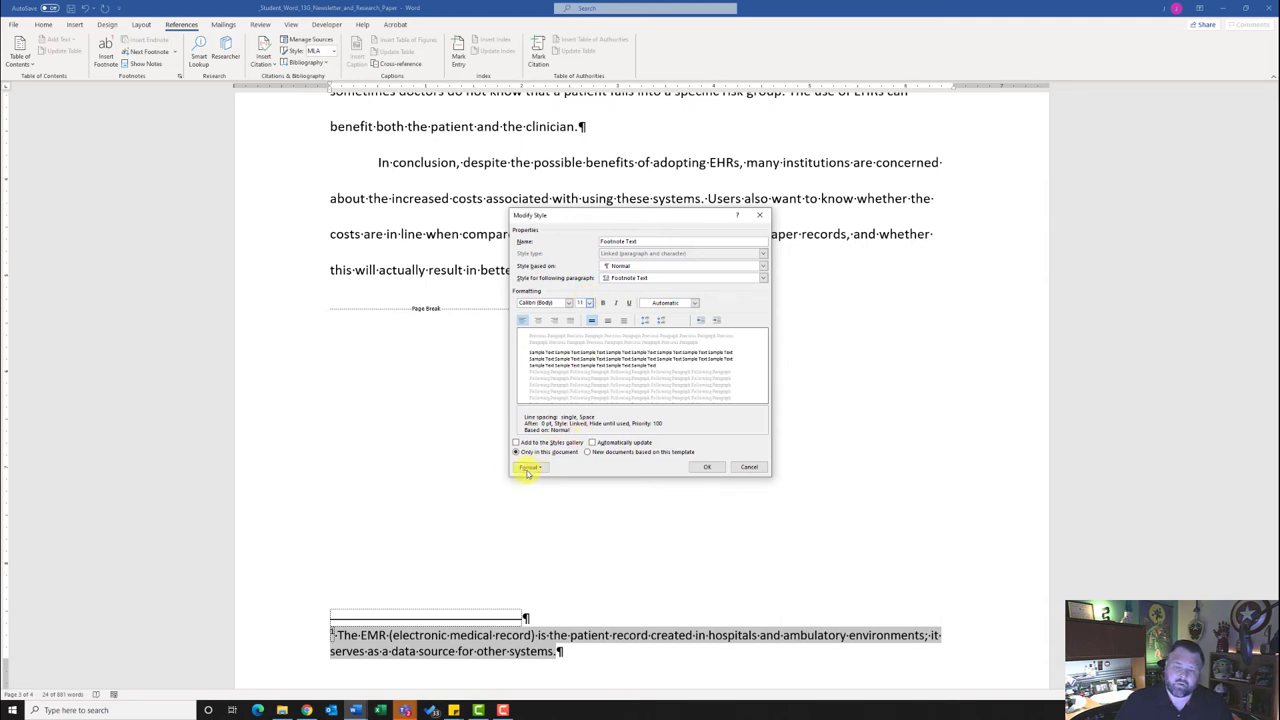
- Give the Footnote Text style double line spacing and a 0.5" first-line indent in its paragraph format
click(530, 467)
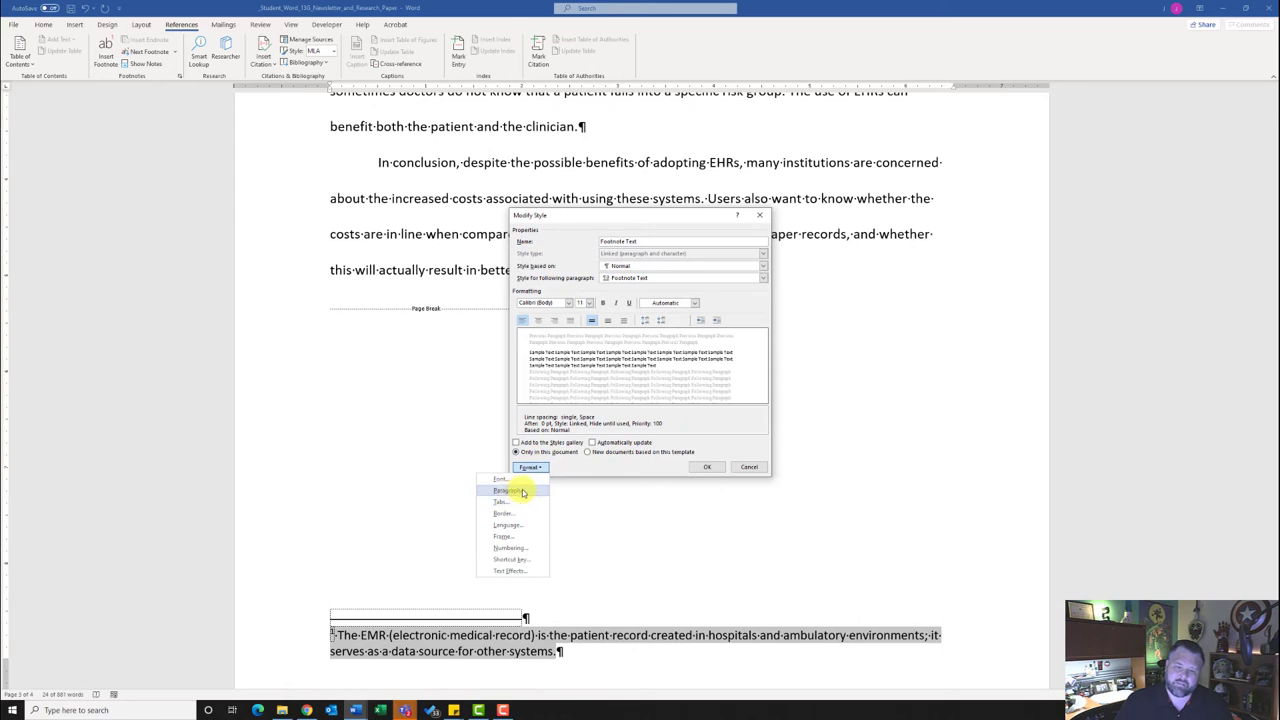
click(516, 491)
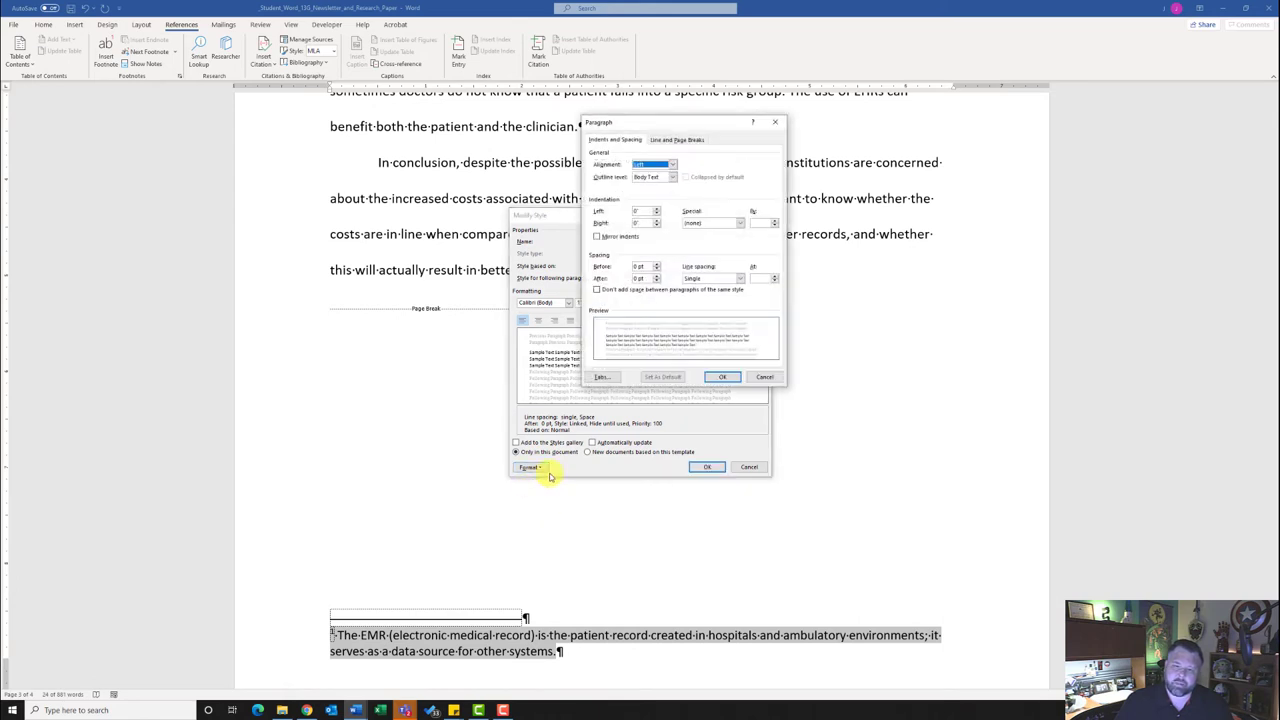
click(741, 279)
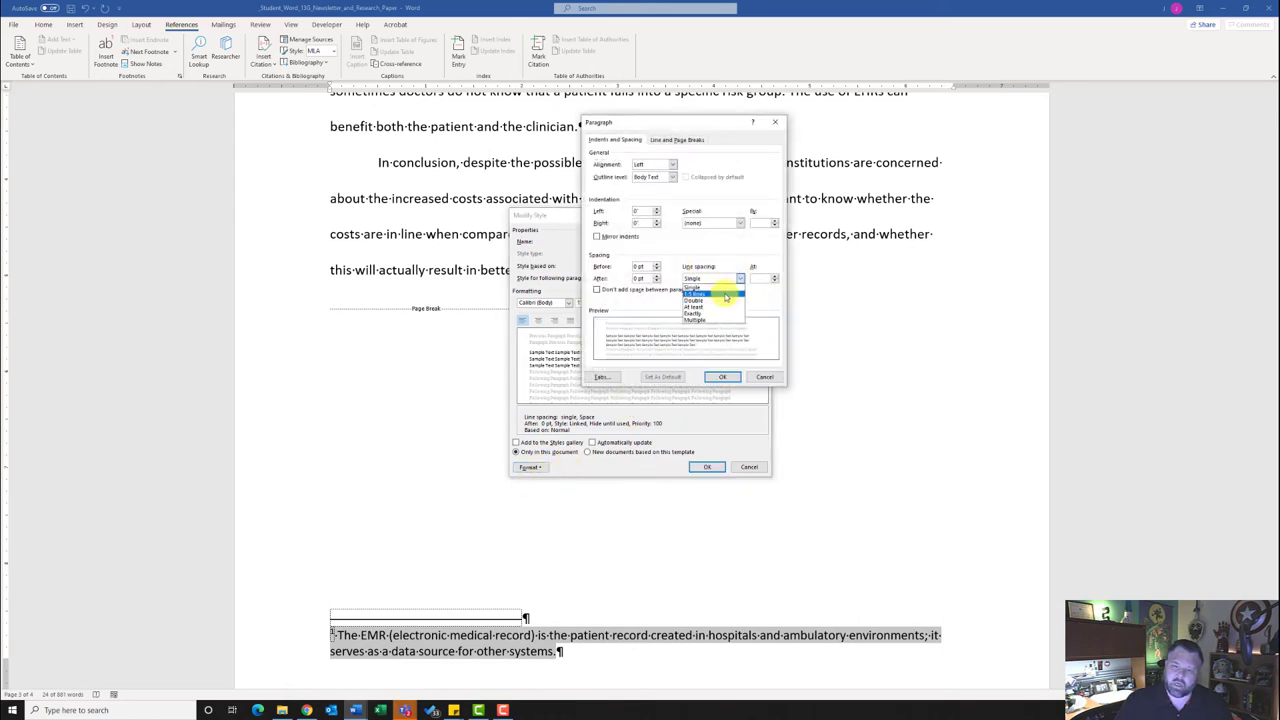
click(716, 301)
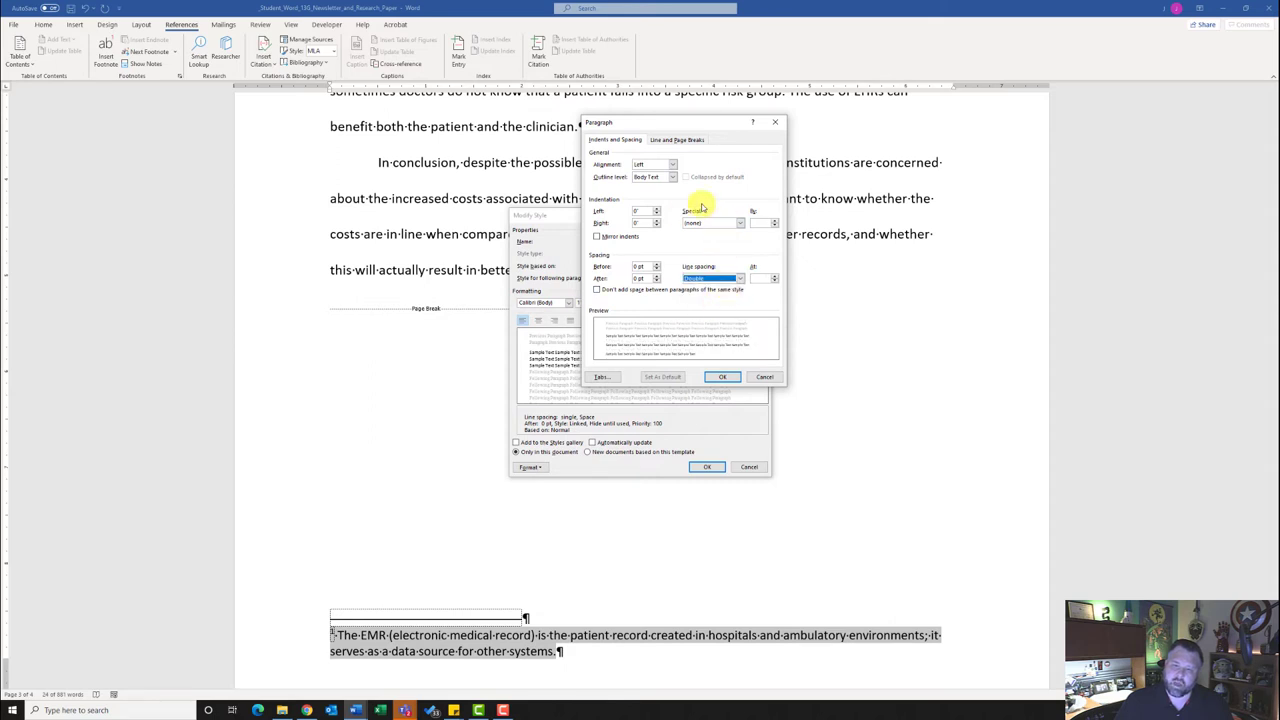
click(716, 222)
click(716, 239)
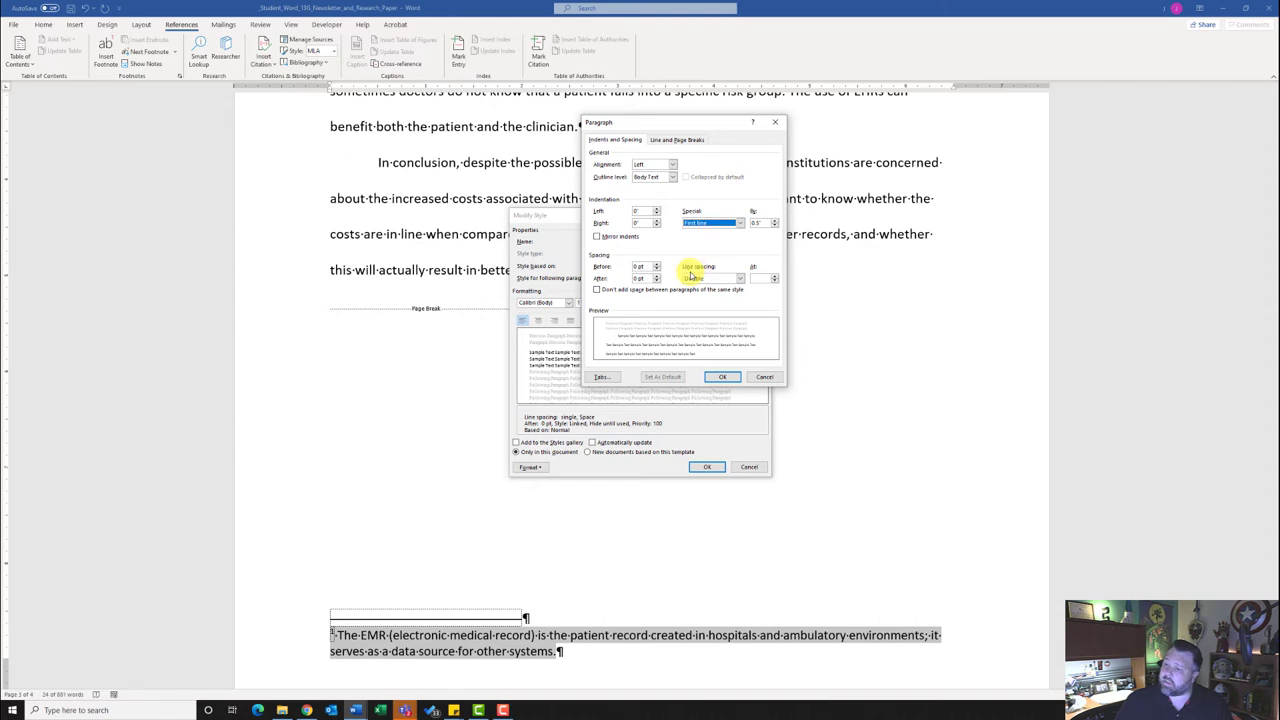
click(722, 377)
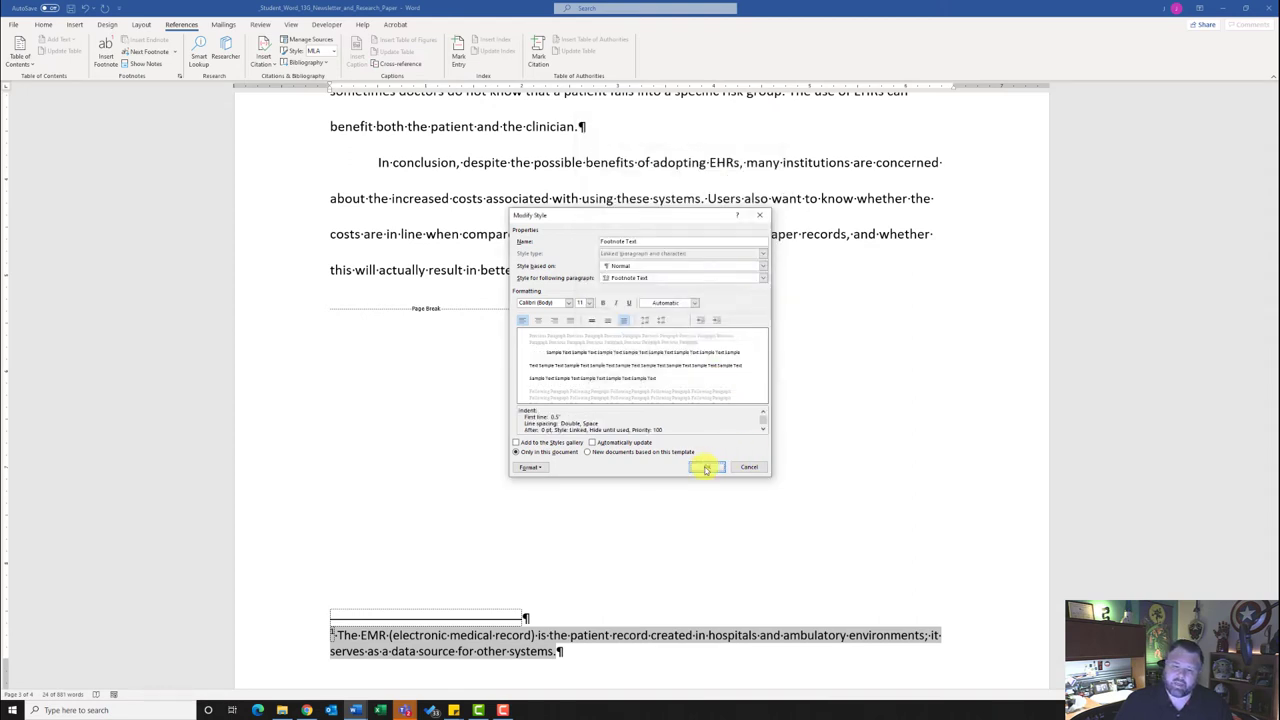
- Save the modified Footnote Text style and apply it to the EMR footnote
click(706, 469)
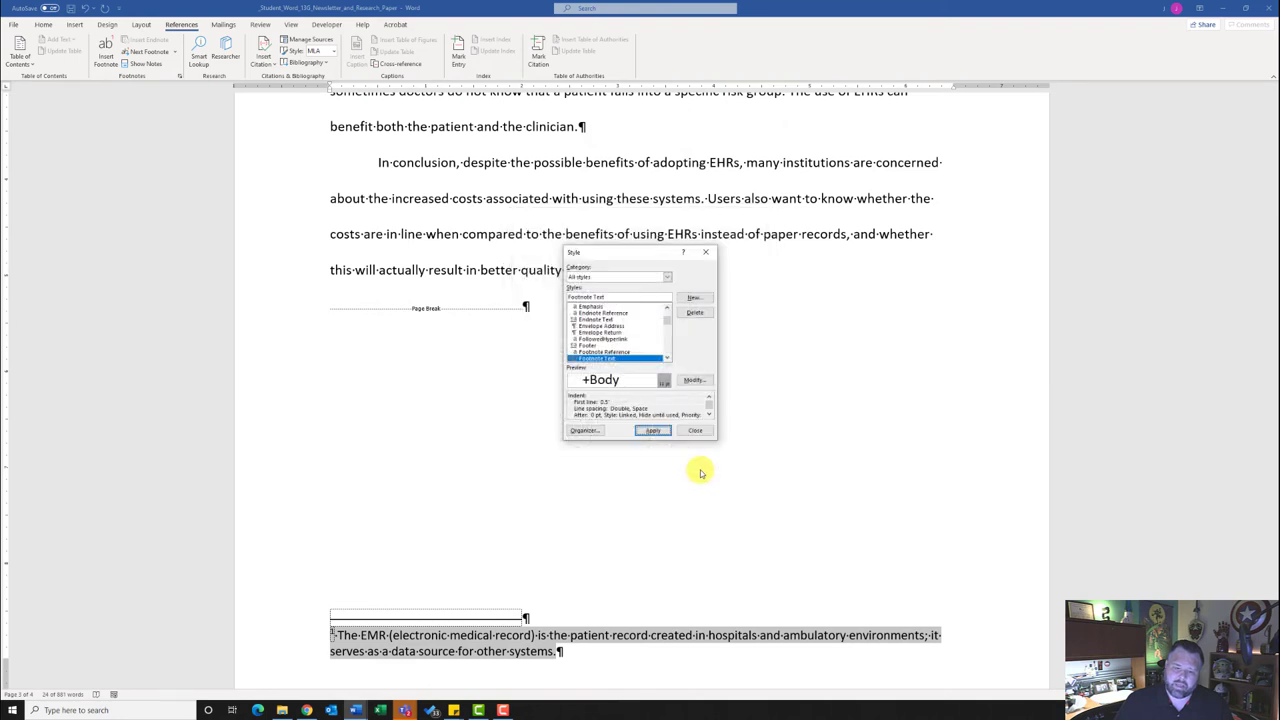
click(655, 431)
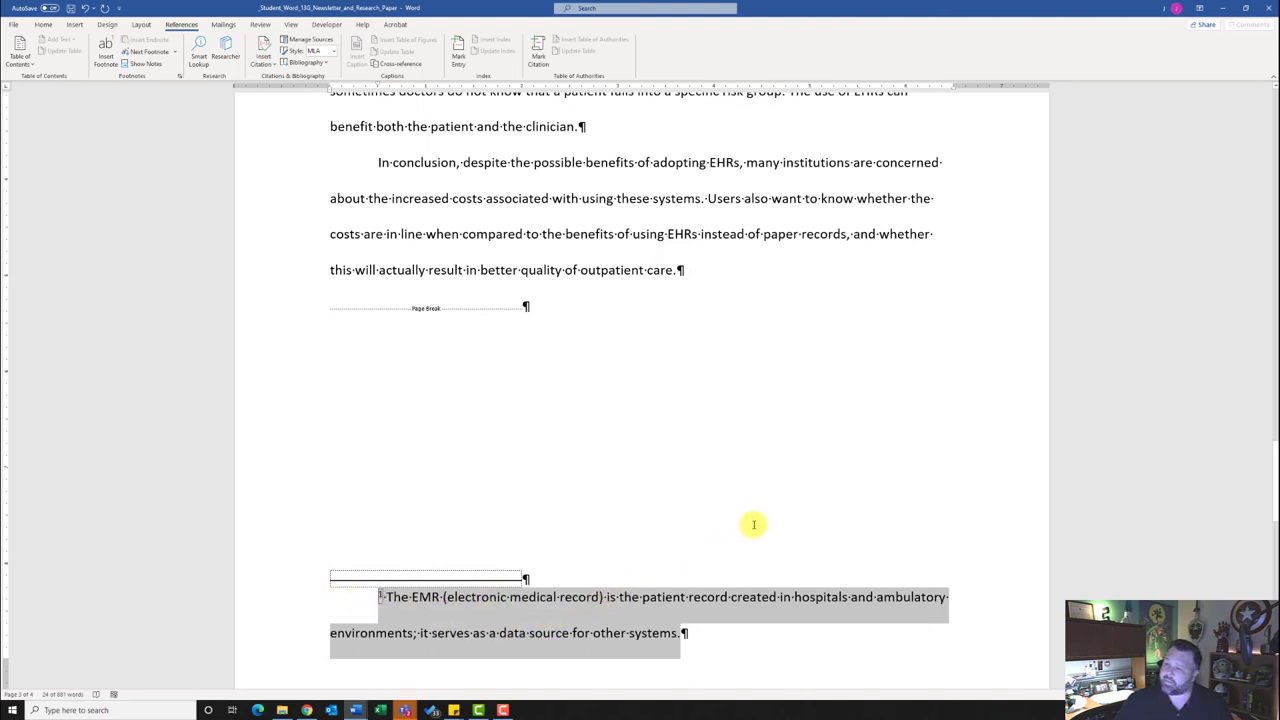
- Place the insertion point before the period ending "EHRs is lacking" in the second body paragraph and choose MLA as the citation style
scroll(677, 531, up, 15)
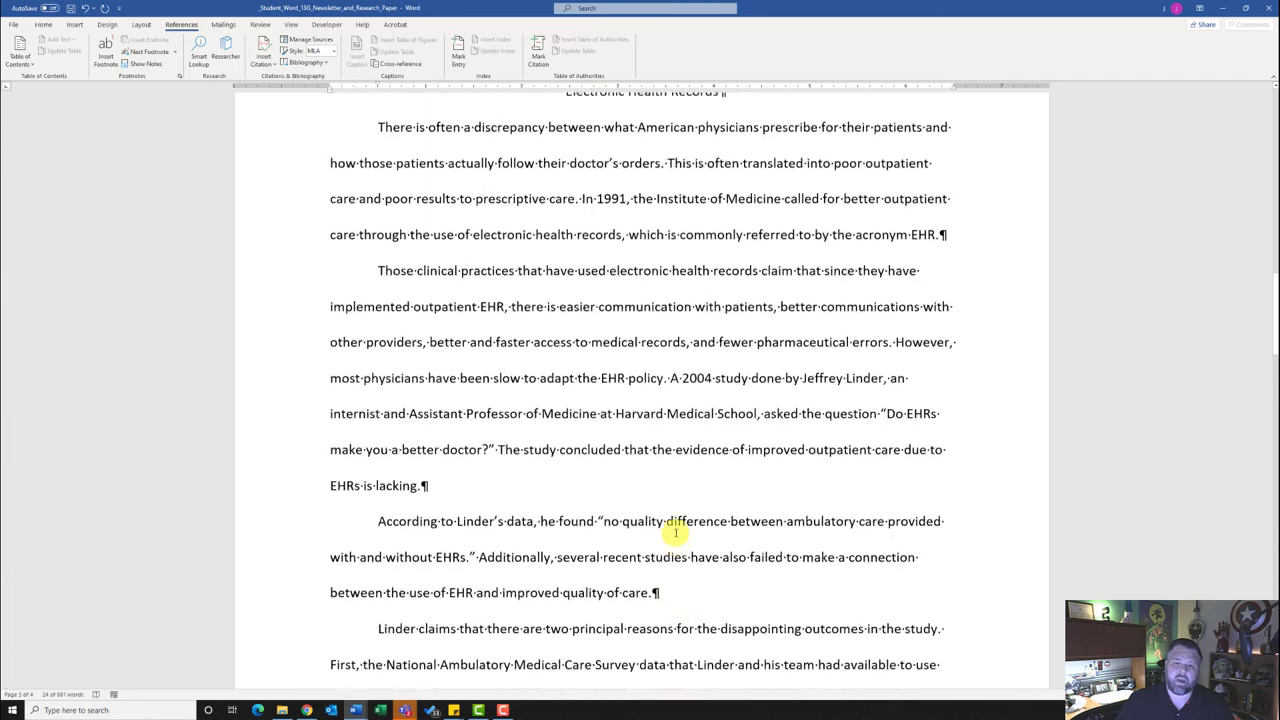
scroll(676, 533, up, 3)
scroll(676, 533, down, 4)
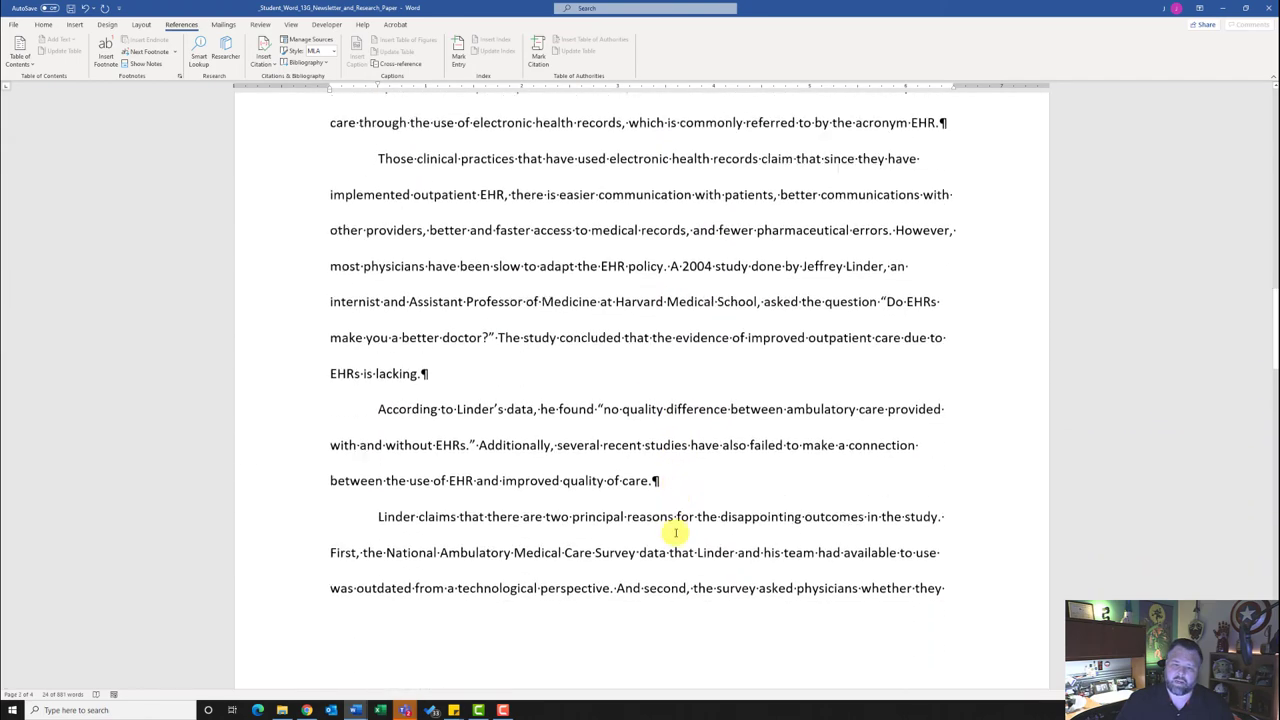
scroll(676, 533, down, 5)
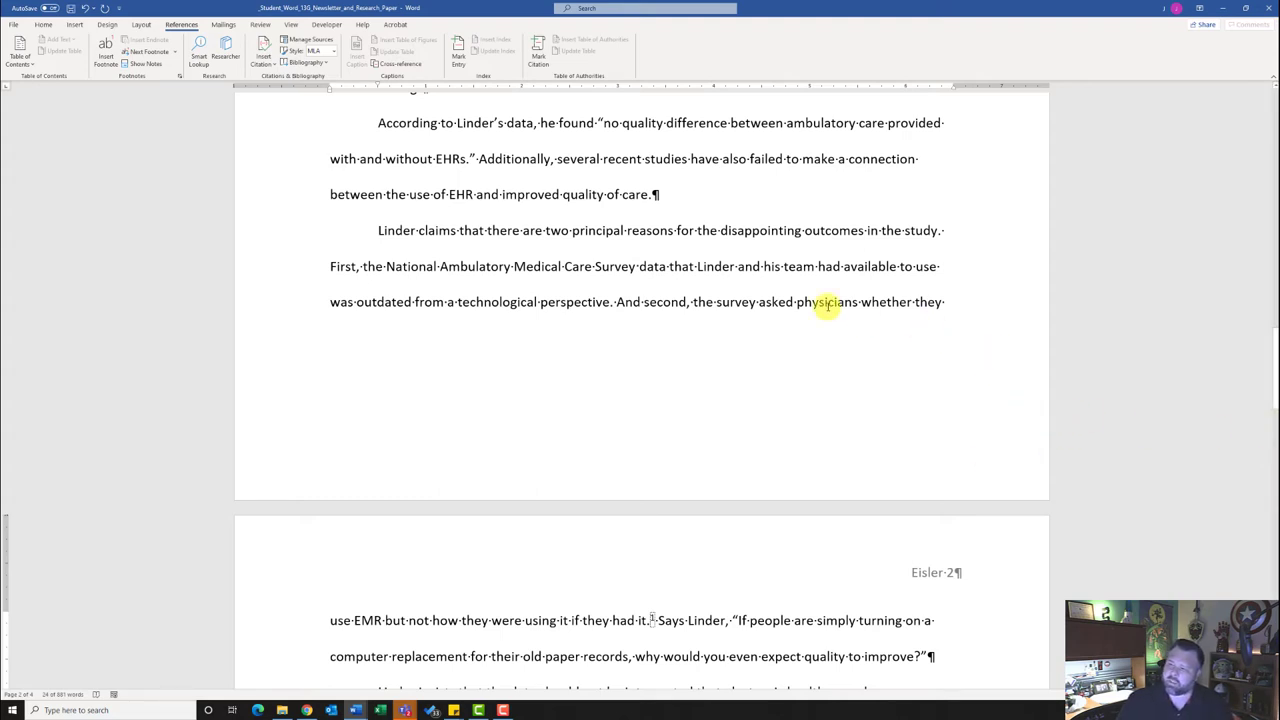
scroll(568, 264, up, 3)
scroll(566, 267, up, 2)
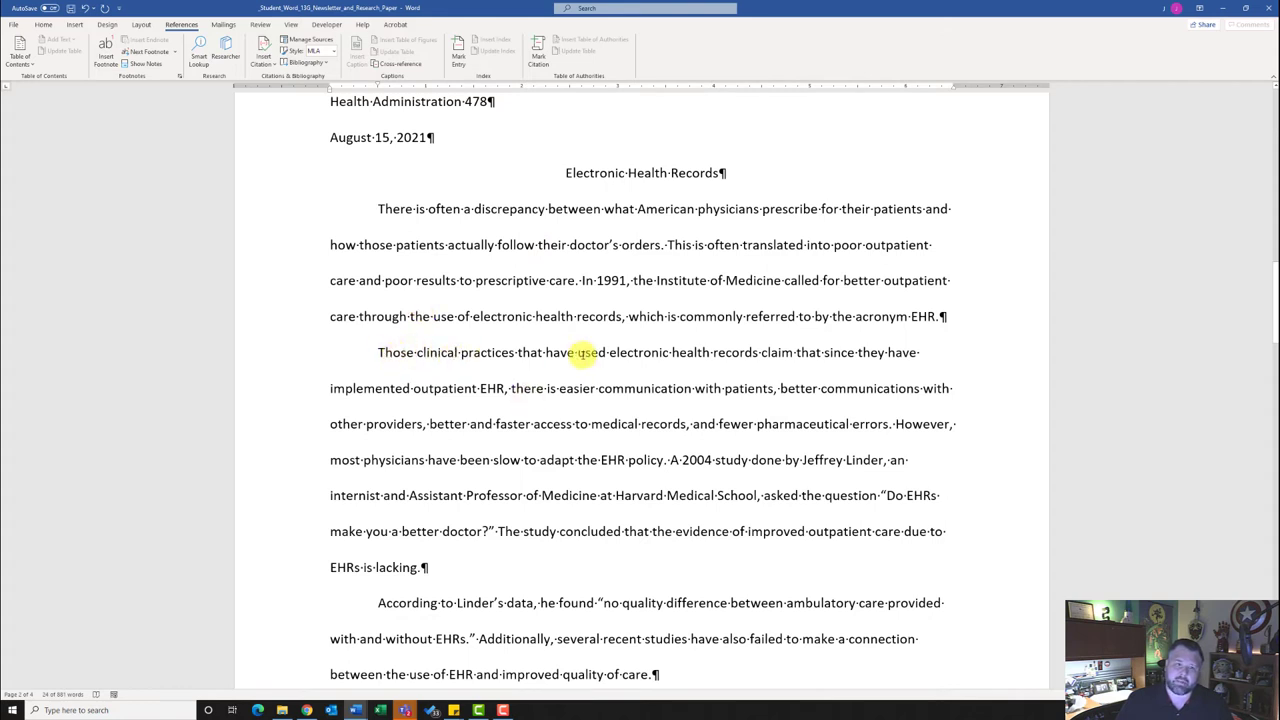
click(417, 567)
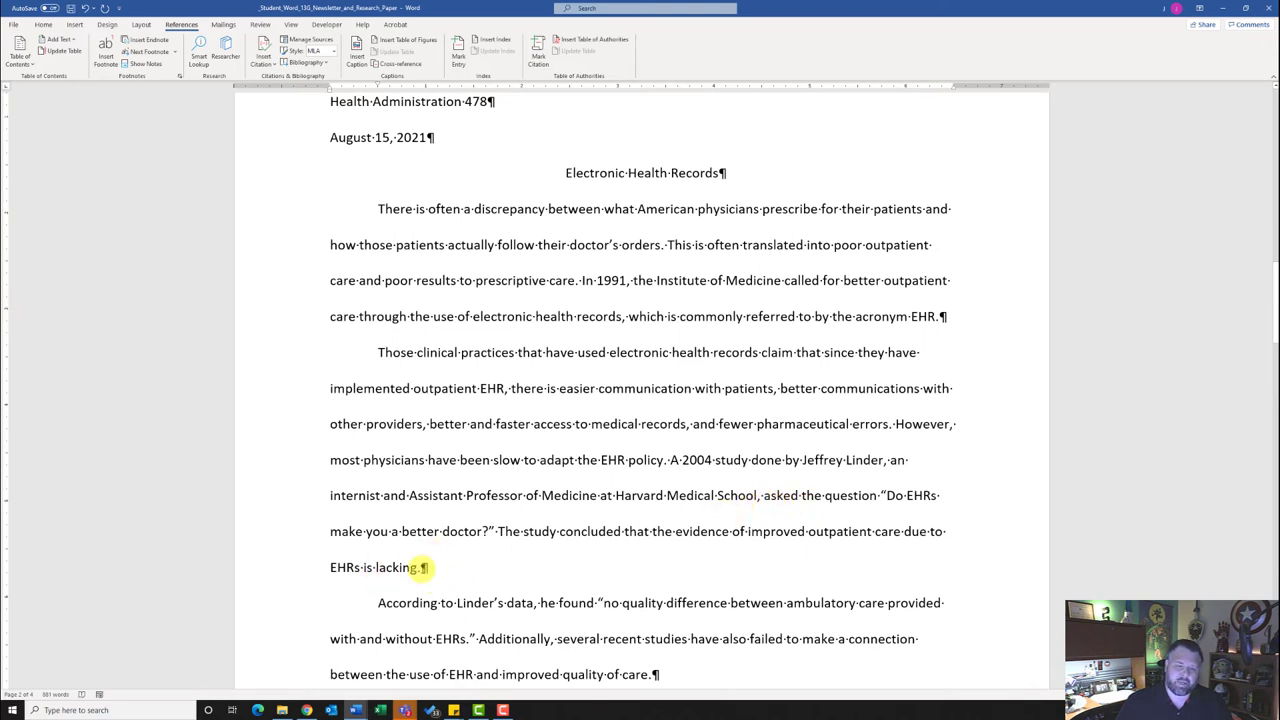
click(416, 567)
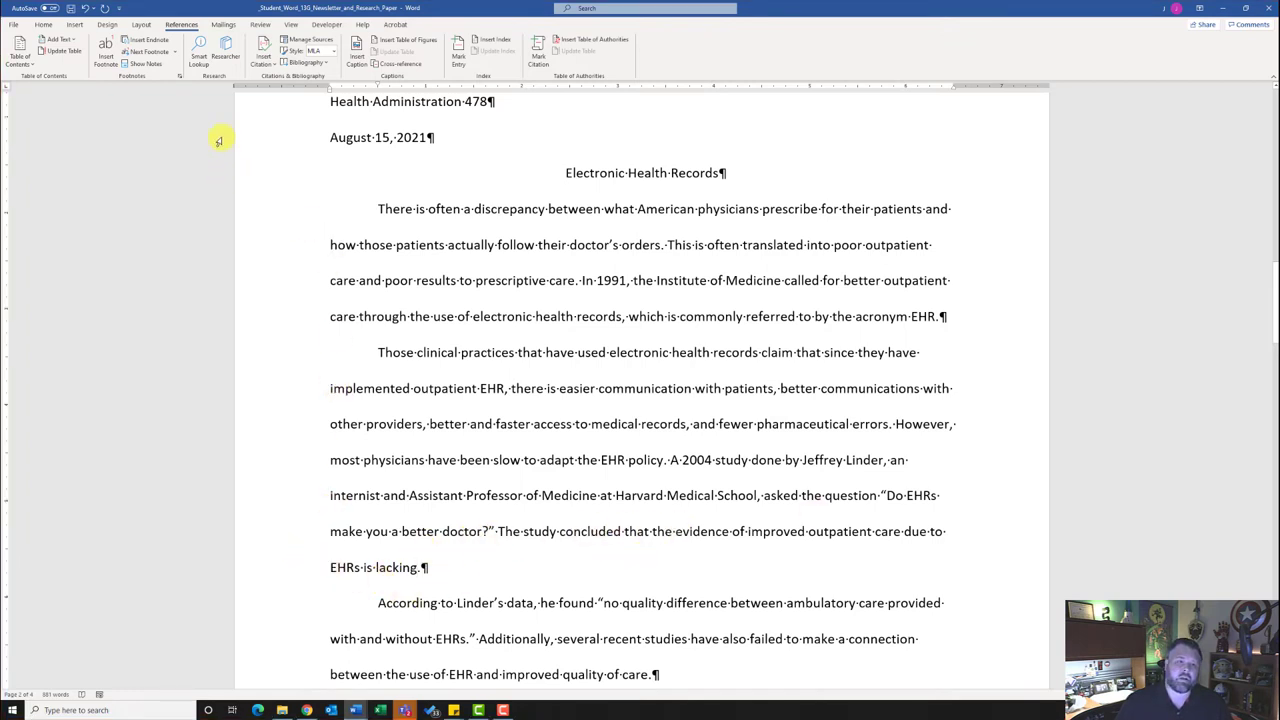
click(334, 387)
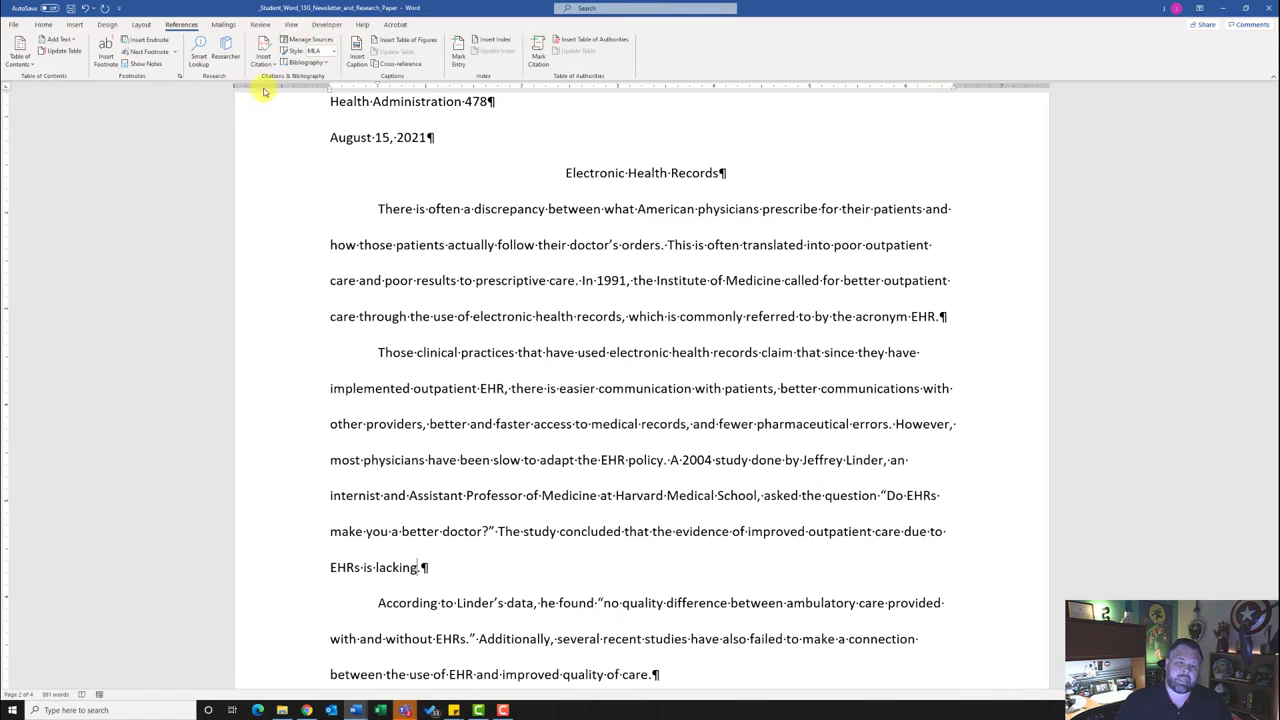
click(332, 50)
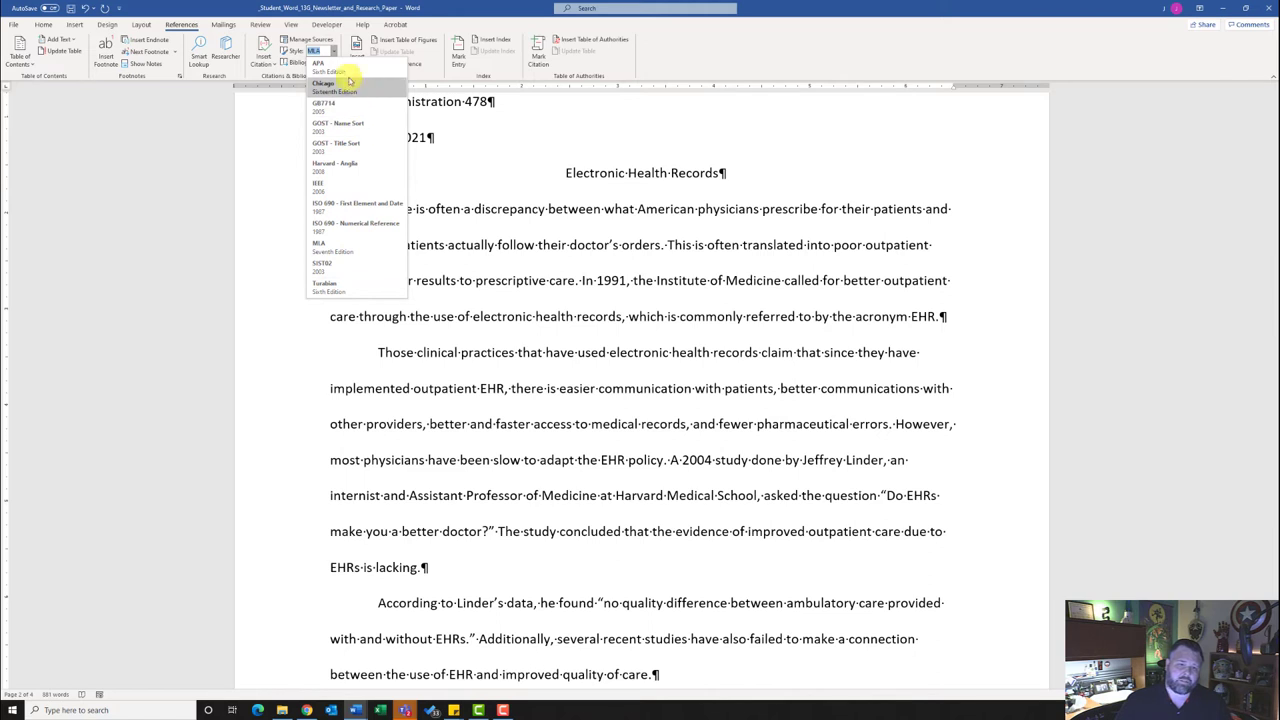
click(340, 249)
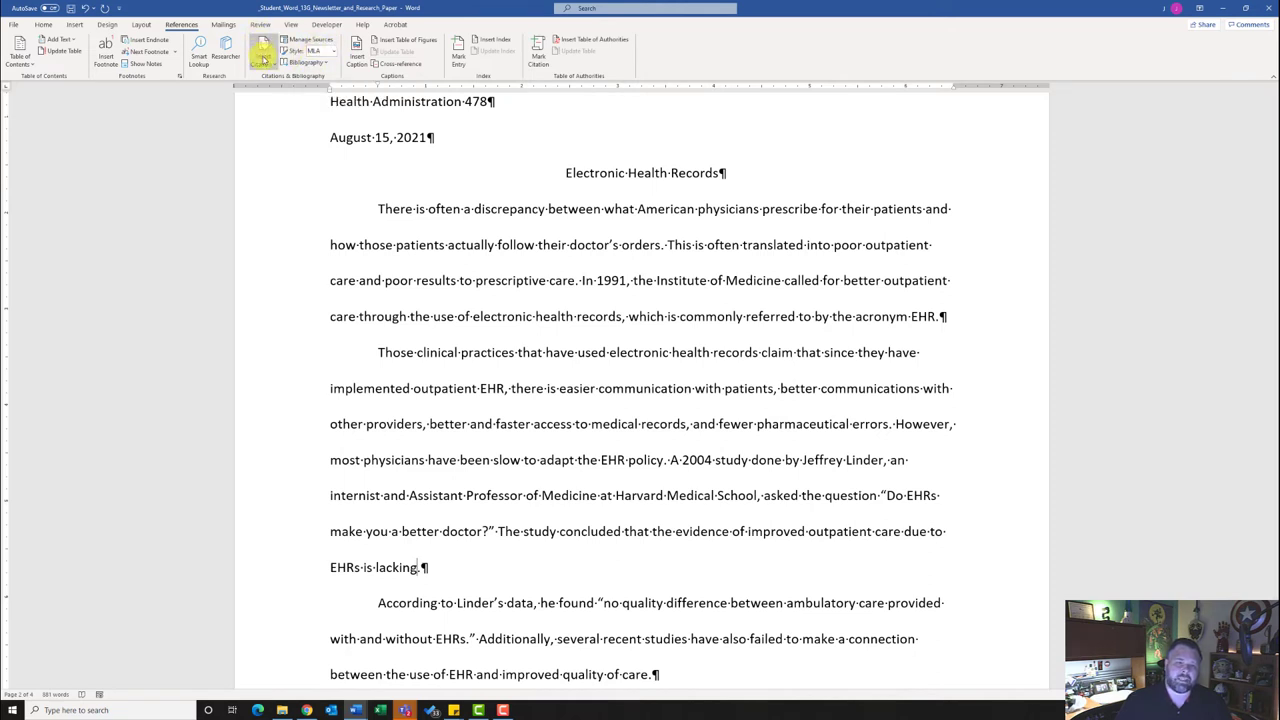
- Start adding a new citation source at the insertion point and set its source type to Web site
click(260, 55)
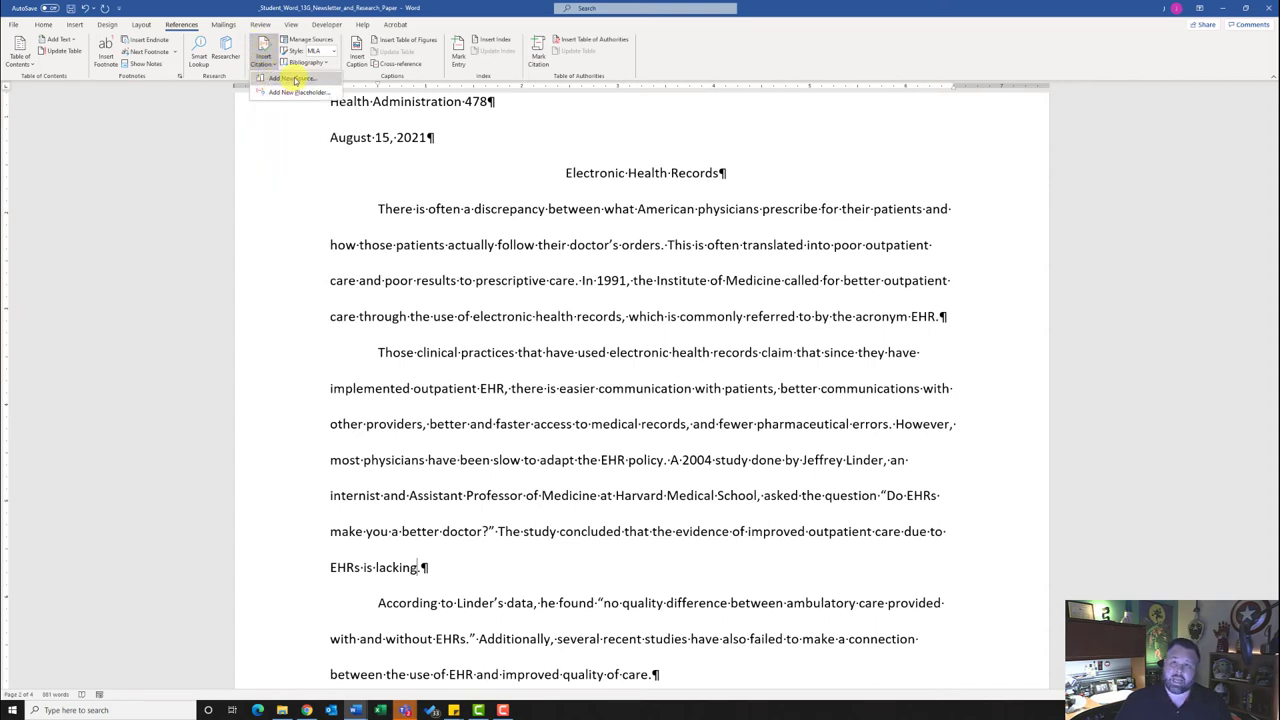
click(290, 79)
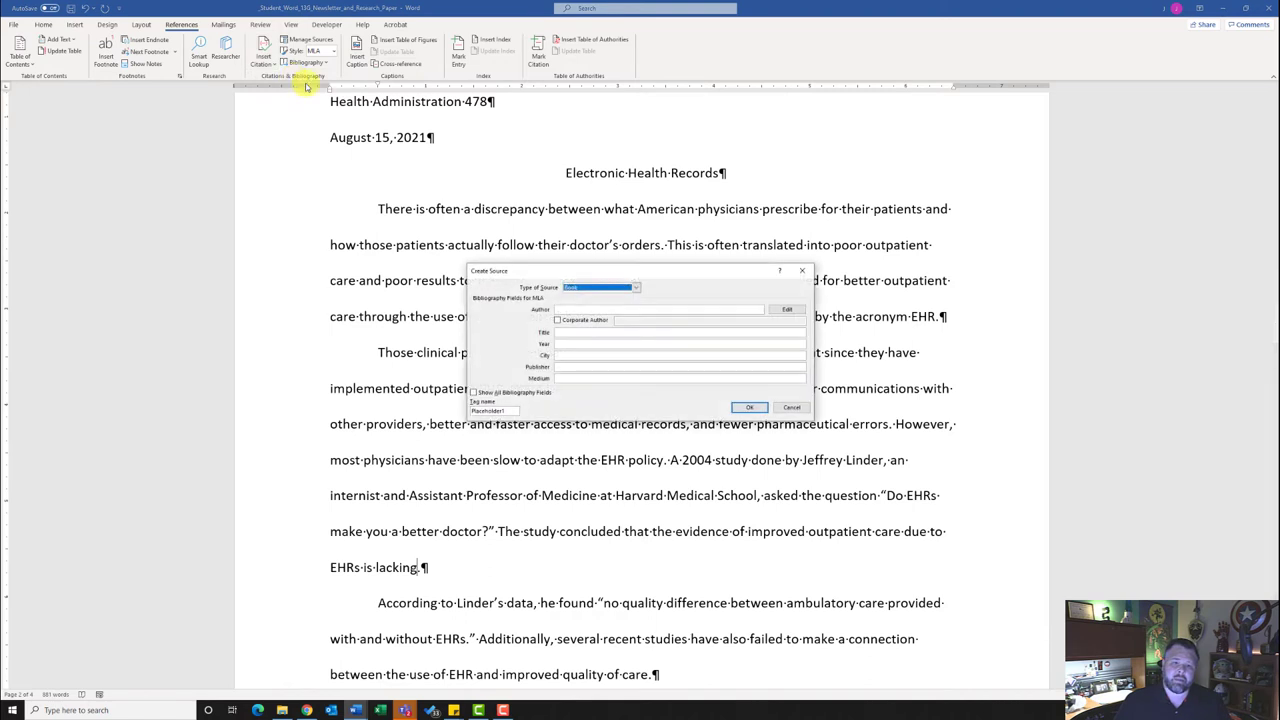
drag(613, 274, 599, 204)
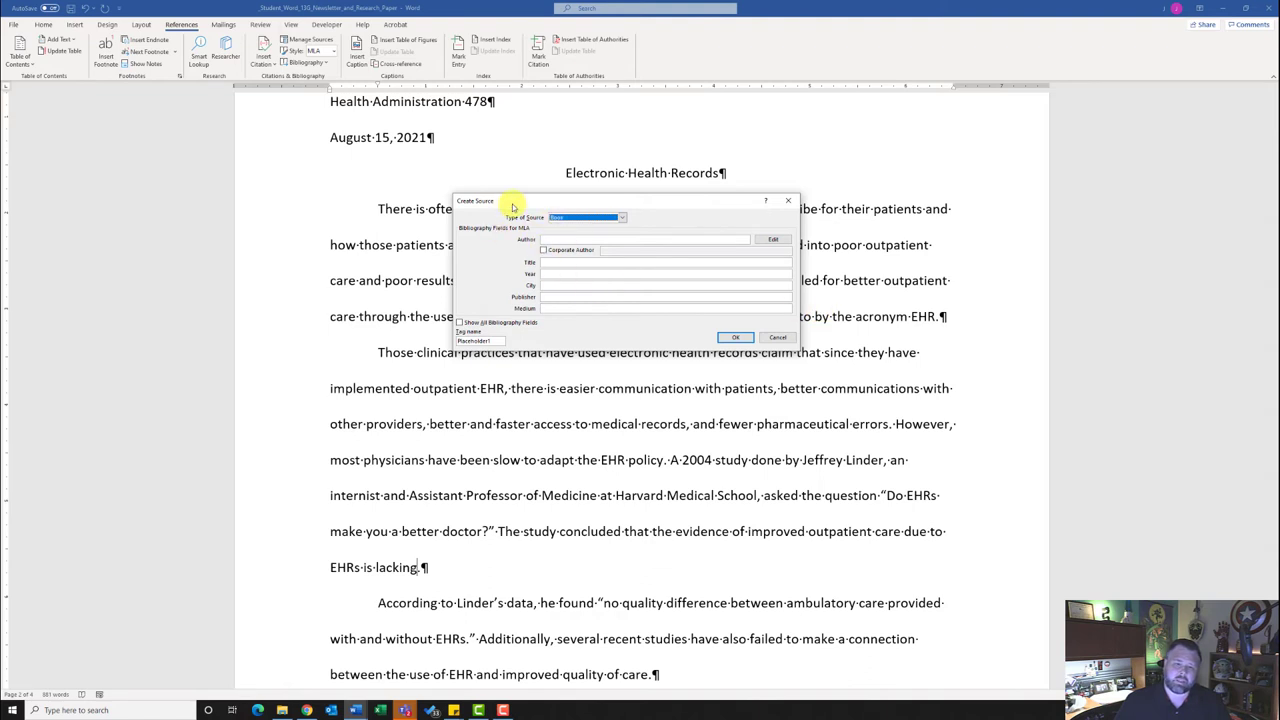
click(622, 218)
drag(623, 230, 621, 238)
click(591, 241)
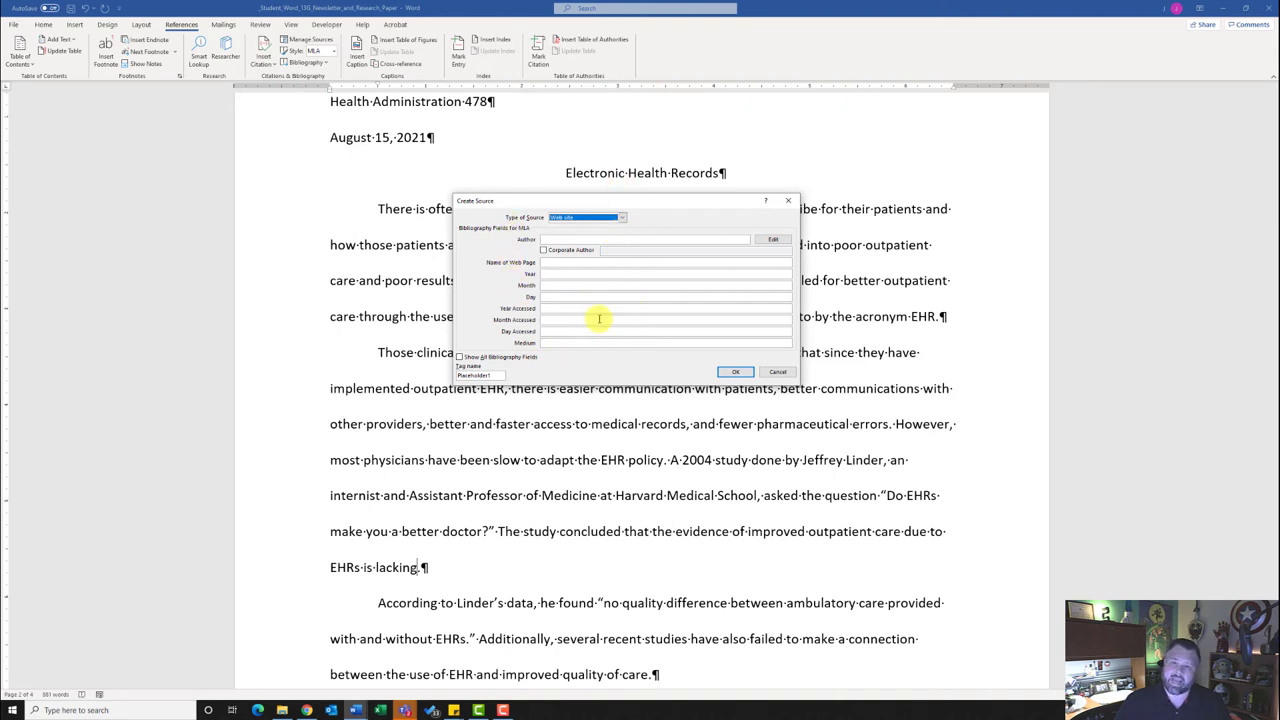
- Enter the author's name and the web page name "Do EMRS Make You a Better Doctor?" for the source
click(578, 239)
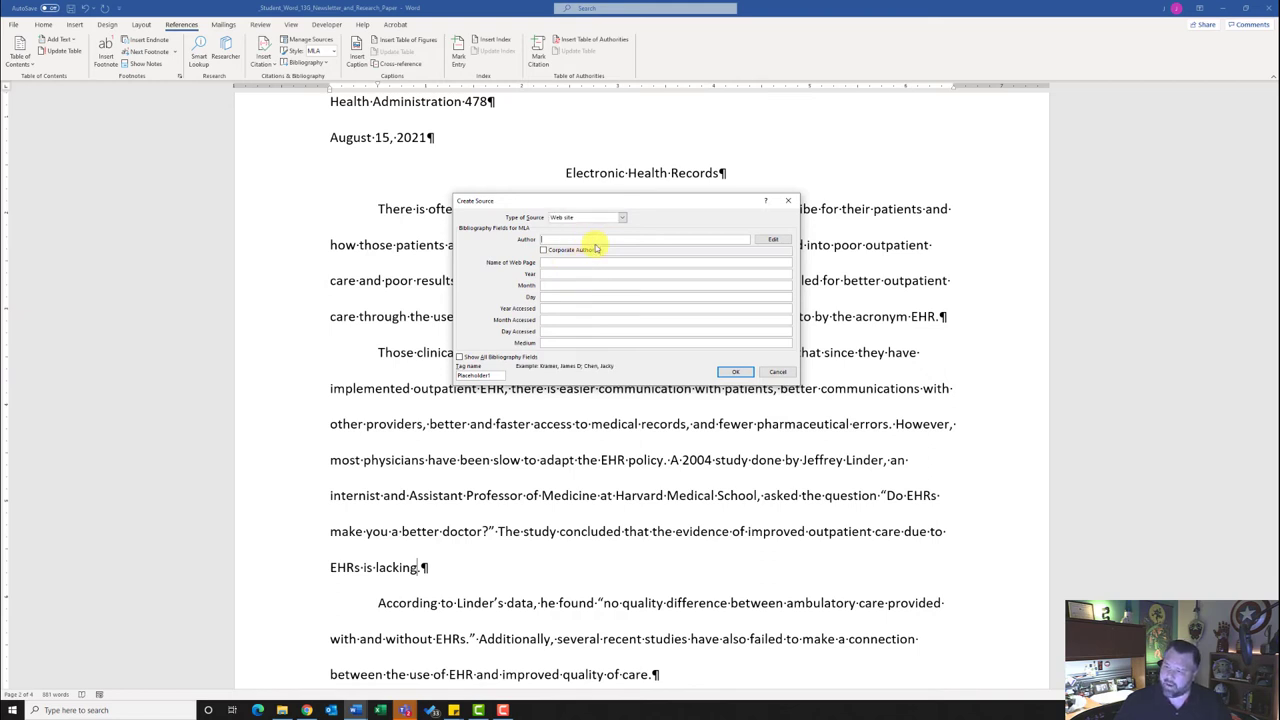
text(Gabriel, Barbara A)
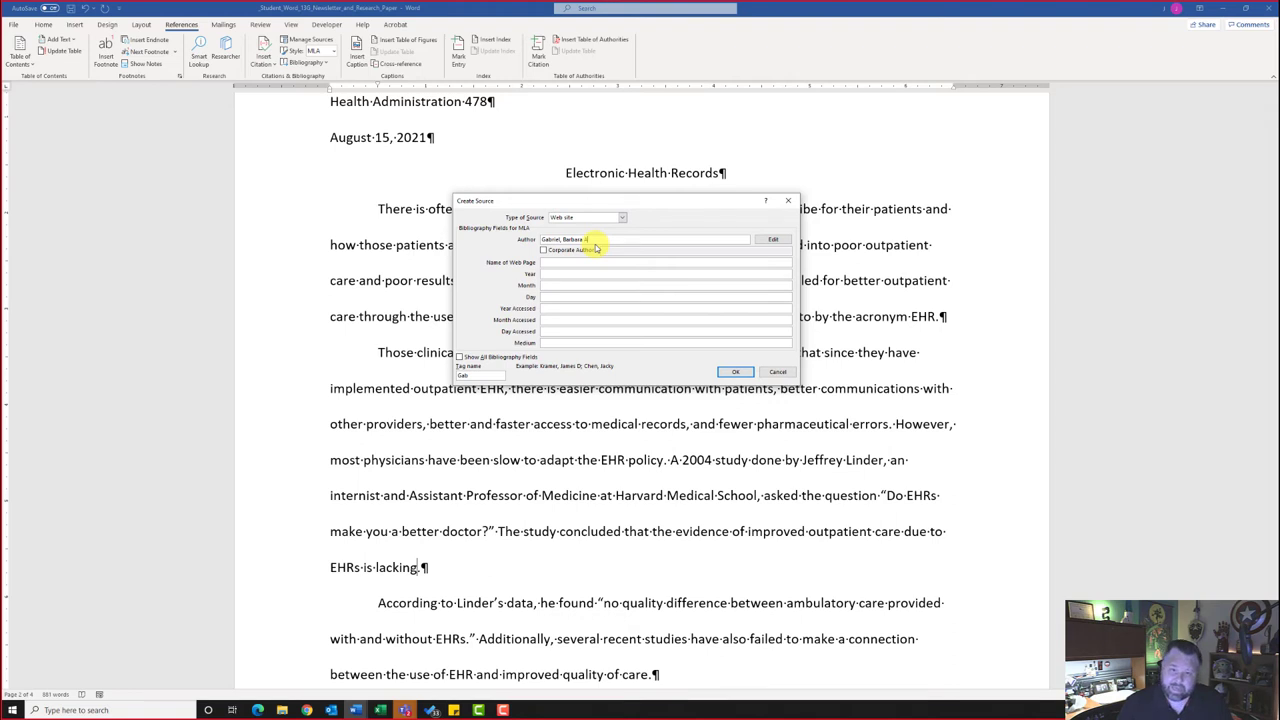
key(Tab)
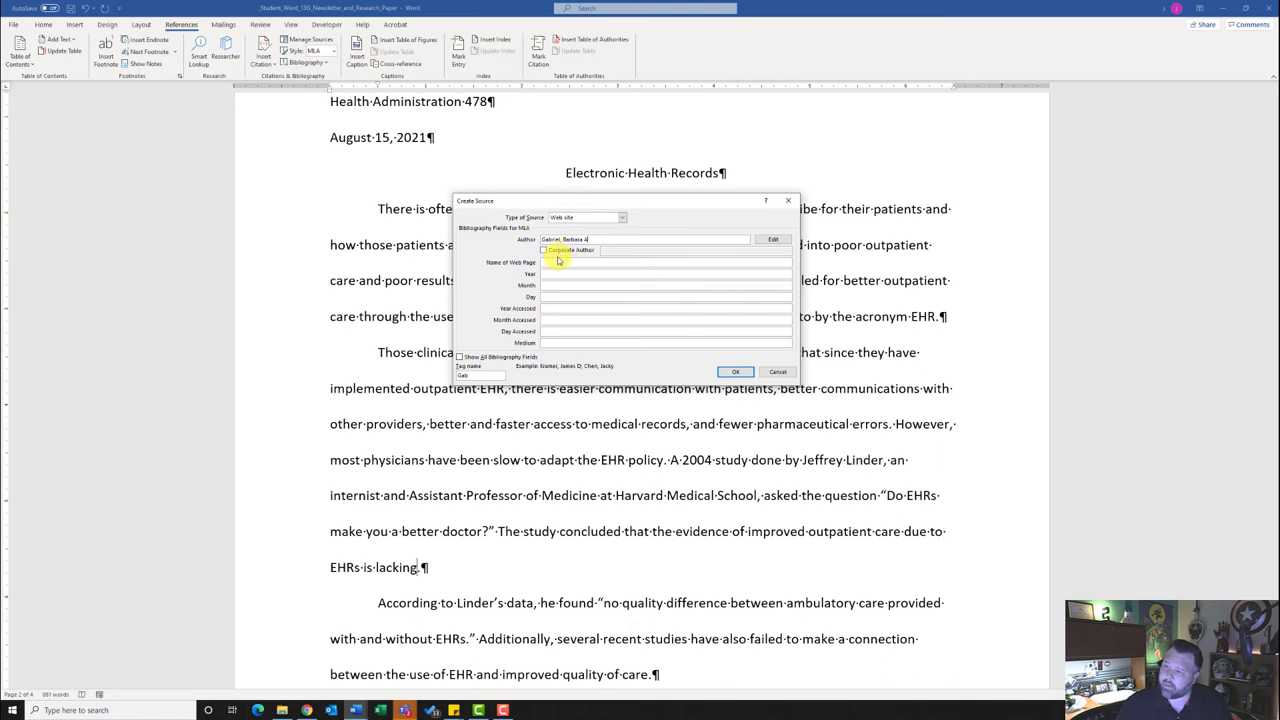
click(554, 264)
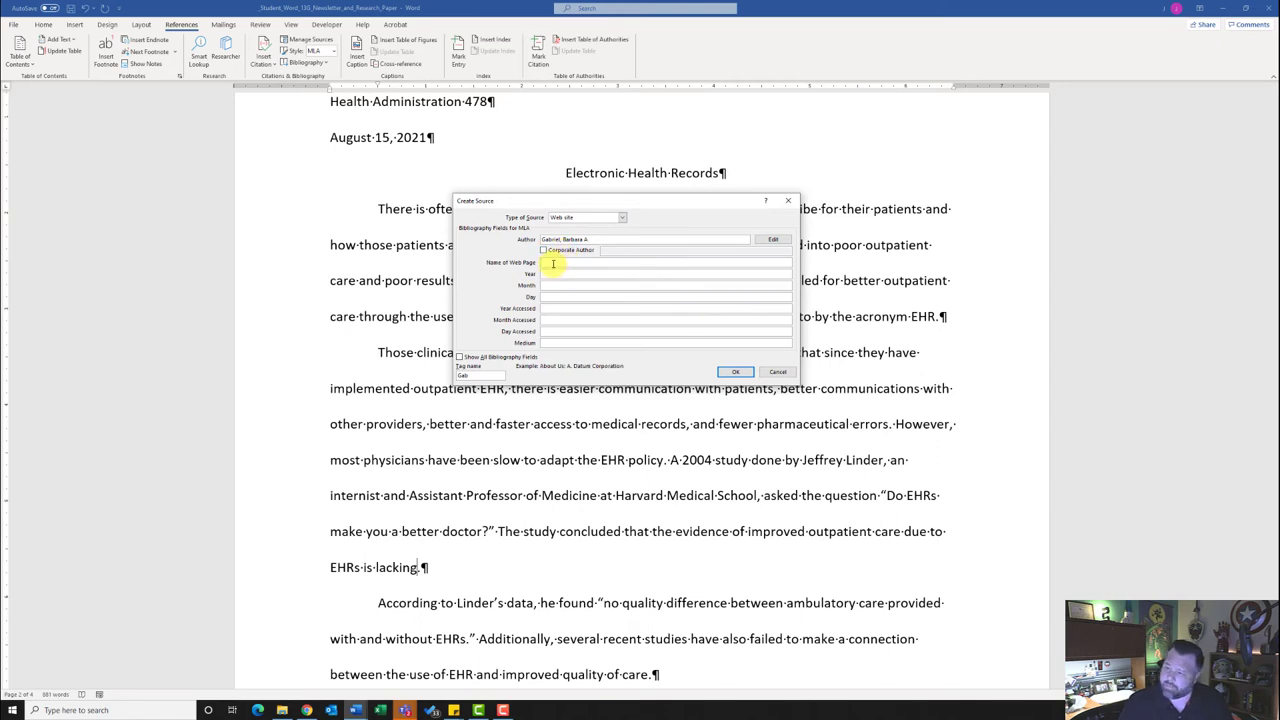
click(553, 263)
text(E)
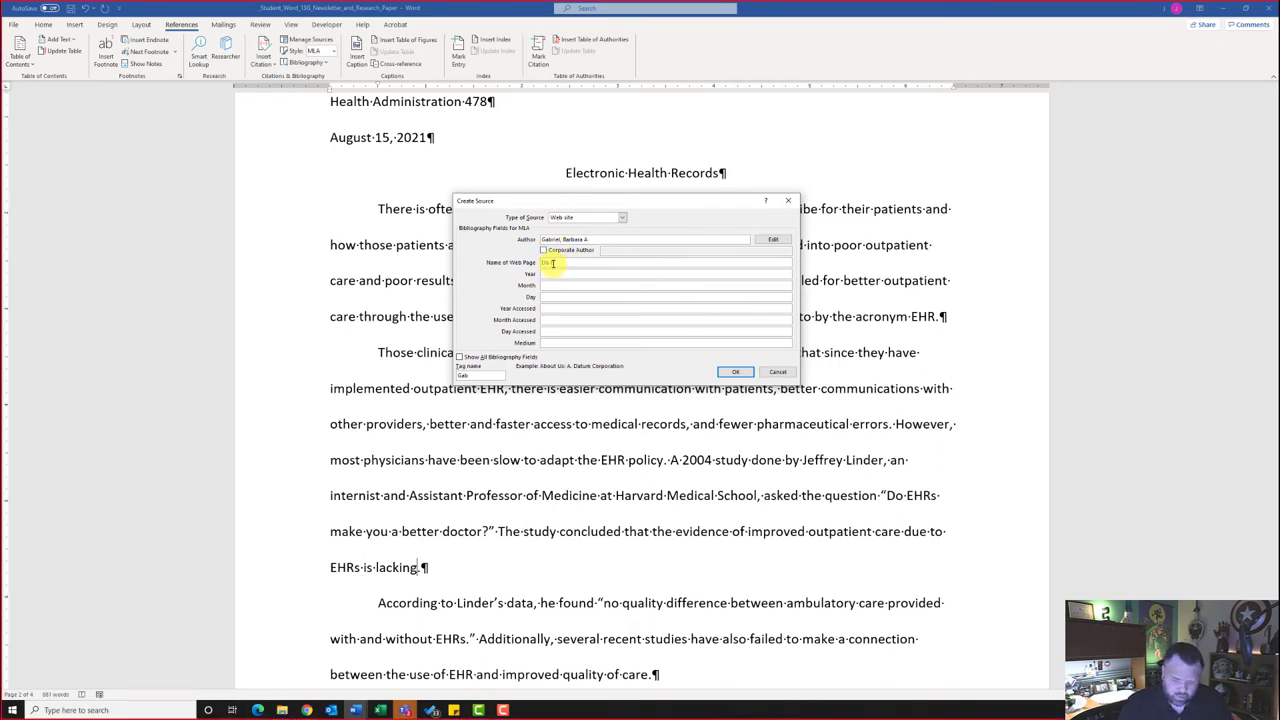
text(o EHRs)
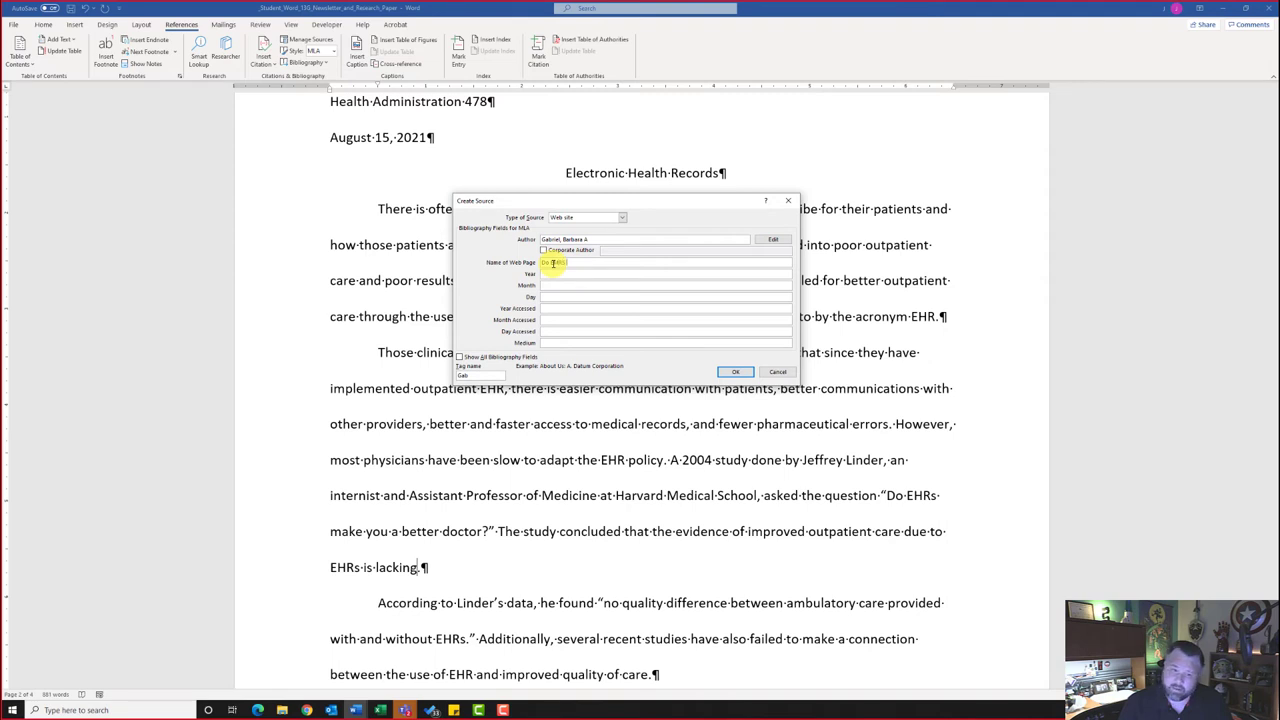
text( Make You a Better Doctor?)
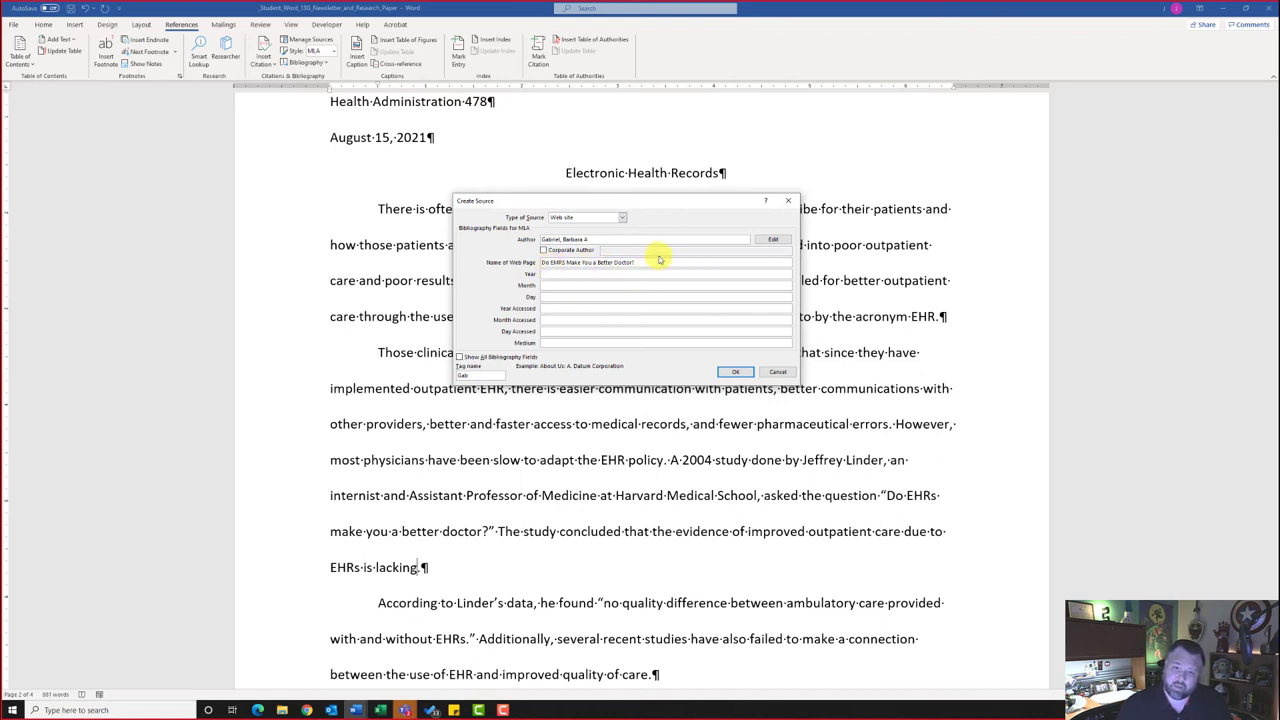
- Set the source's publication date to year 2008, month July, day 15
click(621, 274)
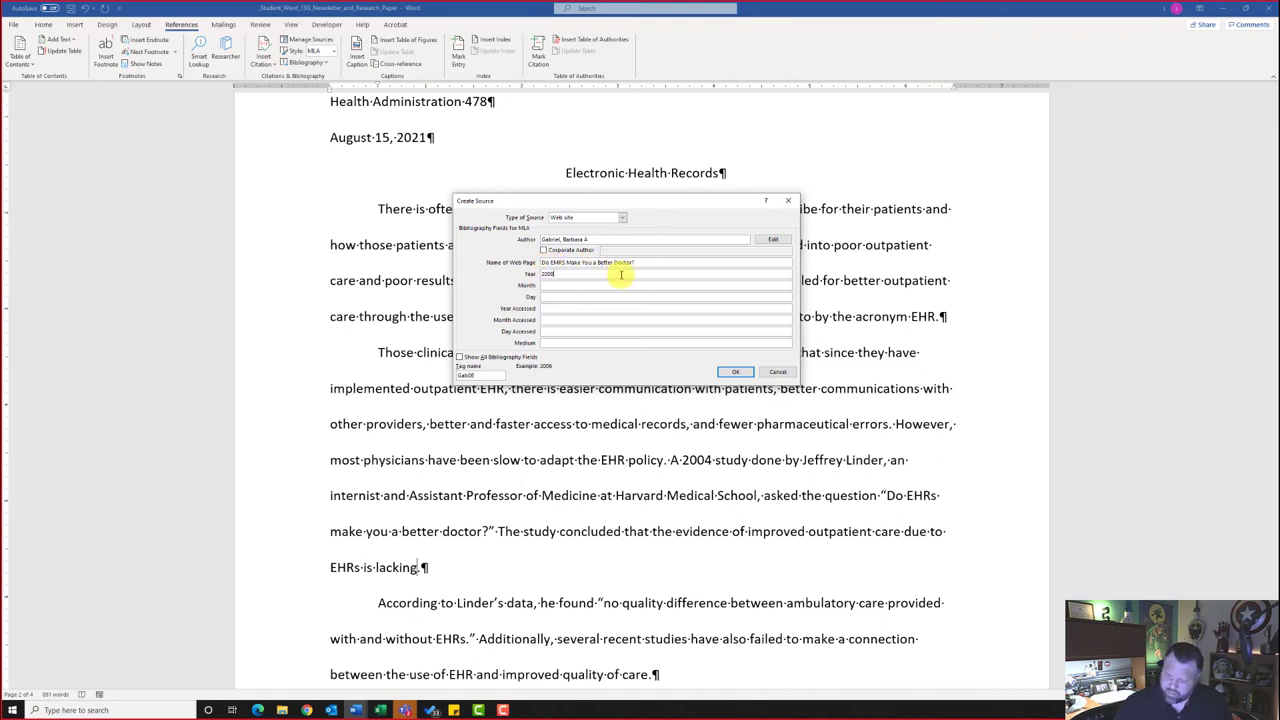
text(2008)
click(593, 284)
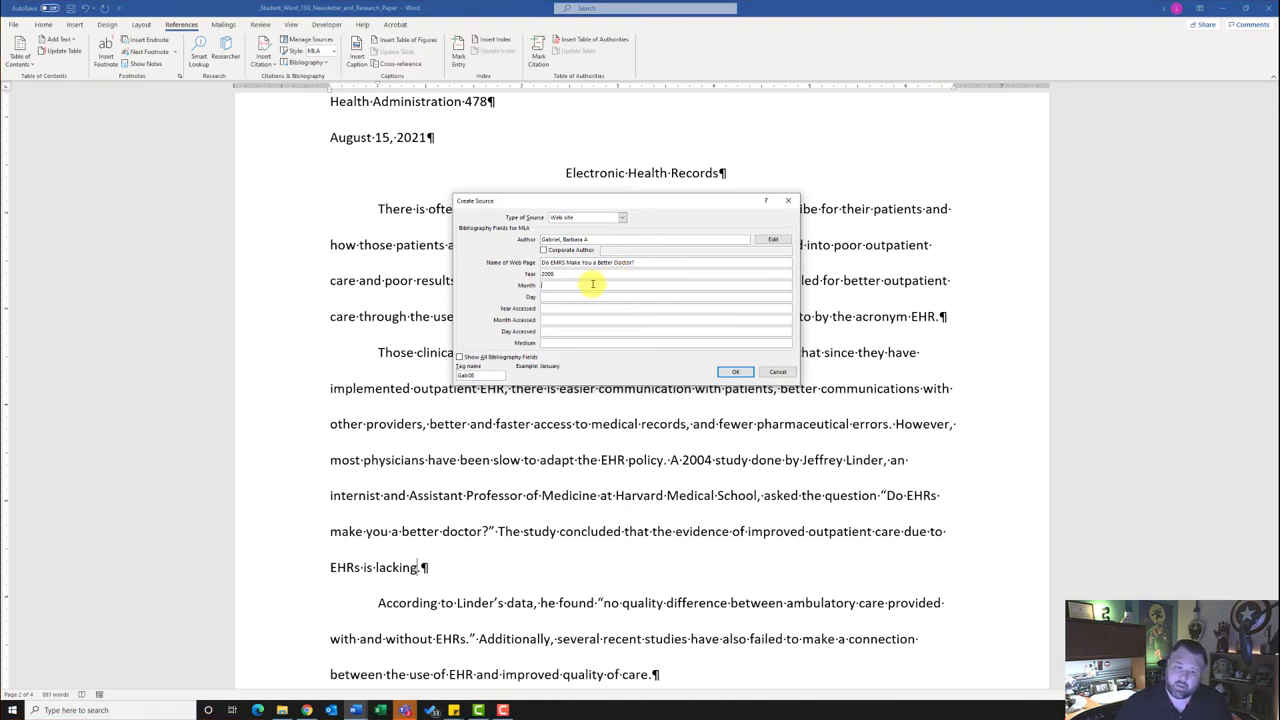
text(July)
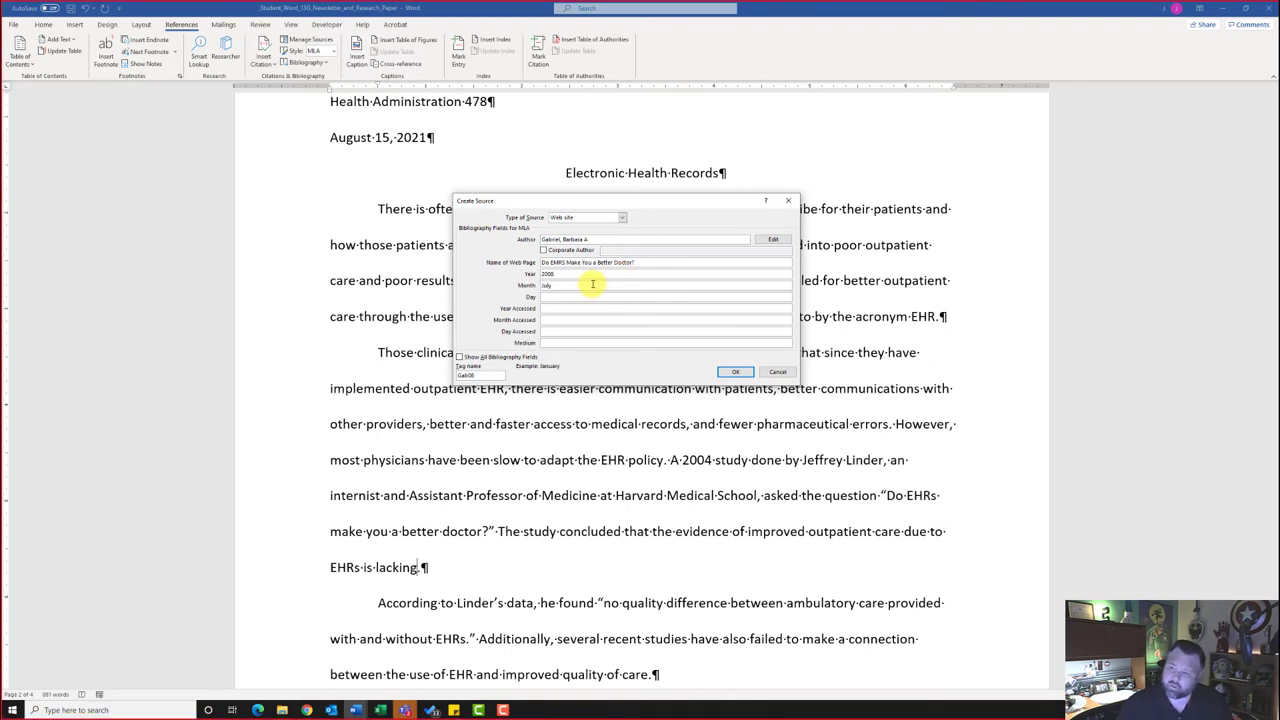
click(595, 297)
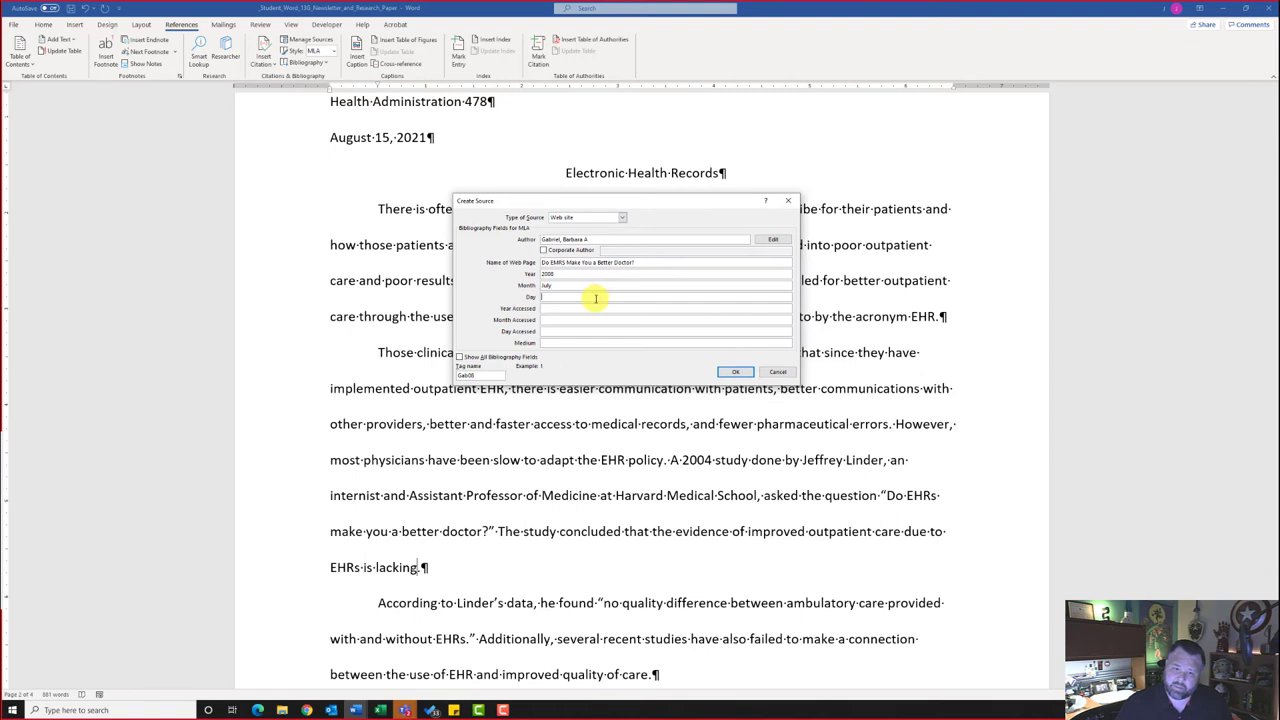
text(11)
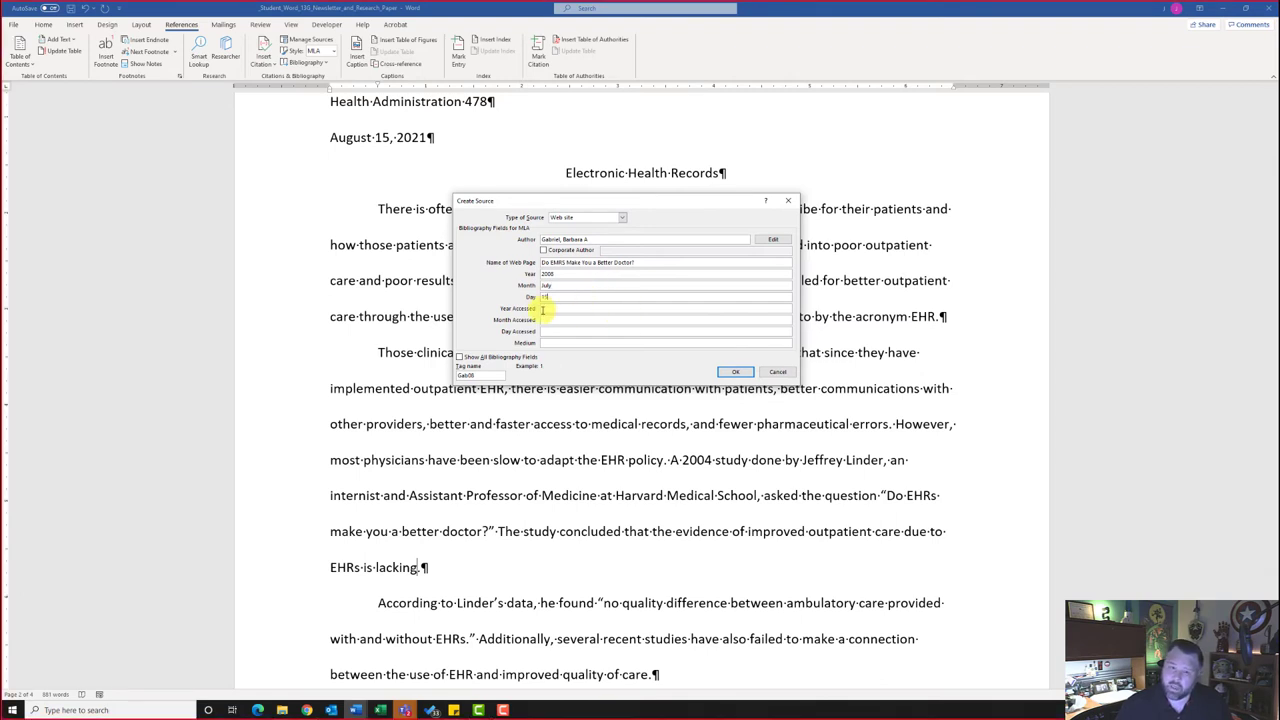
- Set the source's access date to year 2016, month June, day 30, and its medium to Web
click(543, 309)
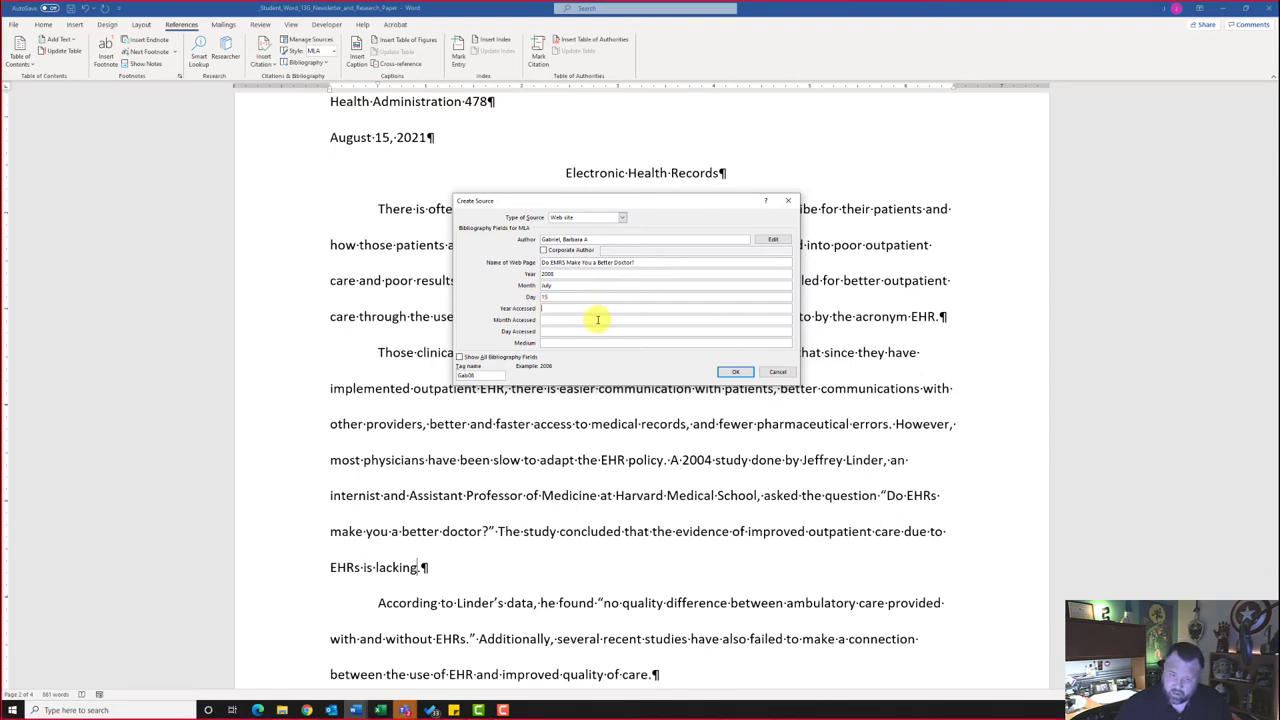
text(2016)
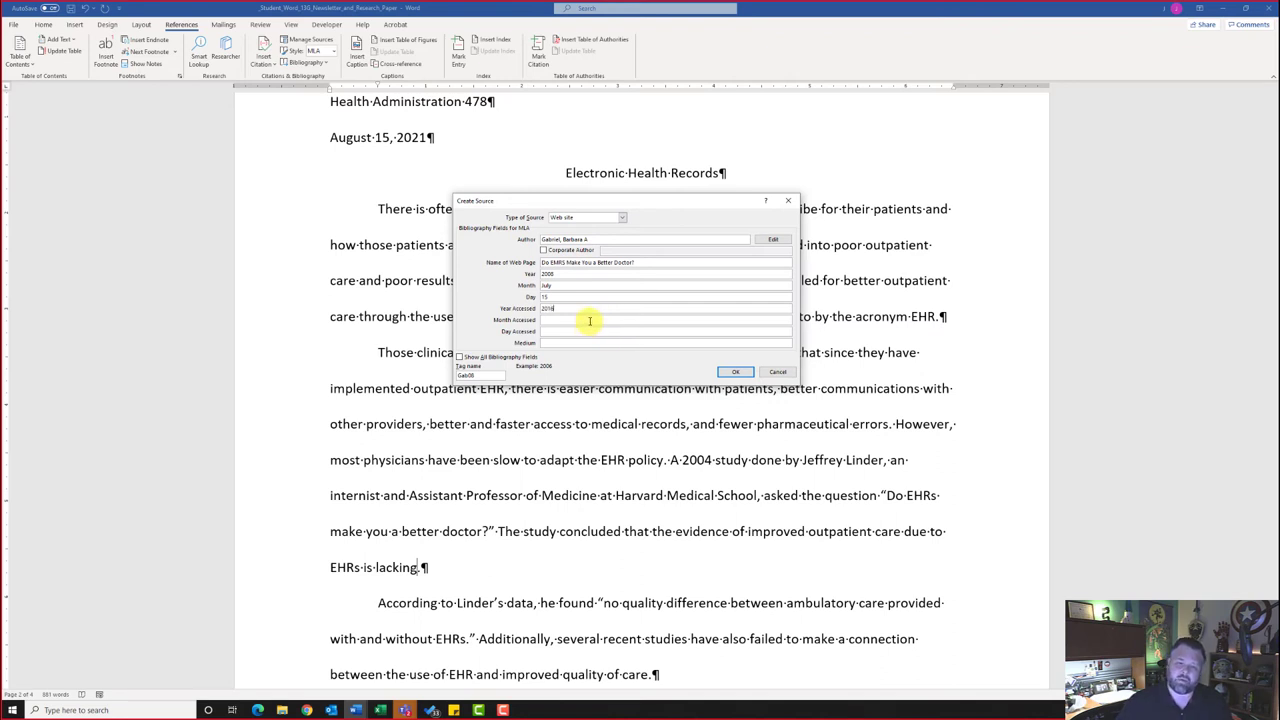
click(589, 320)
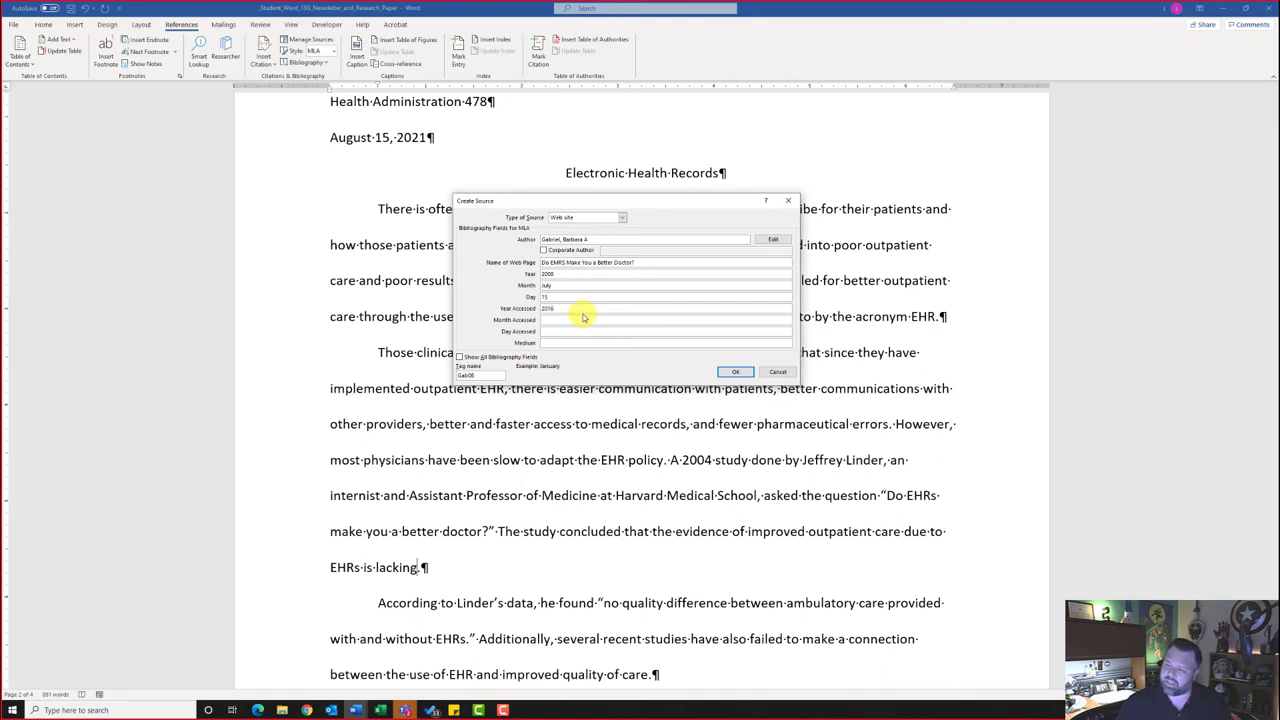
text(June)
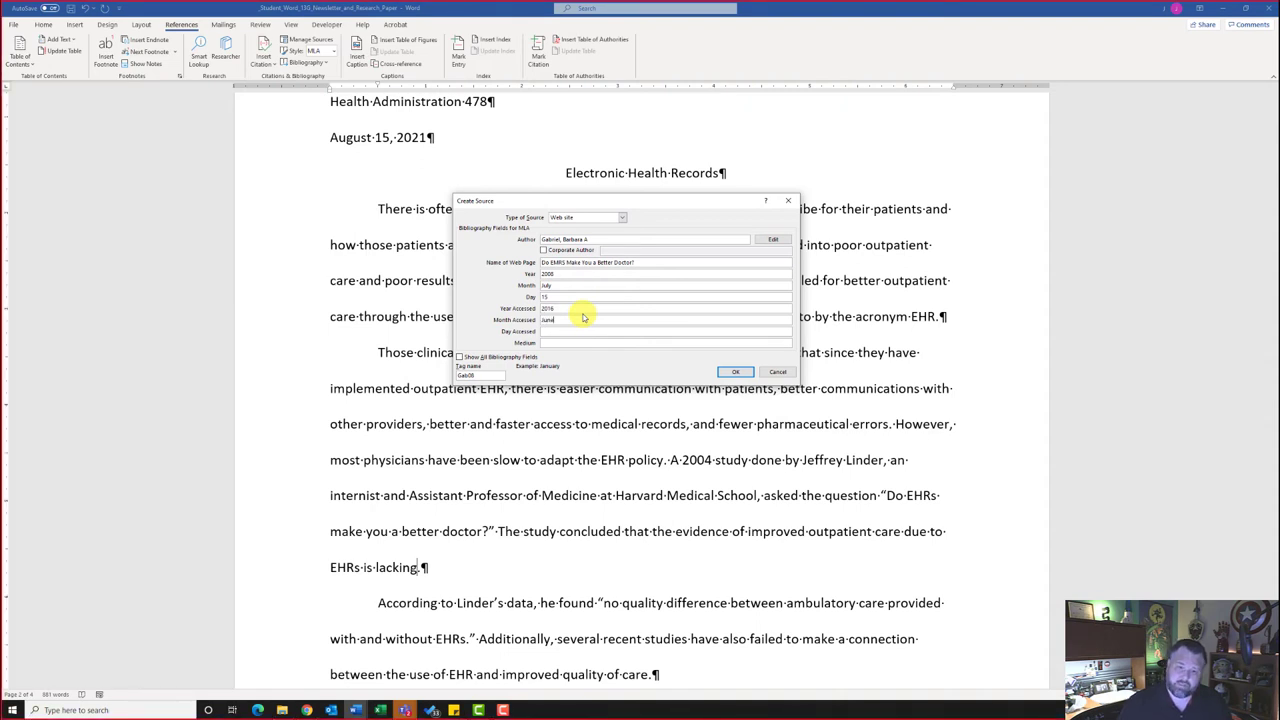
click(592, 332)
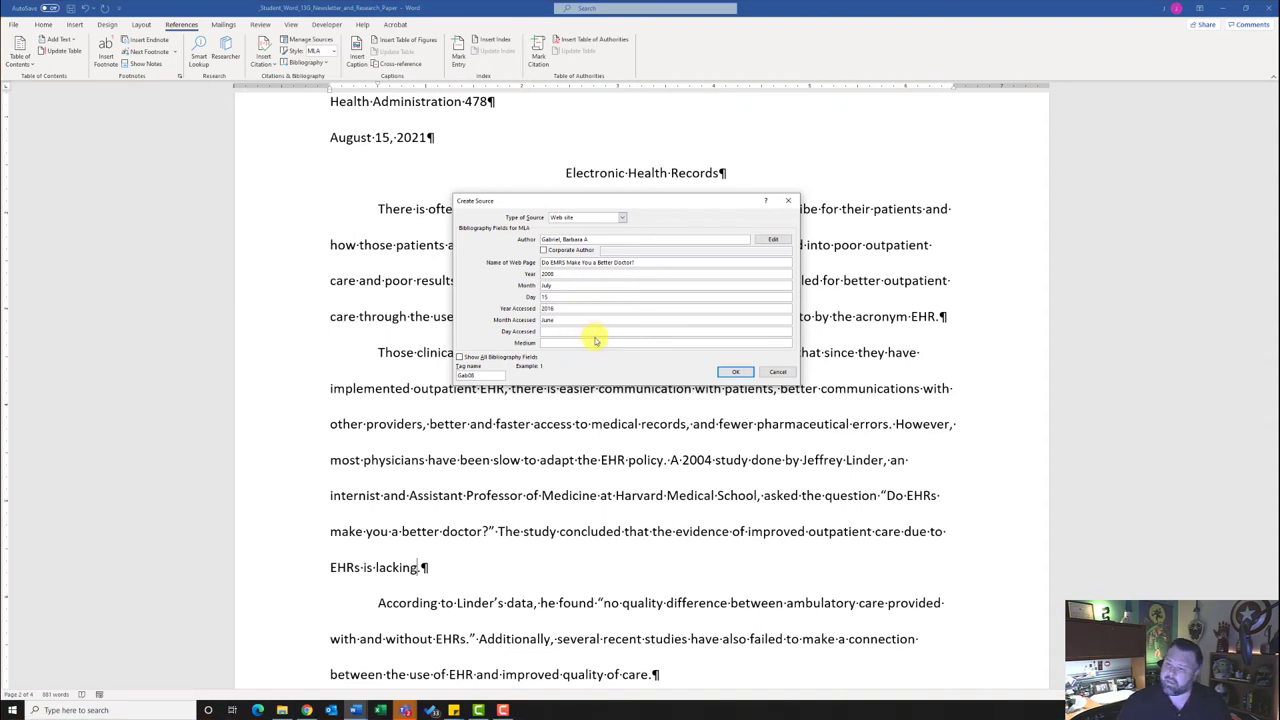
text(30)
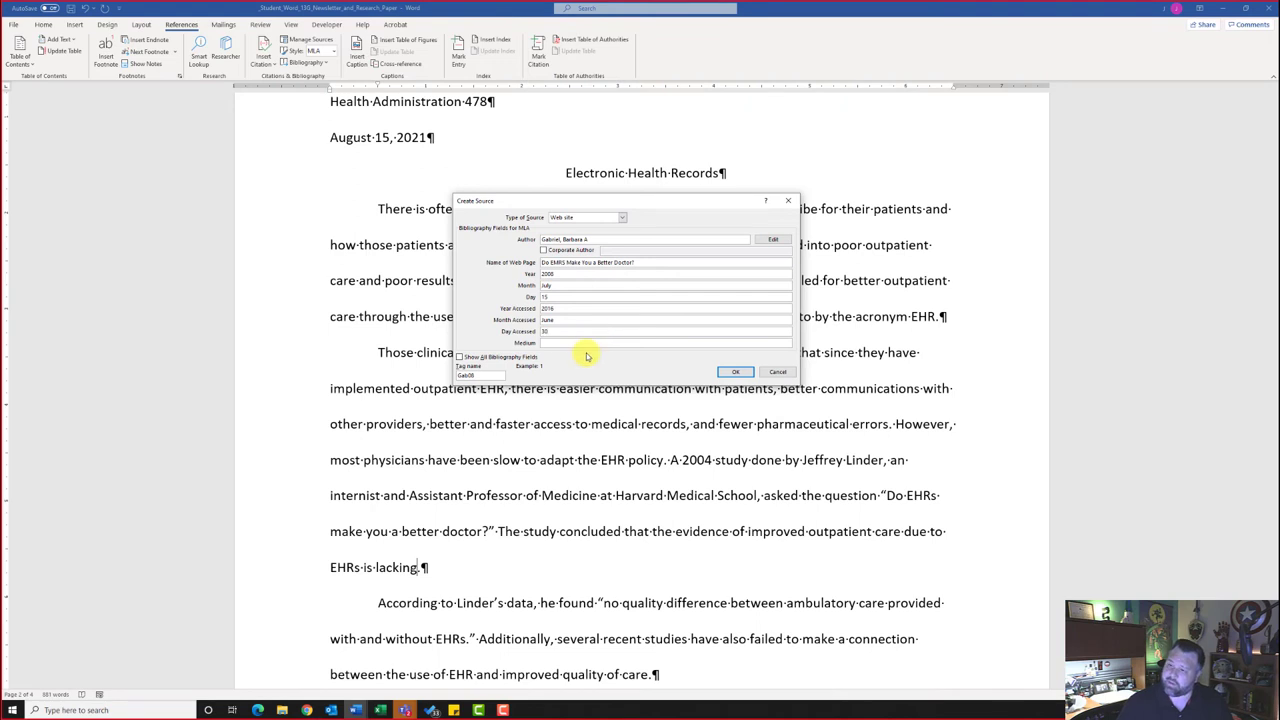
click(566, 343)
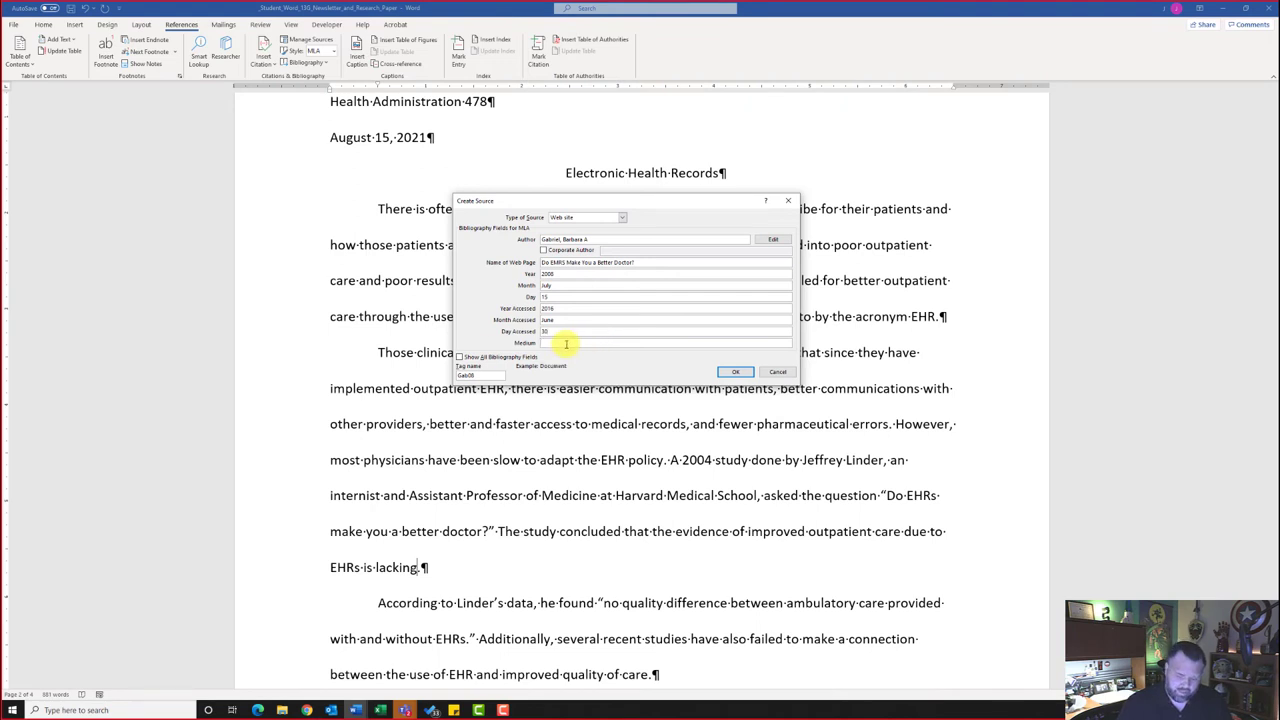
text(Web)
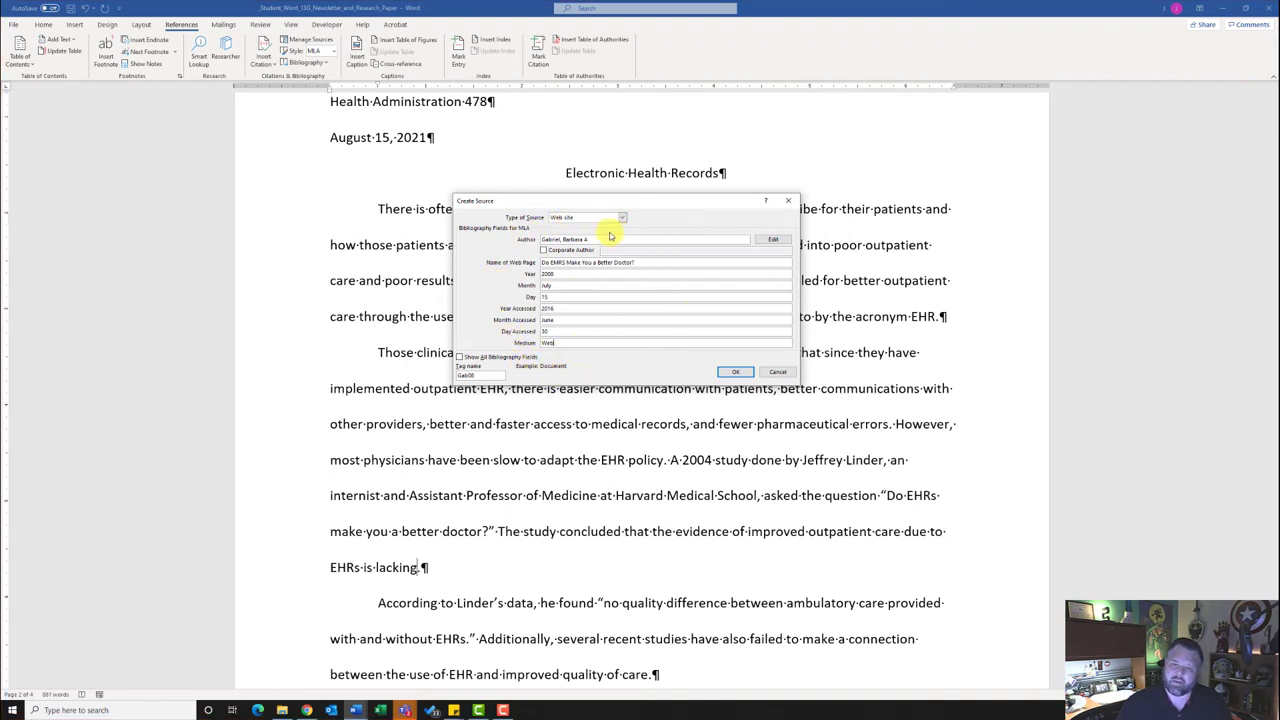
- Insert the completed Web site source's citation after "EHRs is lacking" and close the Researcher pane
click(736, 372)
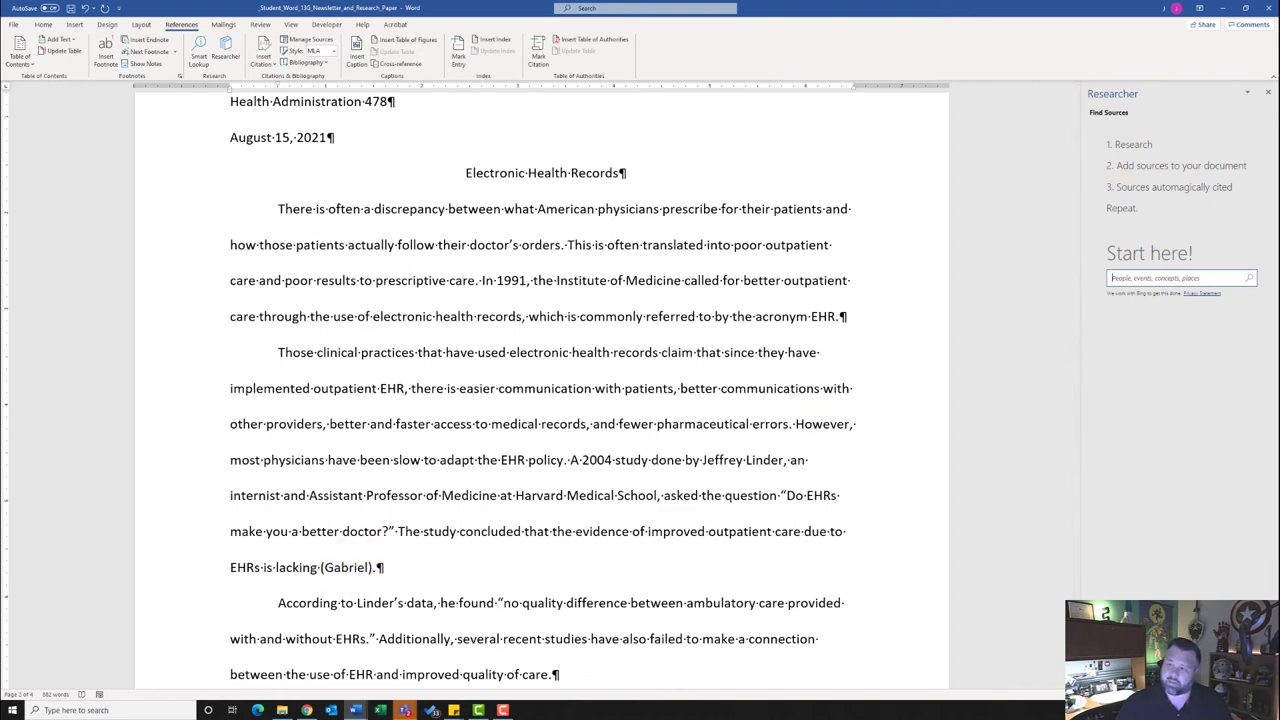
click(1268, 95)
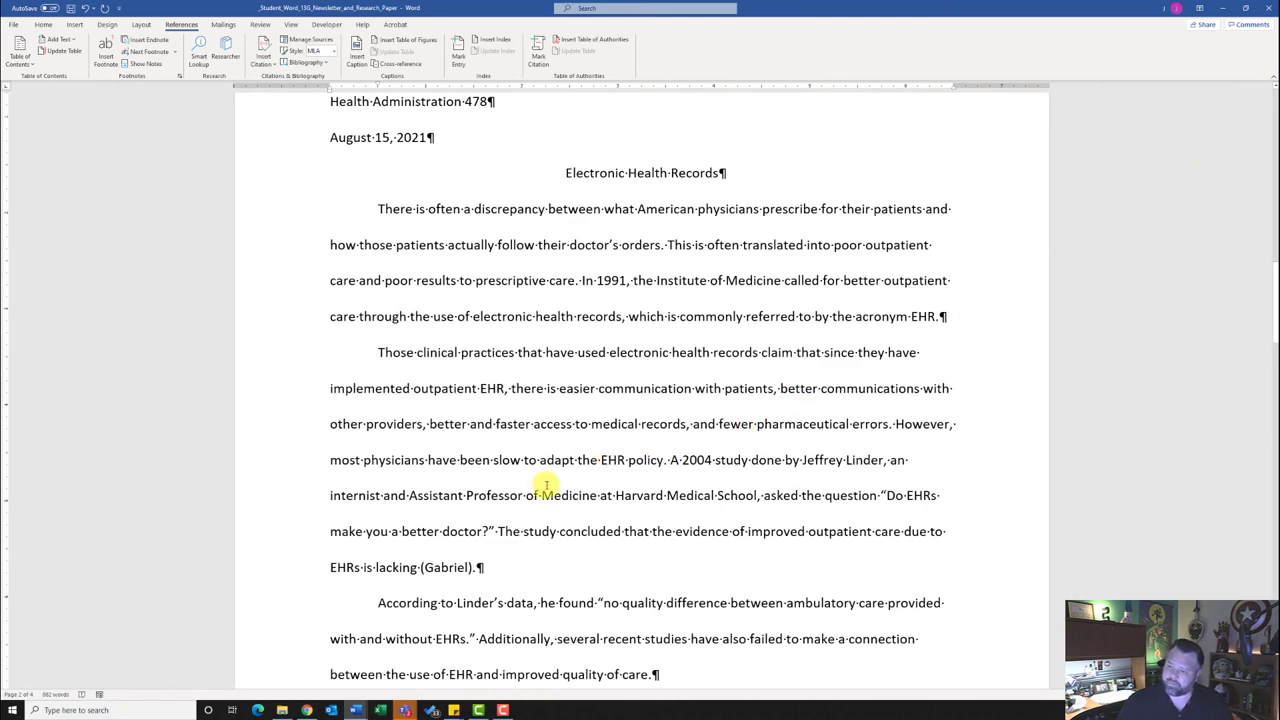
- Start adding a new citation source after "the patient and the clinician", before the period, and set its source type to Book
scroll(558, 455, down, 1)
scroll(558, 455, down, 10)
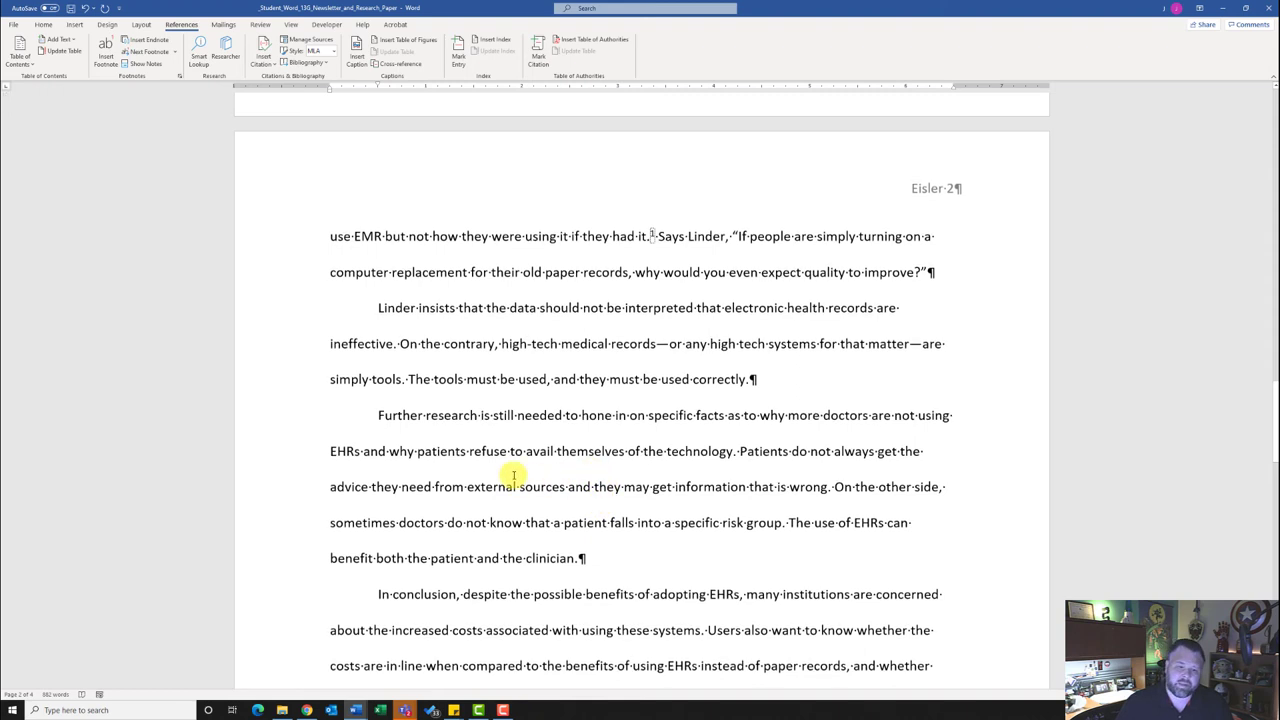
scroll(513, 476, down, 1)
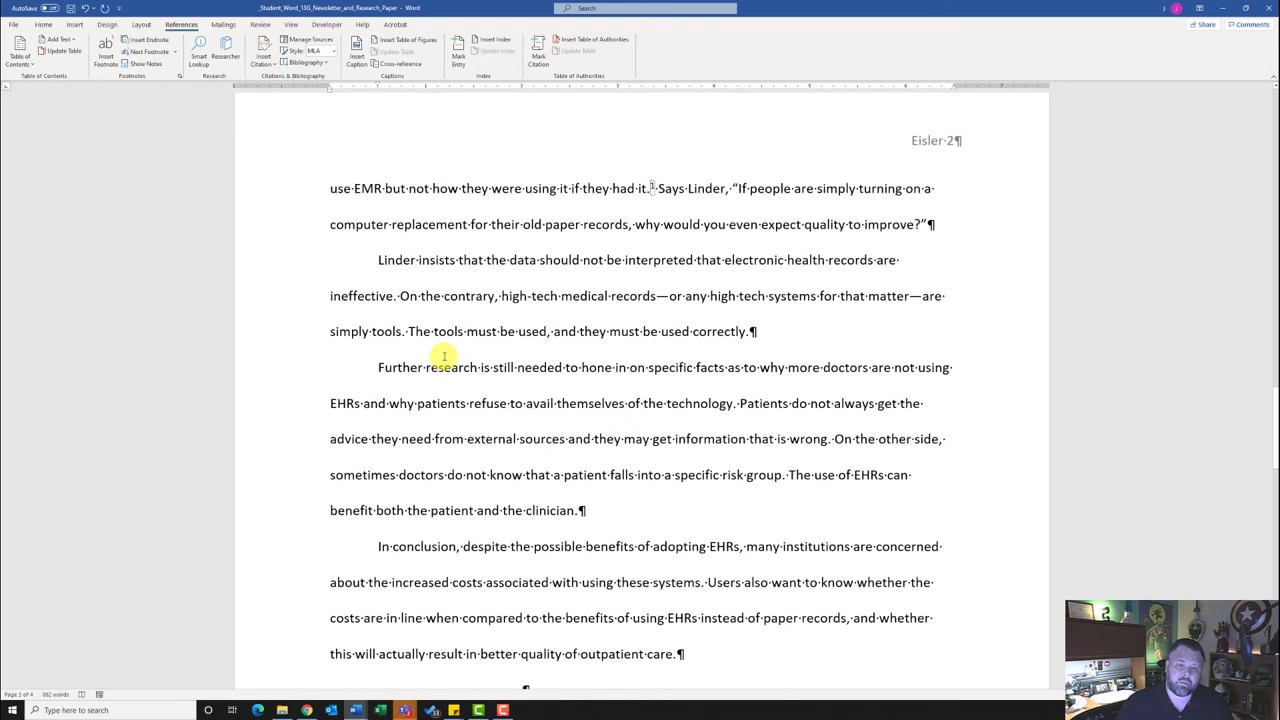
click(575, 515)
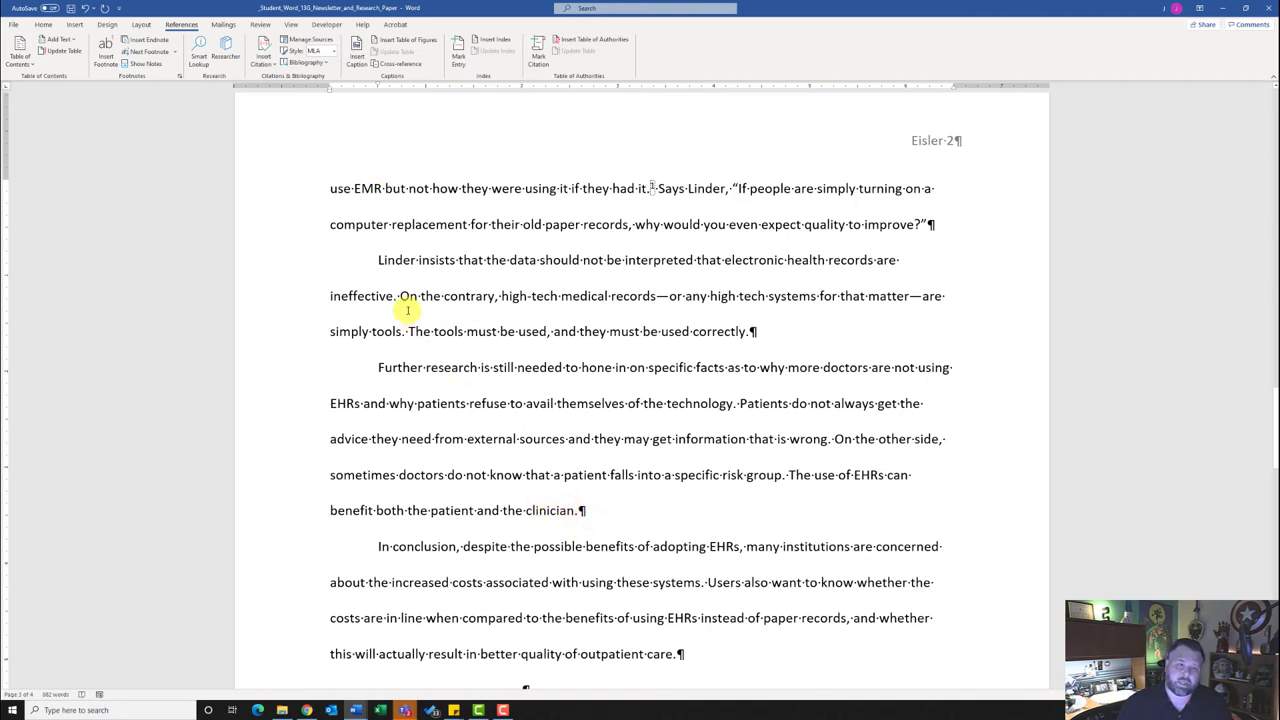
click(263, 60)
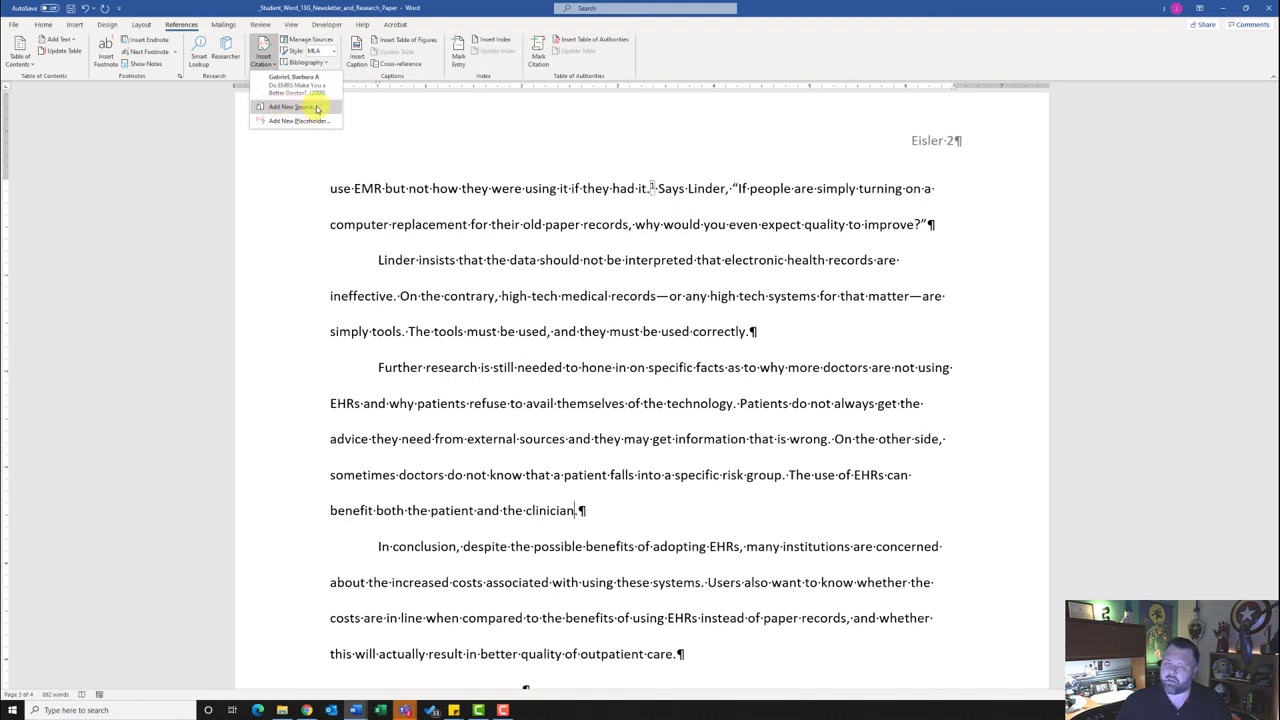
click(305, 108)
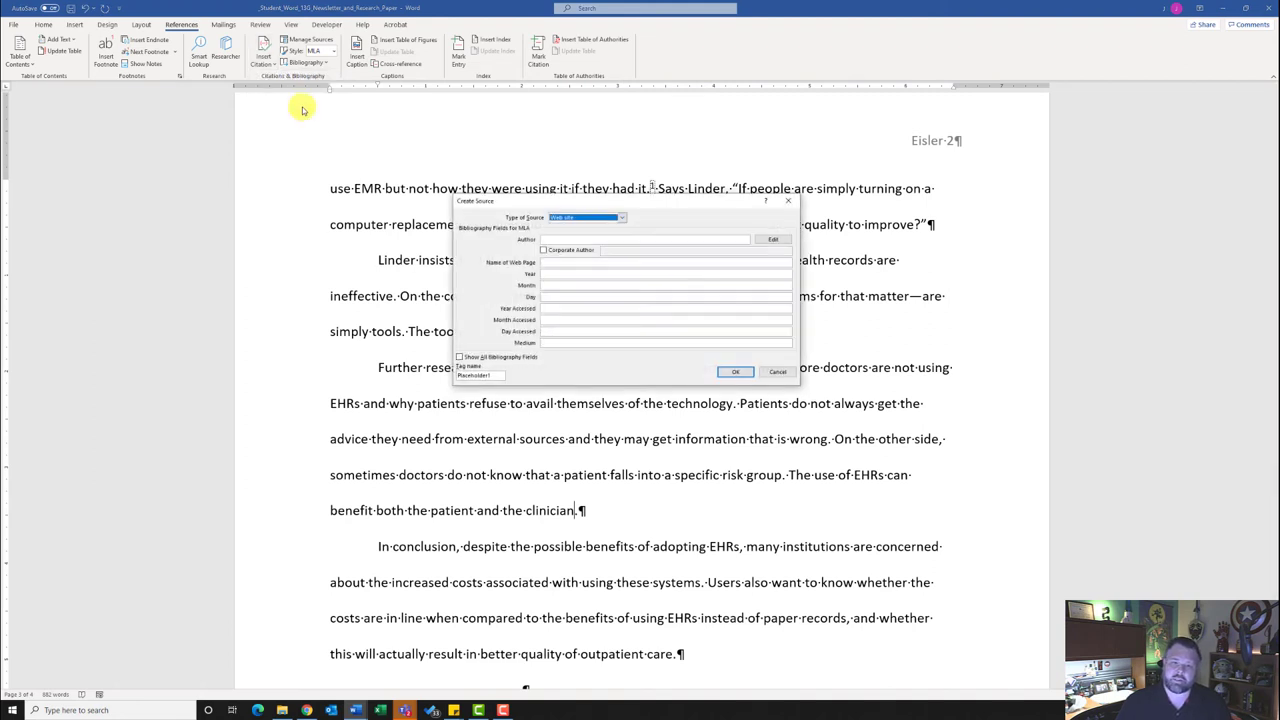
click(621, 218)
scroll(585, 240, up, 2)
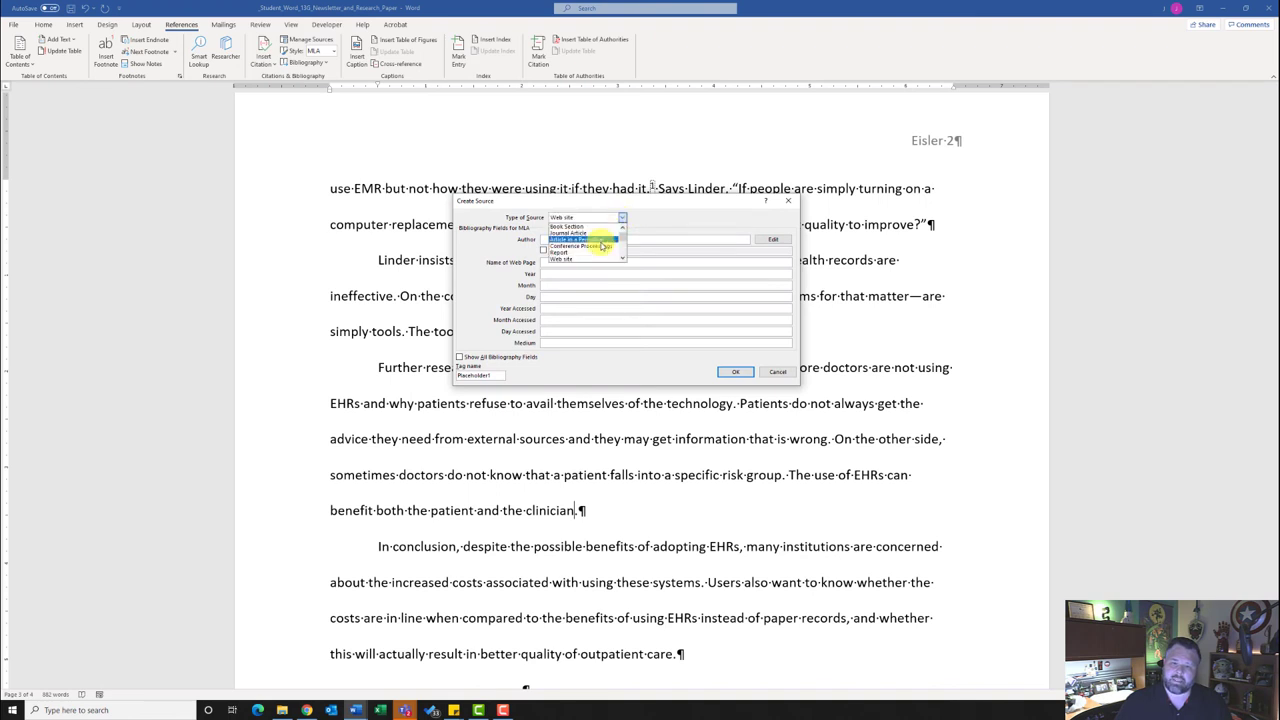
click(566, 225)
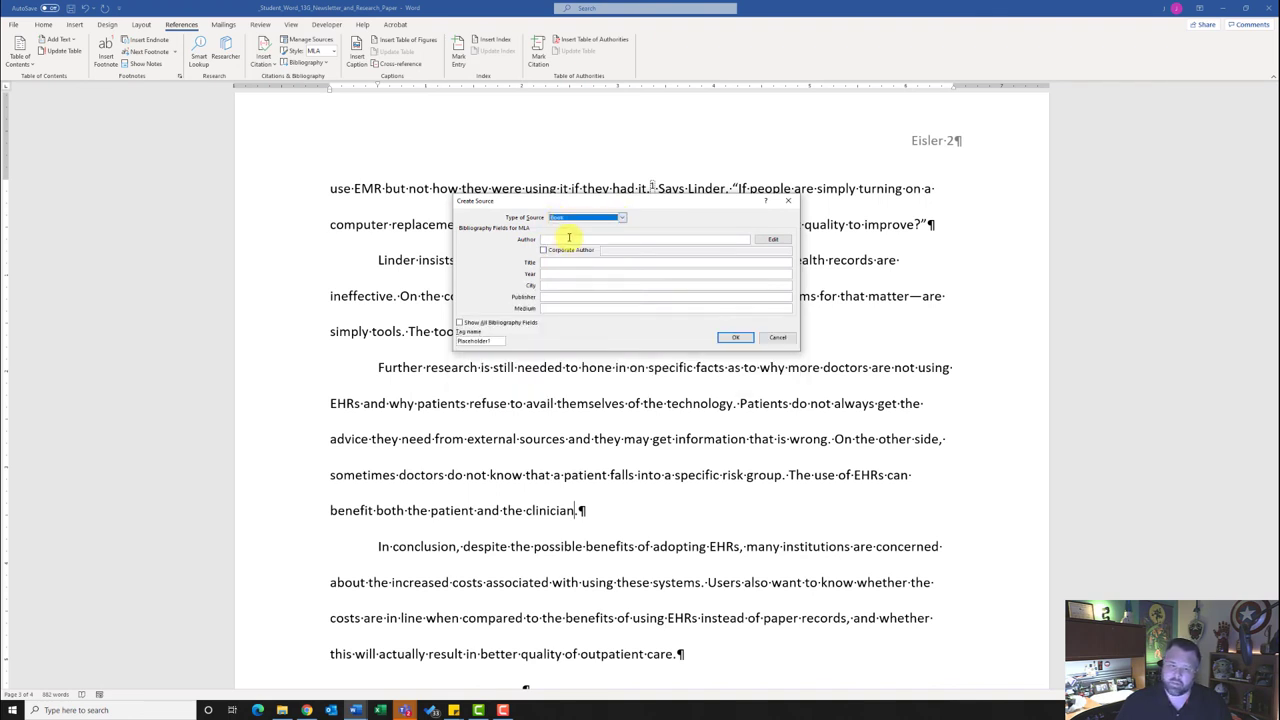
- Enter the author's name, the title "The Electronic Health Record for the Physician's Office, 1e" and the year 2010 for the book source
click(568, 239)
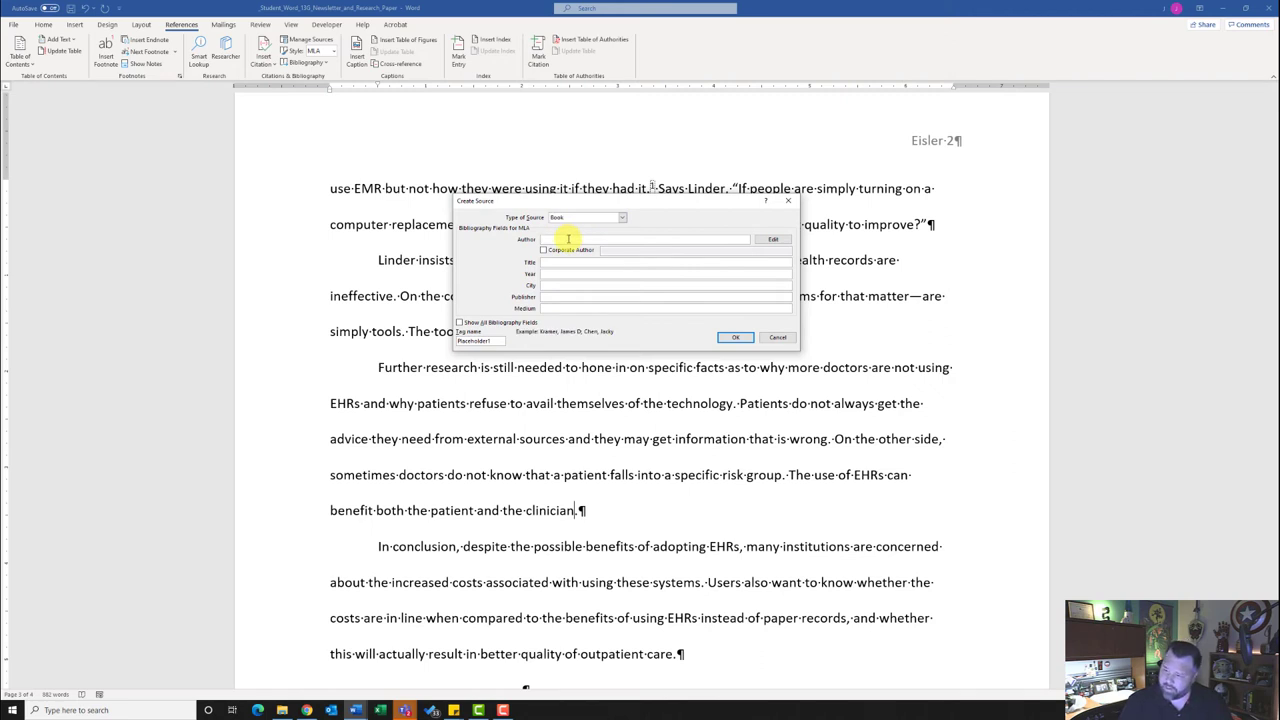
text(DeVore, Amy)
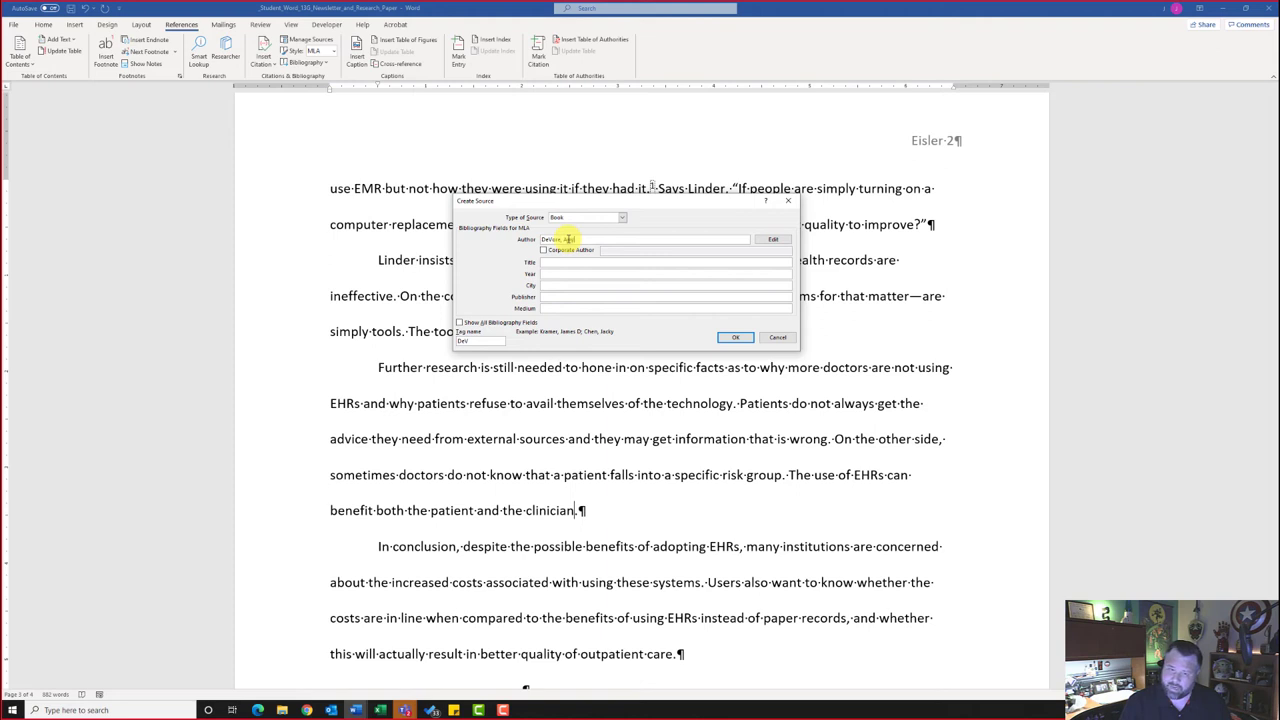
click(568, 261)
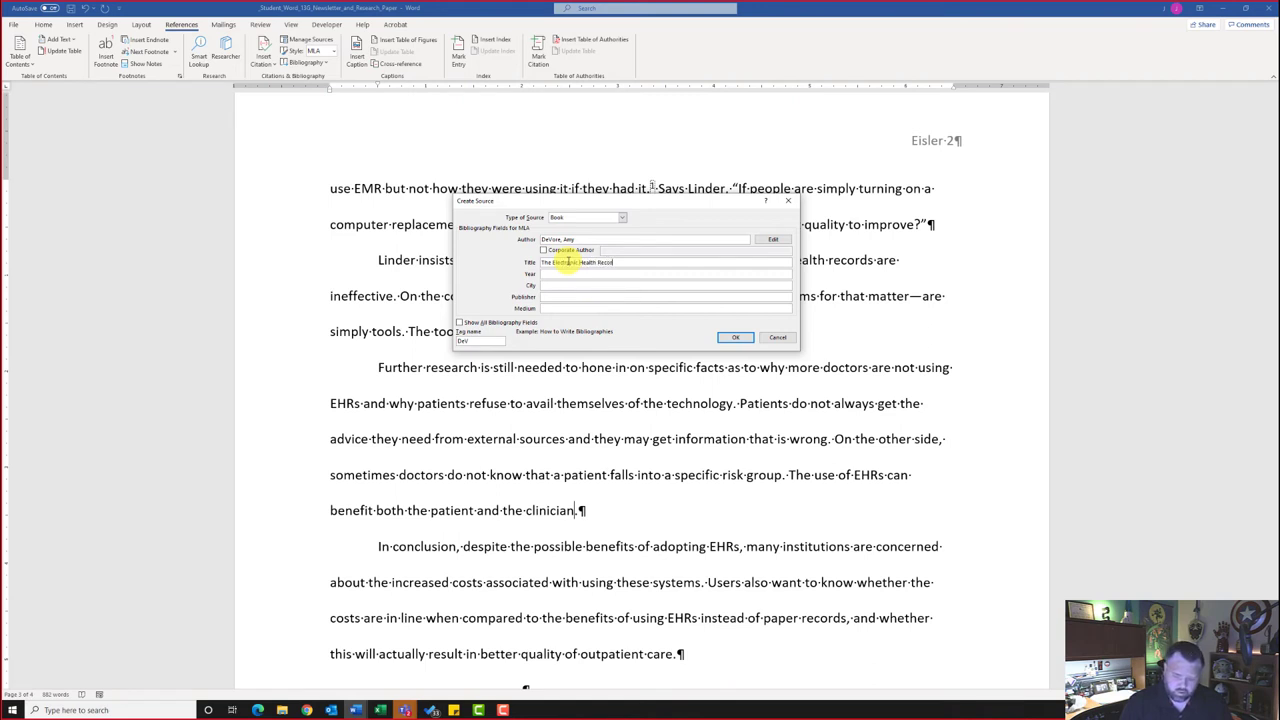
text(for the Physician's Office, 1e)
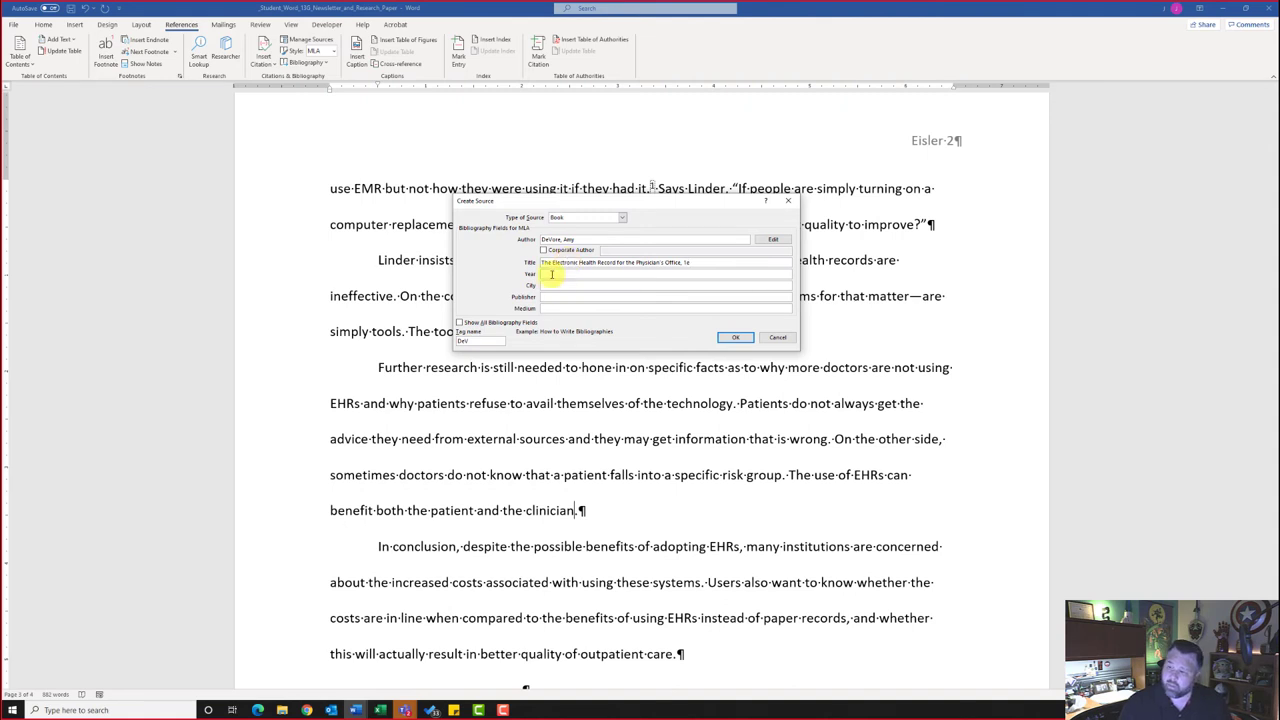
click(563, 275)
text(2010)
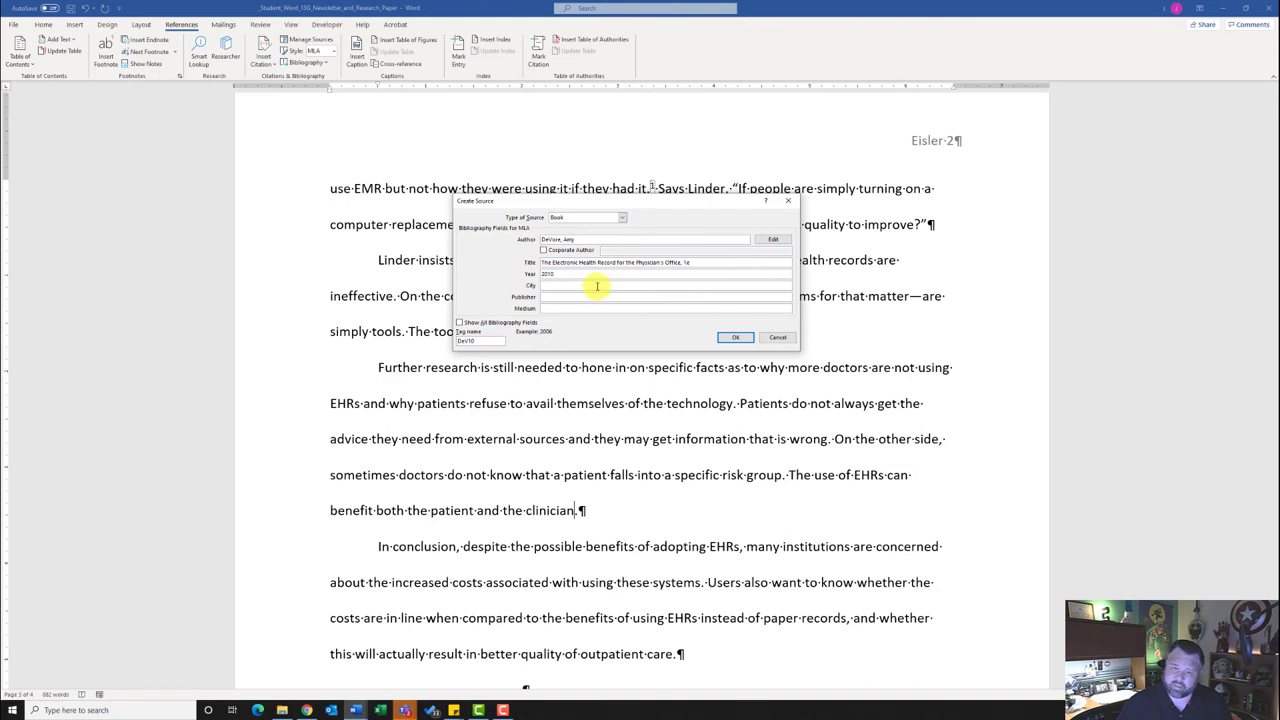
- Set the book source's city to Maryland Heights, publisher to Saunders and medium to Print, and insert its citation
click(594, 286)
text(Maryland Heights)
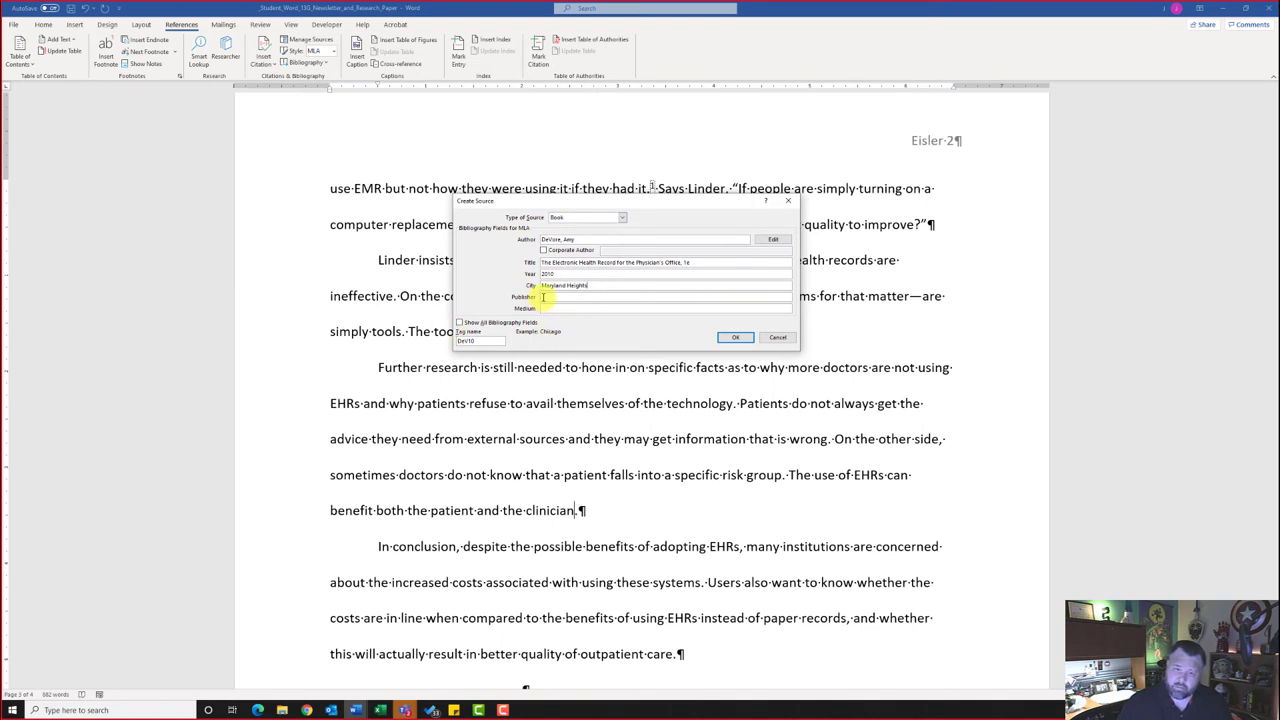
click(548, 298)
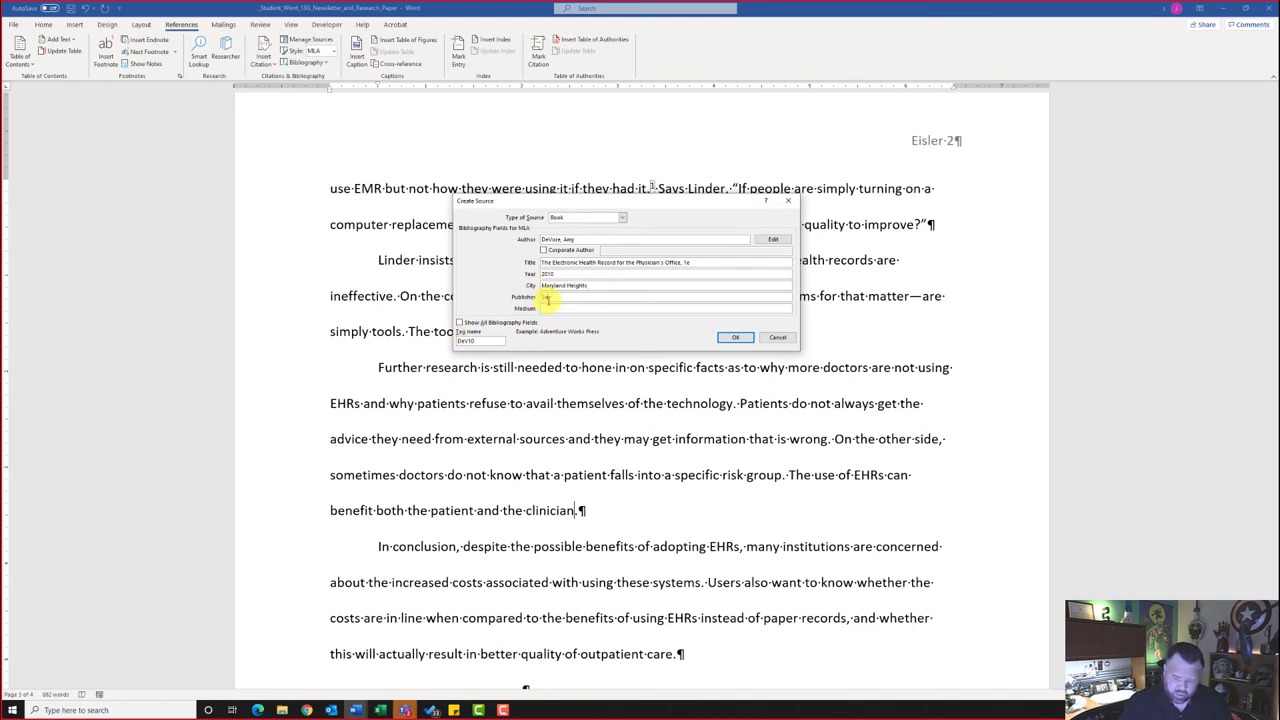
text(Saunders)
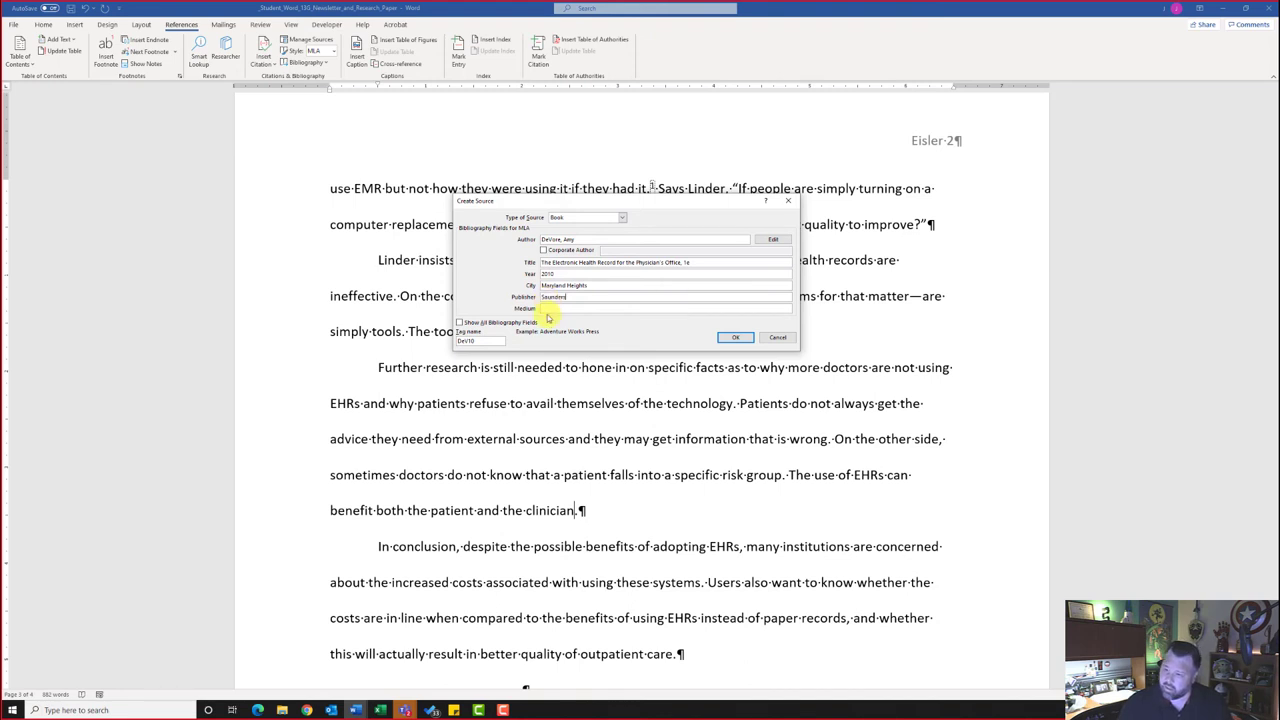
click(580, 310)
text(Print)
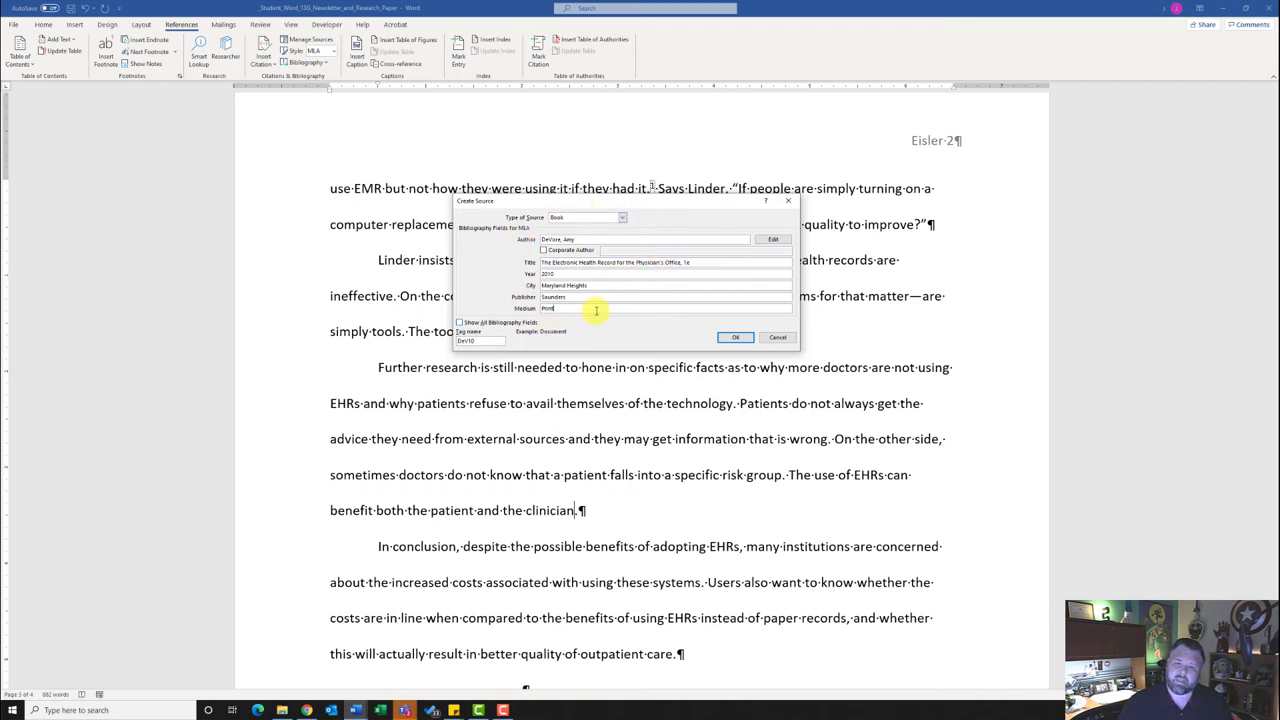
click(738, 340)
- Edit the book citation after "clinician" to add page number 253
scroll(613, 521, down, 1)
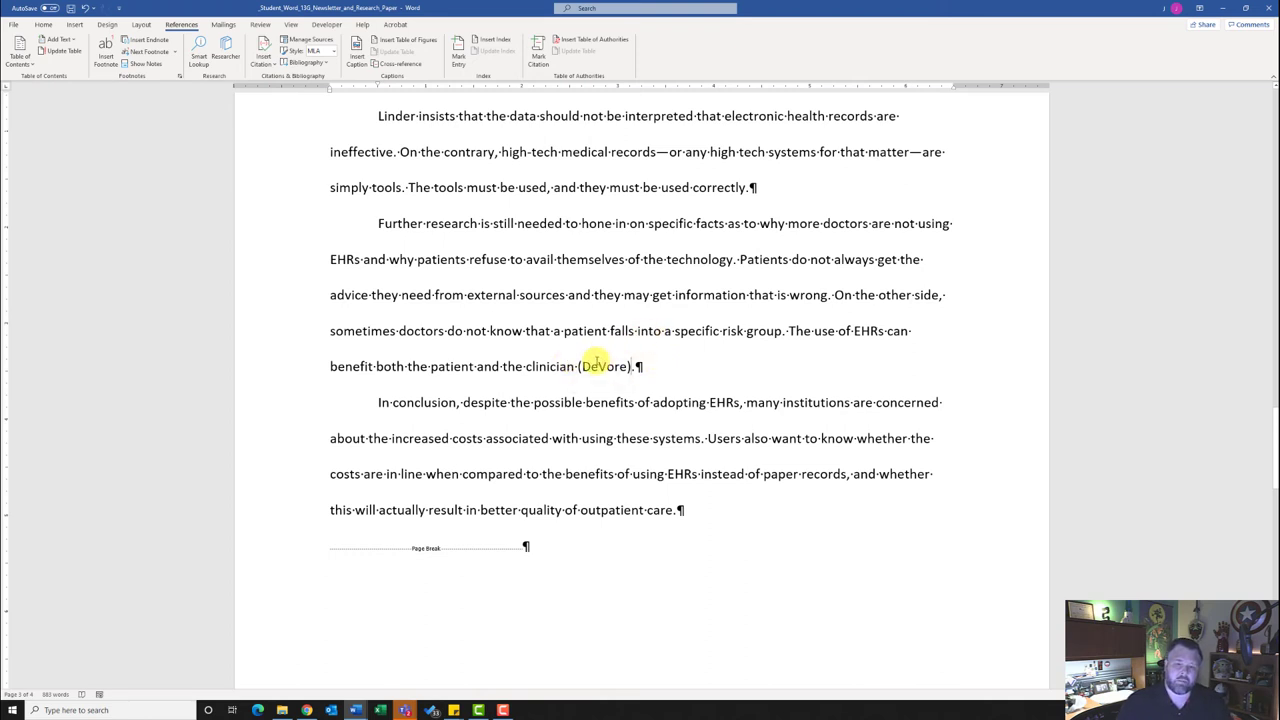
click(610, 366)
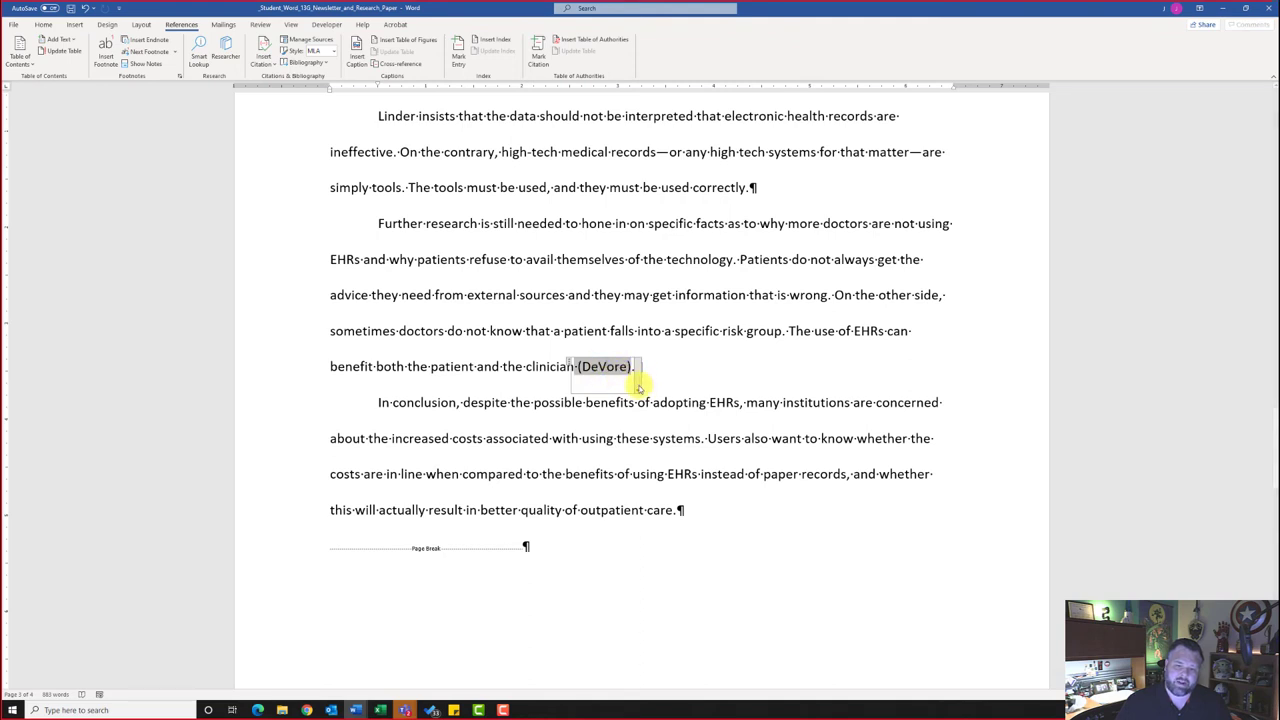
click(640, 385)
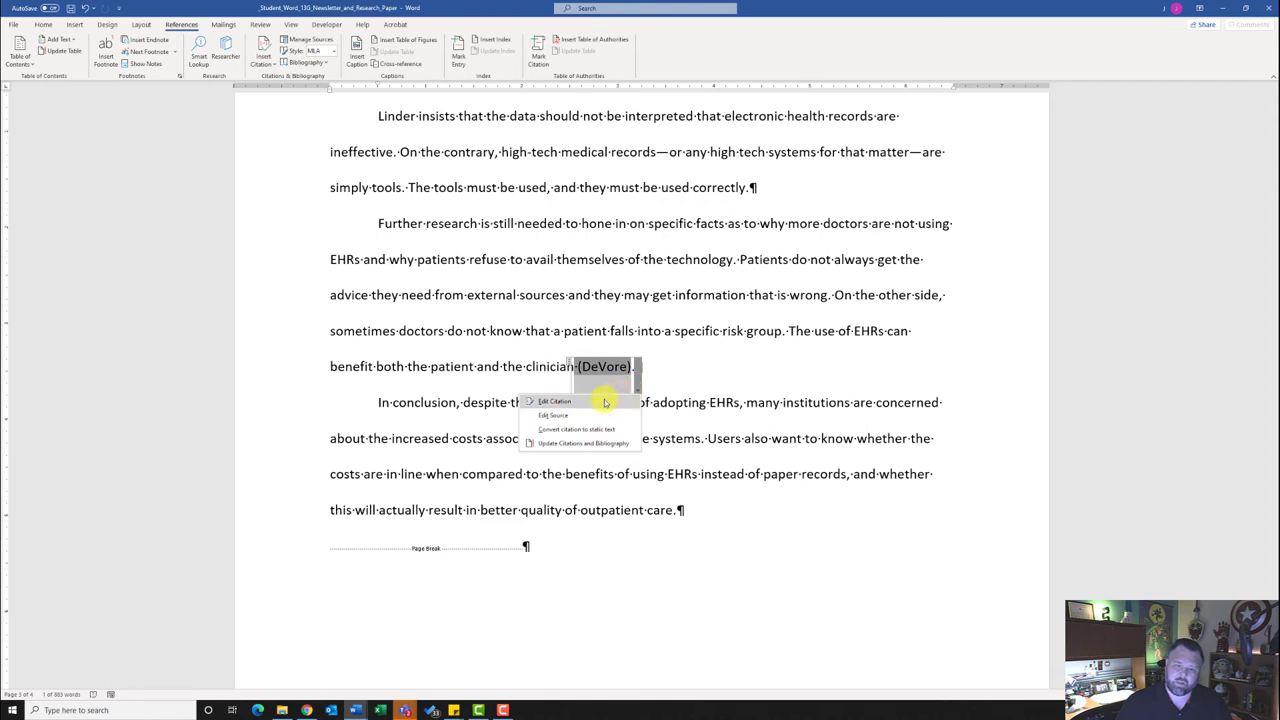
click(555, 402)
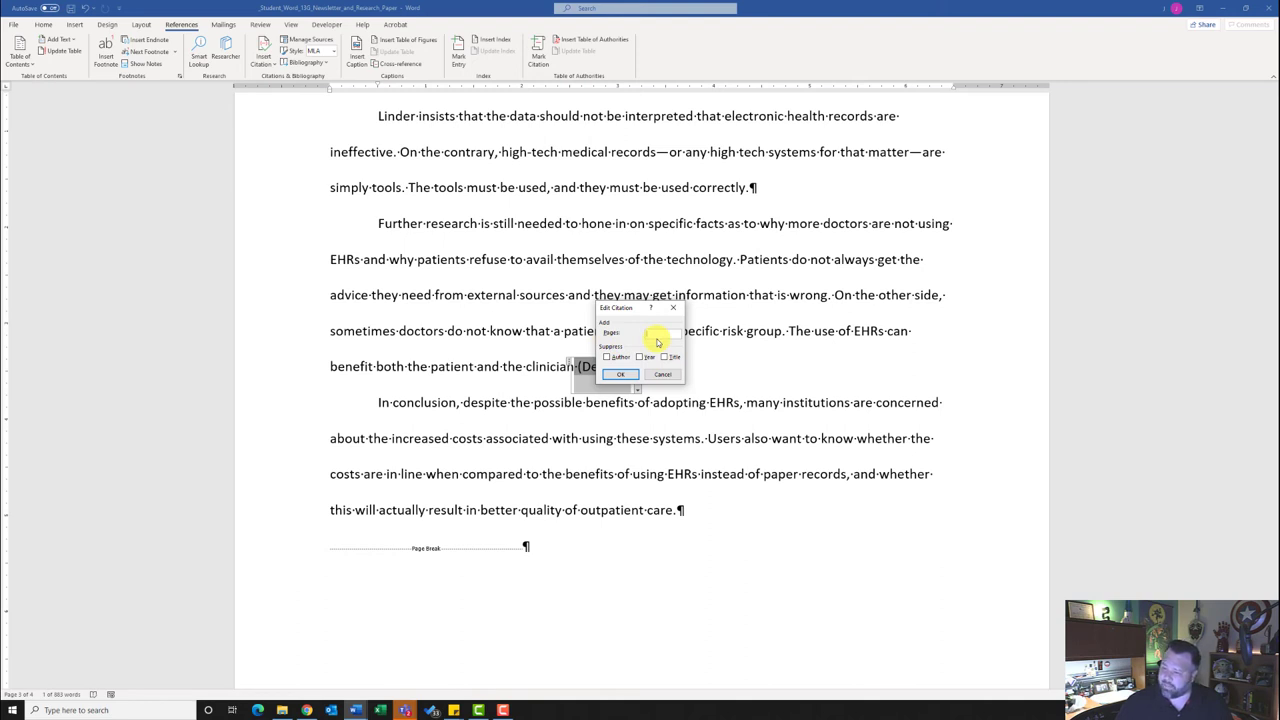
text(223)
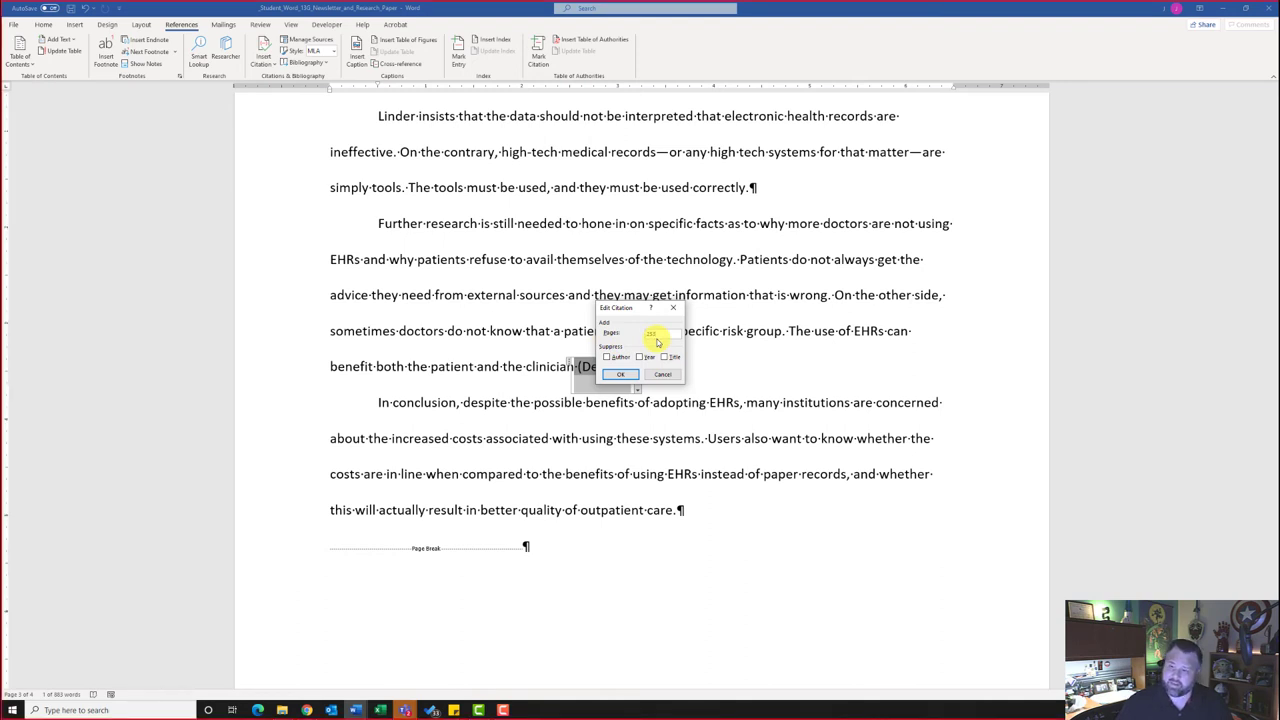
click(621, 376)
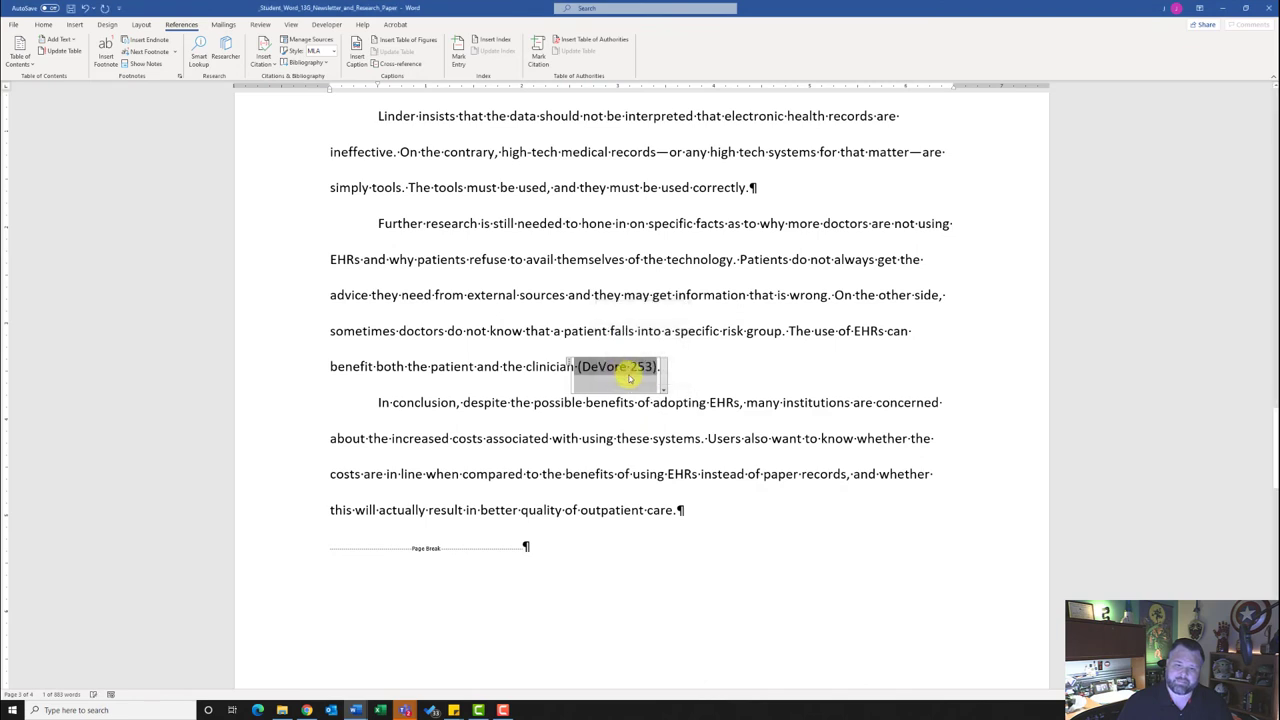
click(700, 362)
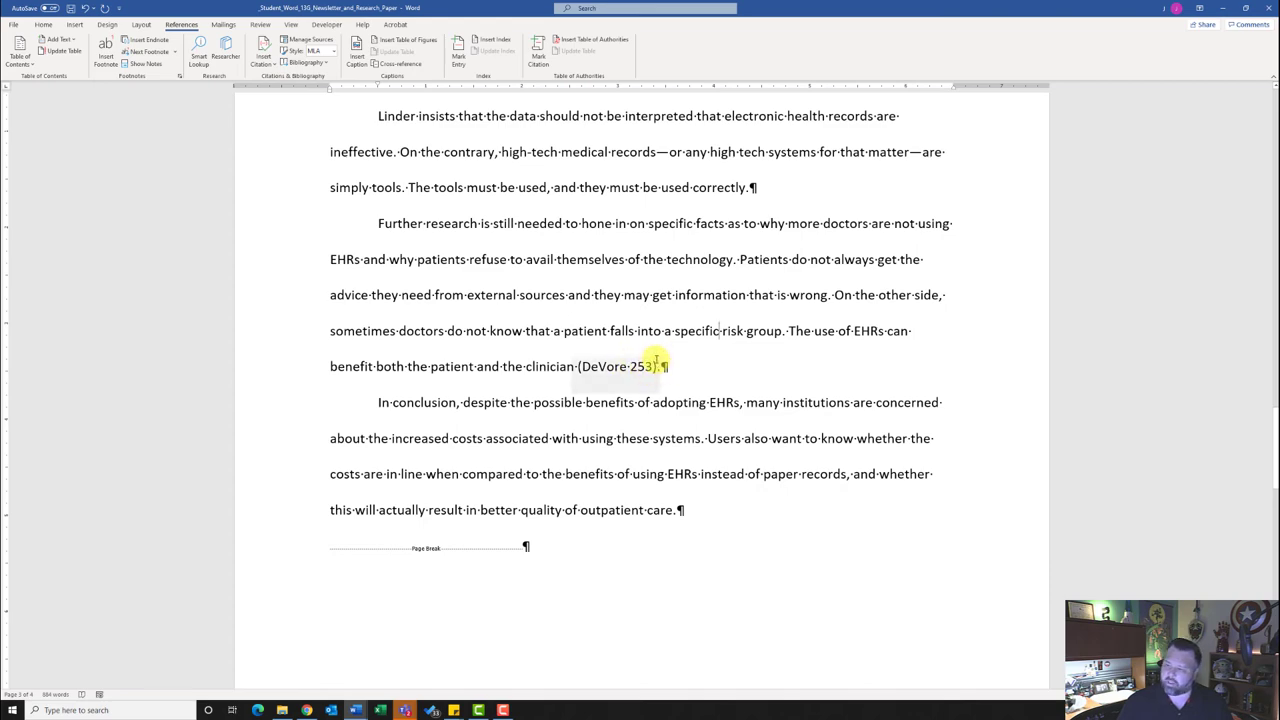
- Search Researcher for "electronic health records", limit the sources to journals, and close the pane after examining them
scroll(735, 545, up, 5)
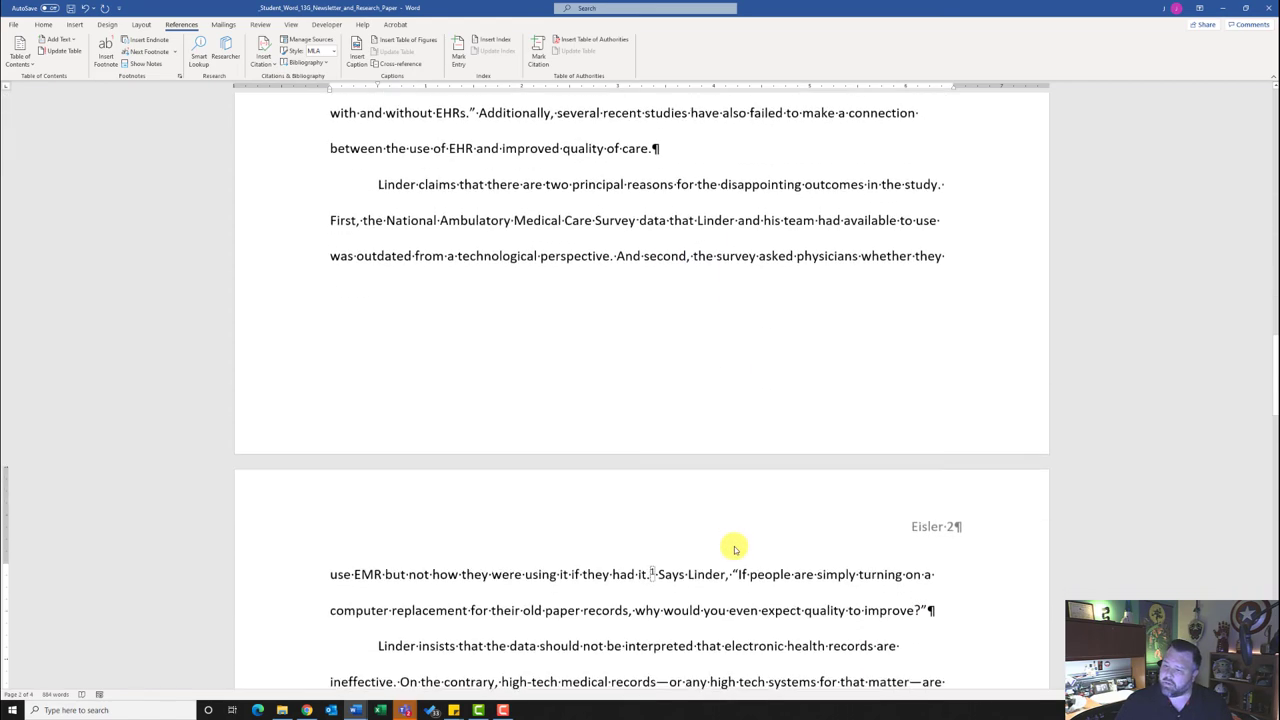
scroll(735, 548, down, 5)
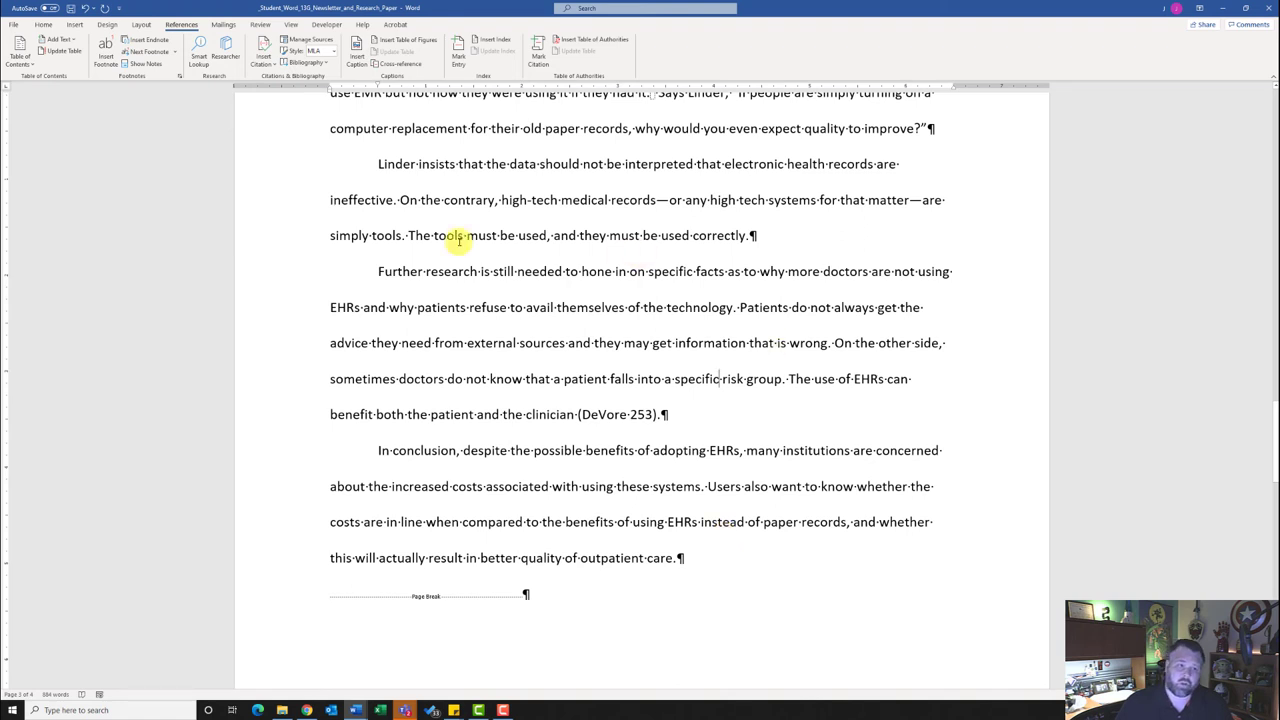
click(227, 57)
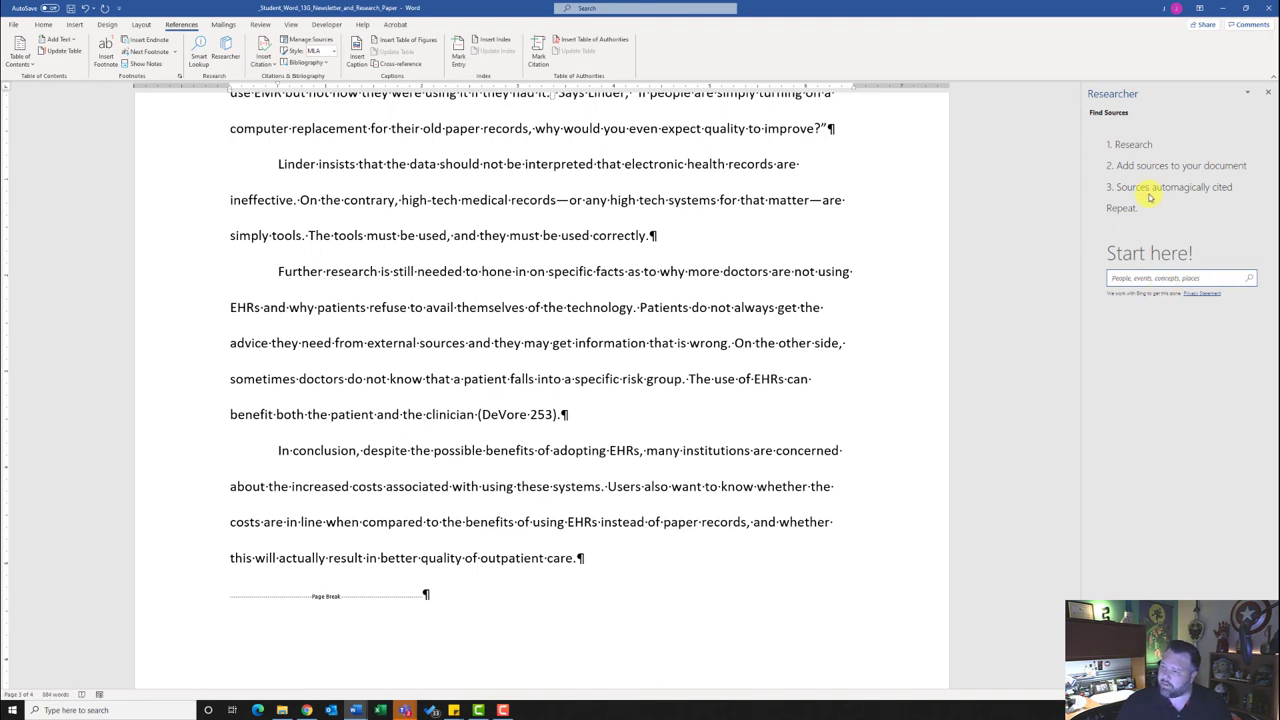
click(1157, 278)
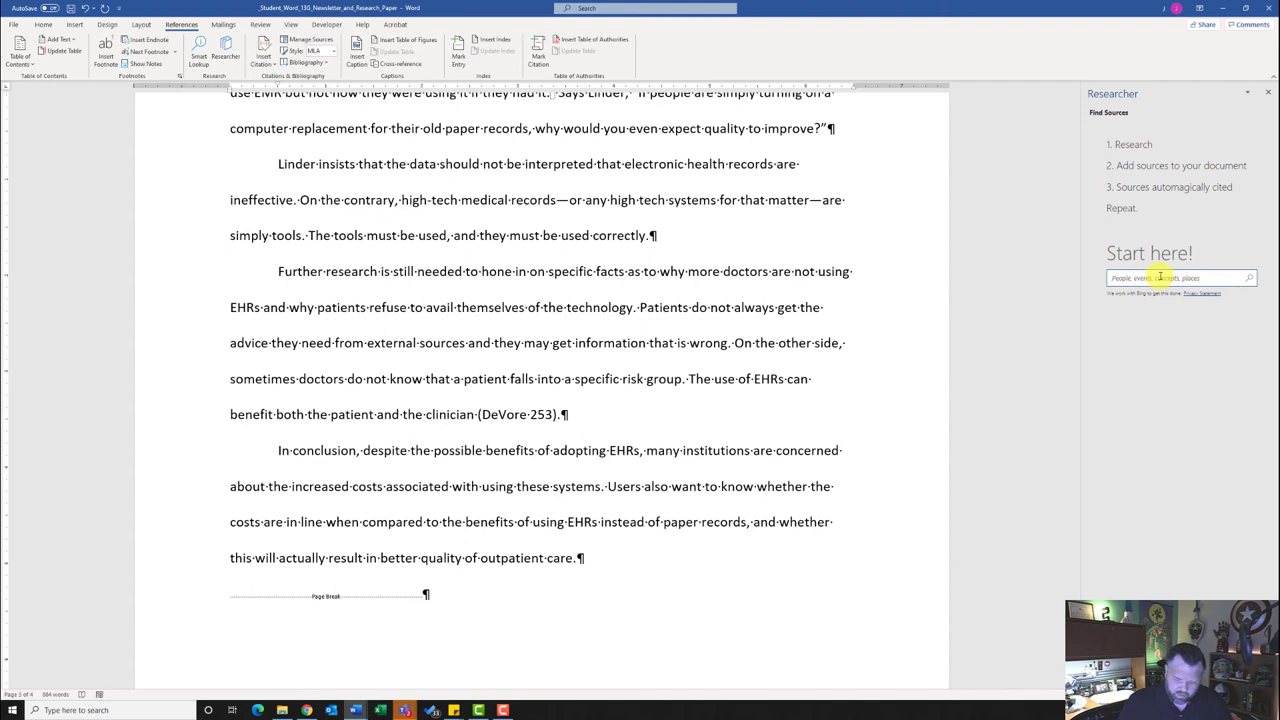
text(tronic health records")
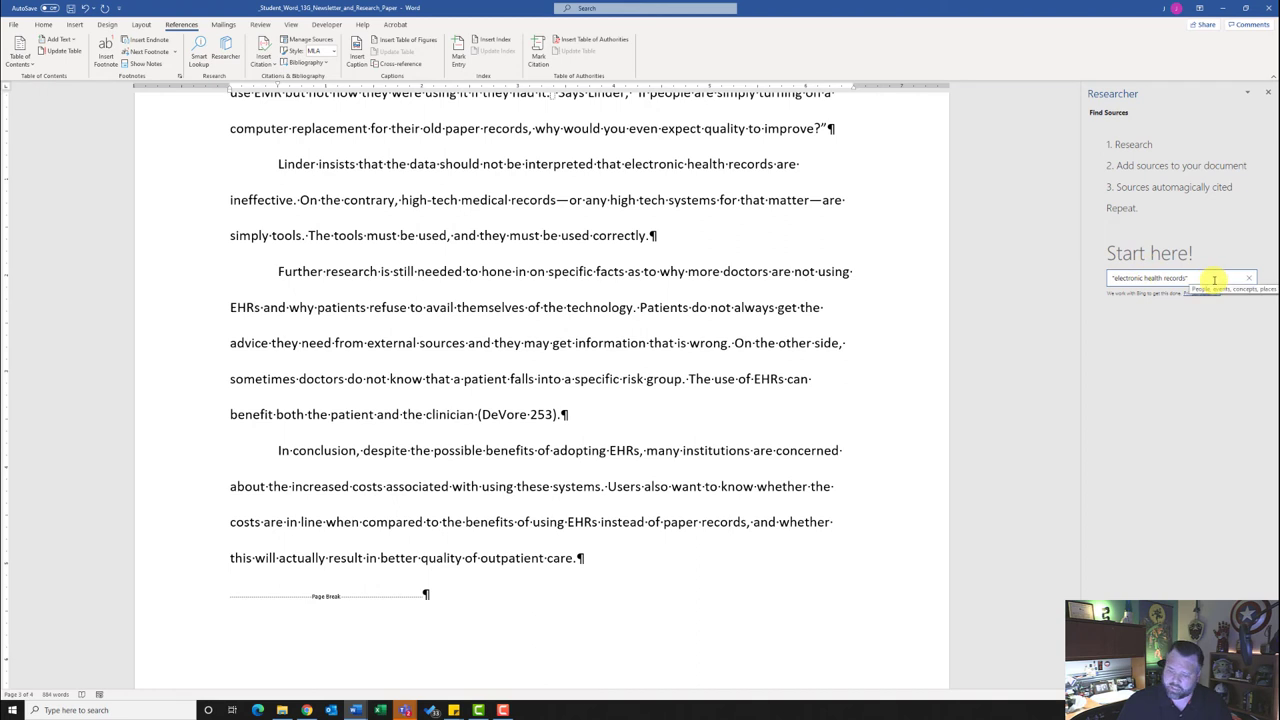
key(Return)
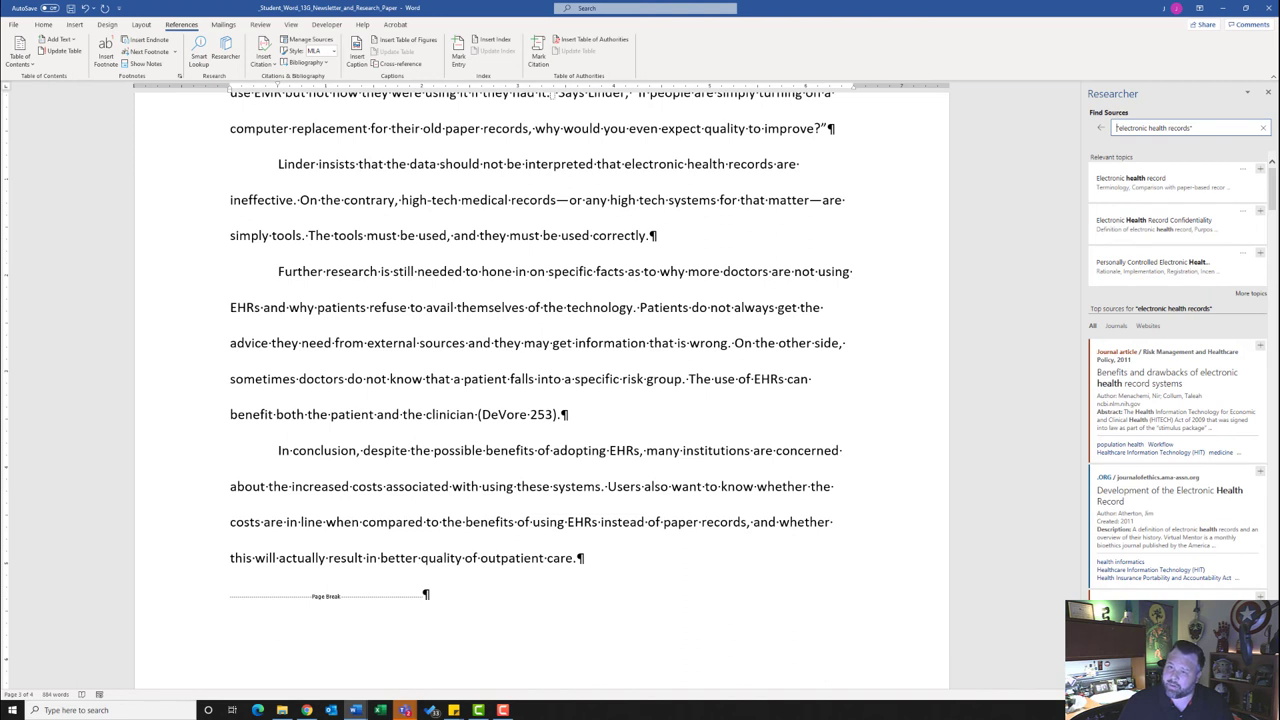
scroll(1180, 400, down, 1)
click(1116, 246)
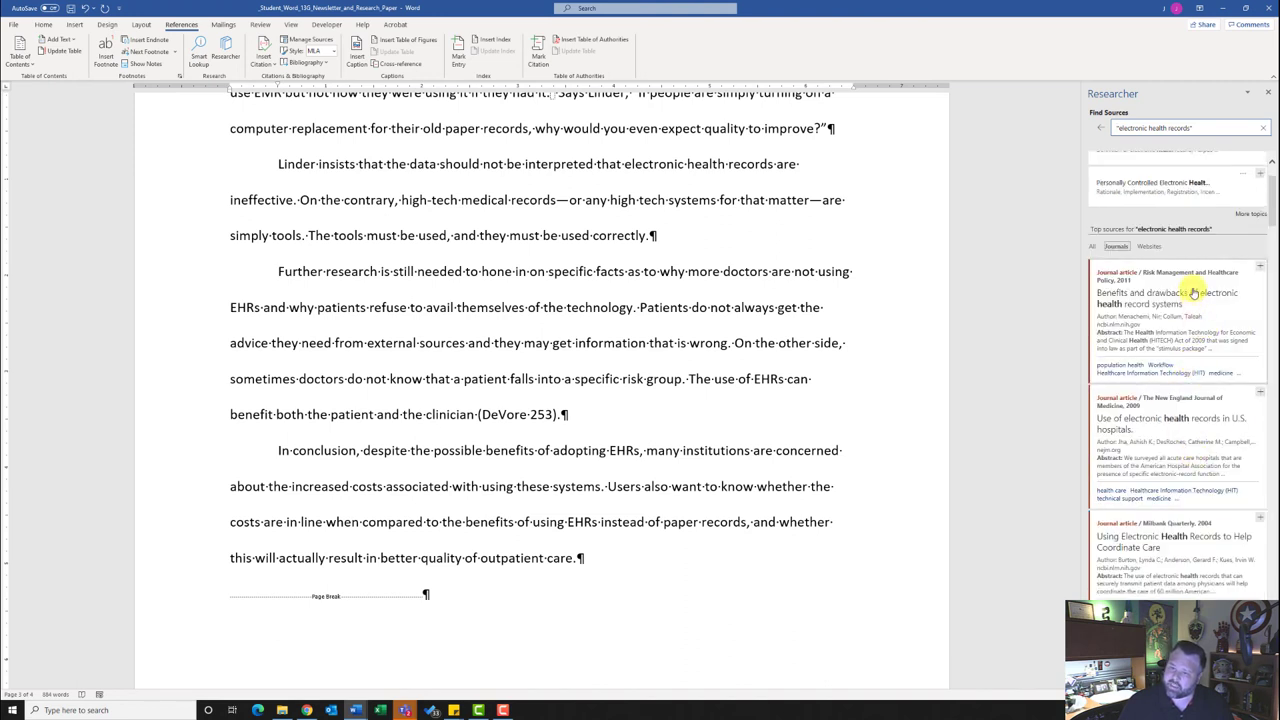
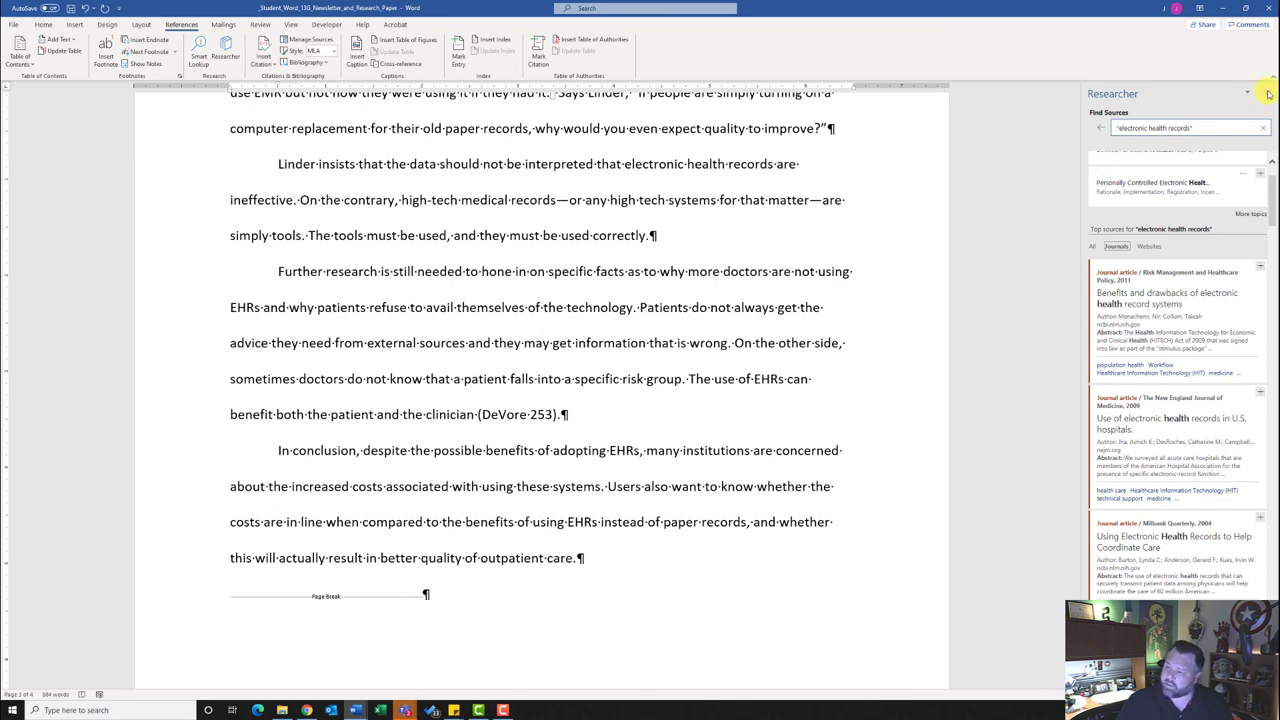
click(1267, 93)
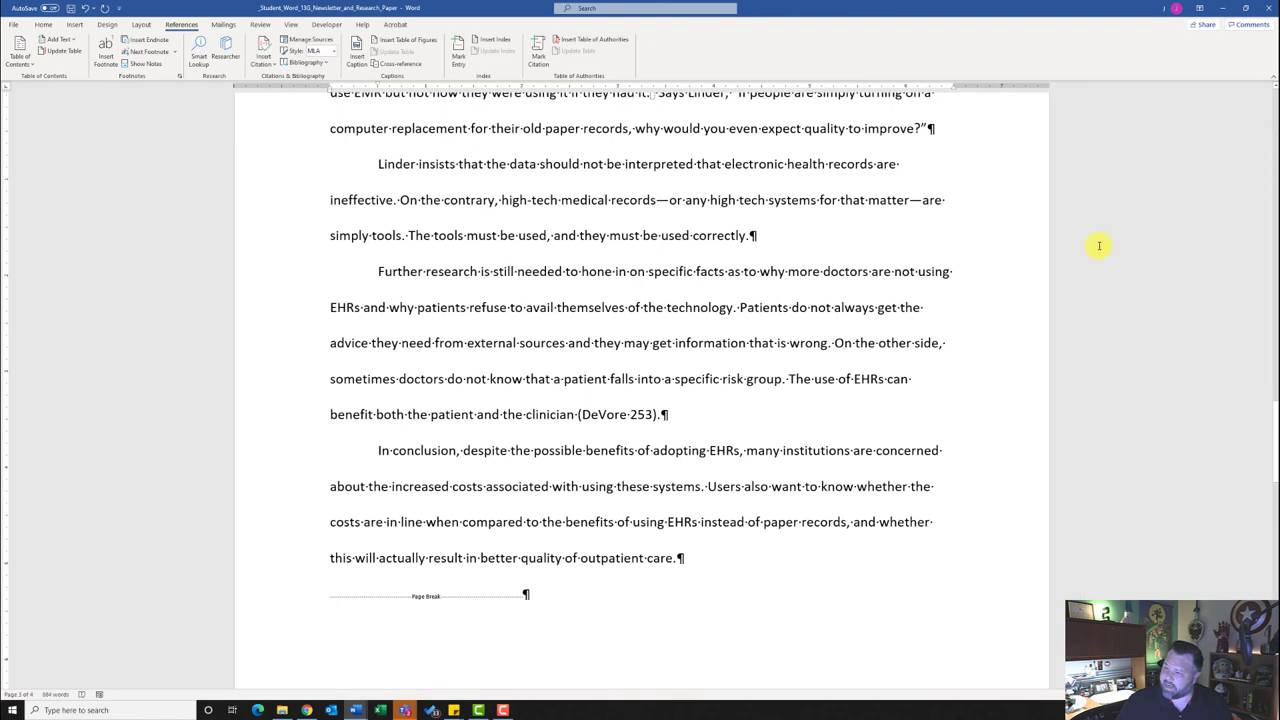
scroll(471, 371, up, 20)
scroll(471, 371, down, 15)
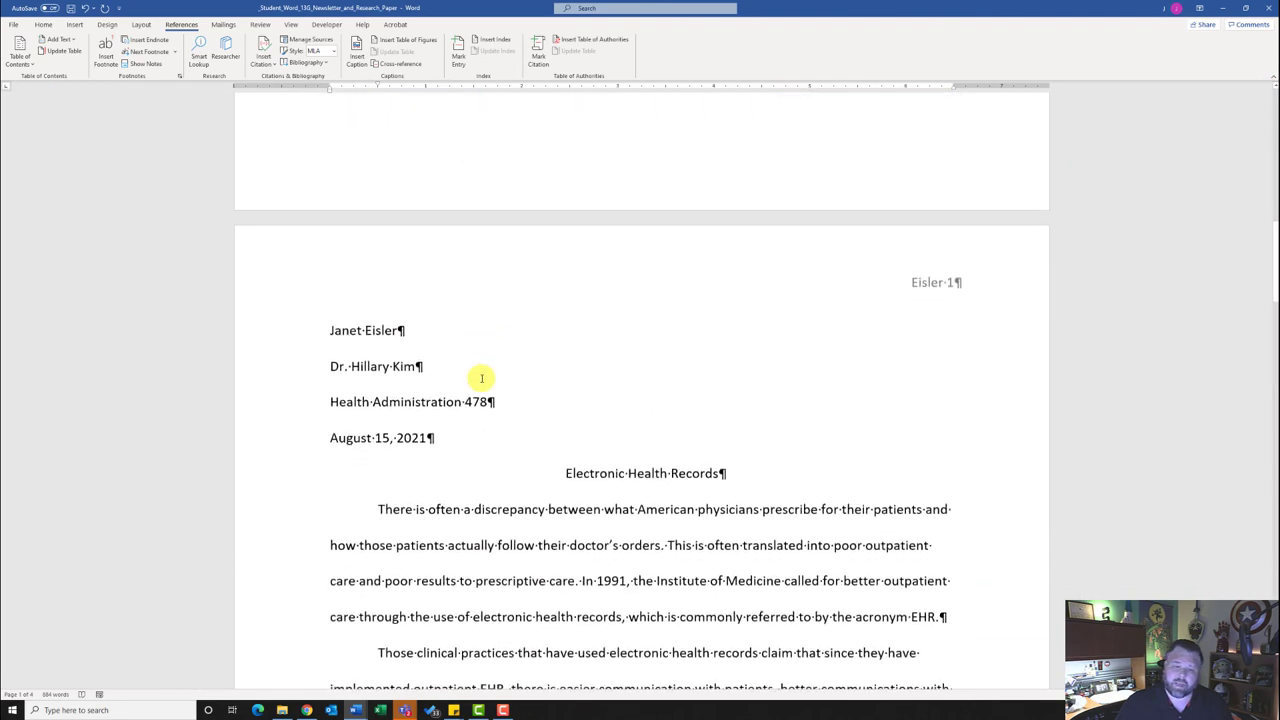
- Highlight "electronic health records" in yellow in the last sentence of the research paper's first body paragraph
scroll(495, 372, down, 3)
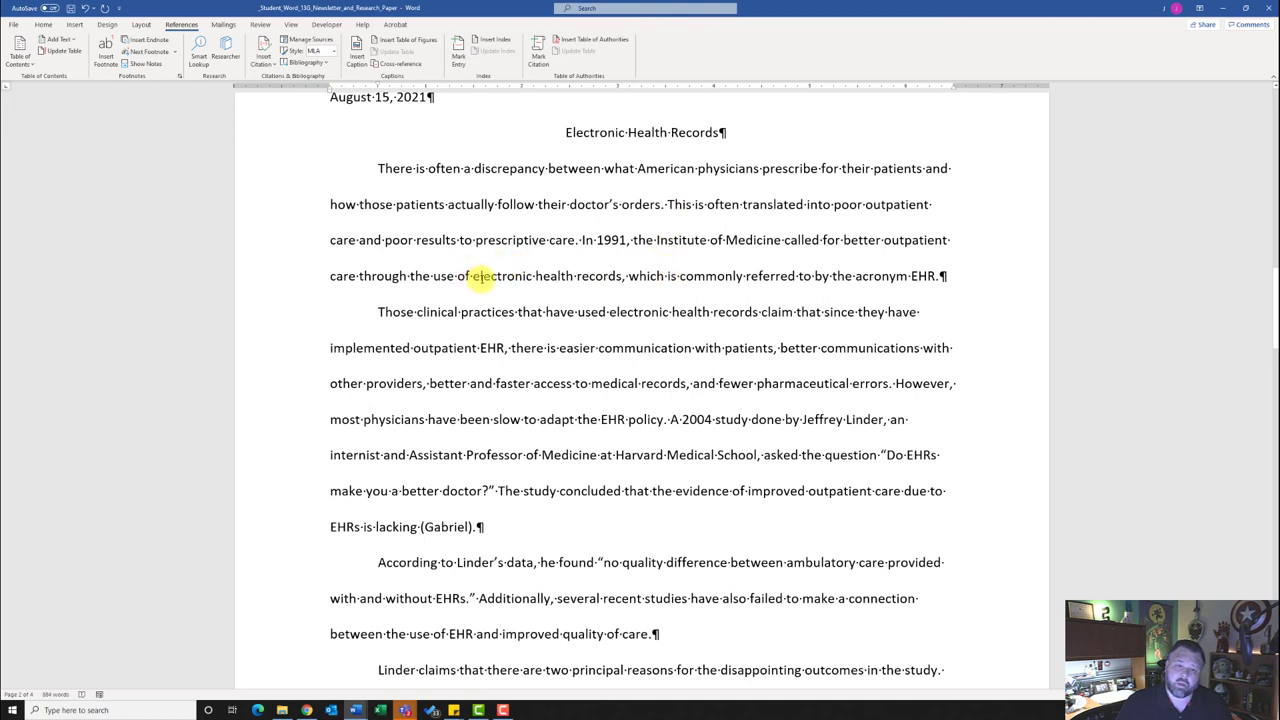
drag(472, 276, 592, 278)
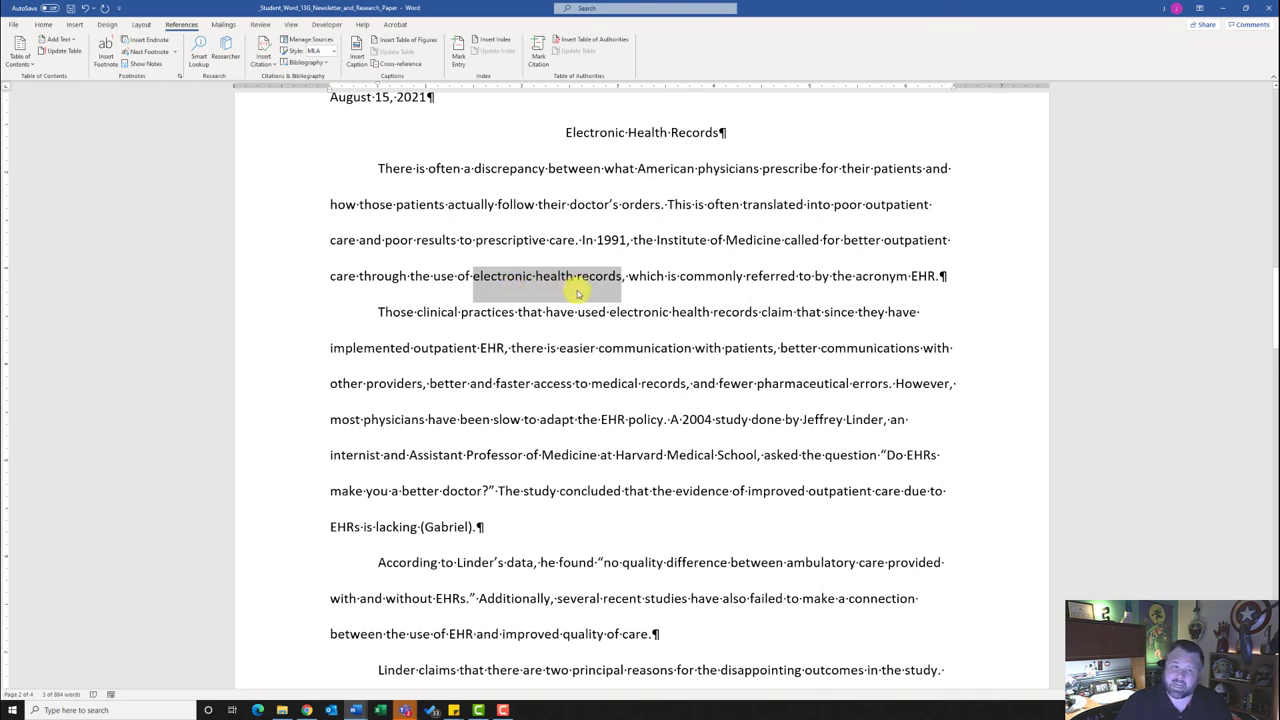
click(44, 26)
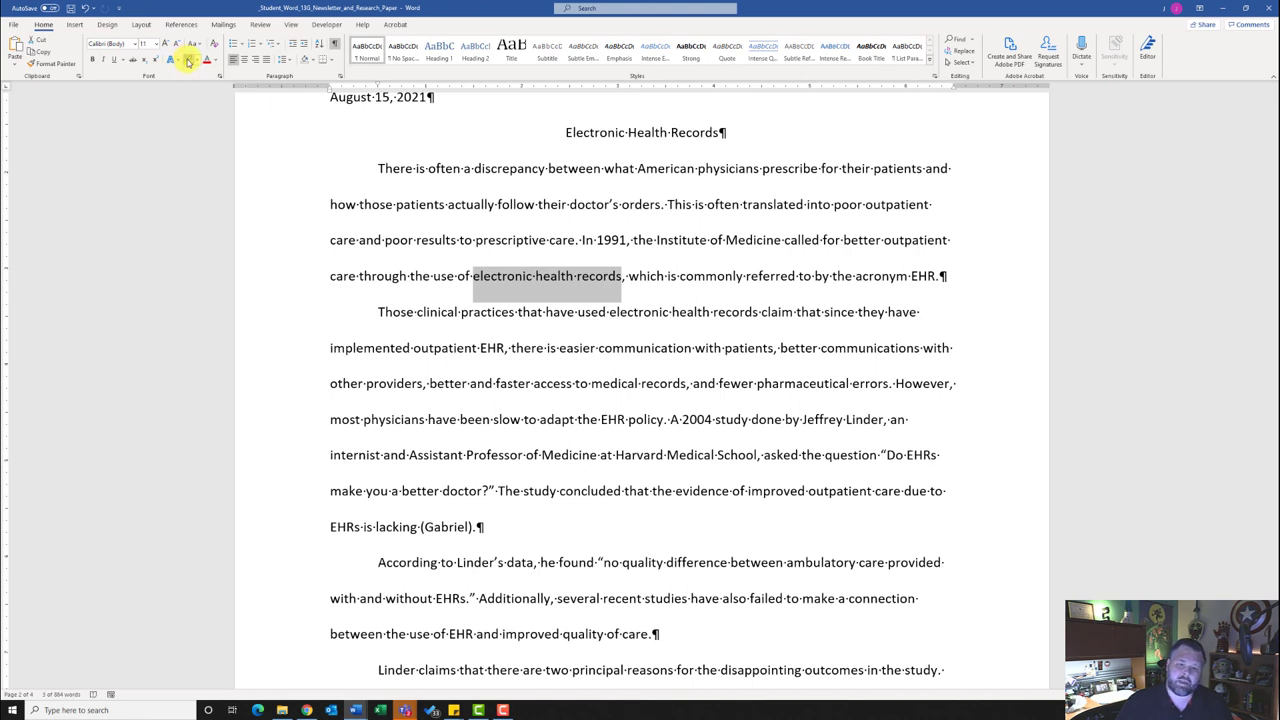
click(188, 62)
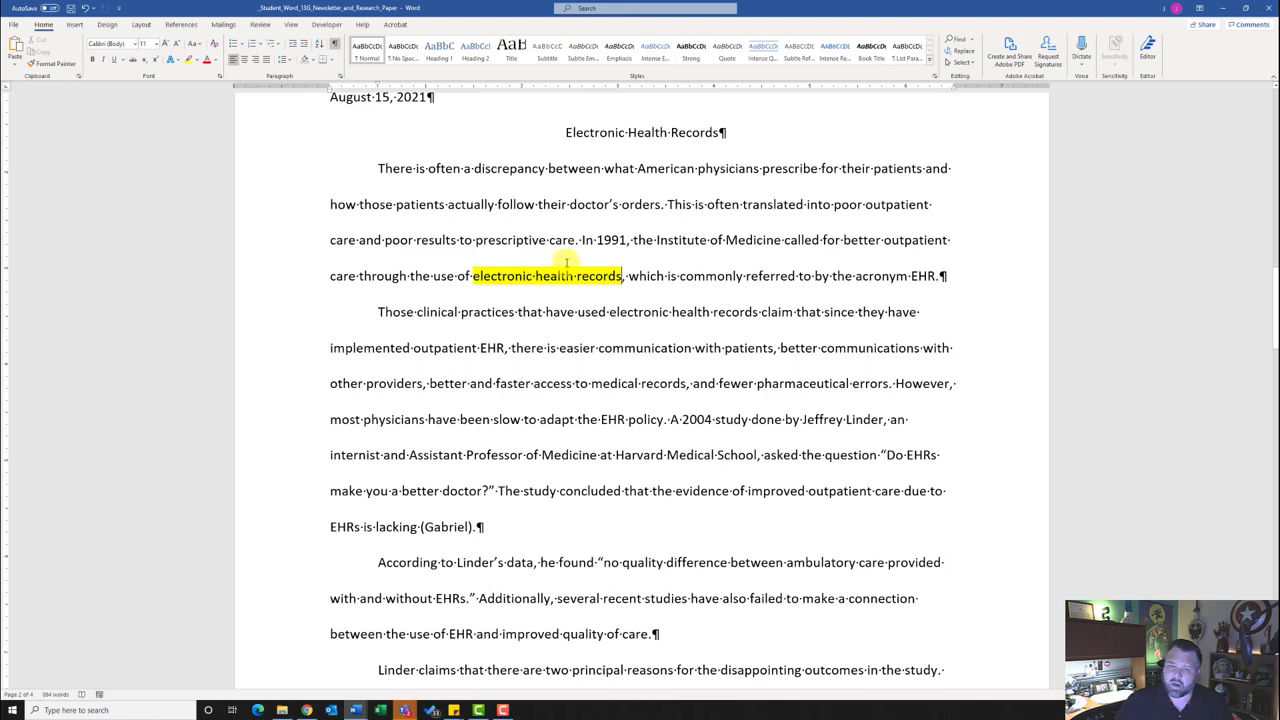
- Insert a built-in Works Cited bibliography at the blank paragraph on the document's last page
scroll(566, 263, down, 15)
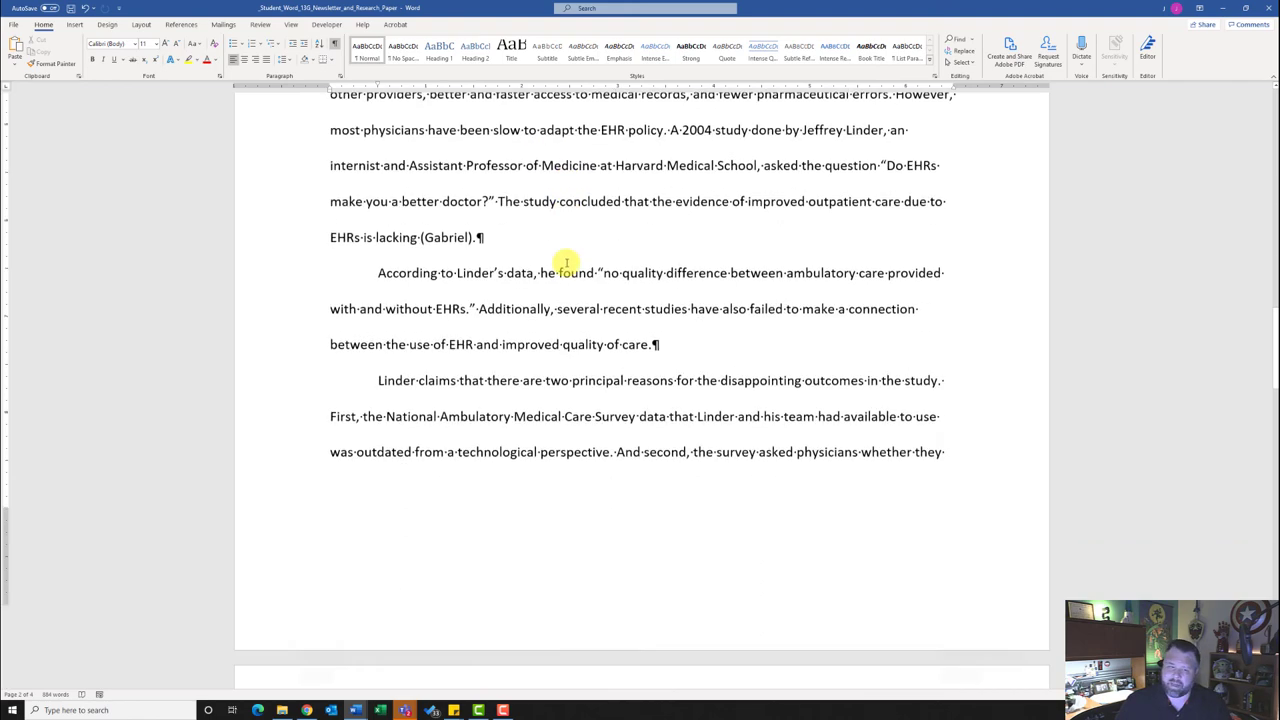
scroll(566, 263, up, 5)
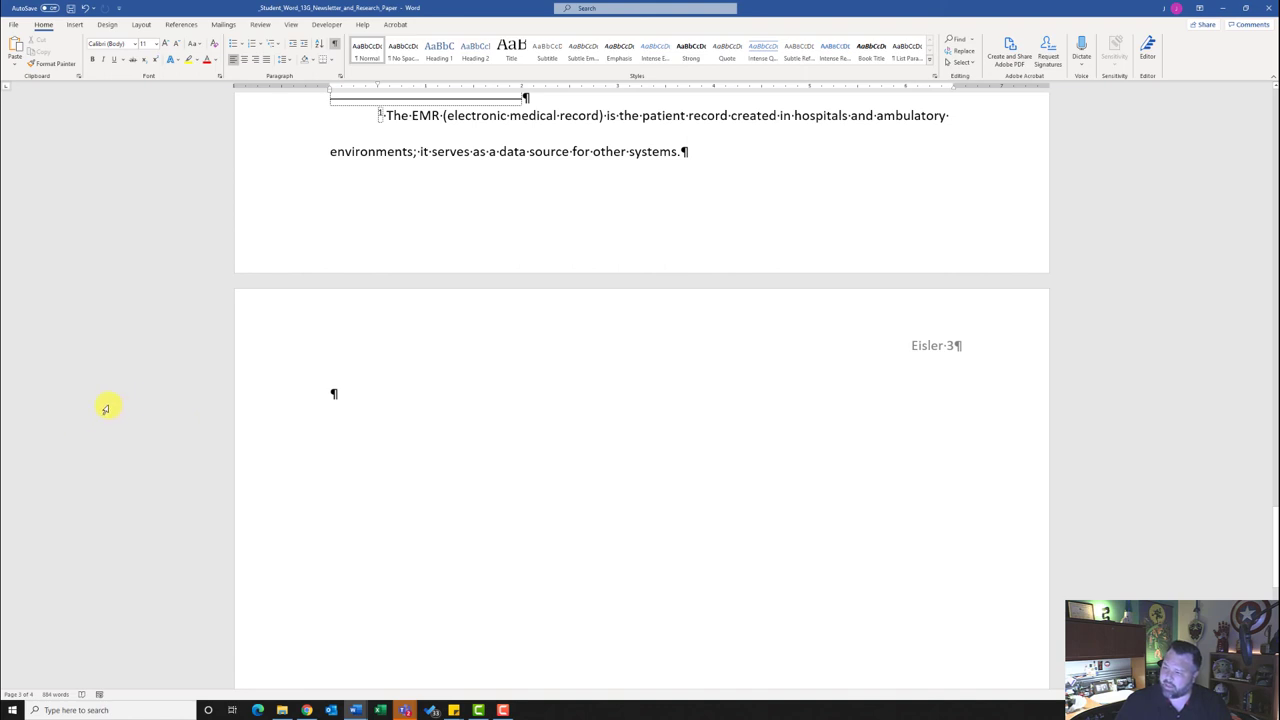
click(269, 392)
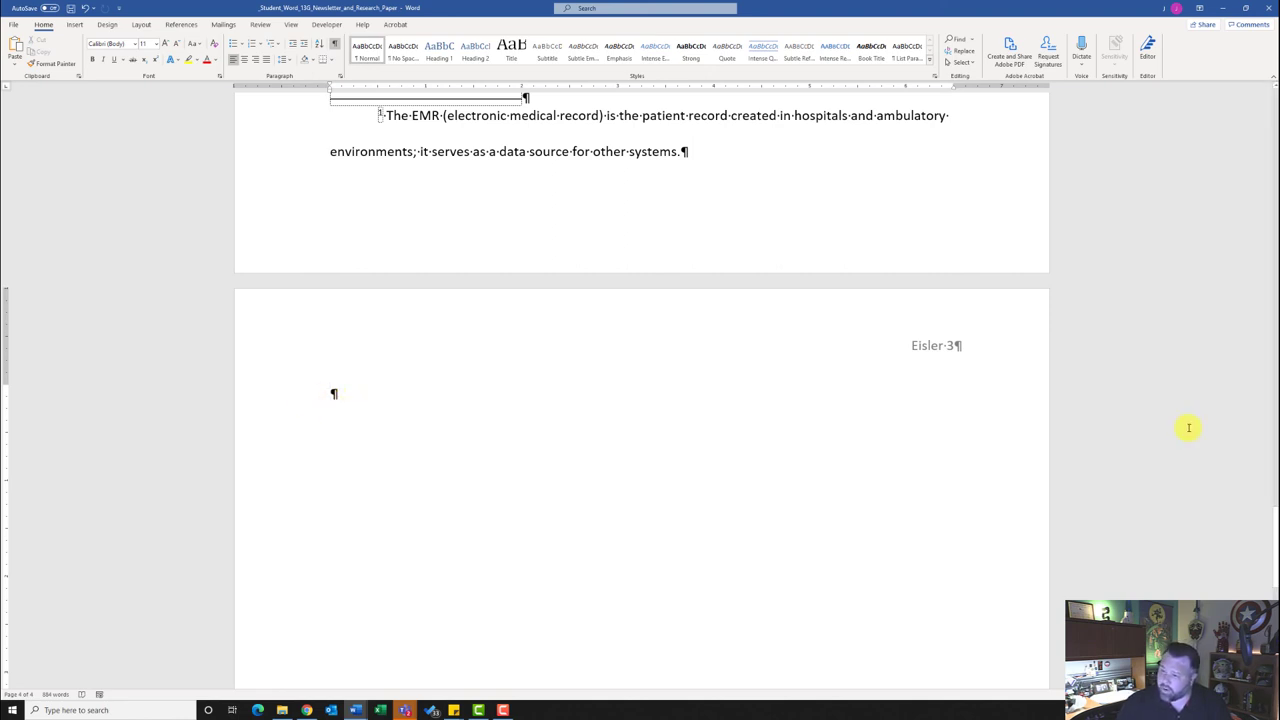
click(52, 63)
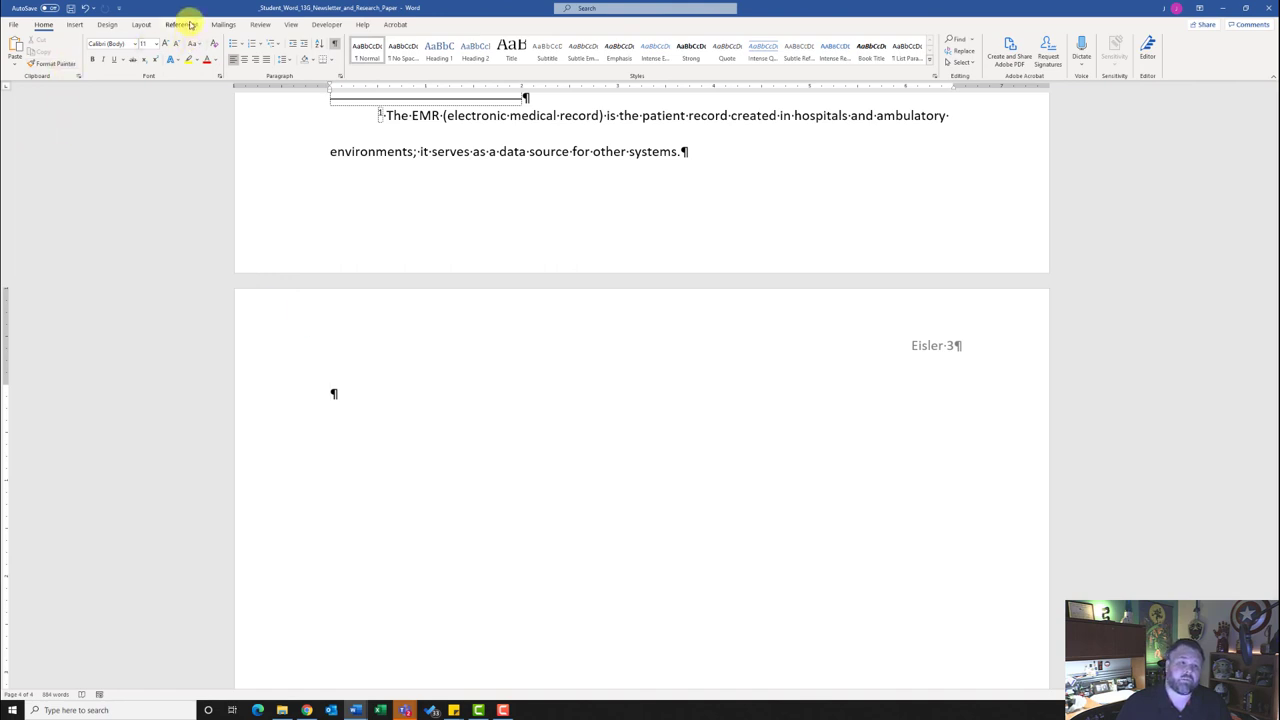
click(182, 24)
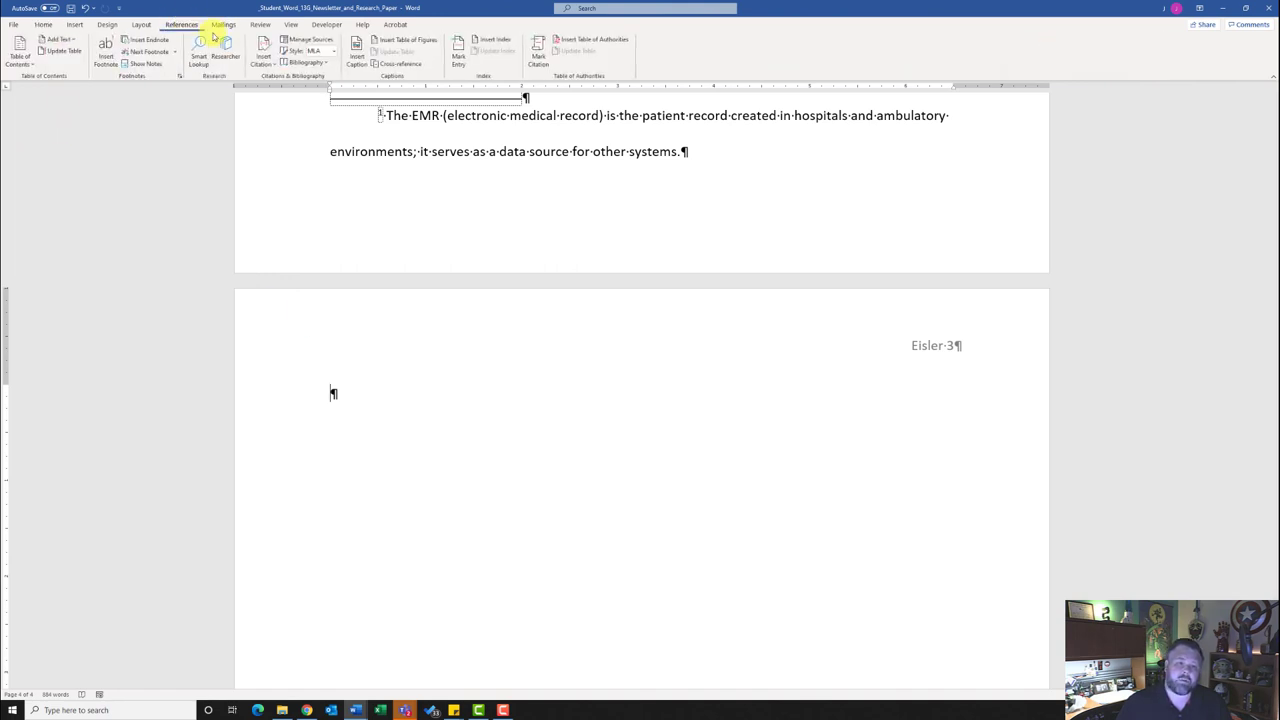
click(318, 61)
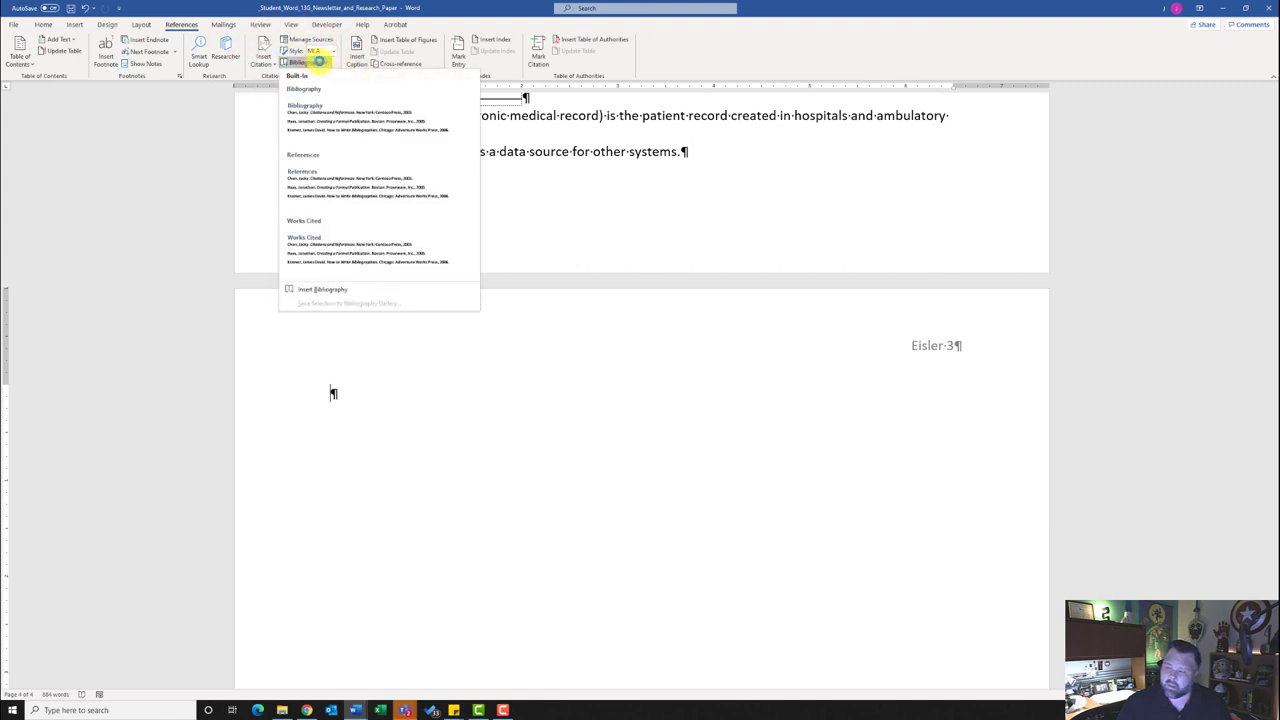
click(339, 256)
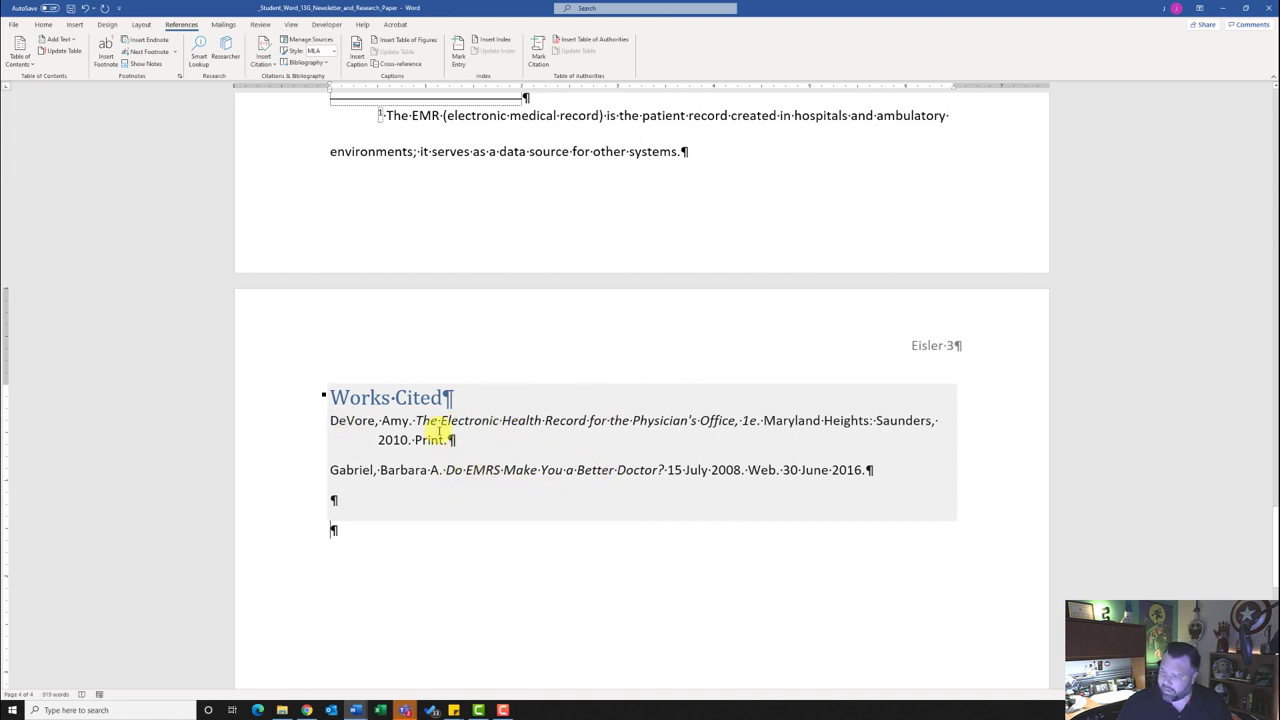
- Set the Works Cited heading's spacing before to 0 pt and its line spacing to Double
click(483, 394)
drag(467, 396, 337, 392)
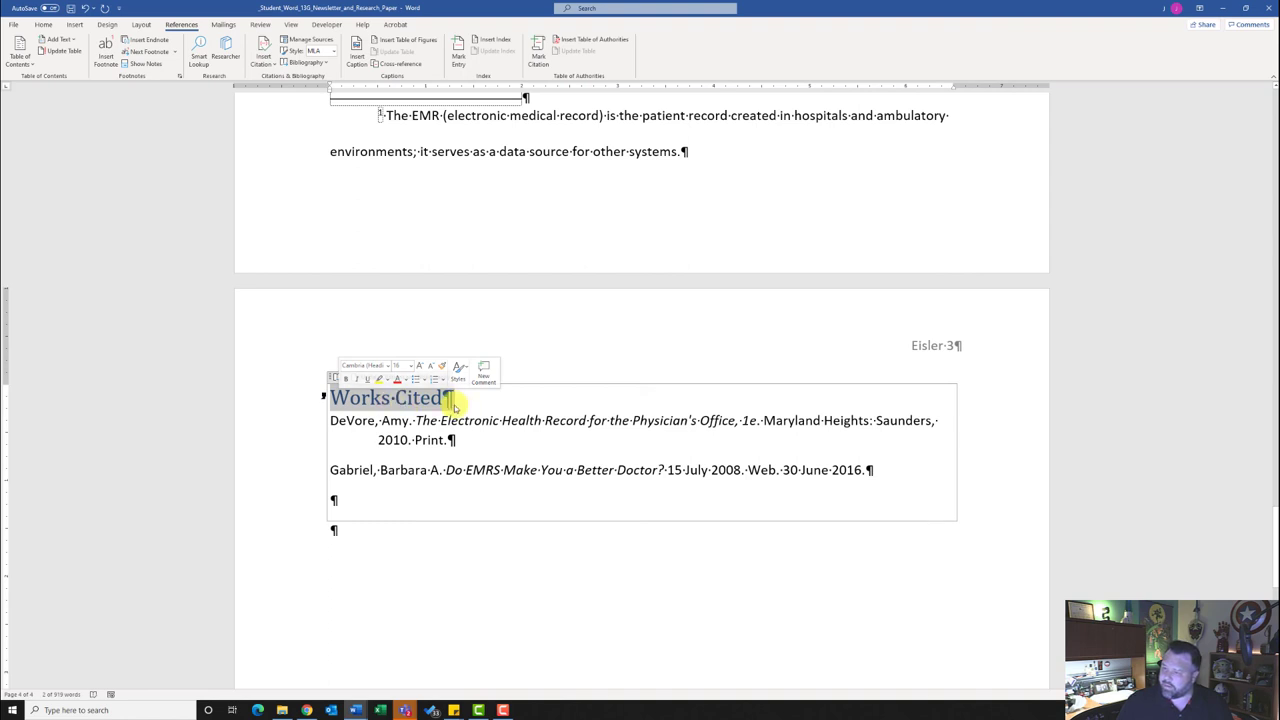
click(44, 25)
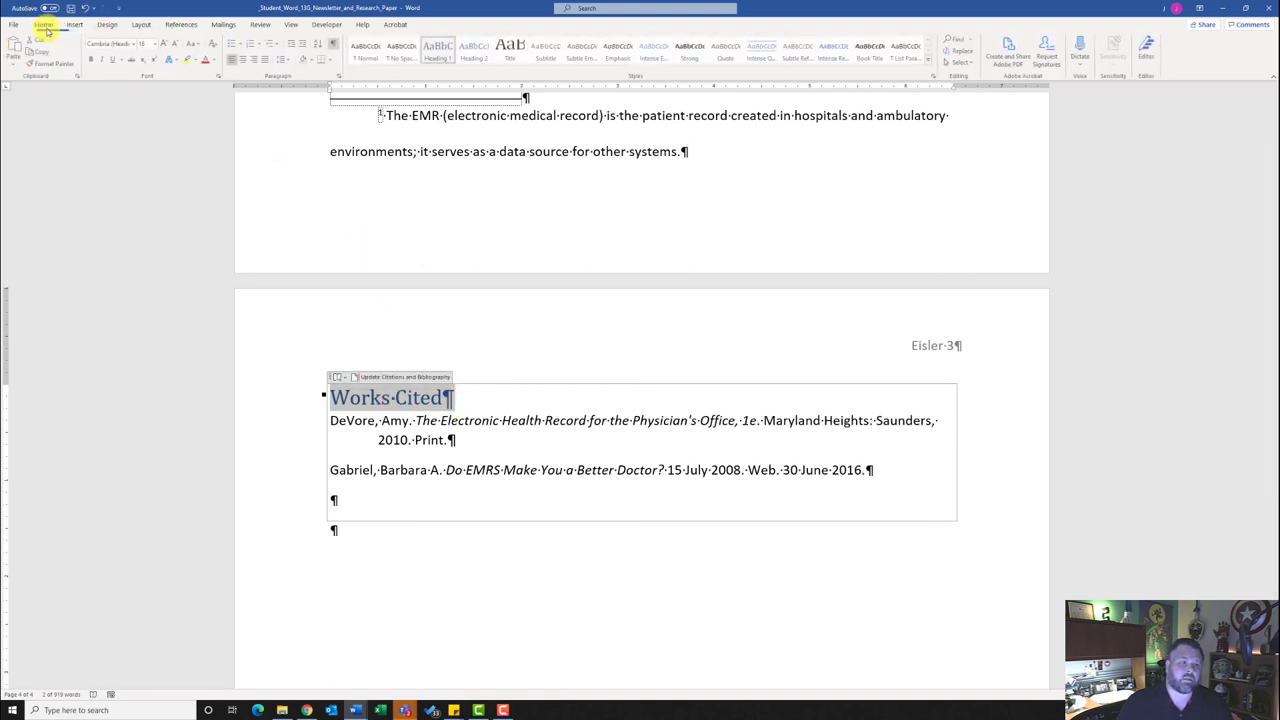
click(221, 77)
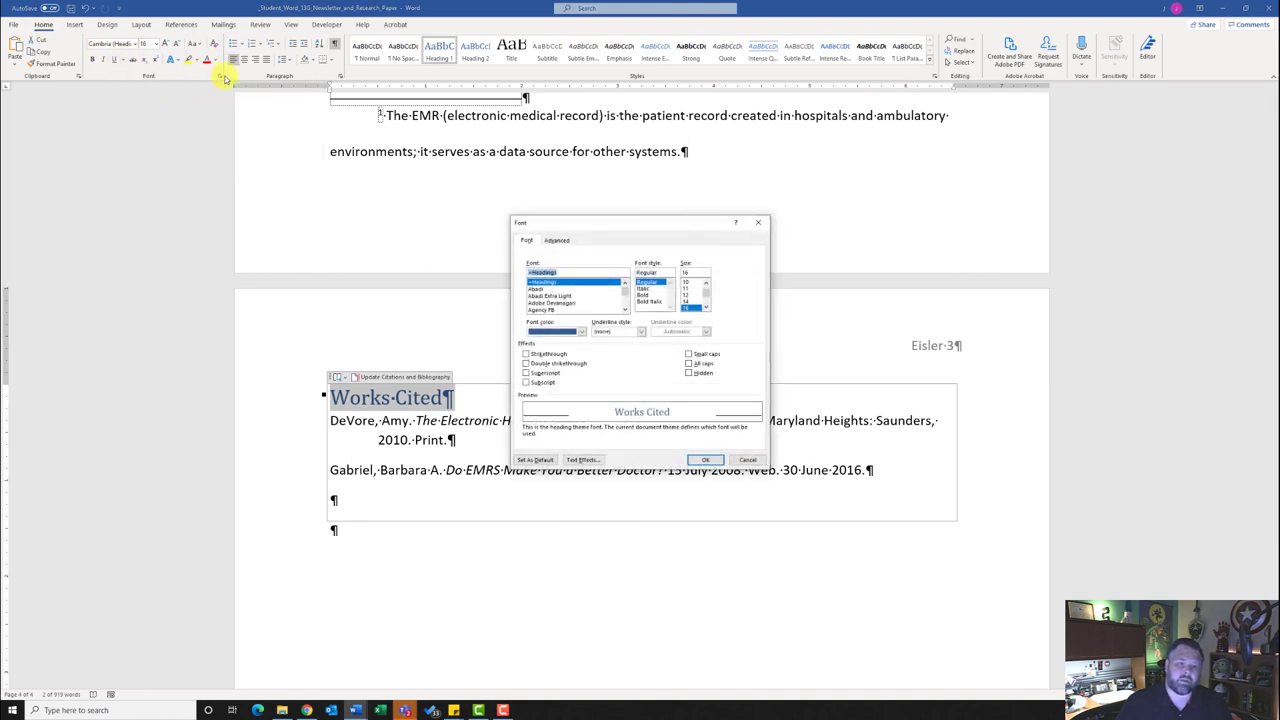
click(758, 222)
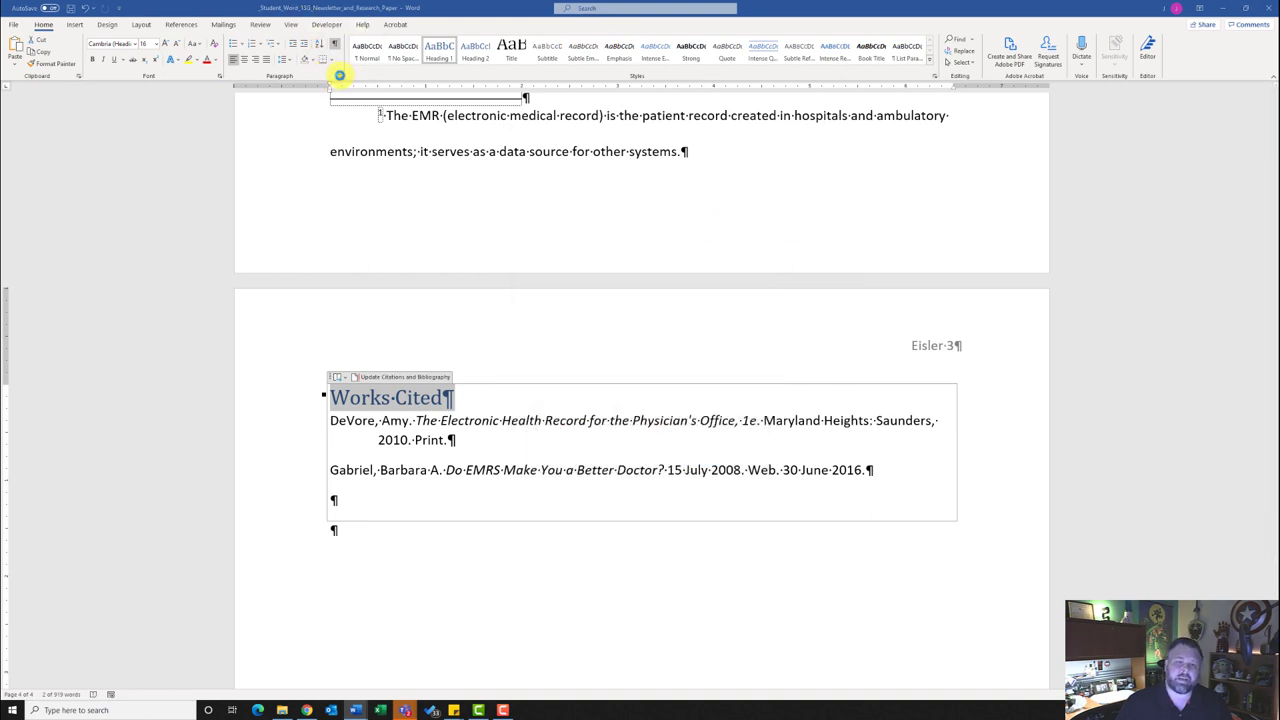
click(340, 76)
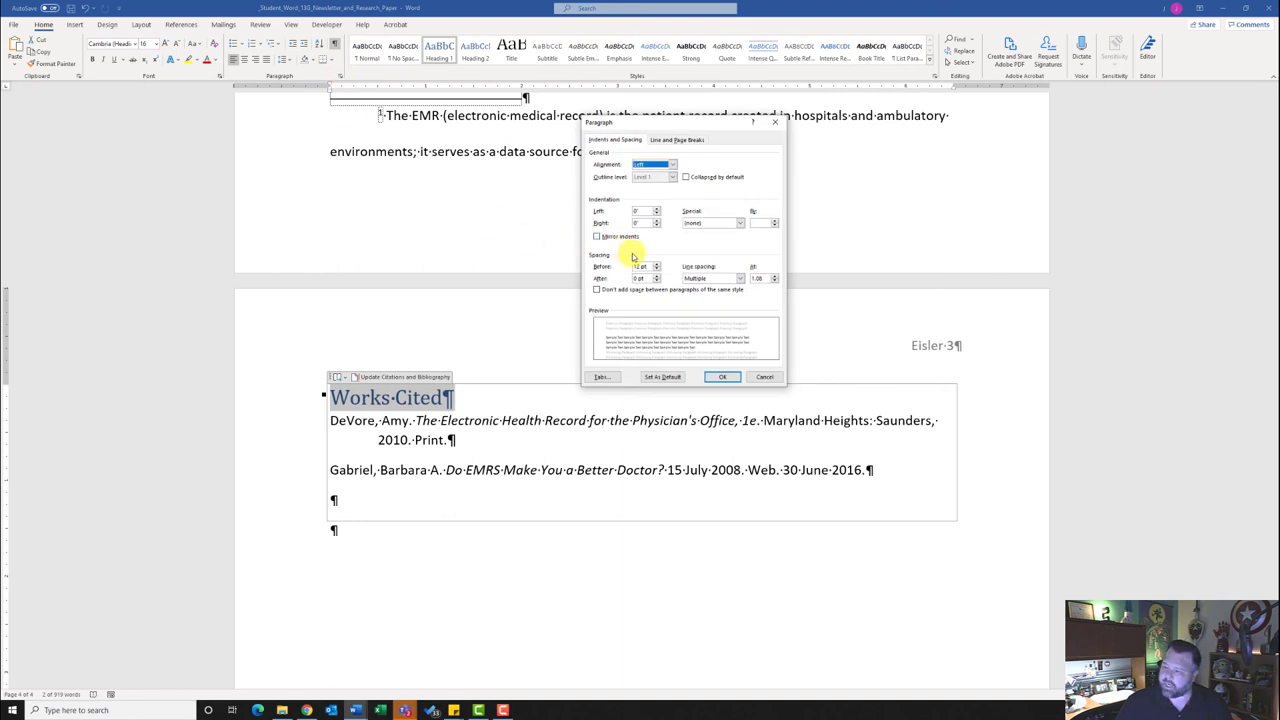
click(657, 269)
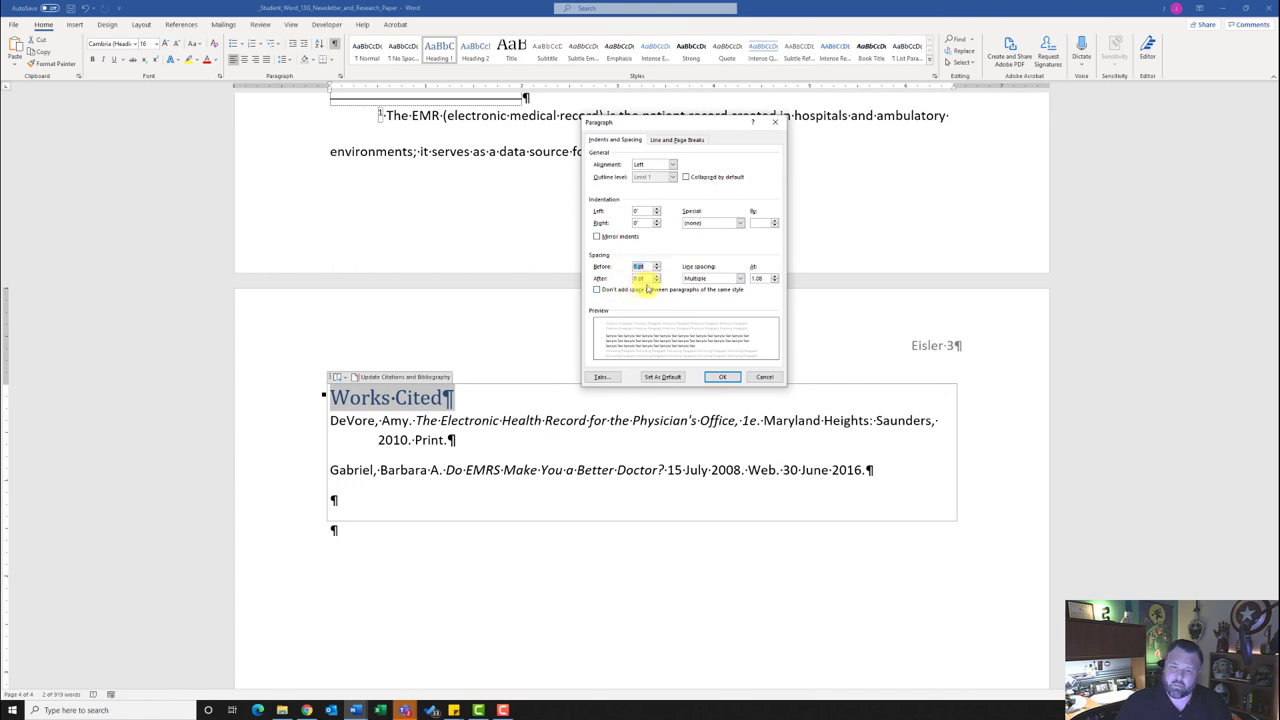
click(737, 277)
click(721, 302)
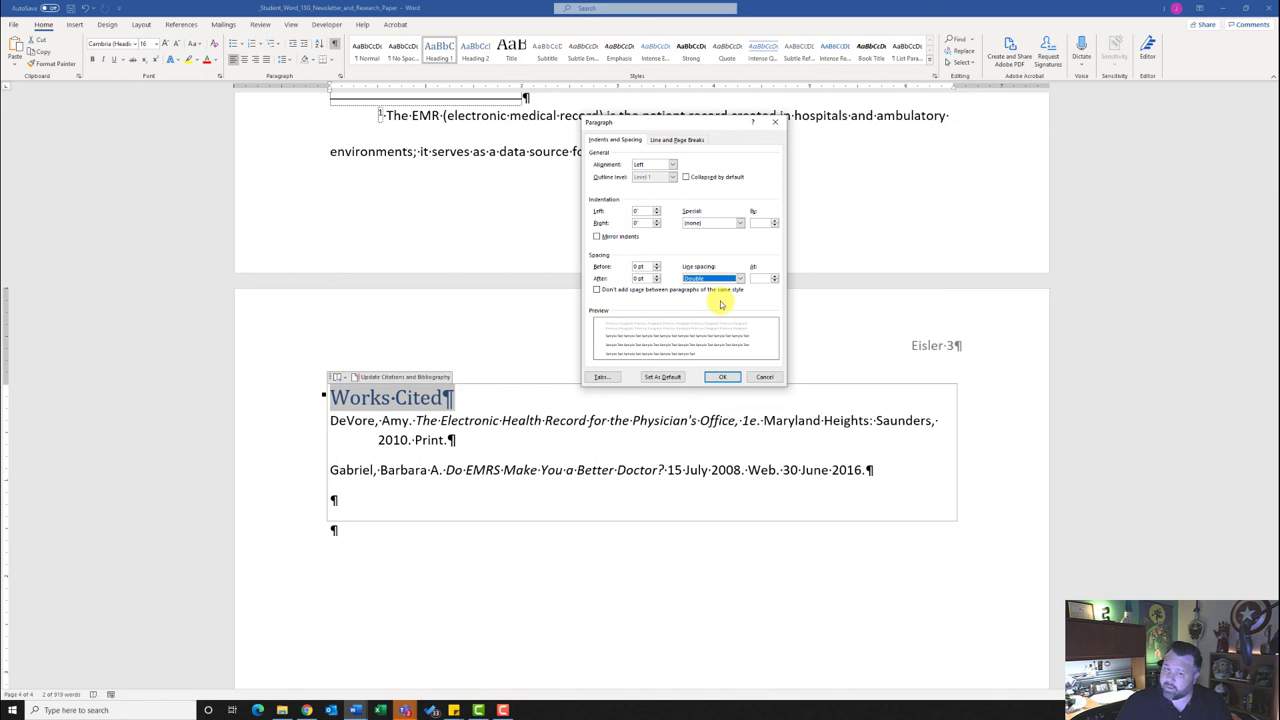
click(720, 377)
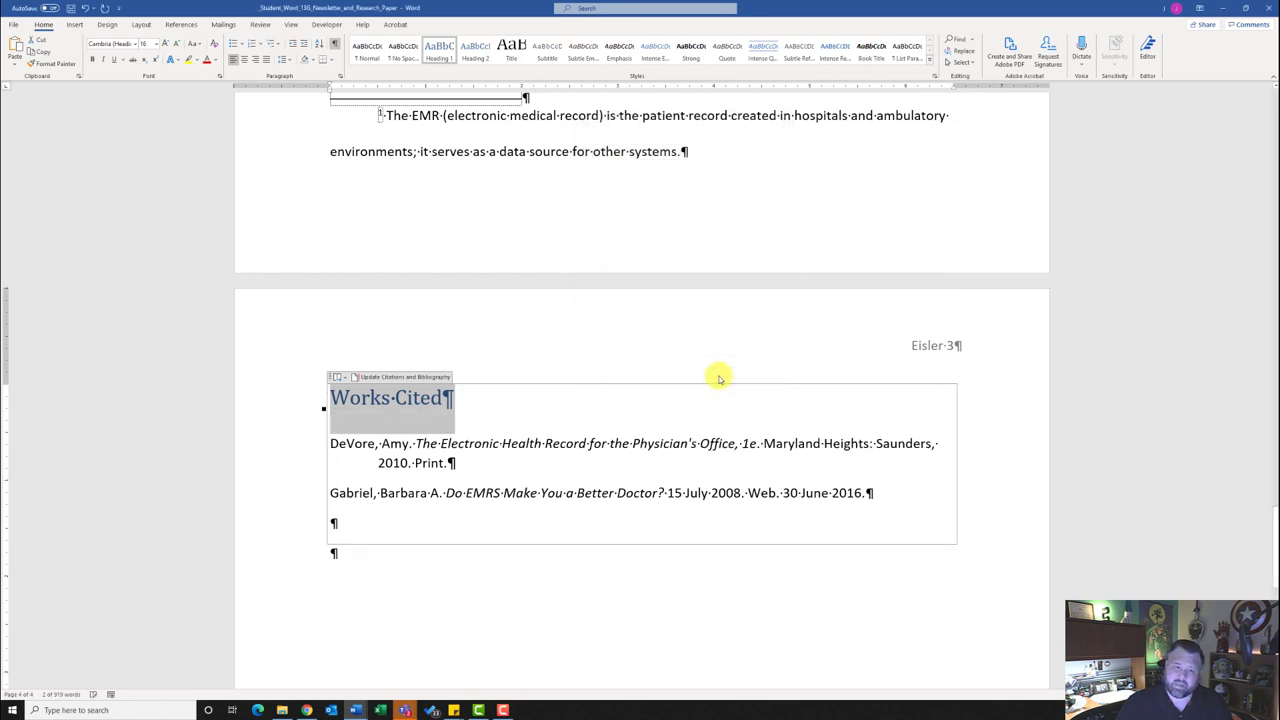
- Center the Works Cited heading and return to the newsletter at the start of the document
click(246, 60)
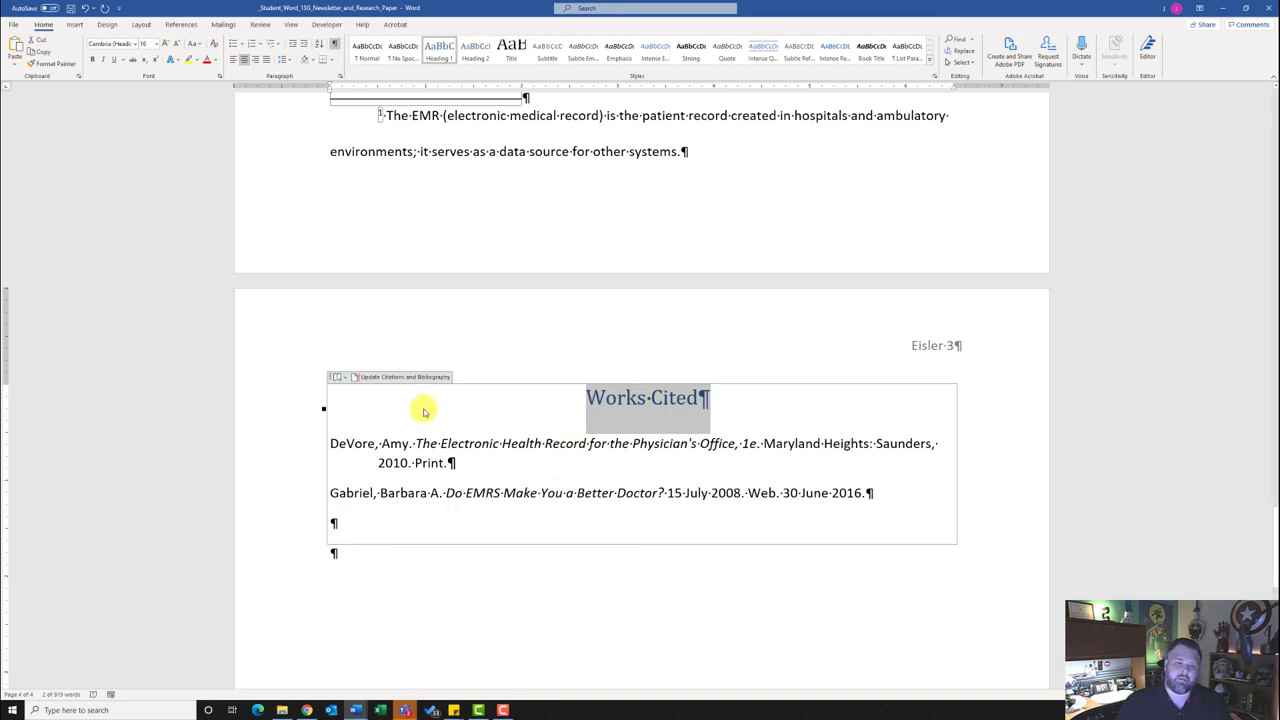
scroll(523, 480, up, 5)
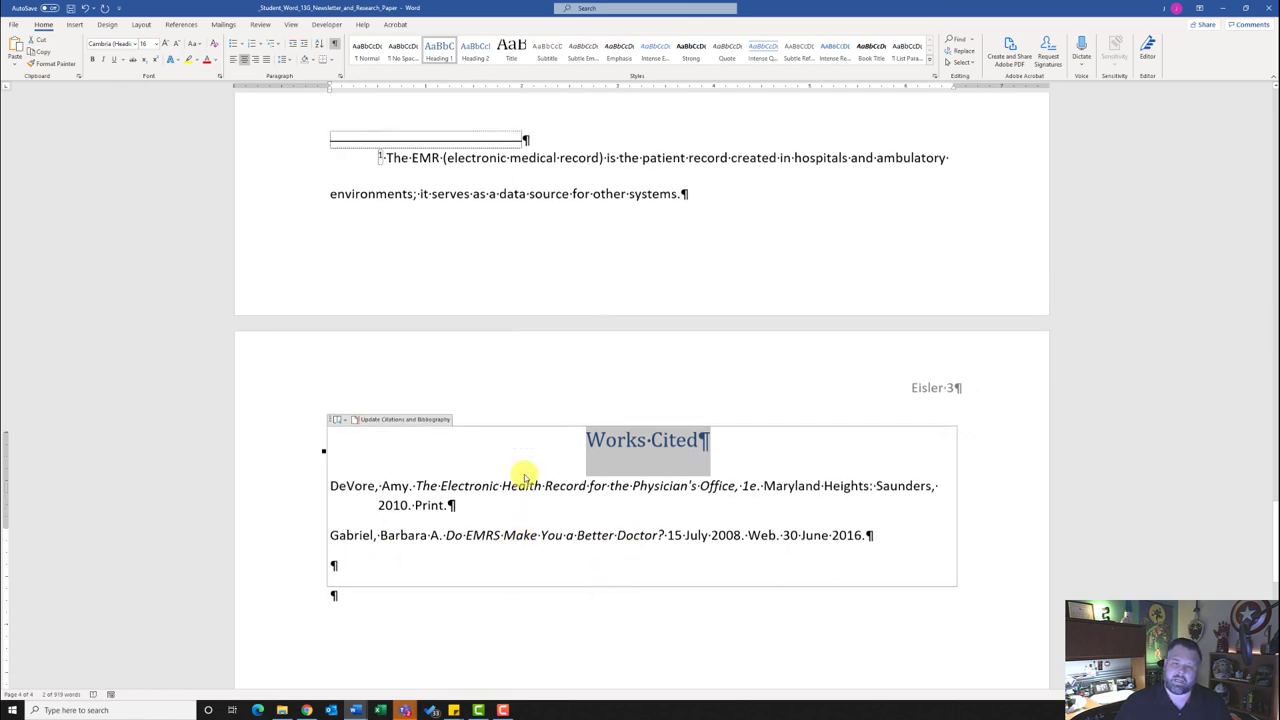
scroll(600, 289, up, 3)
scroll(608, 357, down, 10)
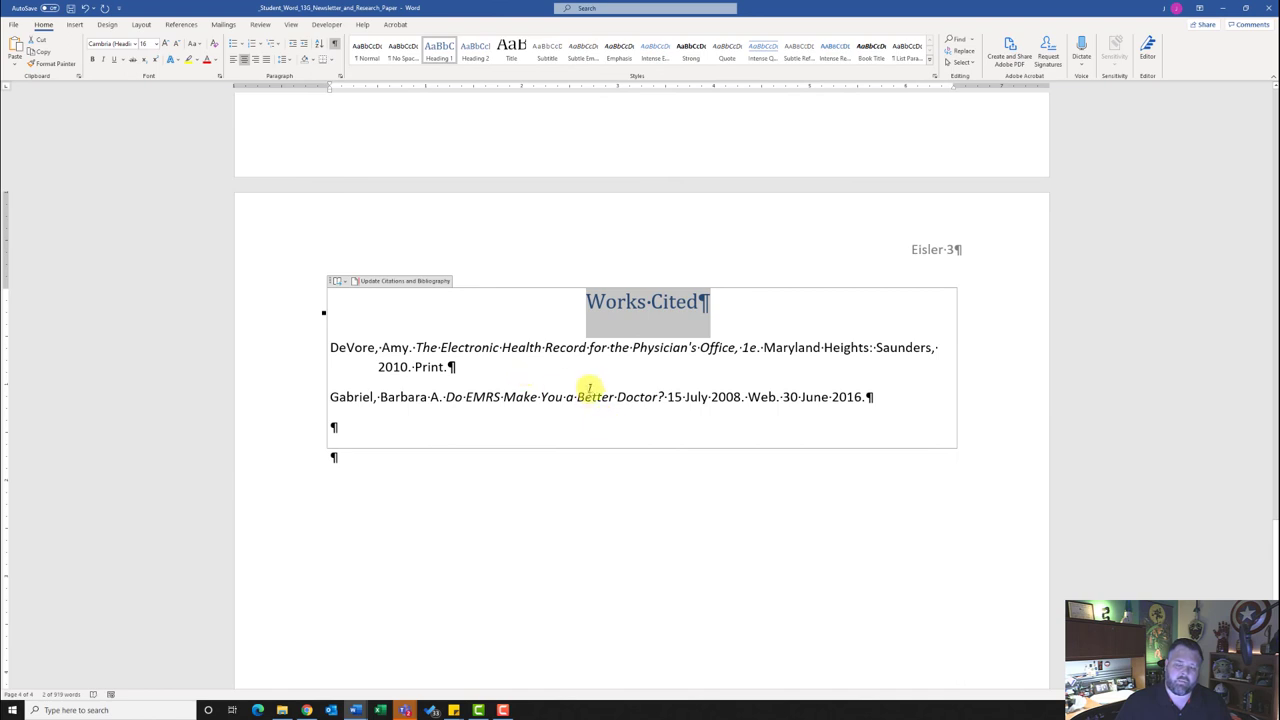
click(697, 478)
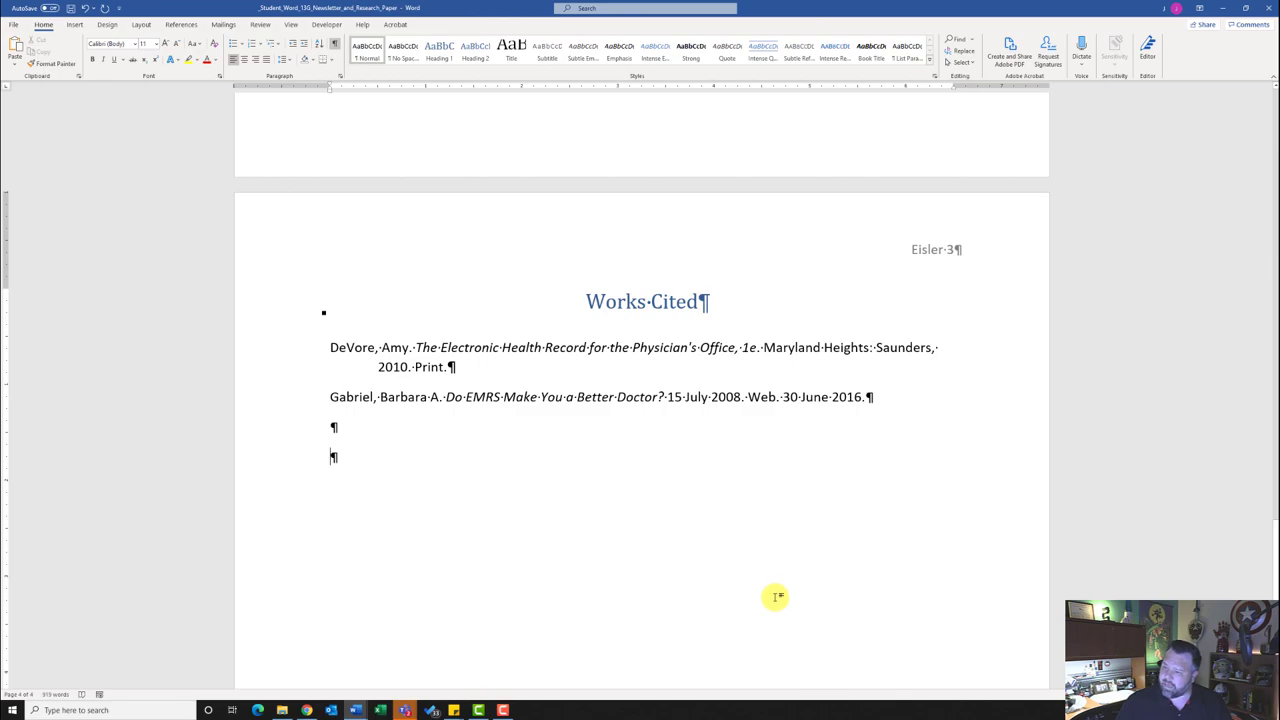
scroll(775, 597, up, 20)
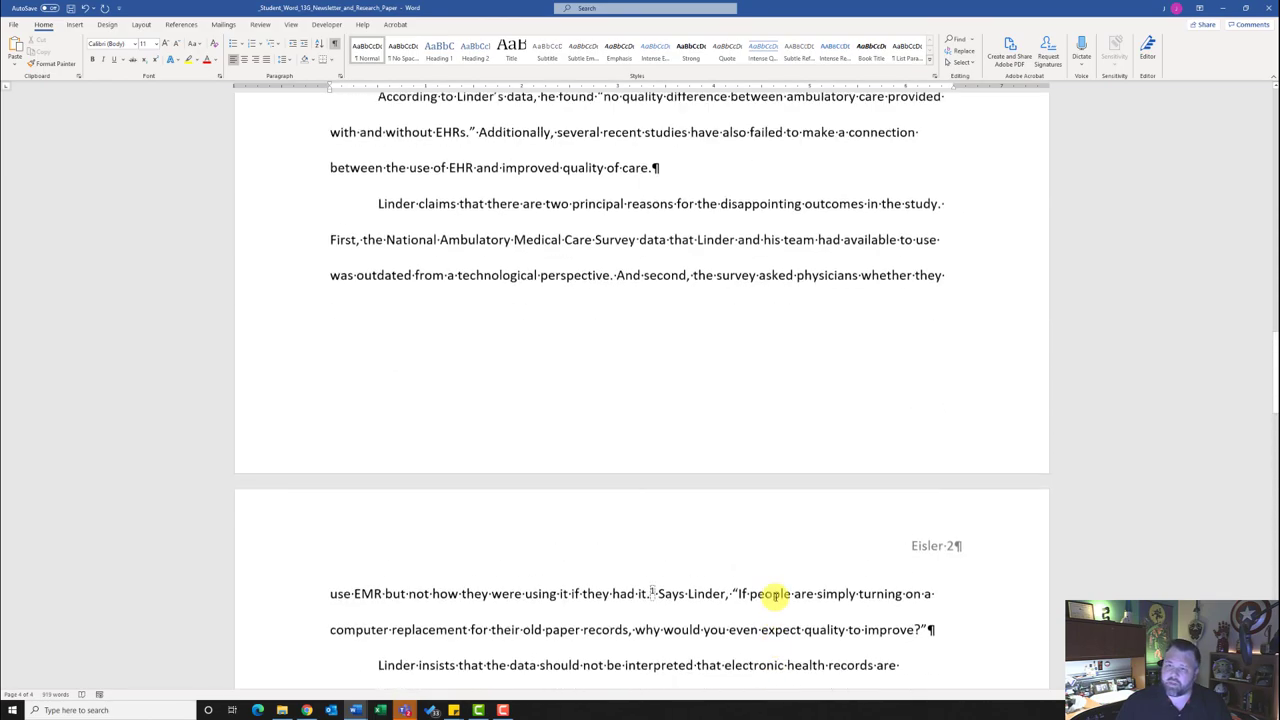
scroll(775, 597, up, 1)
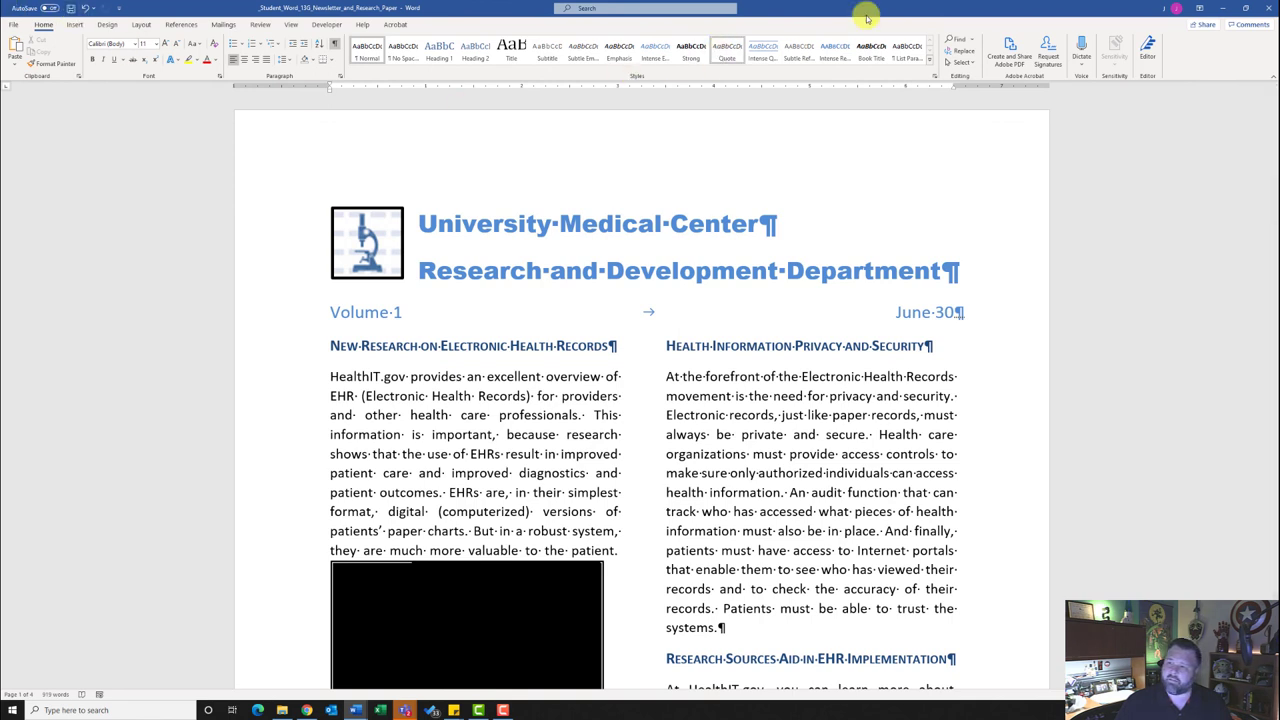
- Switch to Chrome and upload _Student_Word_13G_Newsletter_and_Research_Paper from Downloads as the completed assignment
click(1222, 10)
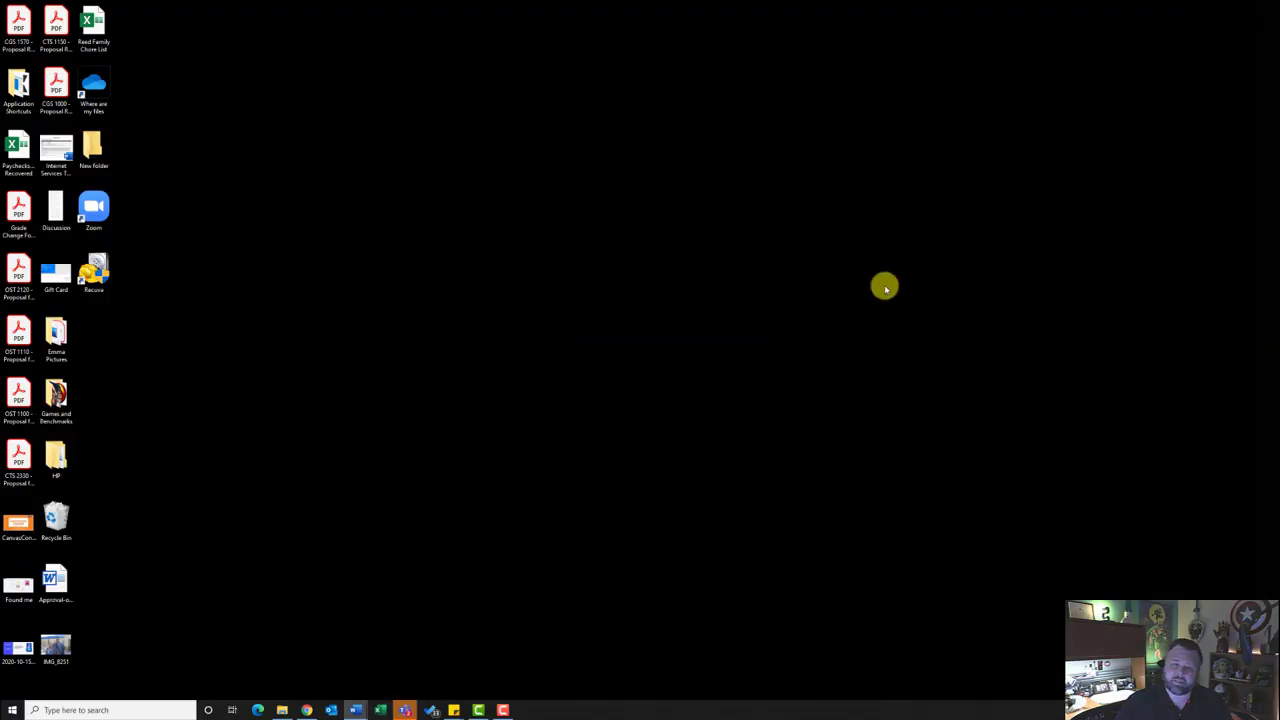
click(306, 710)
click(295, 9)
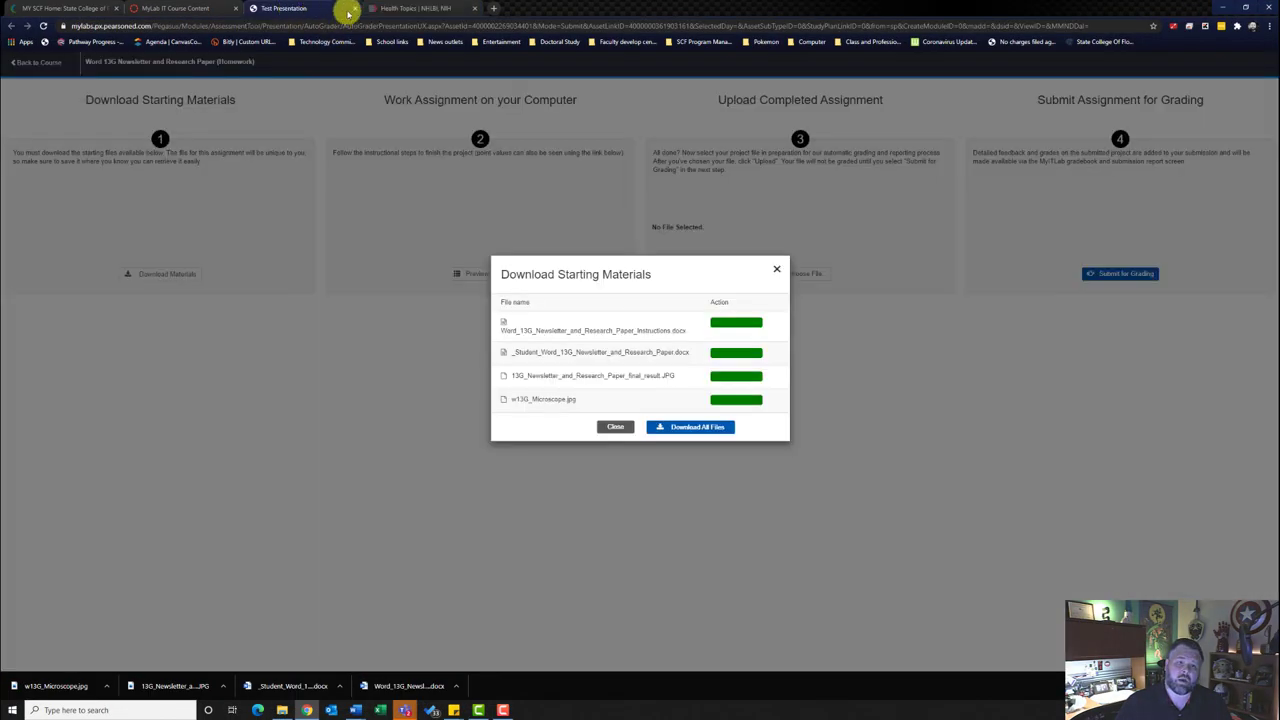
click(778, 271)
click(806, 274)
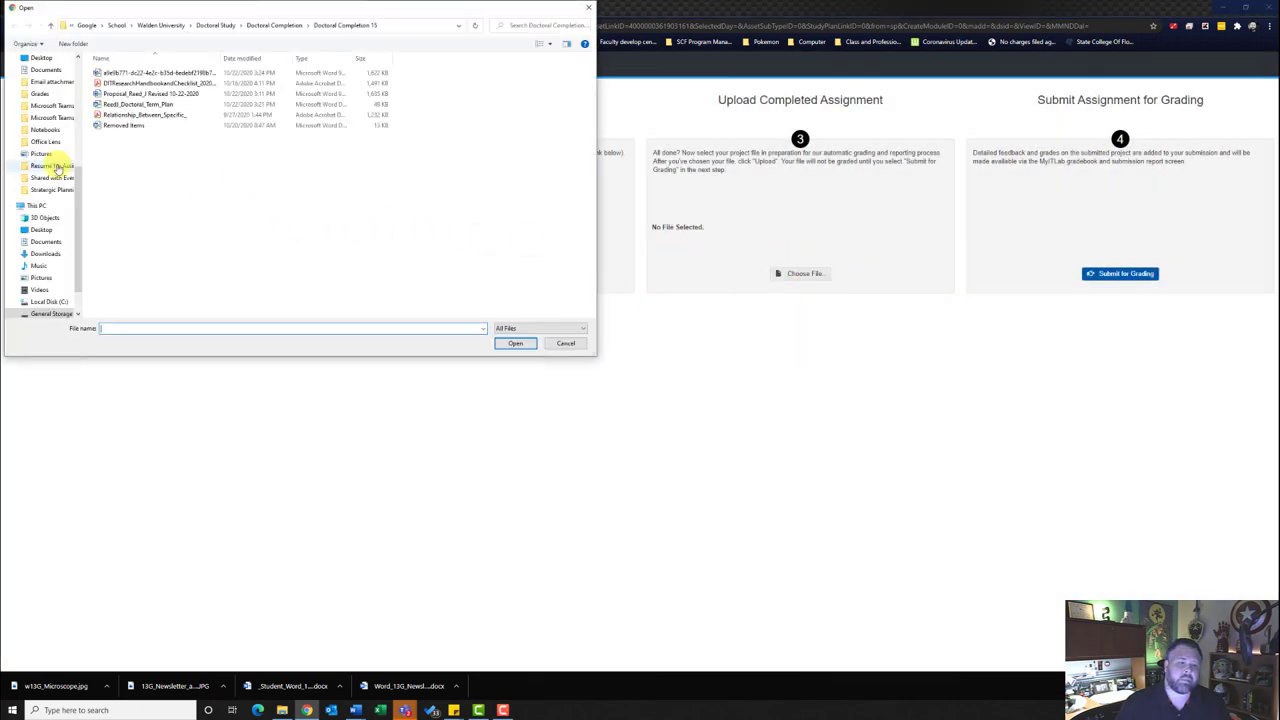
click(45, 254)
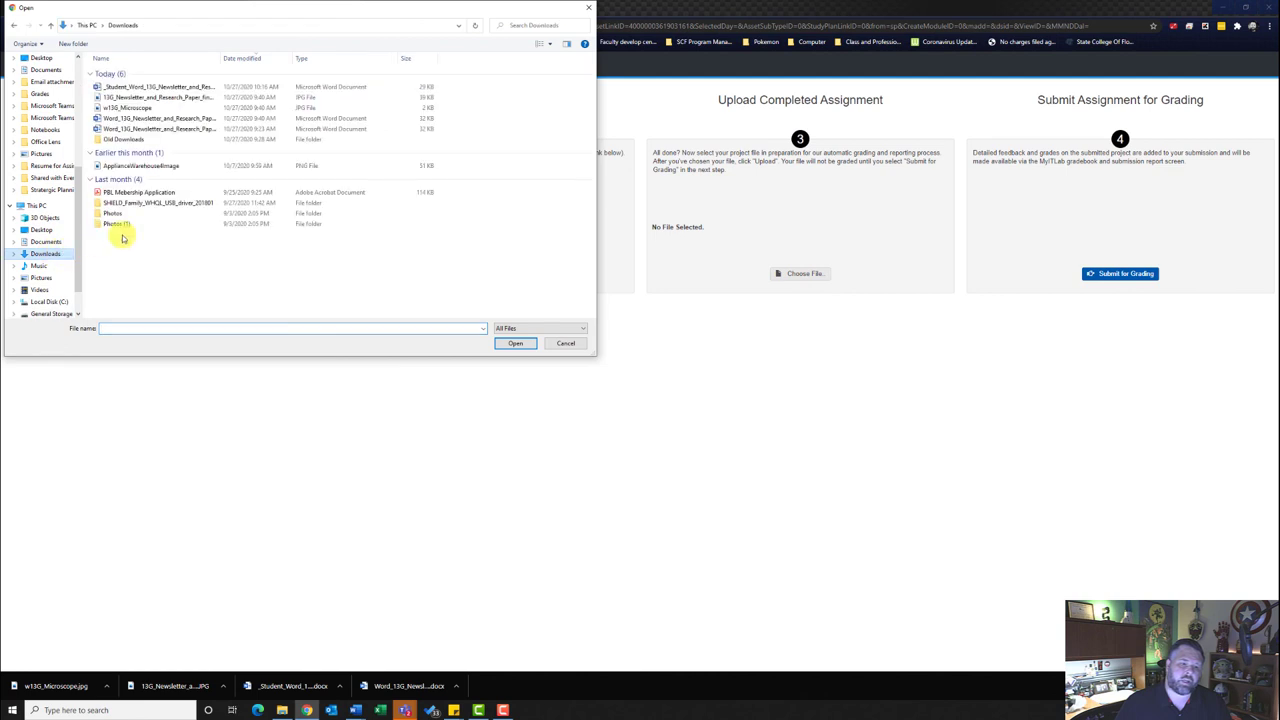
click(164, 88)
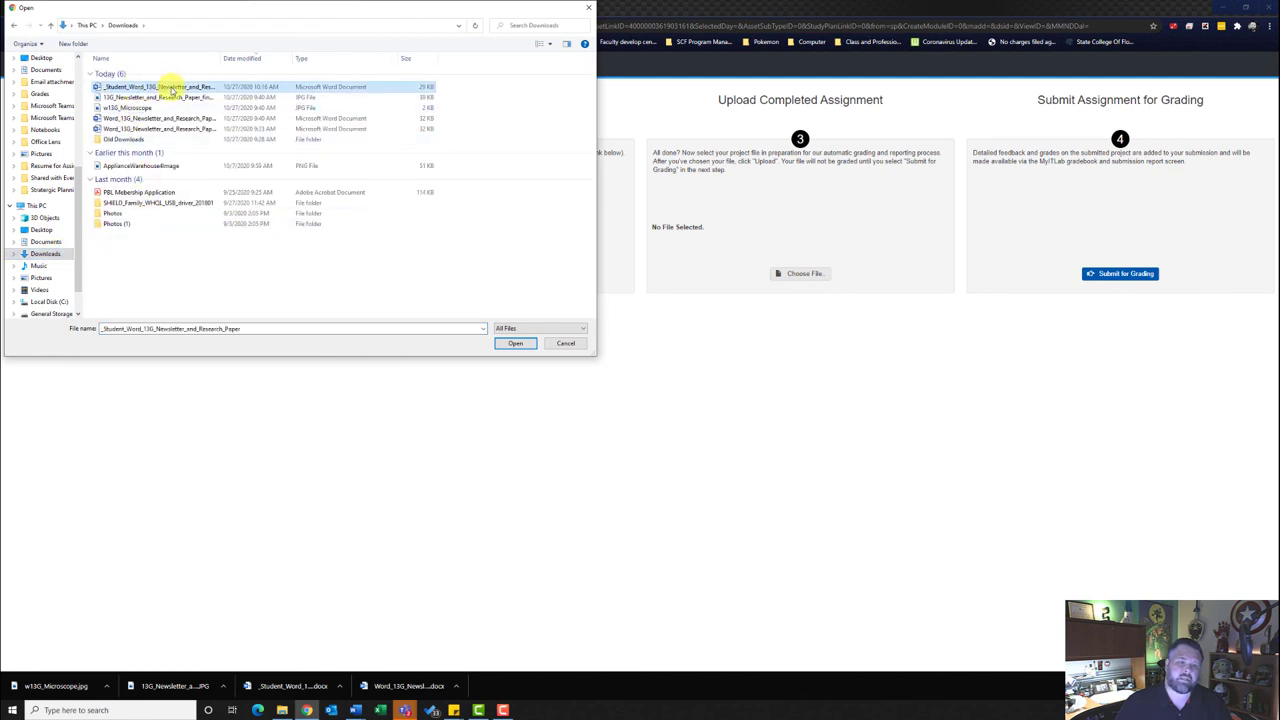
click(515, 343)
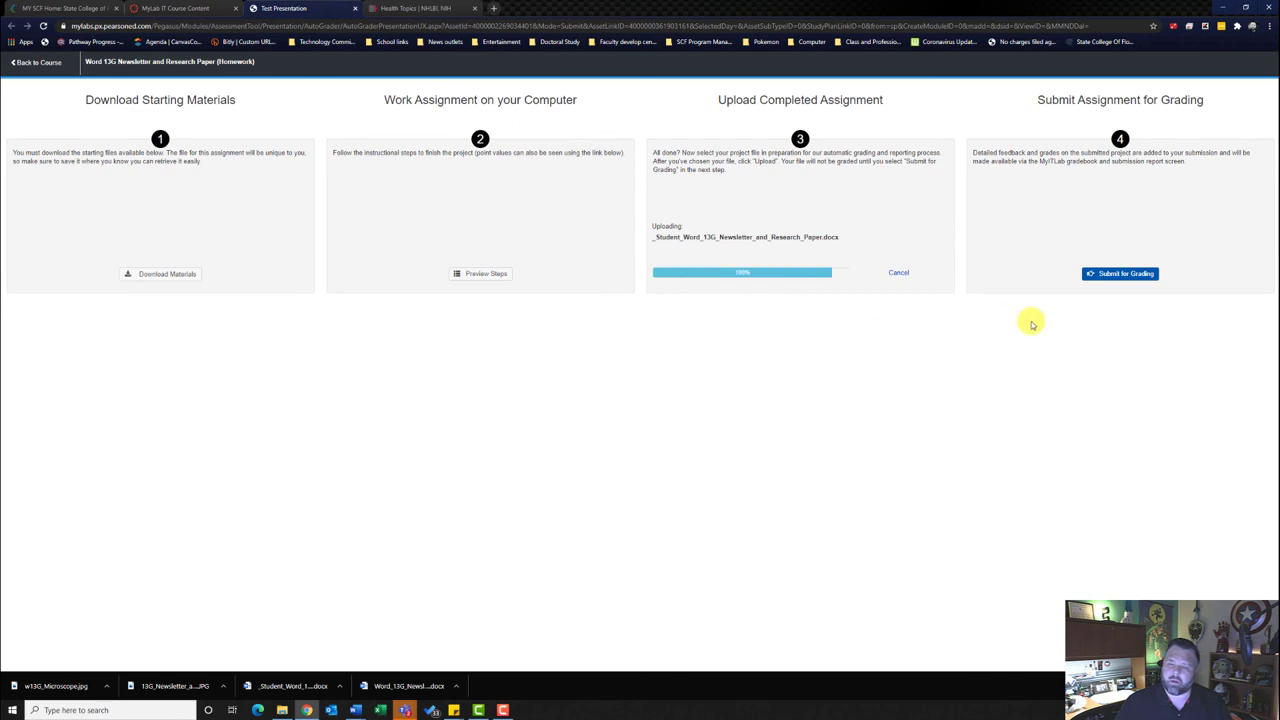
- Submit the uploaded Word 13G file for grading and close the assignment
click(1122, 275)
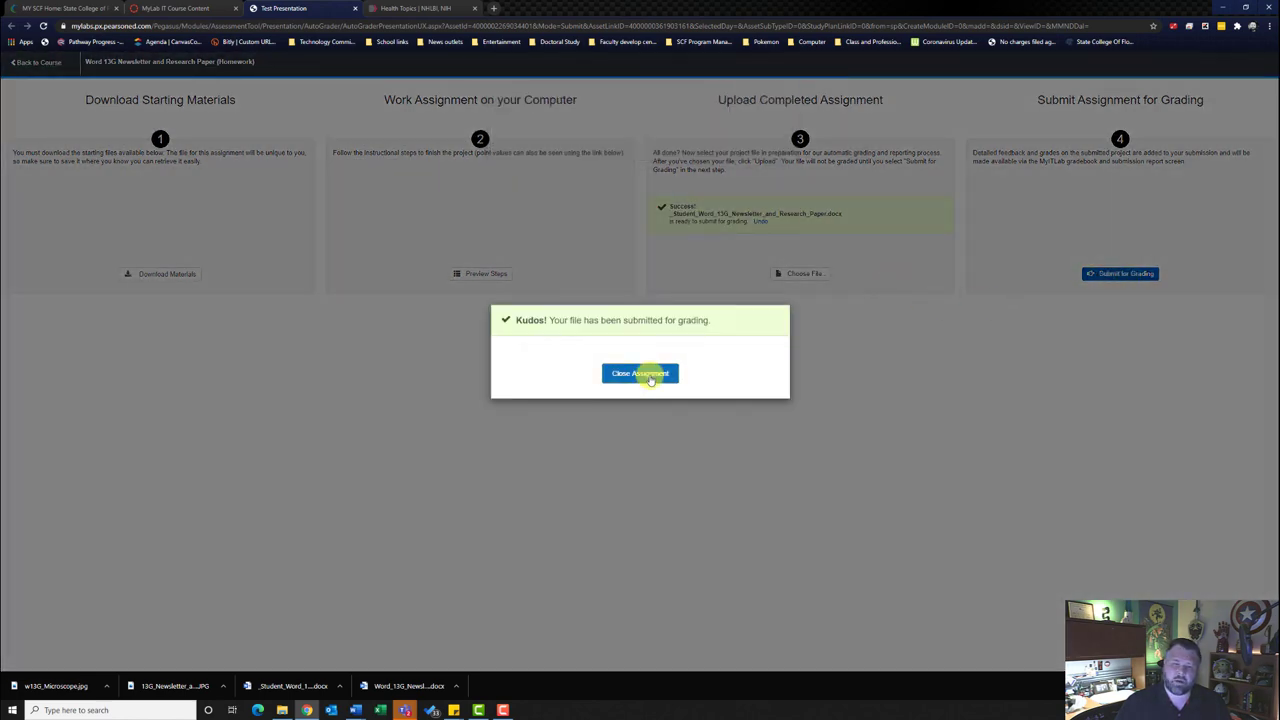
click(649, 375)
- View the submissions for Word 13G Newsletter and Research Paper (Homework) in the MyLab IT course content
click(189, 17)
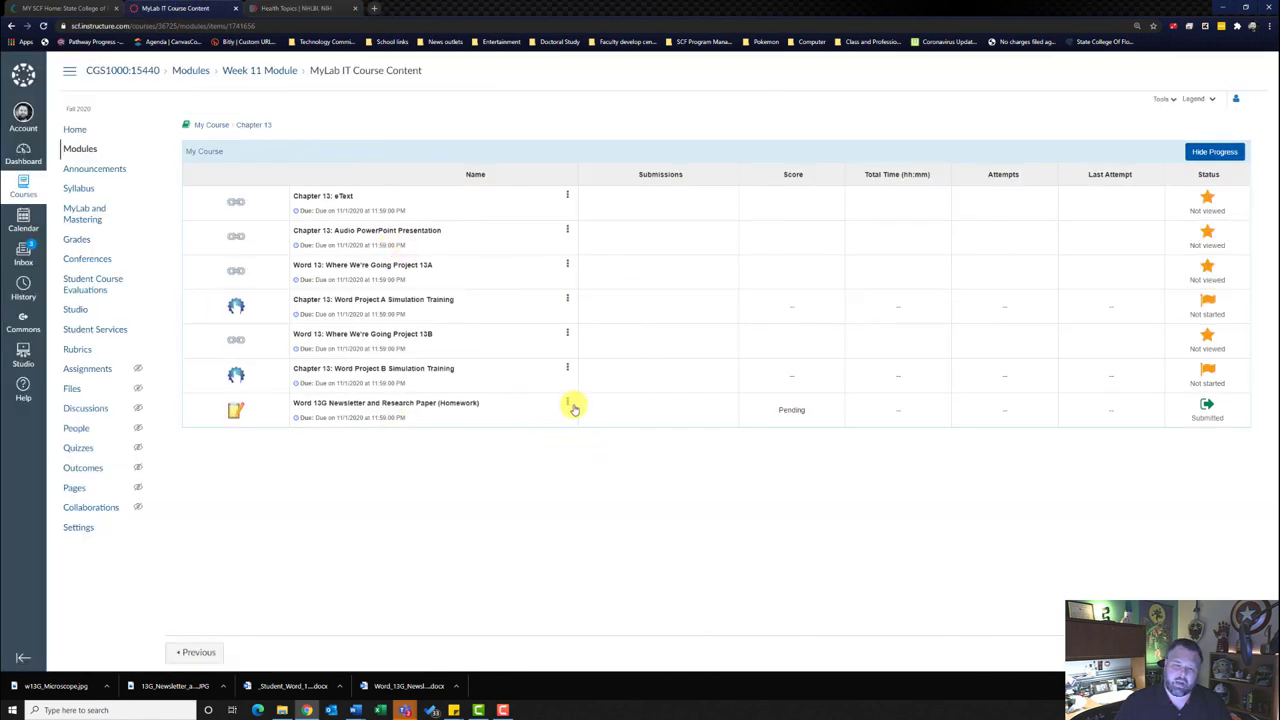
click(567, 403)
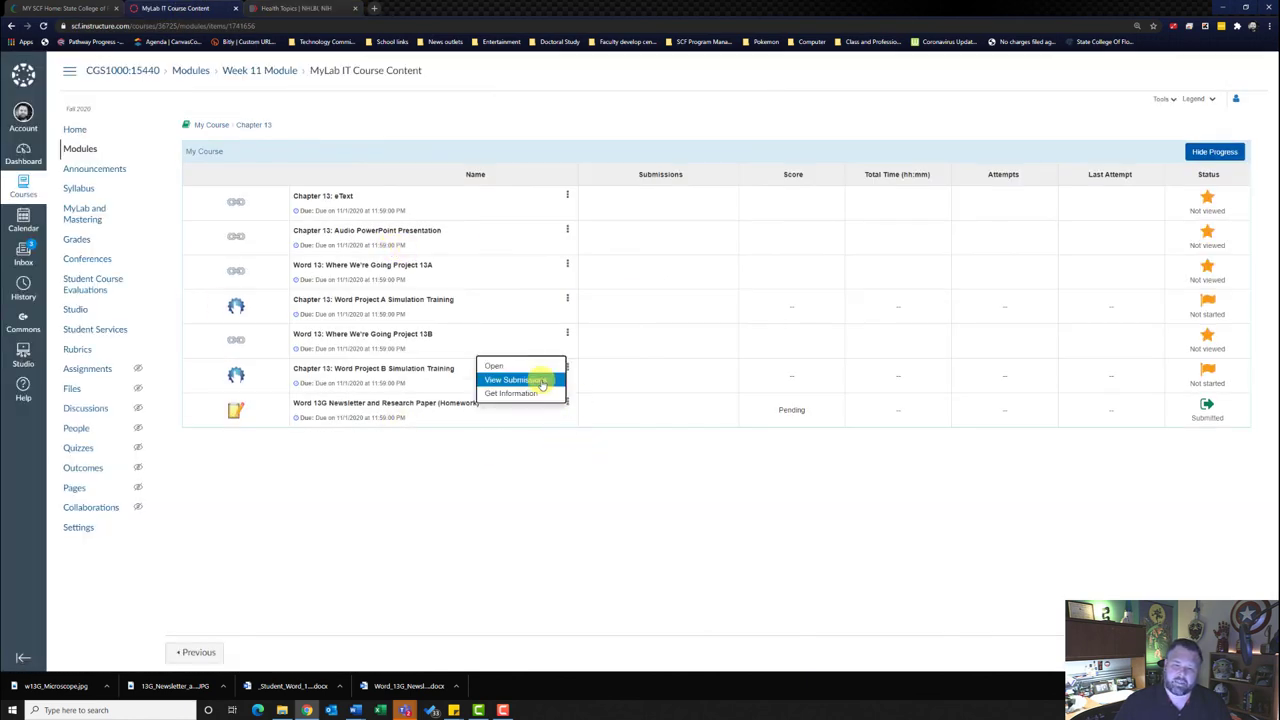
click(540, 383)
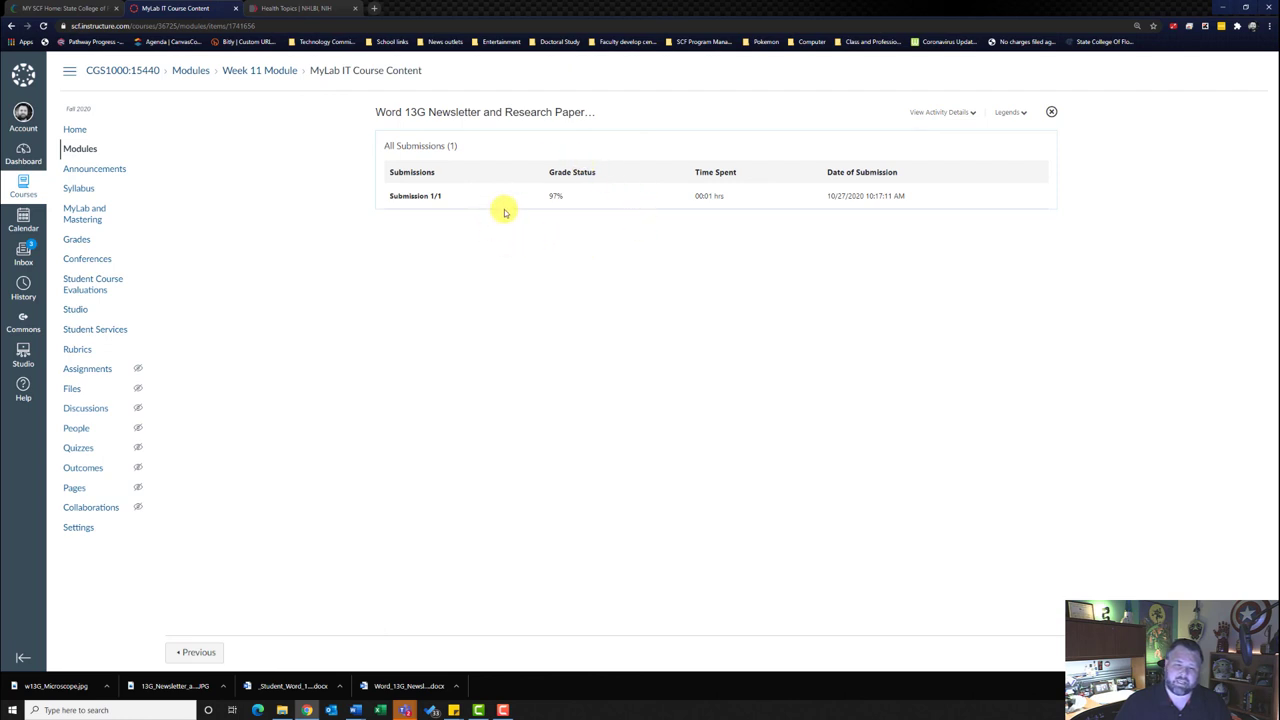
- Open the score card of Submission 1/1 and show the scoring details for step 7, the newsletter's last-paragraph border and shading
click(398, 196)
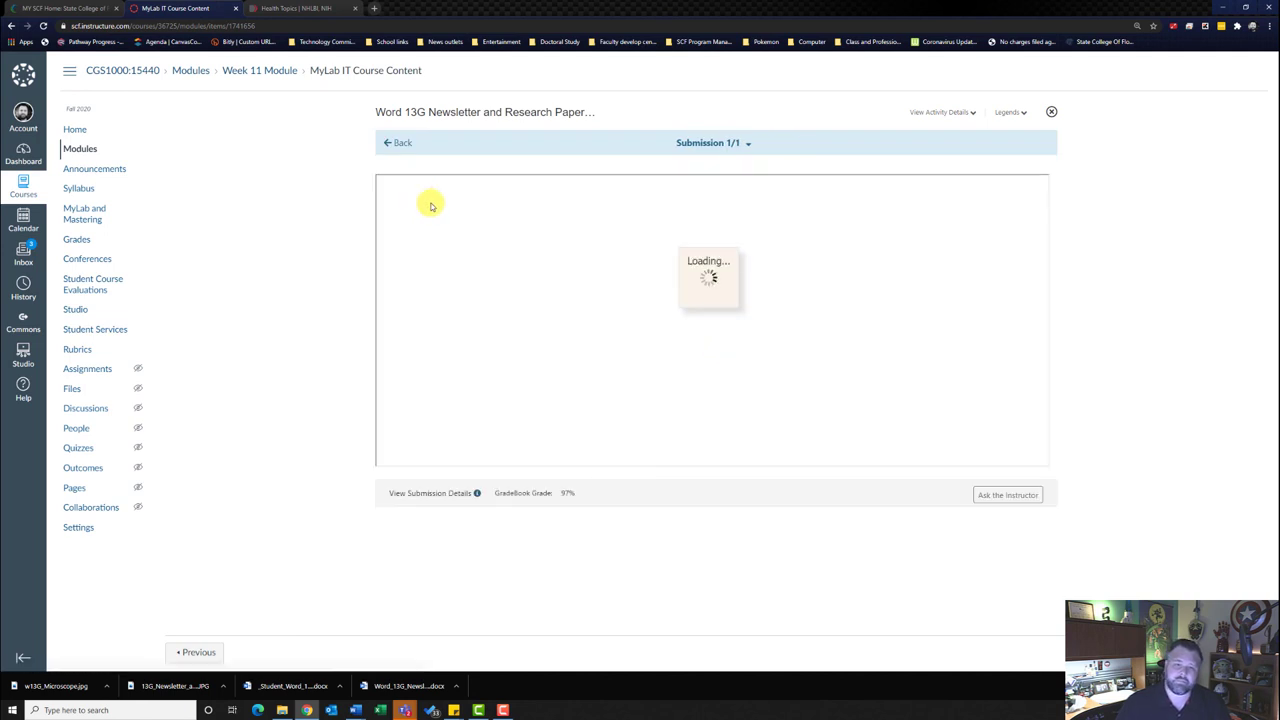
scroll(510, 265, down, 3)
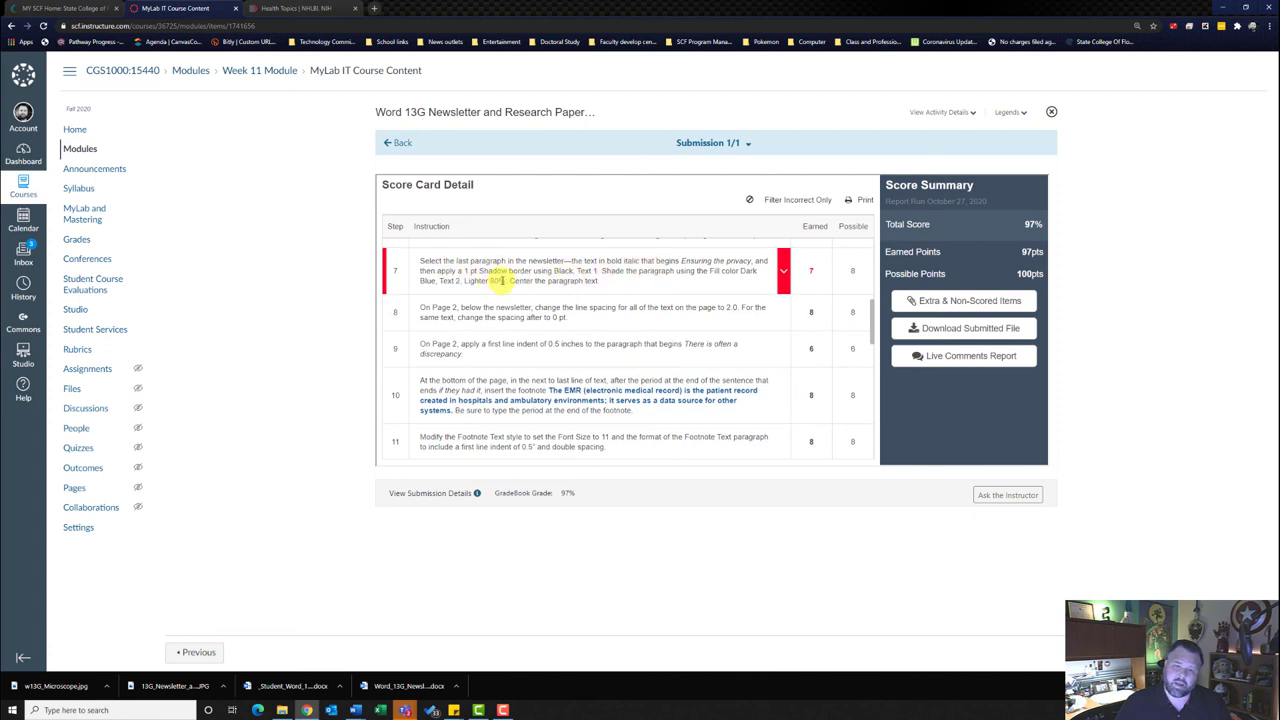
click(786, 271)
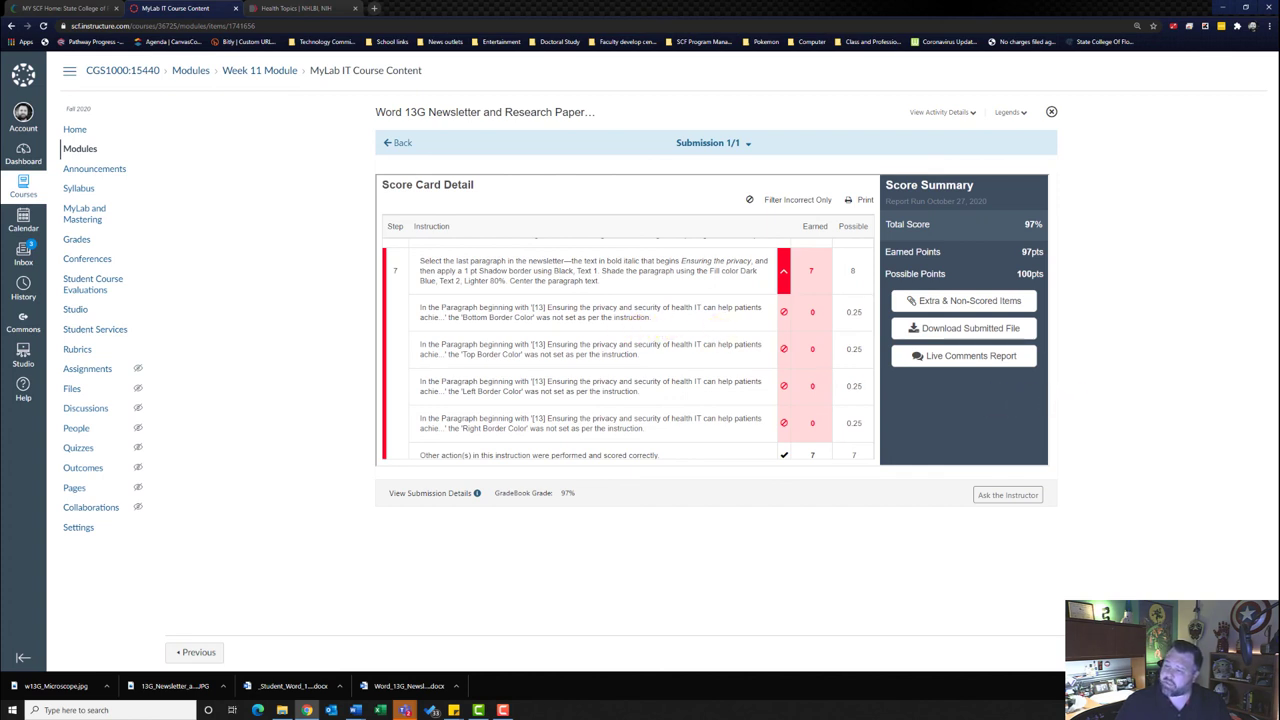
- Show and read the scoring details for the citation instructions in steps 12 and 13 of the score card
scroll(680, 362, down, 10)
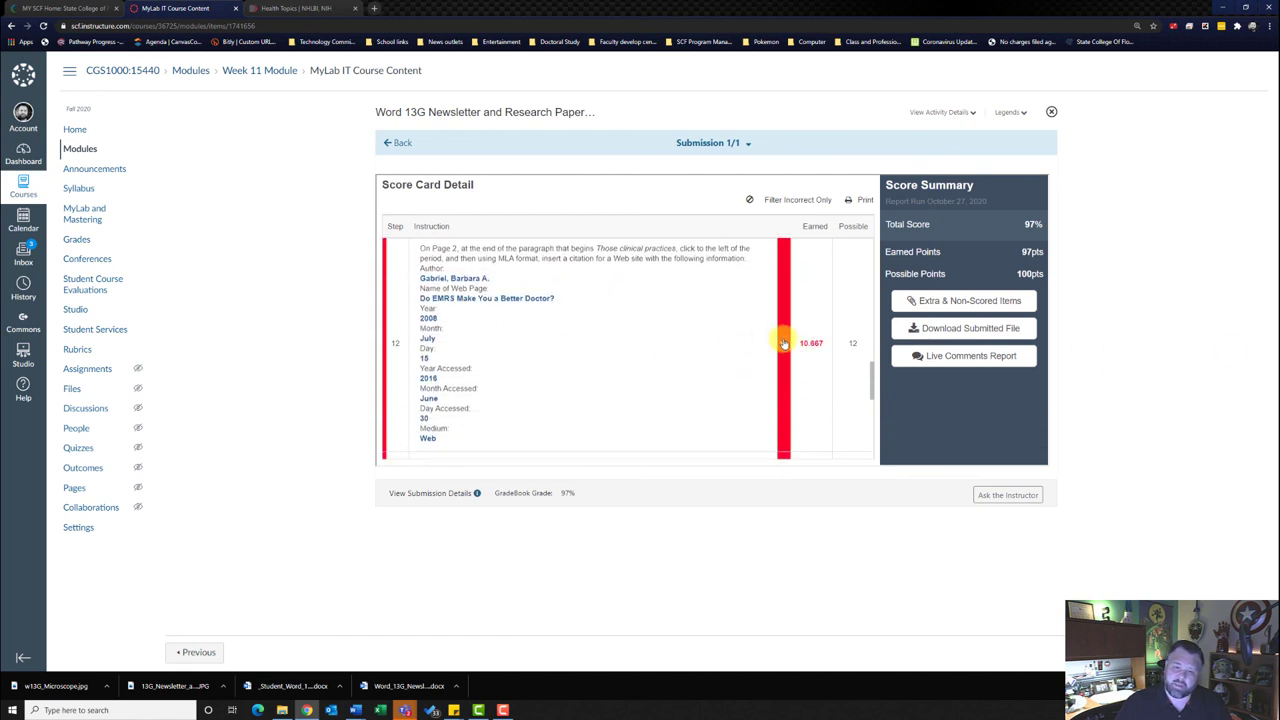
click(784, 343)
scroll(757, 357, down, 4)
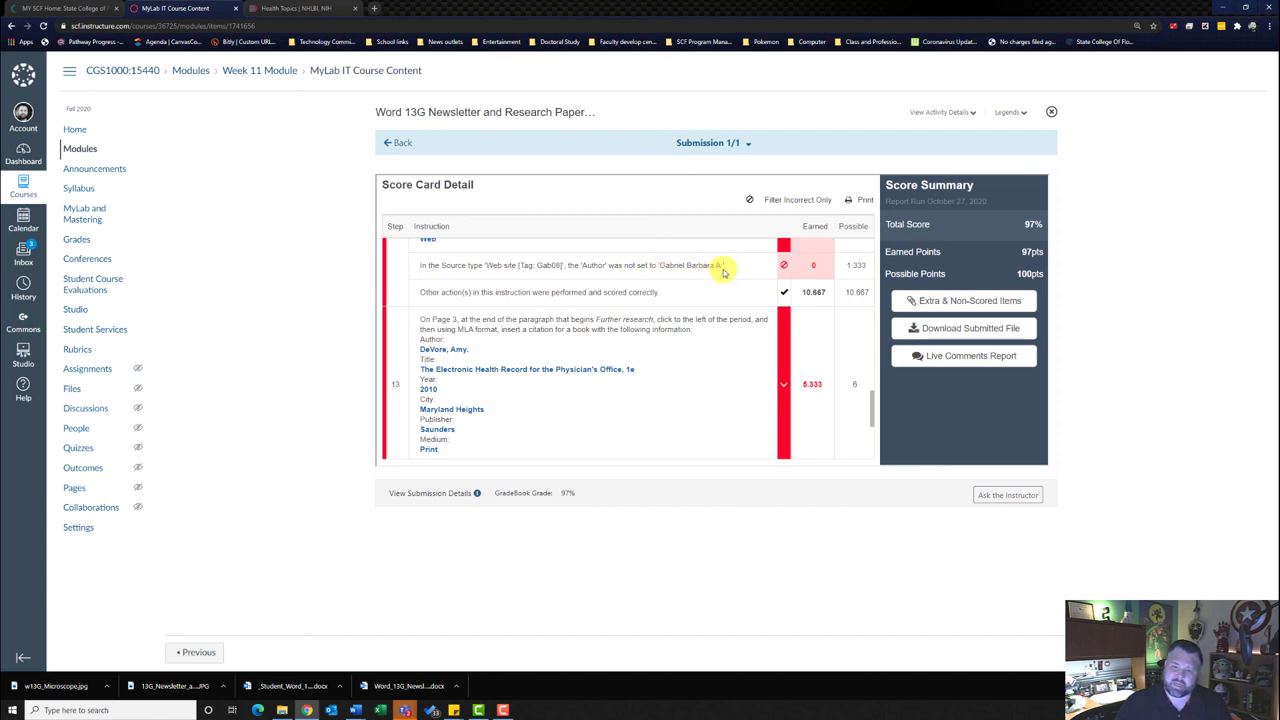
scroll(682, 280, down, 1)
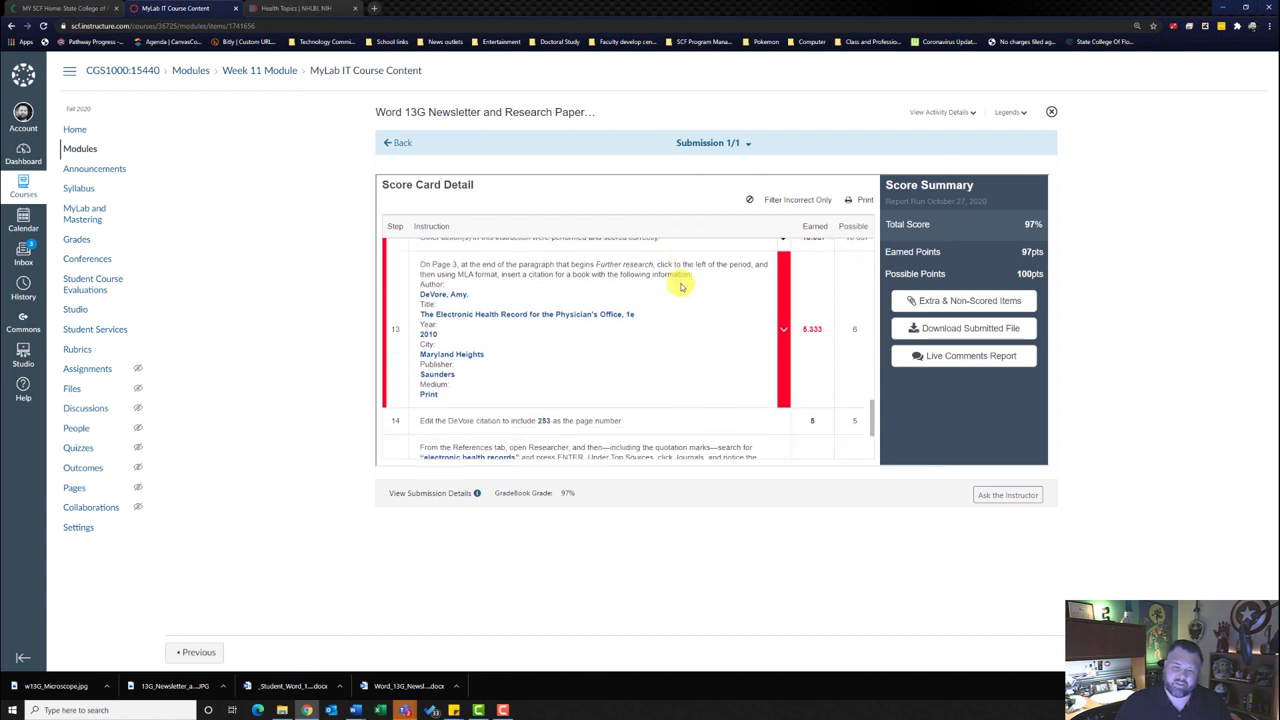
scroll(680, 287, down, 1)
click(782, 285)
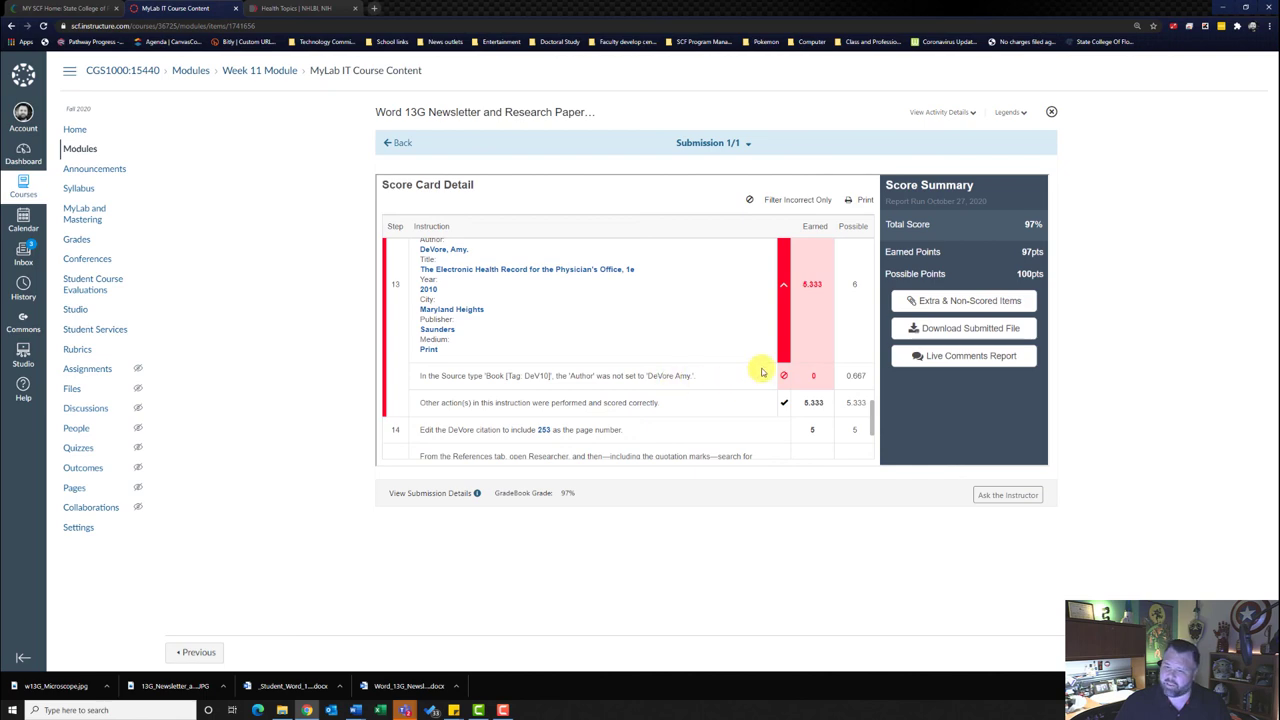
- Review the score card from its first instruction through the expanded feedback on the Web site and book citations
scroll(760, 373, down, 4)
scroll(760, 373, up, 6)
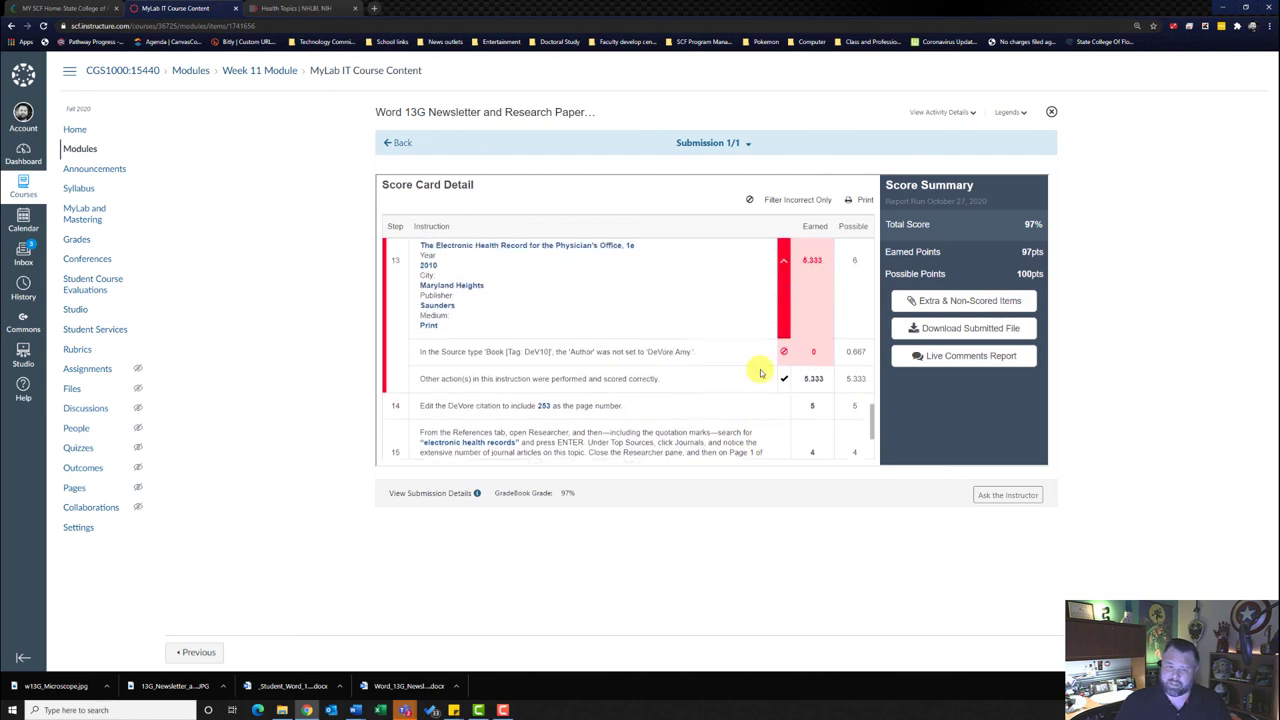
scroll(760, 373, up, 10)
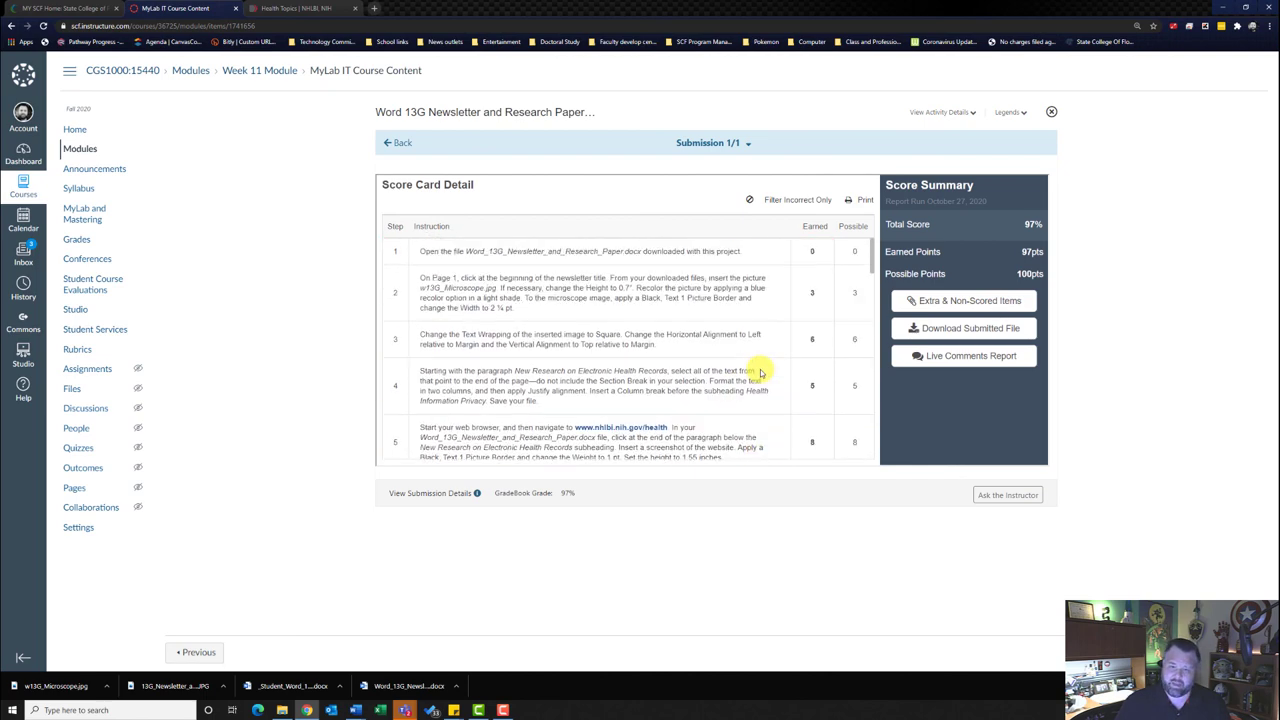
scroll(760, 373, down, 10)
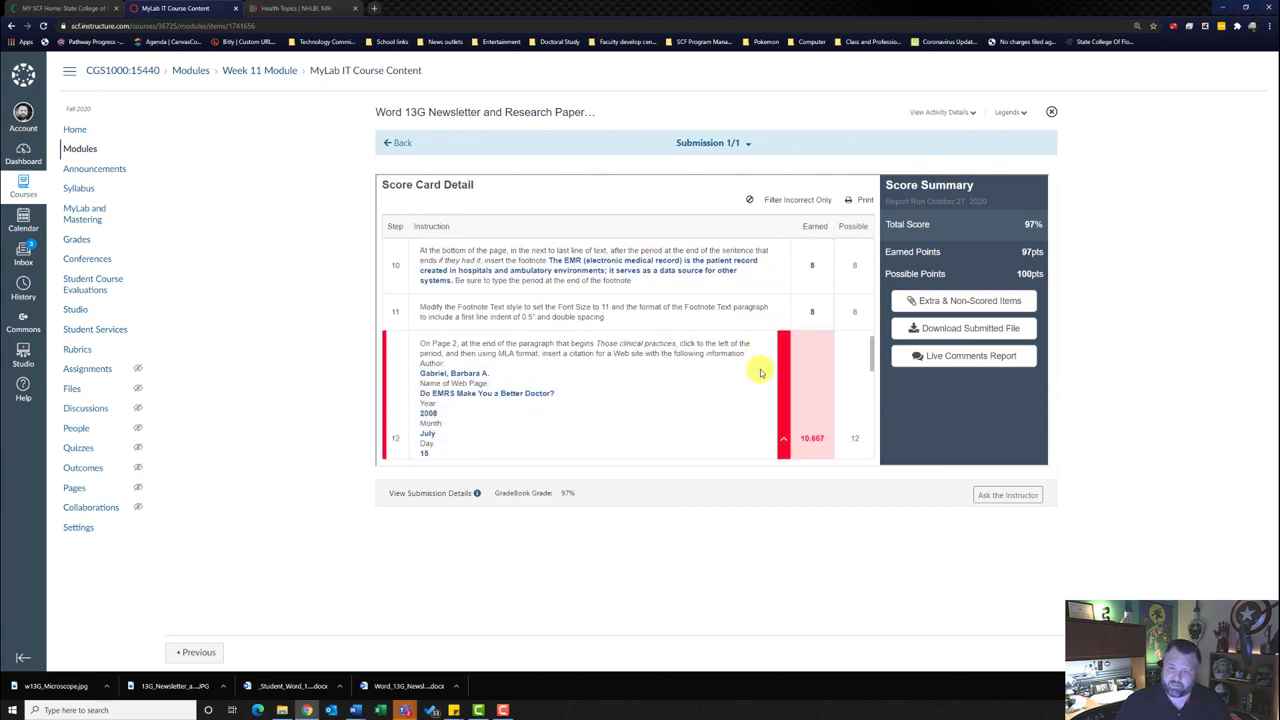
scroll(760, 373, down, 1)
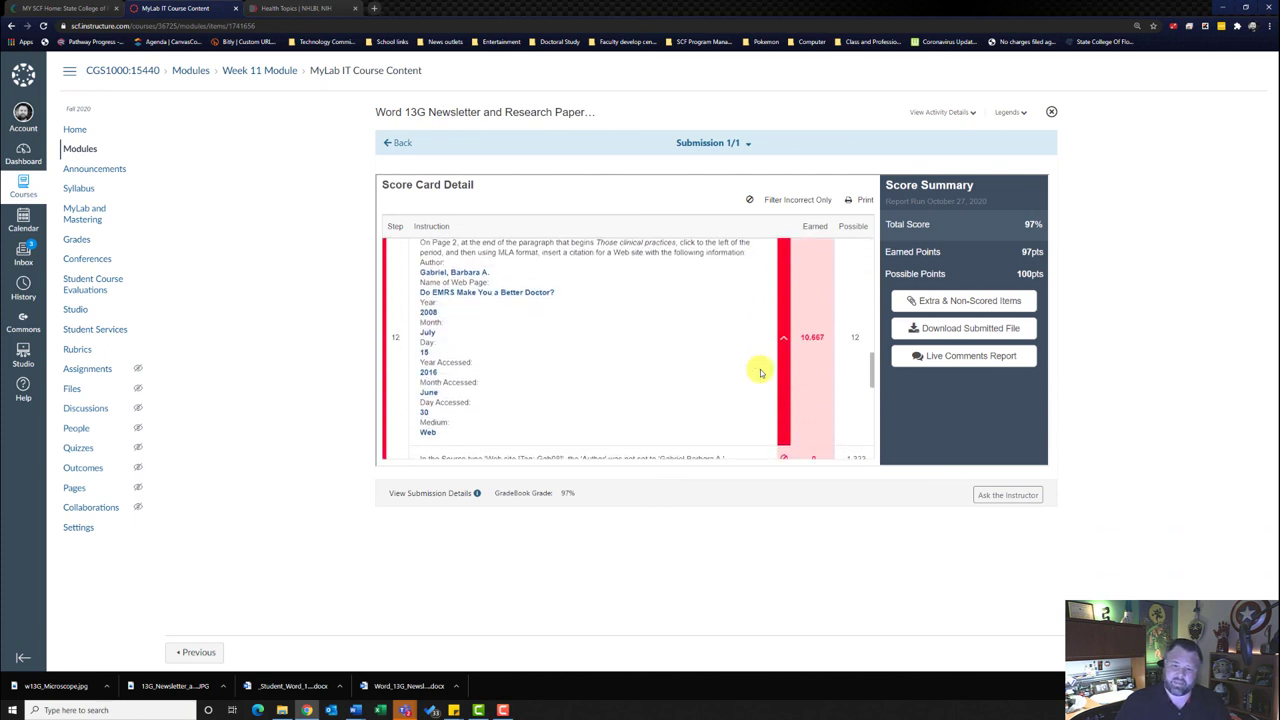
scroll(760, 373, down, 3)
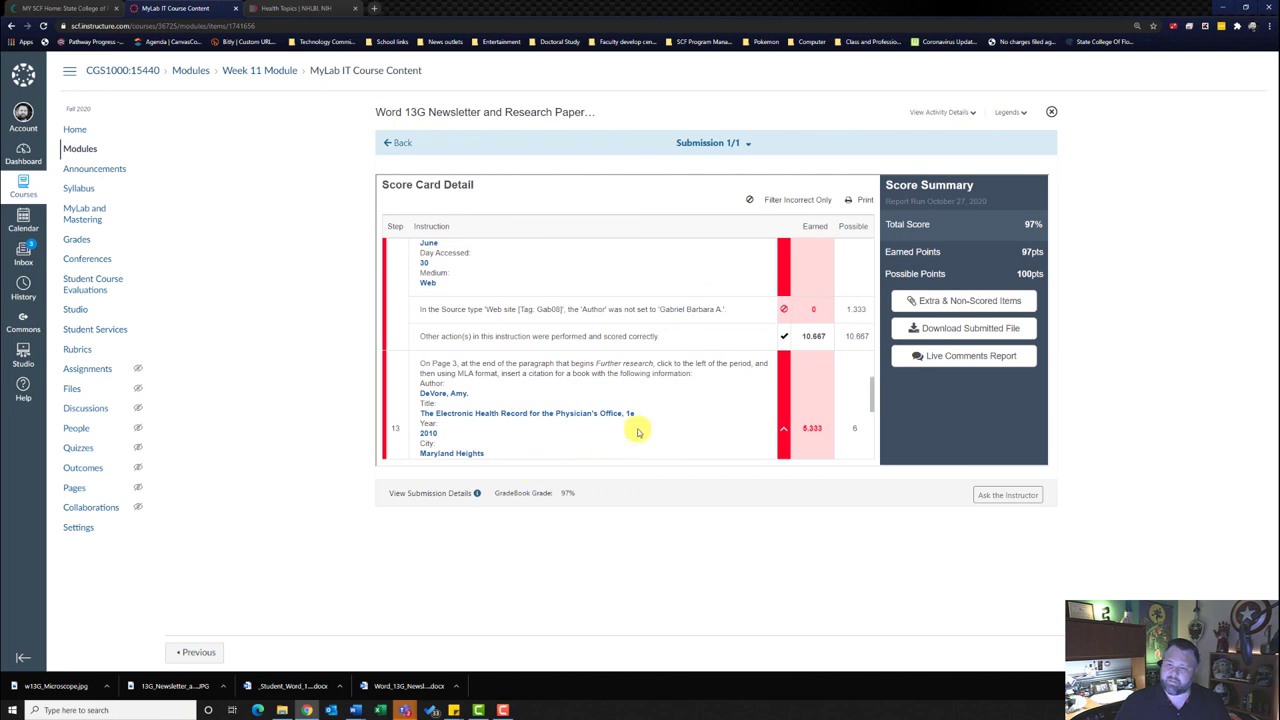